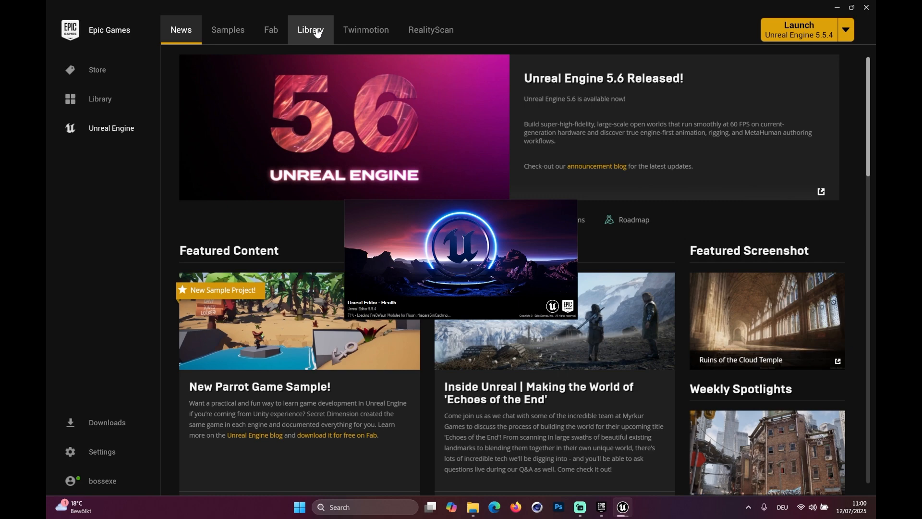
# Open the launcher's library and search the Fab Library for "machin"
pyautogui.click(315, 30)
pyautogui.scroll(-2, 702, 350)
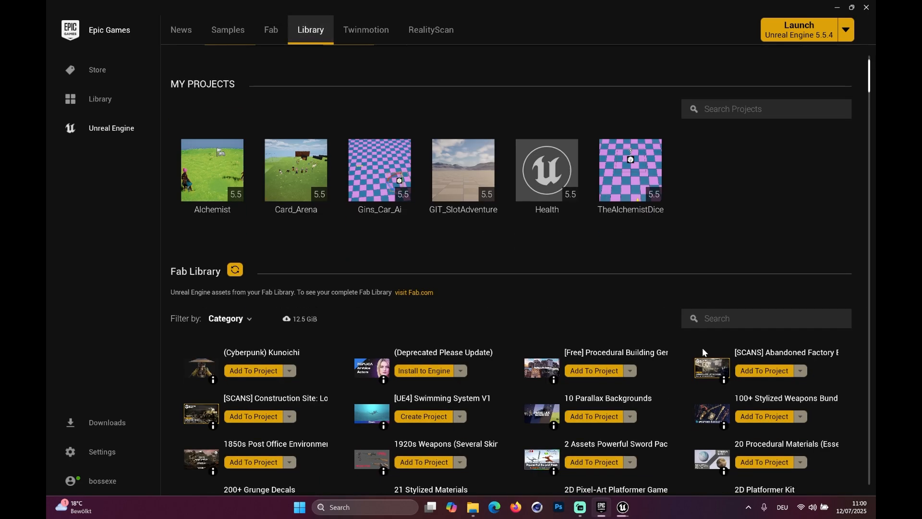
pyautogui.scroll(-5, 702, 352)
pyautogui.scroll(2, 816, 120)
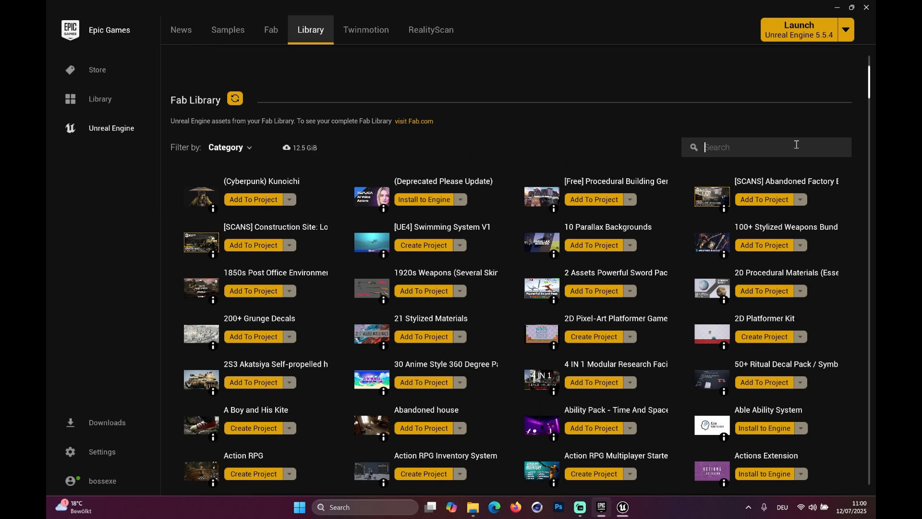
pyautogui.click(796, 144)
pyautogui.write('machin')
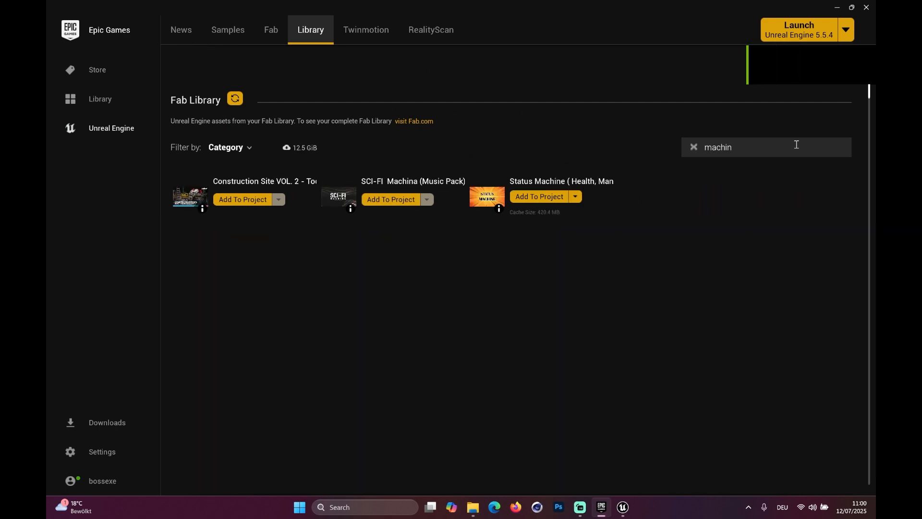
# Switch to the Unreal Editor, enlarge the Content Browser there, and return to the Epic Games Launcher
pyautogui.click(623, 509)
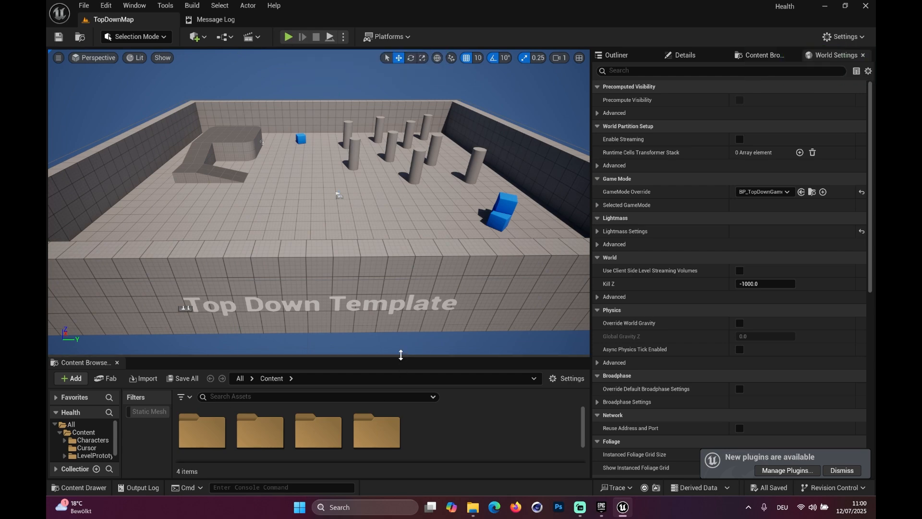
pyautogui.moveTo(399, 355); pyautogui.dragTo(413, 287)
pyautogui.click(602, 509)
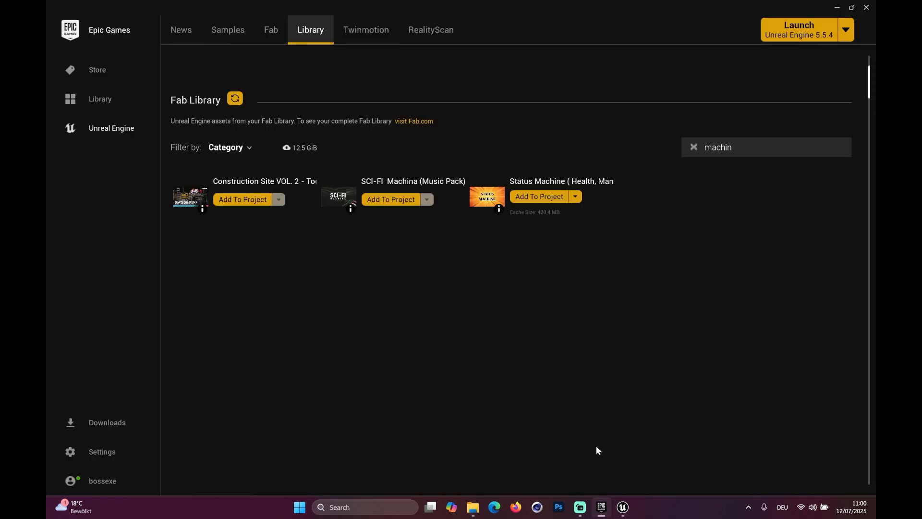
# Add the Status Machine asset to the Health project and close the launcher
pyautogui.click(555, 201)
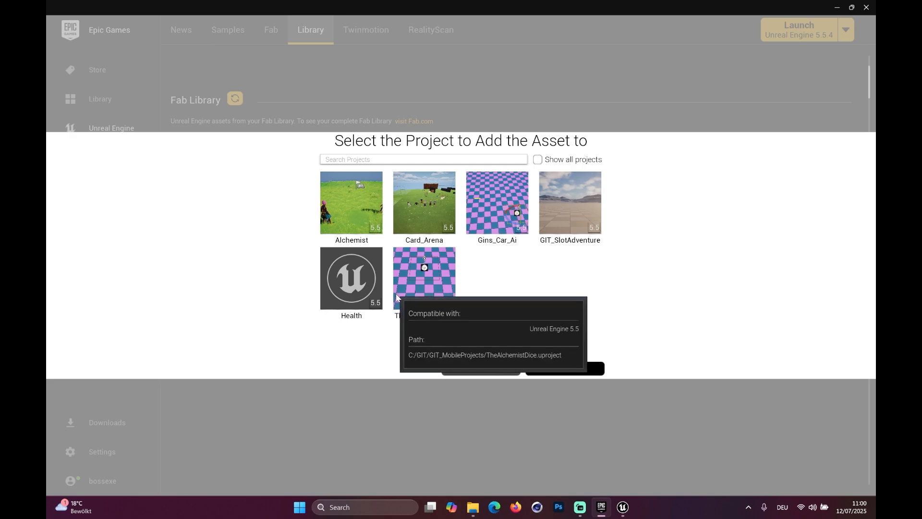
pyautogui.click(358, 282)
pyautogui.click(473, 369)
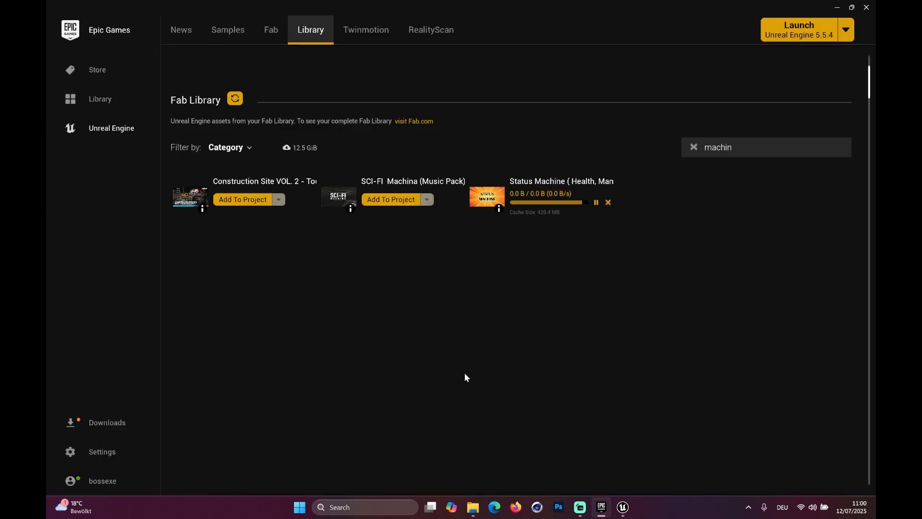
pyautogui.click(867, 8)
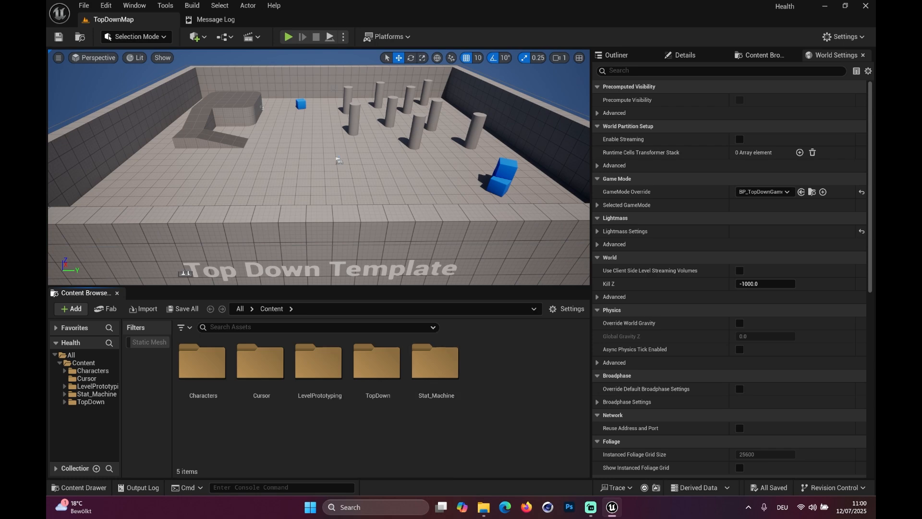
# Play-test the TopDownMap level, moving the character briefly, and stop the session
pyautogui.click(288, 37)
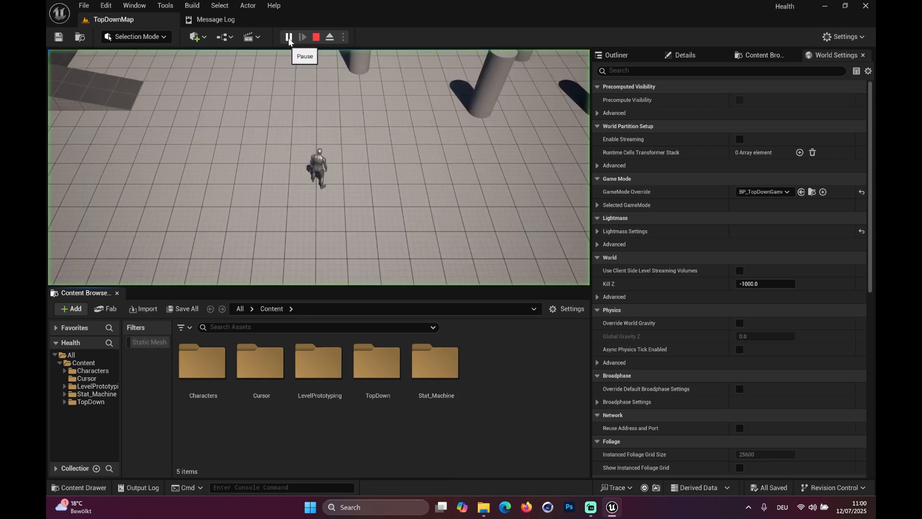
pyautogui.moveTo(460, 192)
pyautogui.mouseDown()
pyautogui.moveTo(148, 188)
pyautogui.moveTo(482, 172)
pyautogui.moveTo(357, 241)
pyautogui.mouseUp()
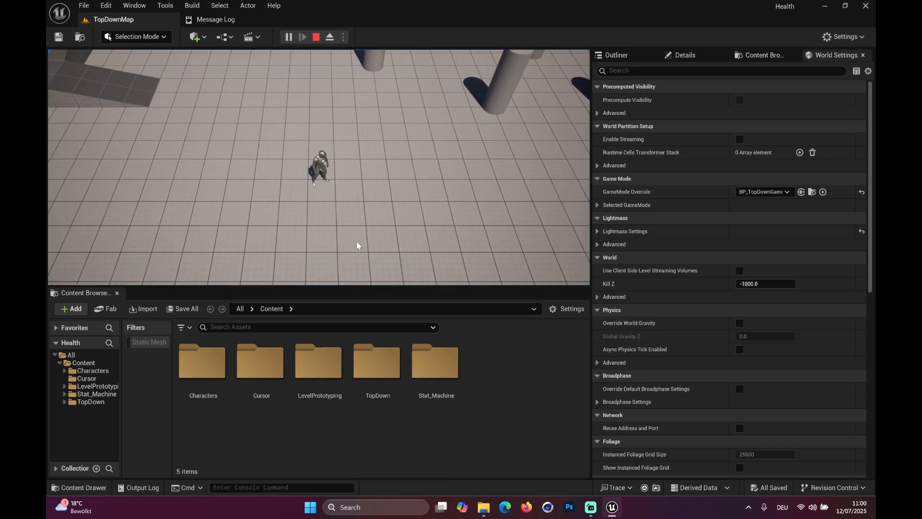
pyautogui.press('Escape')
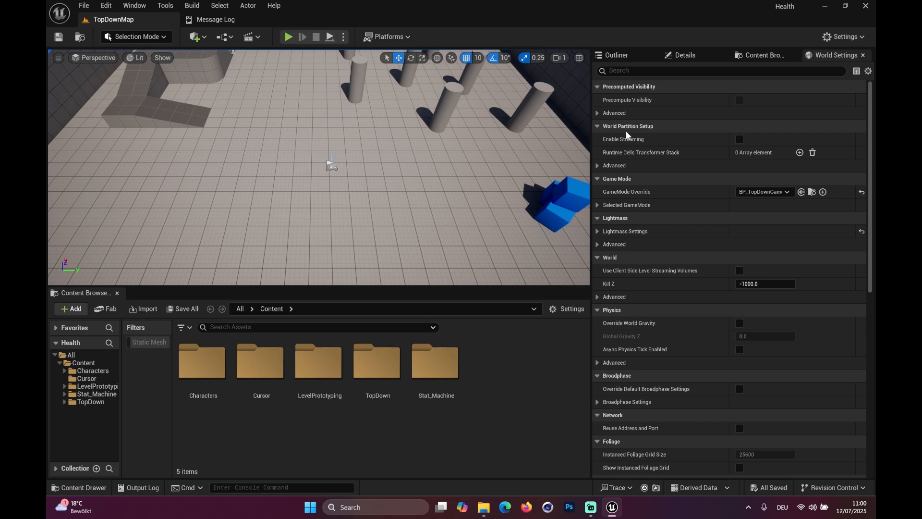
# Open the BP_TopDownCharacter blueprint from the Default Pawn Class of the level's selected game mode
pyautogui.click(597, 206)
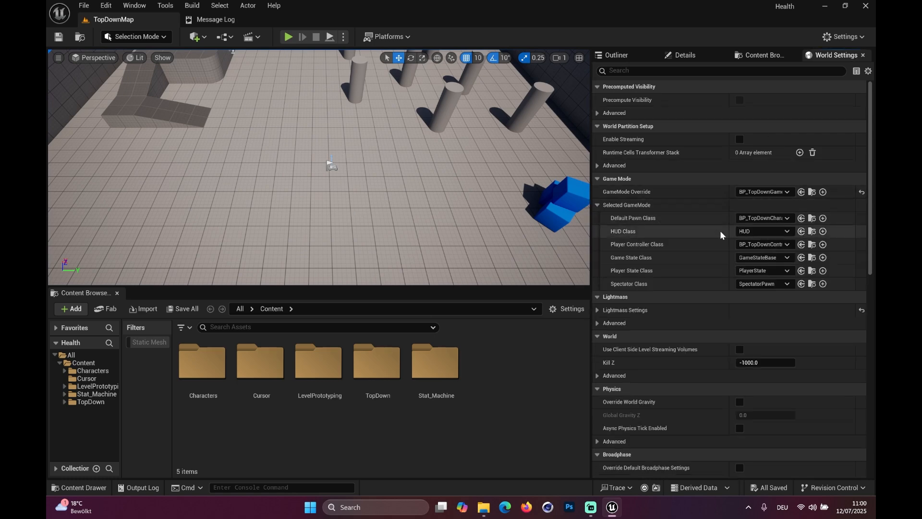
pyautogui.click(812, 219)
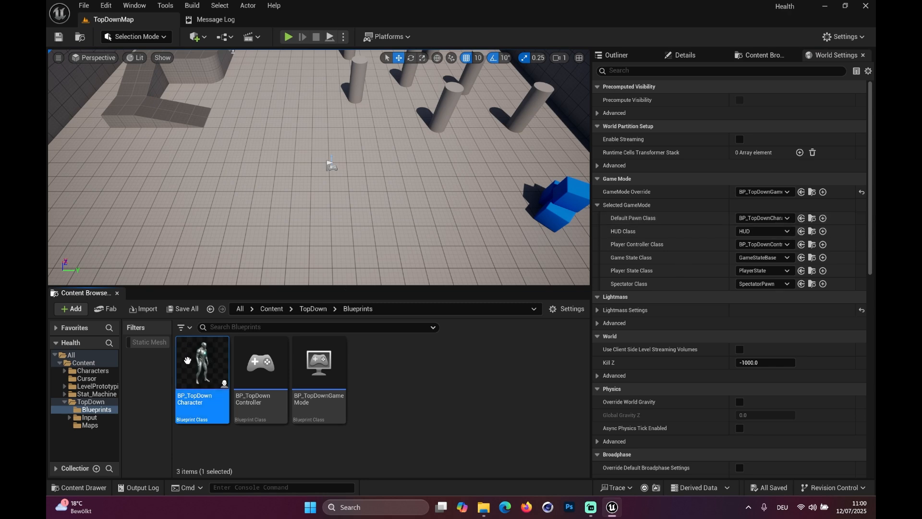
pyautogui.doubleClick(209, 355)
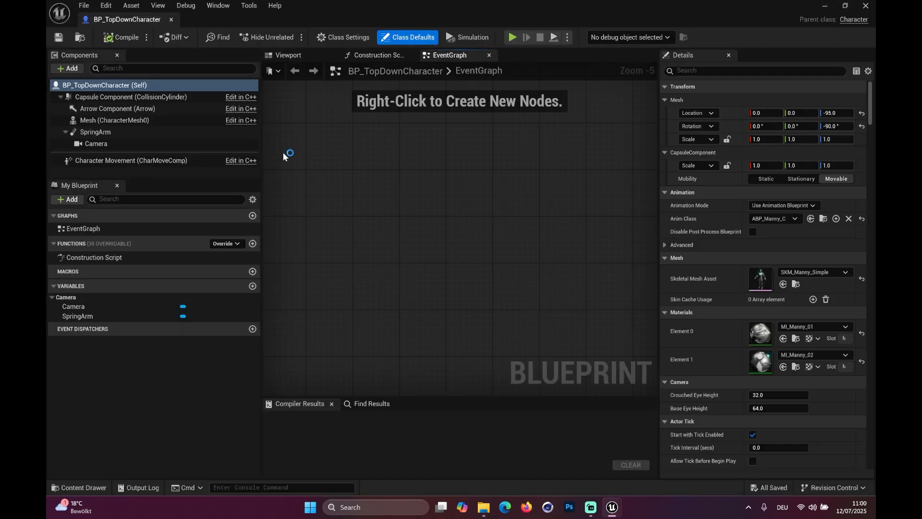
# Reparent BP_TopDownCharacter to the BP_Char_Core class and save the blueprint
pyautogui.click(355, 42)
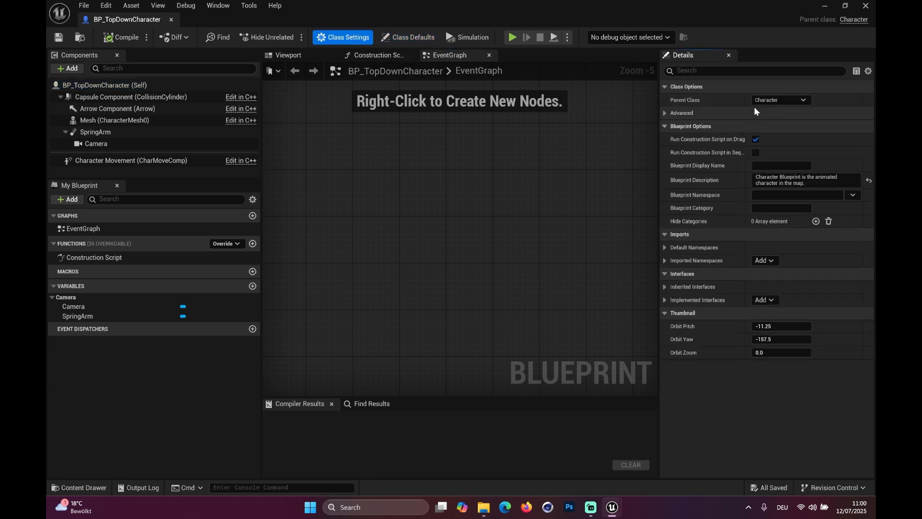
pyautogui.click(778, 99)
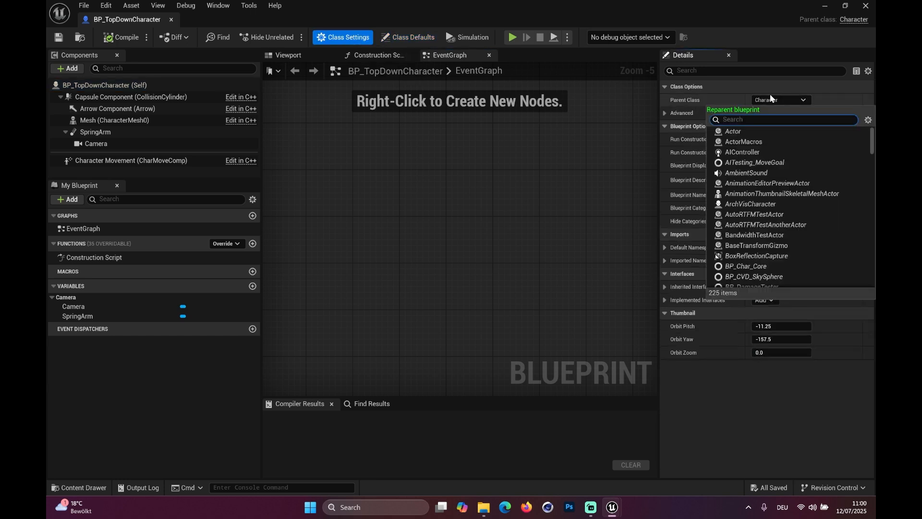
pyautogui.write('core')
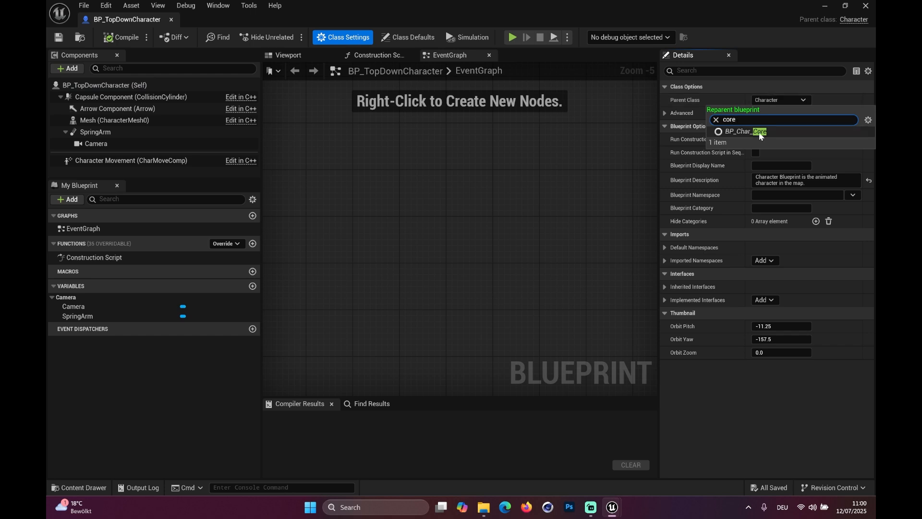
pyautogui.click(761, 132)
pyautogui.click(64, 36)
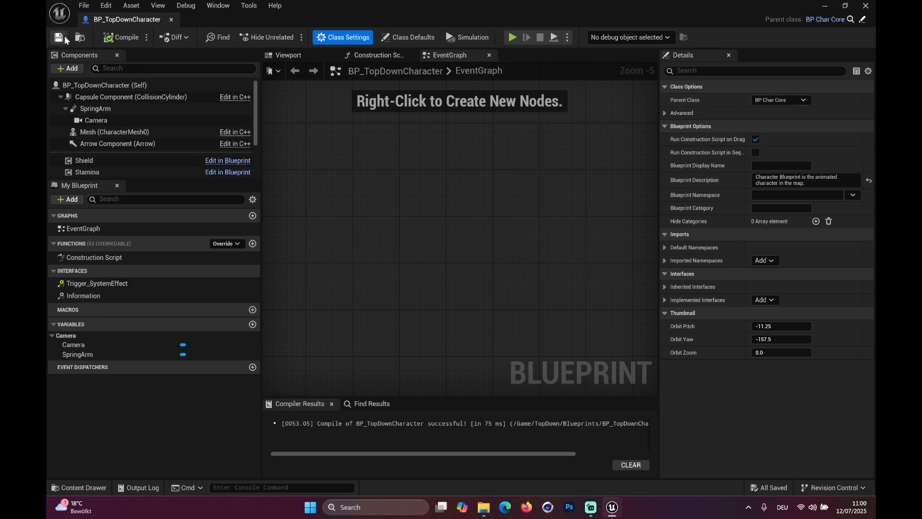
# Enlarge the Components list to show all inherited components and dock the BP_TopDownCharacter editor in the main window
pyautogui.scroll(-3, 87, 125)
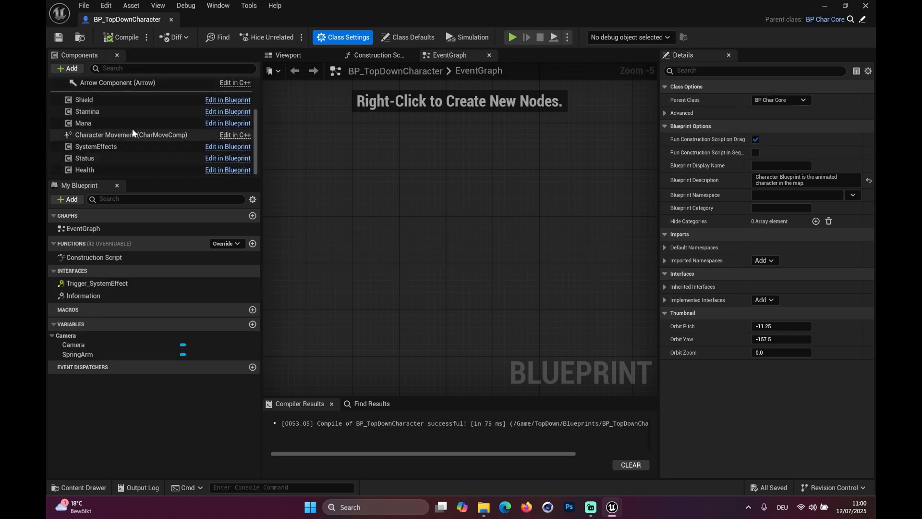
pyautogui.moveTo(120, 179); pyautogui.dragTo(140, 277)
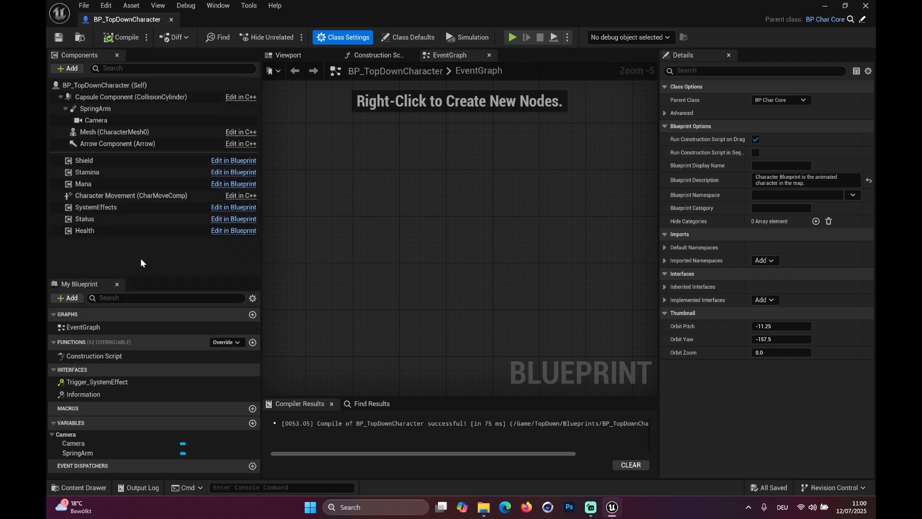
pyautogui.moveTo(139, 20); pyautogui.dragTo(410, 18)
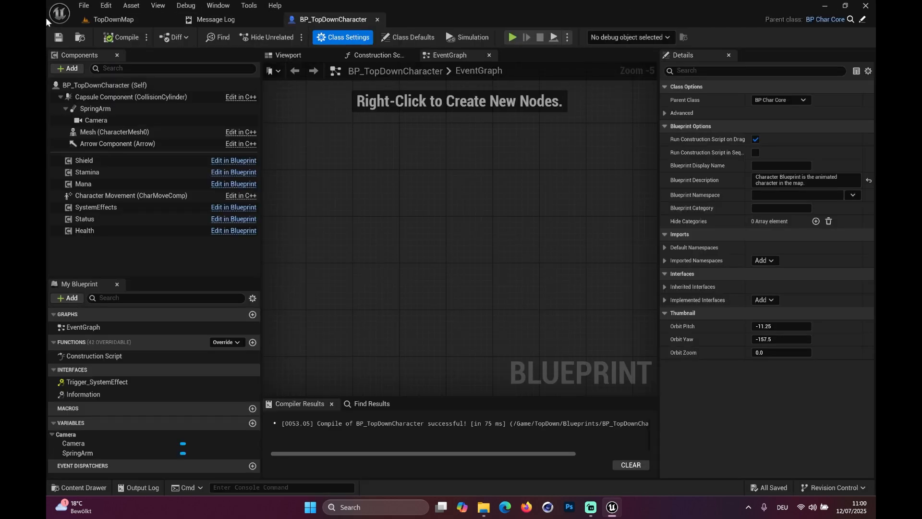
# Open the BP_ThirdPersonCharacter blueprint from Stat_Machine/DEMO/ThirdPerson/Blueprints in the level's Content Browser
pyautogui.click(113, 19)
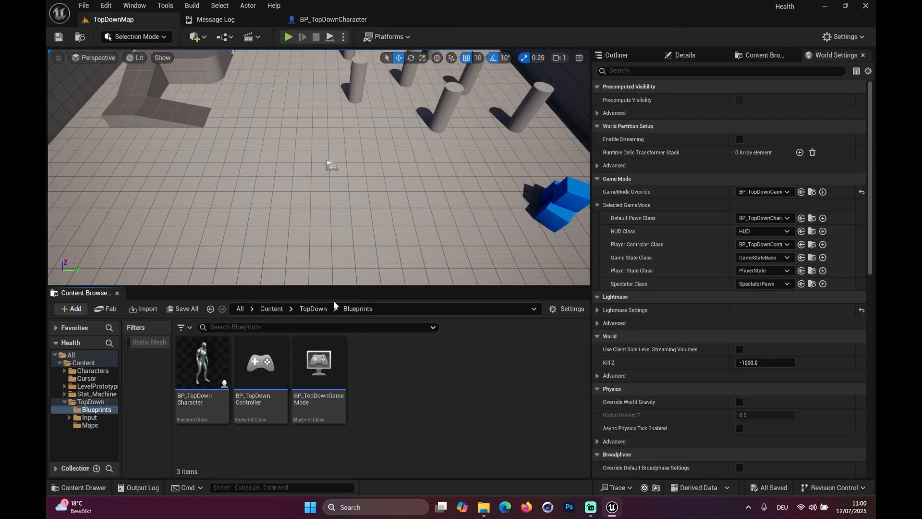
pyautogui.click(272, 309)
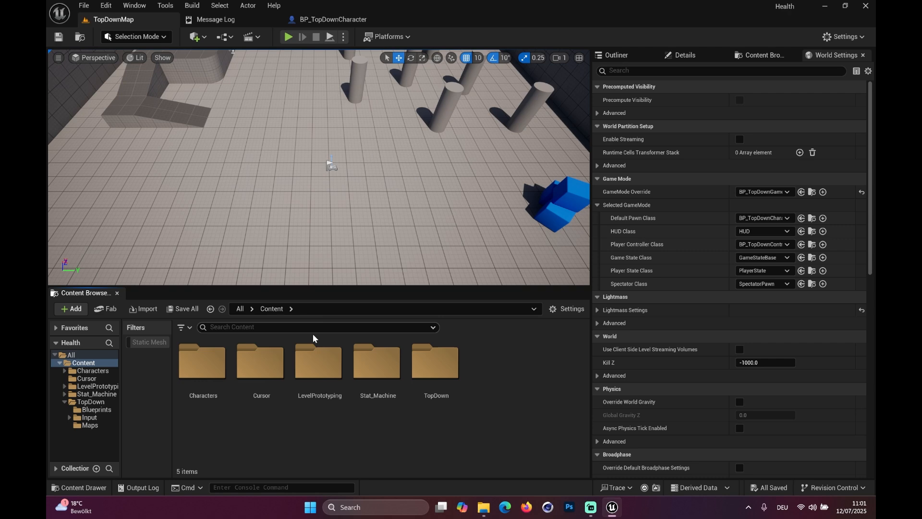
pyautogui.doubleClick(379, 363)
pyautogui.doubleClick(260, 362)
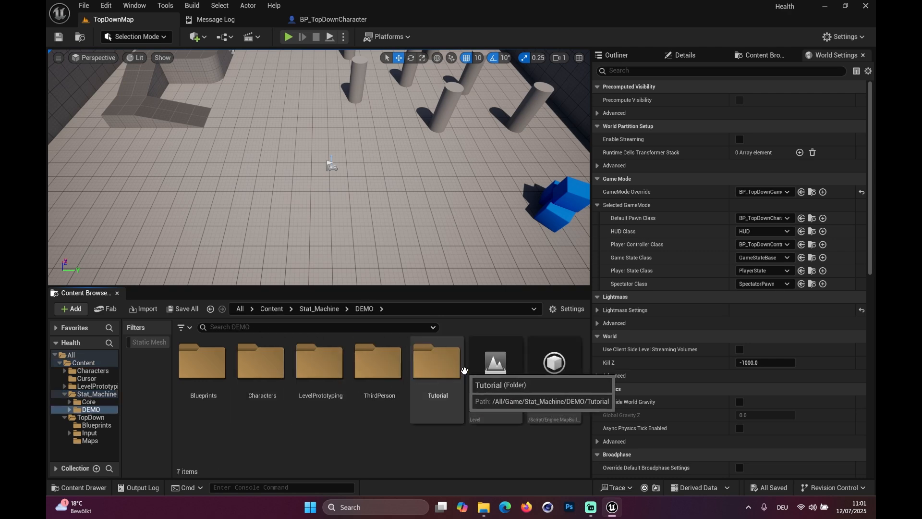
pyautogui.doubleClick(366, 377)
pyautogui.doubleClick(202, 363)
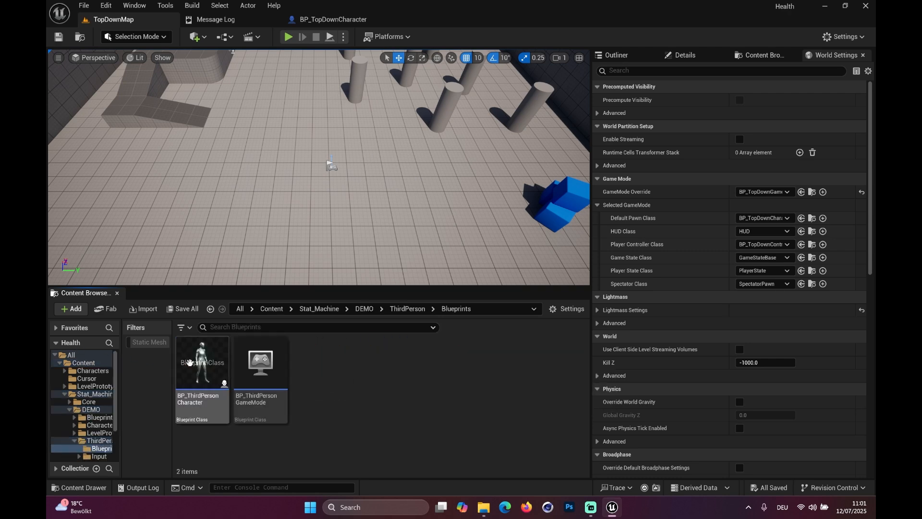
pyautogui.doubleClick(191, 363)
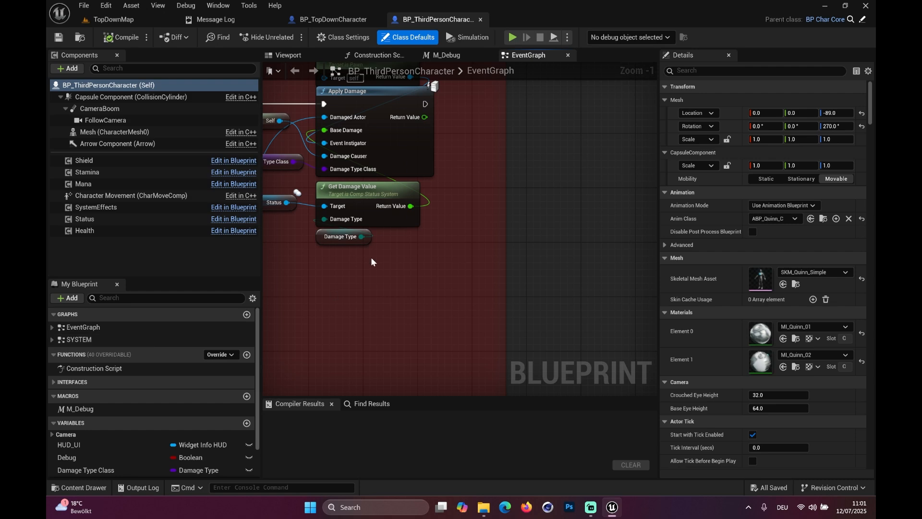
# Select the Create Widget Info HUD Widget, Set HUD UI and Add to Viewport nodes with their component references in the demo character's event graph
pyautogui.scroll(-5, 374, 250)
pyautogui.moveTo(402, 221); pyautogui.dragTo(586, 264, button='right')
pyautogui.scroll(3, 381, 201)
pyautogui.moveTo(381, 201); pyautogui.dragTo(523, 207, button='right')
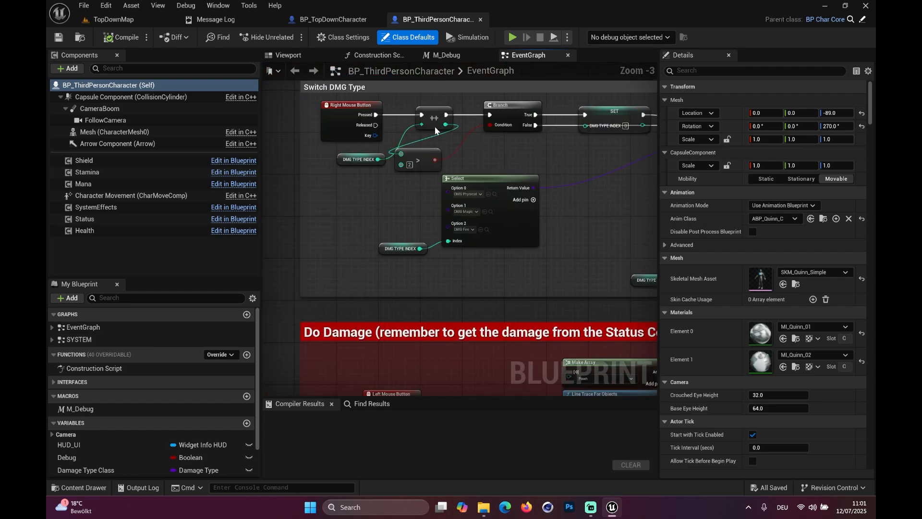
pyautogui.scroll(-2, 418, 136)
pyautogui.moveTo(417, 137); pyautogui.dragTo(336, 142, button='right')
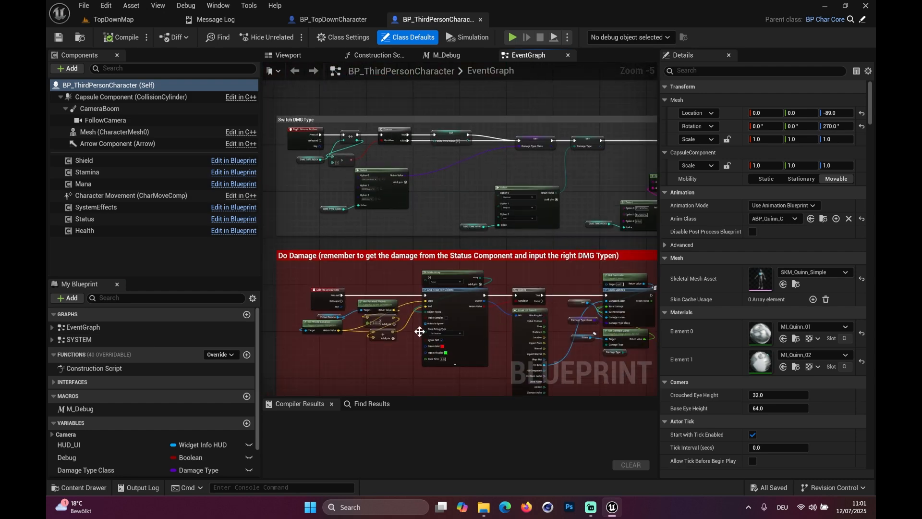
pyautogui.moveTo(419, 331); pyautogui.dragTo(655, 293, button='right')
pyautogui.scroll(3, 574, 301)
pyautogui.moveTo(575, 301); pyautogui.dragTo(630, 275, button='right')
pyautogui.scroll(-1, 629, 272)
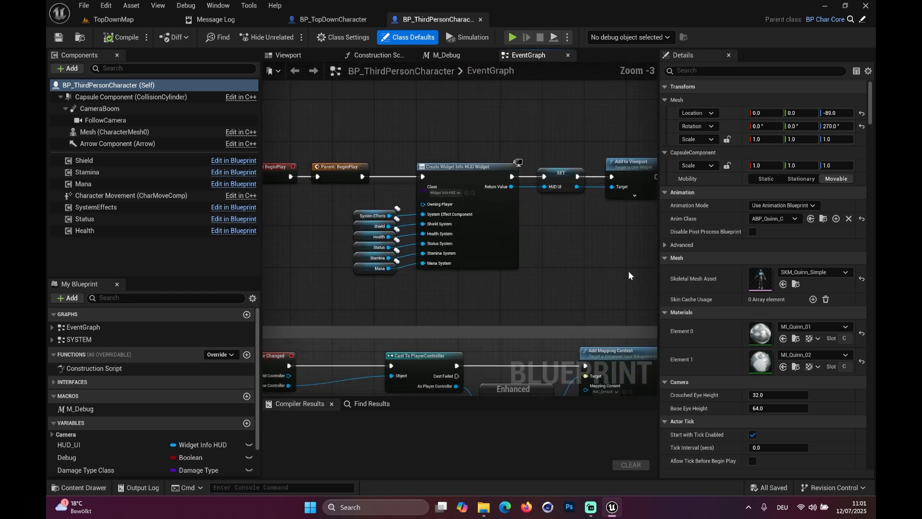
pyautogui.moveTo(628, 272); pyautogui.dragTo(387, 150)
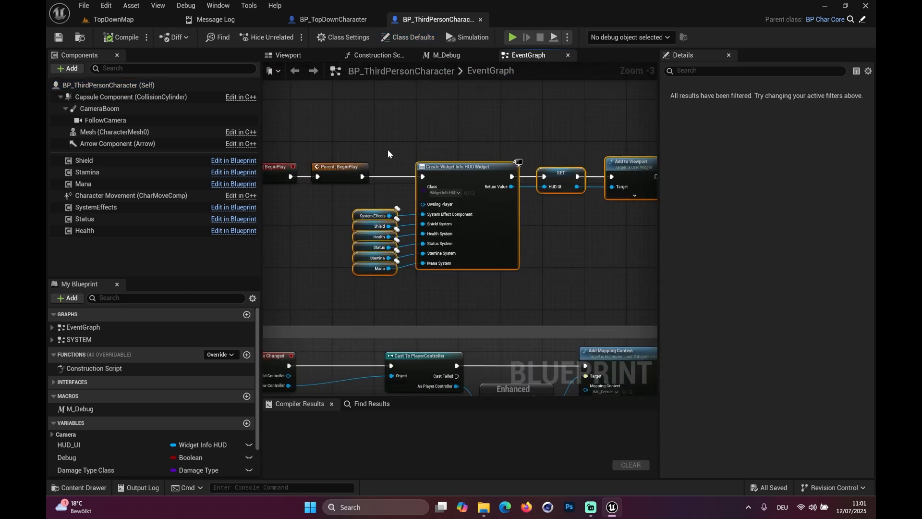
# Add an Event BeginPlay node and a call to its parent function in BP_TopDownCharacter's event graph
pyautogui.click(343, 20)
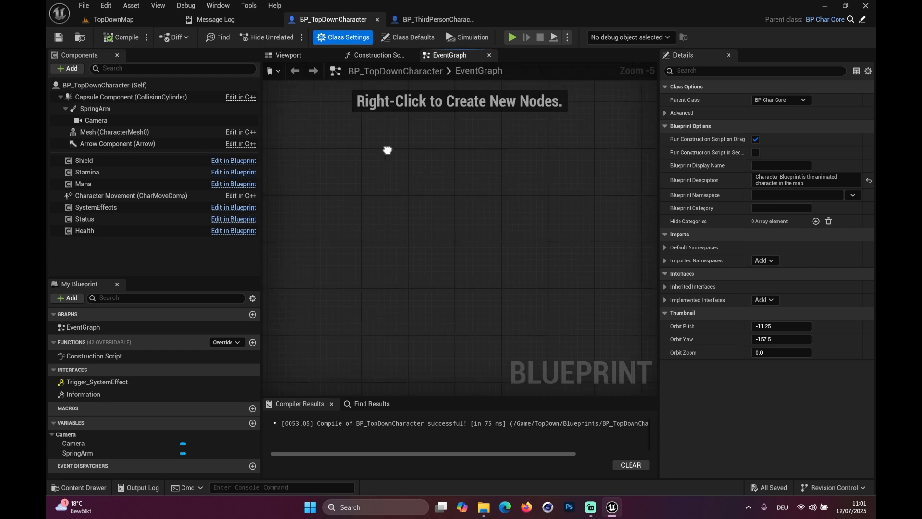
pyautogui.rightClick(372, 164)
pyautogui.write('begi')
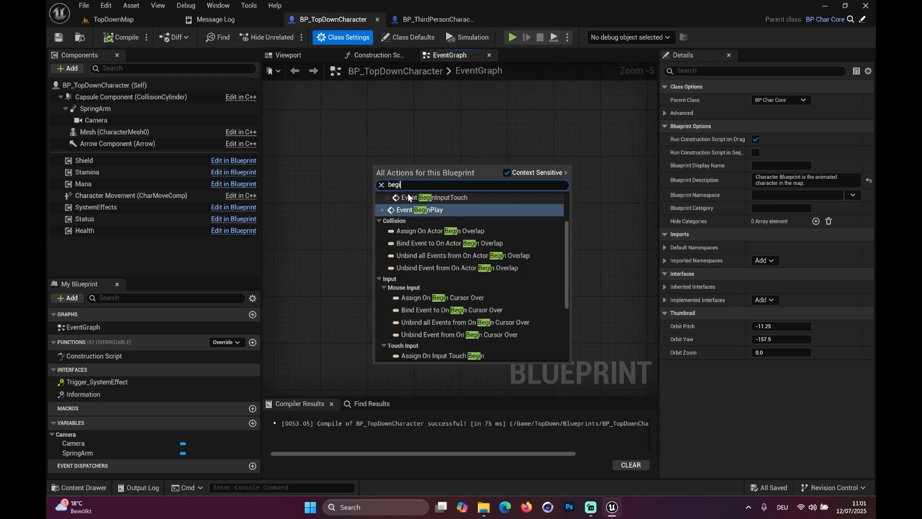
pyautogui.write('n')
pyautogui.click(442, 210)
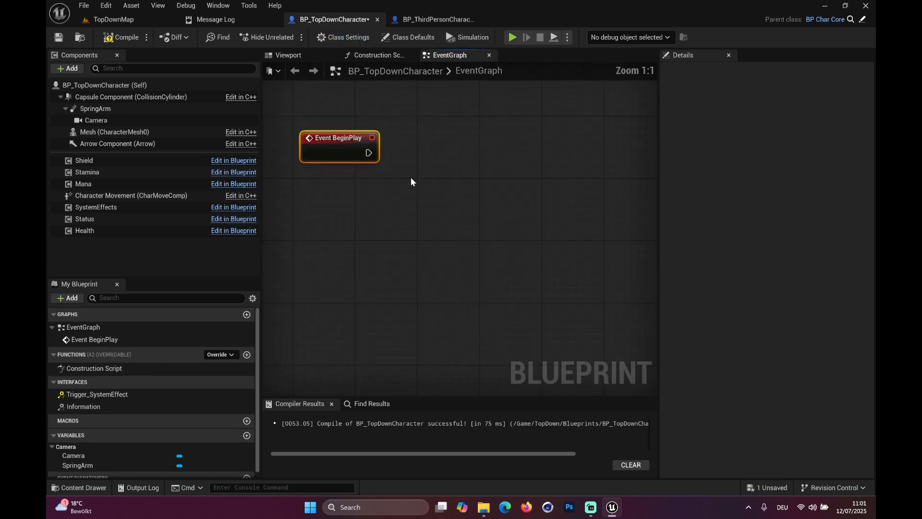
pyautogui.rightClick(349, 138)
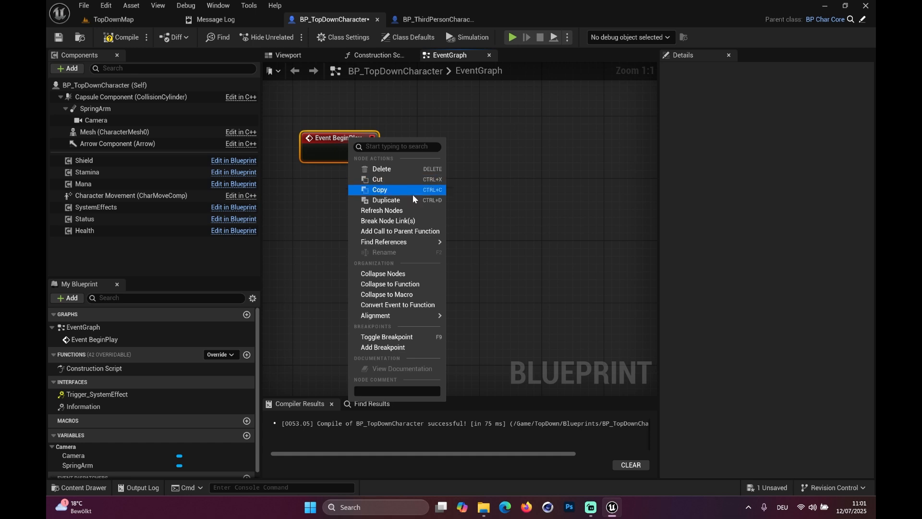
pyautogui.click(406, 233)
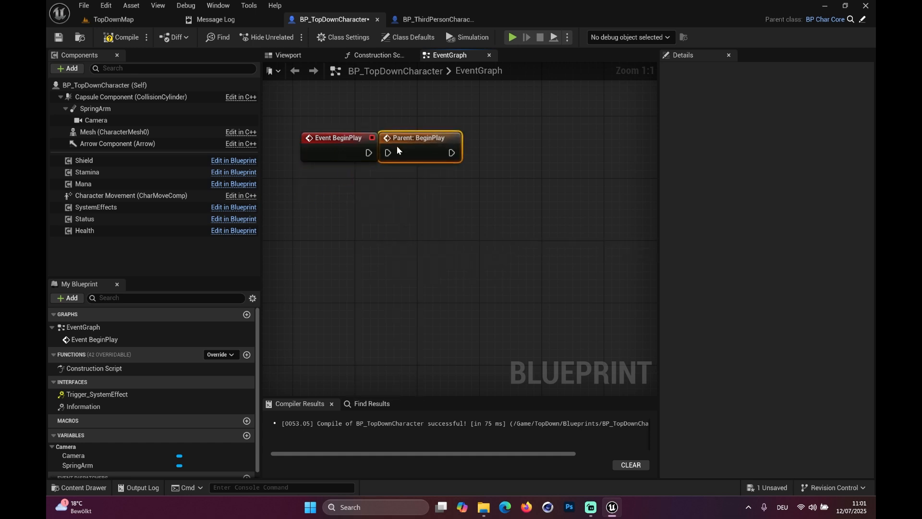
# Connect Event BeginPlay to its parent call and link the pasted Create Widget Info HUD Widget nodes after it
pyautogui.moveTo(373, 154); pyautogui.dragTo(370, 153)
pyautogui.click(115, 41)
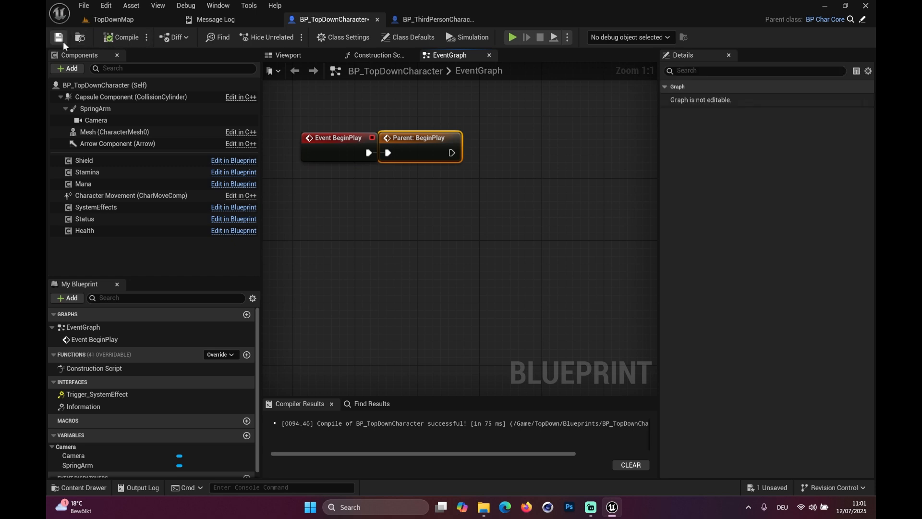
pyautogui.moveTo(363, 184); pyautogui.dragTo(324, 205, button='right')
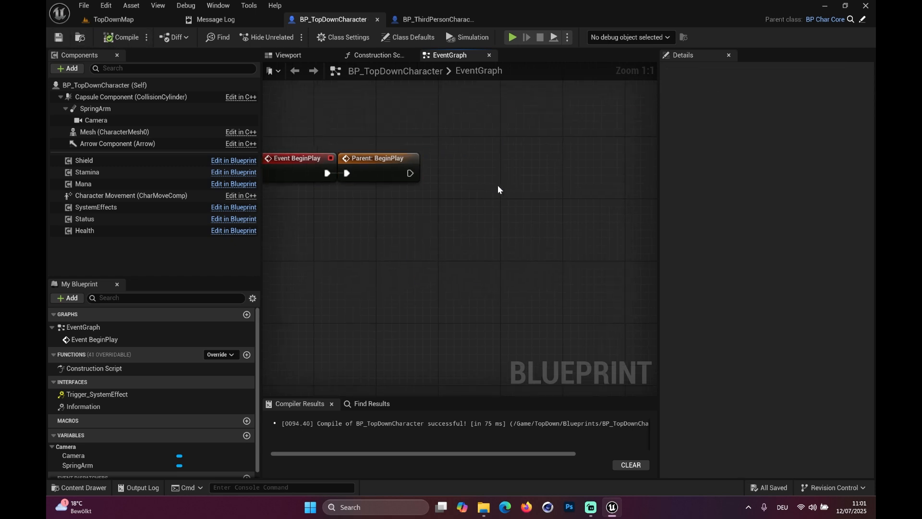
pyautogui.hotkey('ctrl', 'v')
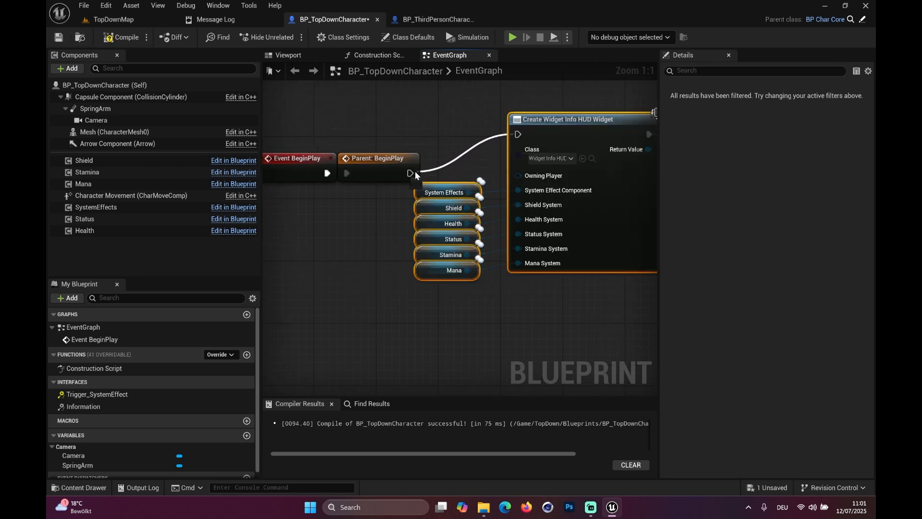
pyautogui.moveTo(594, 119); pyautogui.dragTo(563, 157)
pyautogui.moveTo(574, 114); pyautogui.dragTo(445, 92, button='right')
# Create the missing HUD_UI variable from the pasted Set node and save BP_TopDownCharacter
pyautogui.click(592, 254)
pyautogui.rightClick(571, 157)
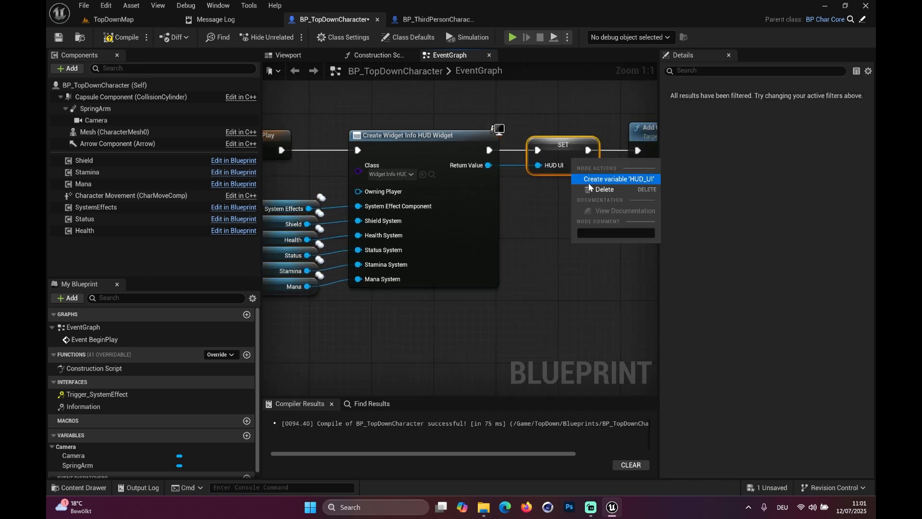
pyautogui.click(595, 180)
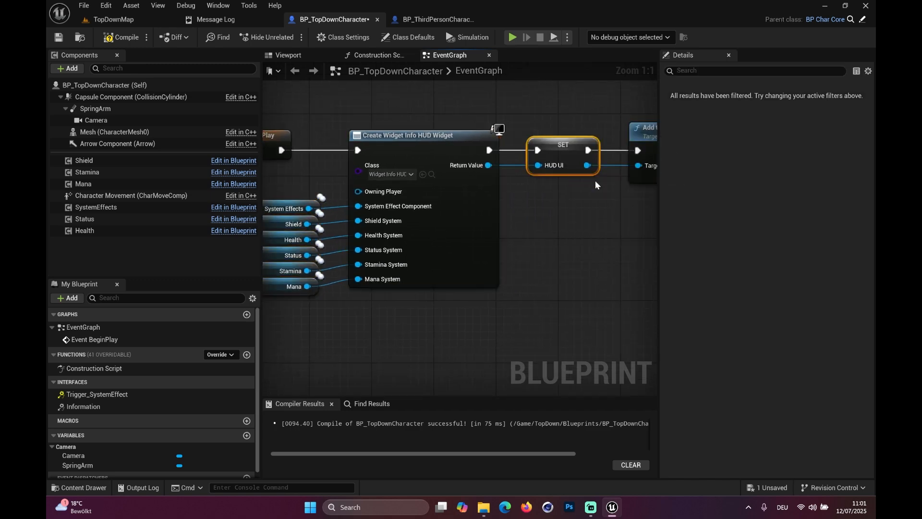
pyautogui.hotkey('ctrl', 's')
# Play-test TopDownMap to check the status HUD on the top-down character, and stop the session
pyautogui.click(112, 22)
pyautogui.click(288, 38)
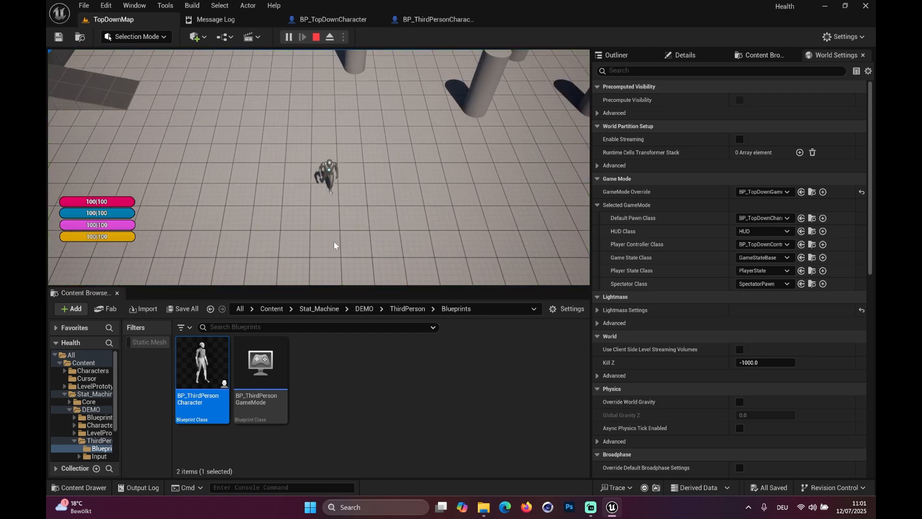
pyautogui.press('Escape')
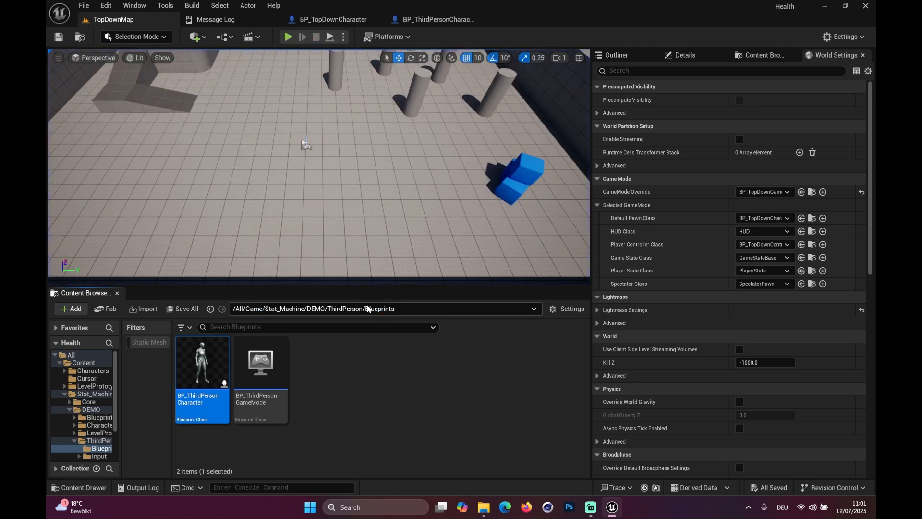
# Open the DEMO_LVL level from the Stat_Machine/DEMO folder
pyautogui.click(378, 387)
pyautogui.click(364, 308)
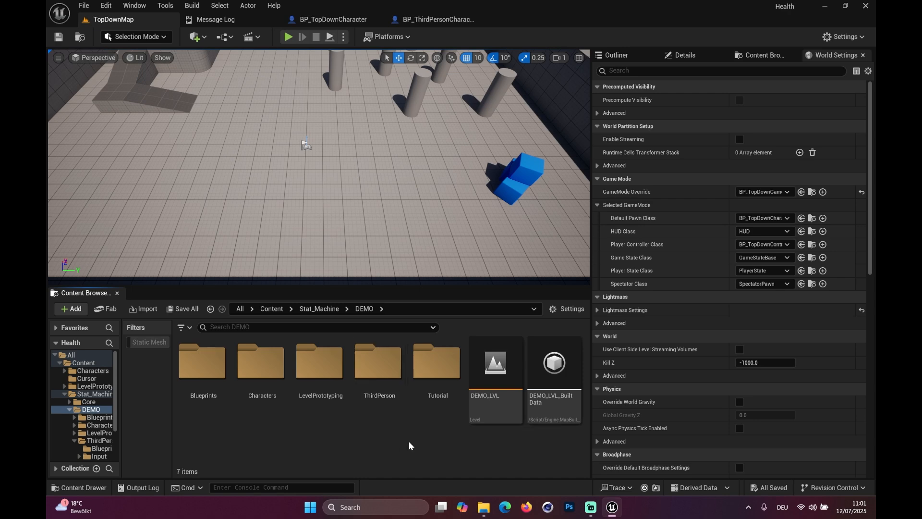
pyautogui.doubleClick(496, 379)
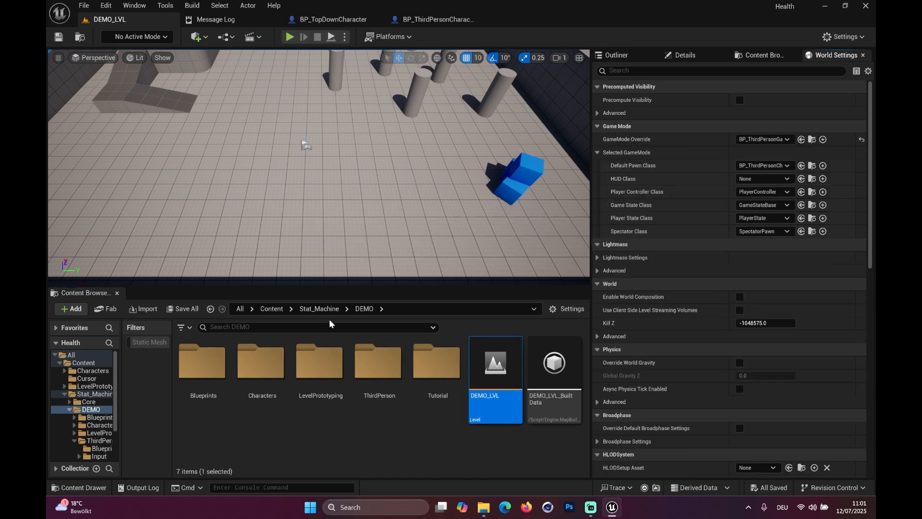
# Play-test DEMO_LVL by running the third-person character around the test pads, and stop the session
pyautogui.click(330, 309)
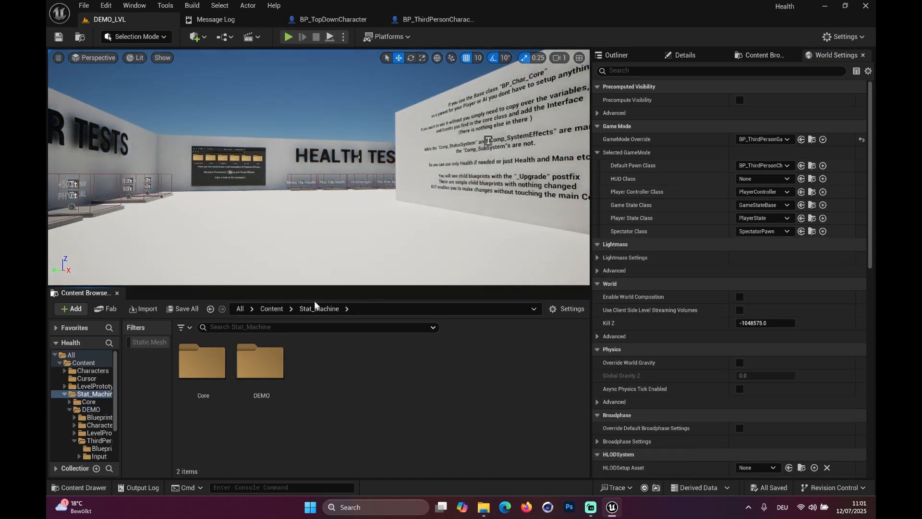
pyautogui.click(288, 37)
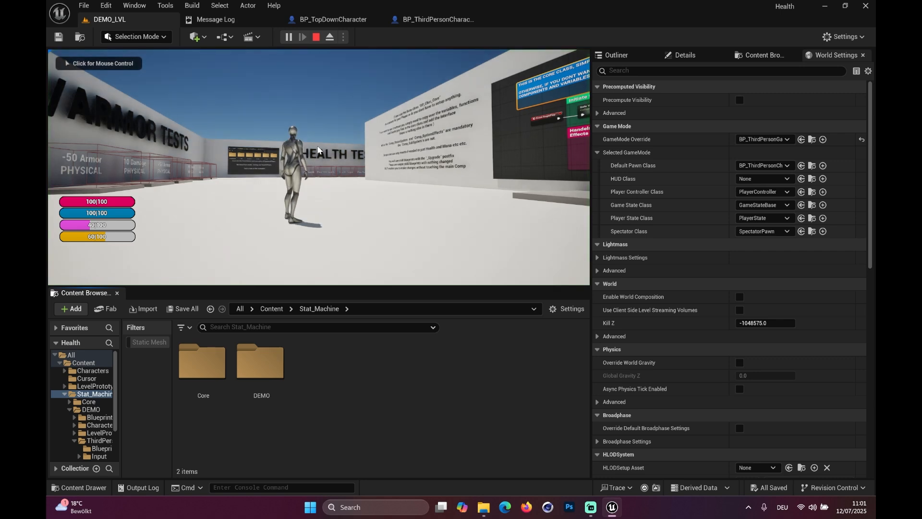
pyautogui.click(350, 138)
pyautogui.press('w')
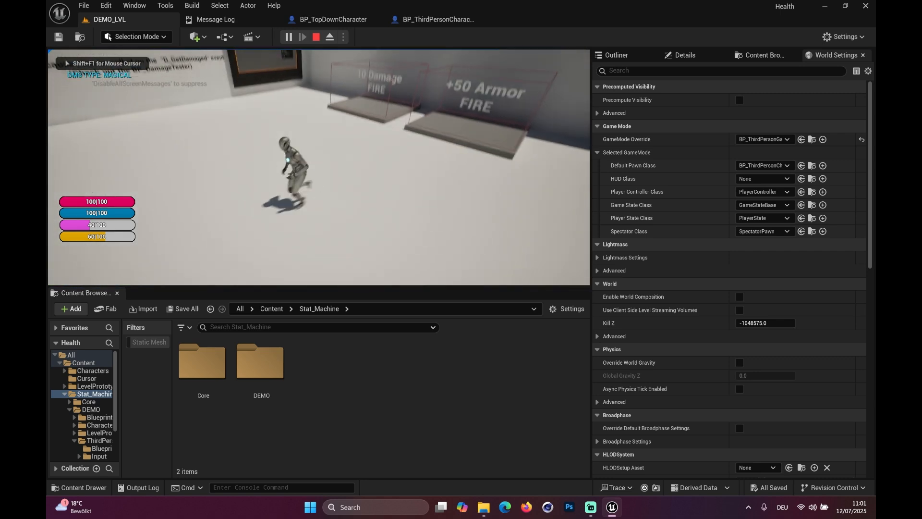
pyautogui.press('Escape')
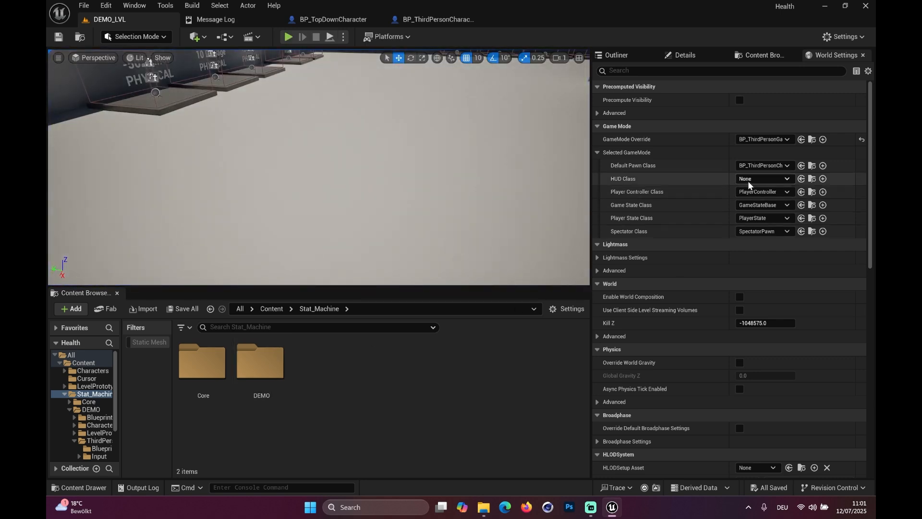
# Set DEMO_LVL's GameMode Override to BP_TopDownGameMode from the TopDown/Blueprints folder
pyautogui.click(270, 310)
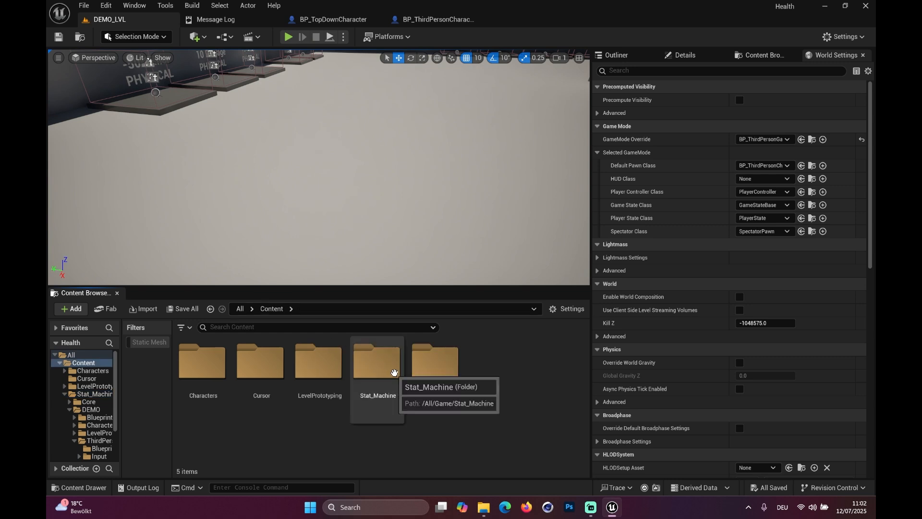
pyautogui.doubleClick(447, 380)
pyautogui.doubleClick(219, 379)
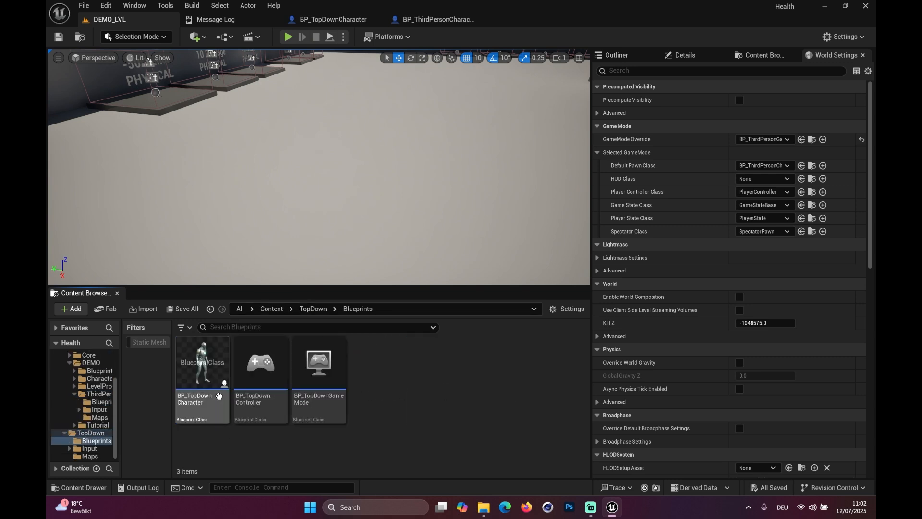
pyautogui.moveTo(322, 360)
pyautogui.moveTo(323, 359); pyautogui.dragTo(328, 365)
pyautogui.click(493, 448)
pyautogui.click(319, 364)
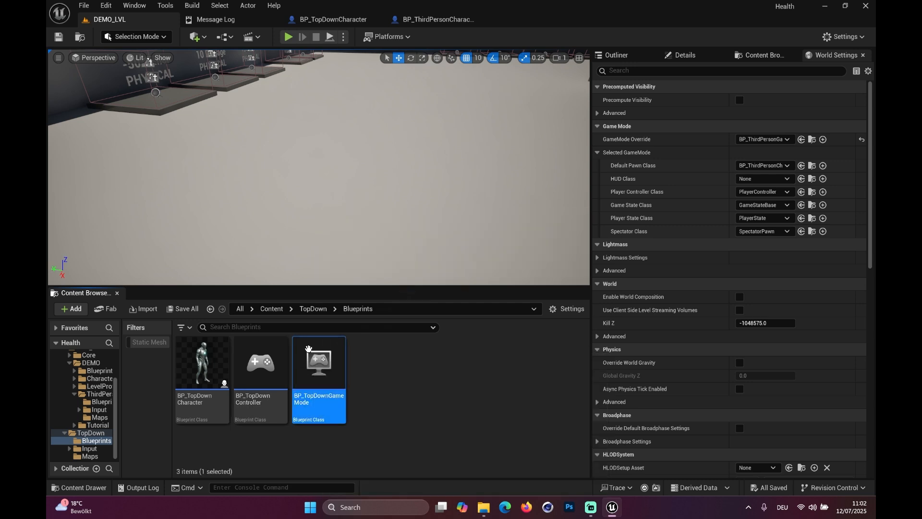
pyautogui.click(800, 140)
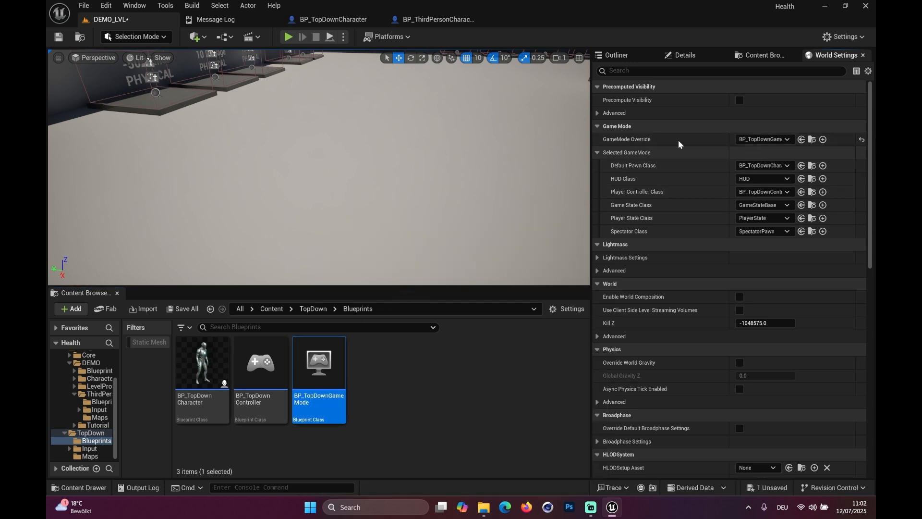
# Play-test DEMO_LVL with the top-down character, walking it onto a damage pad, and stop the session
pyautogui.click(288, 37)
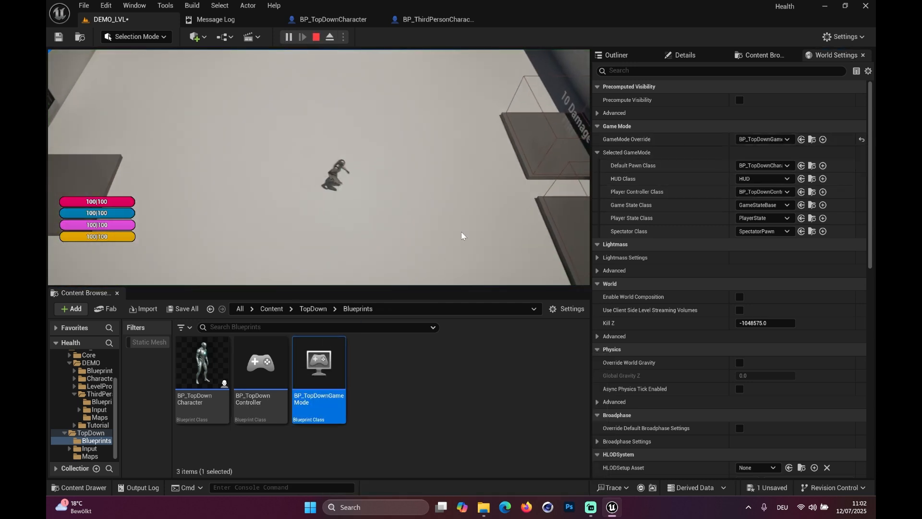
pyautogui.moveTo(253, 174)
pyautogui.mouseDown()
pyautogui.moveTo(451, 157)
pyautogui.moveTo(465, 141)
pyautogui.mouseUp()
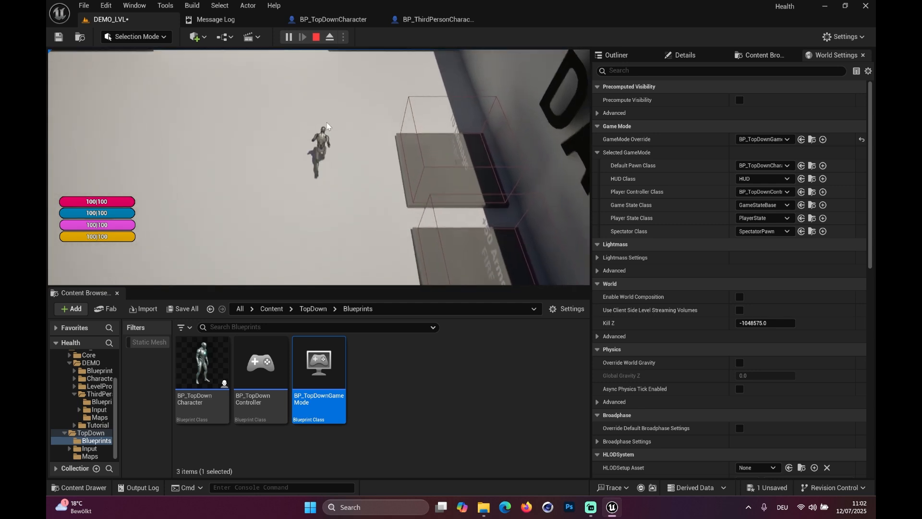
pyautogui.click(324, 203)
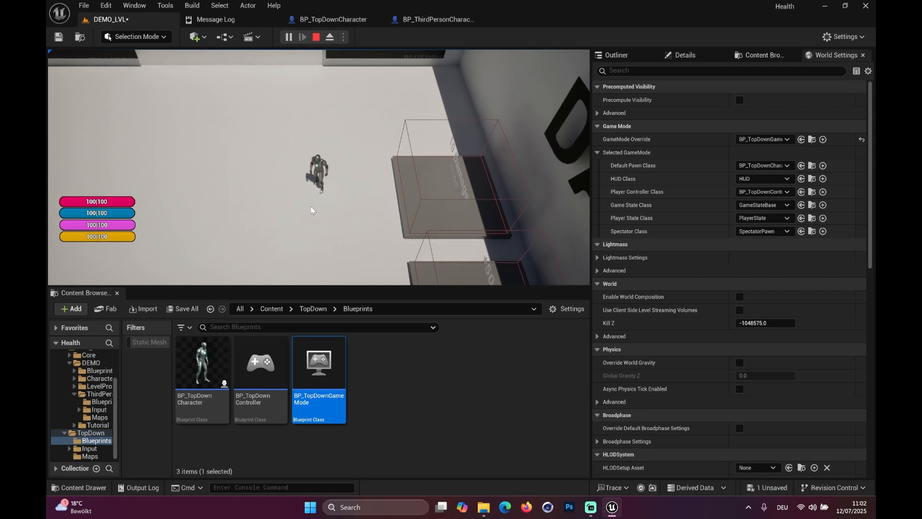
pyautogui.click(382, 169)
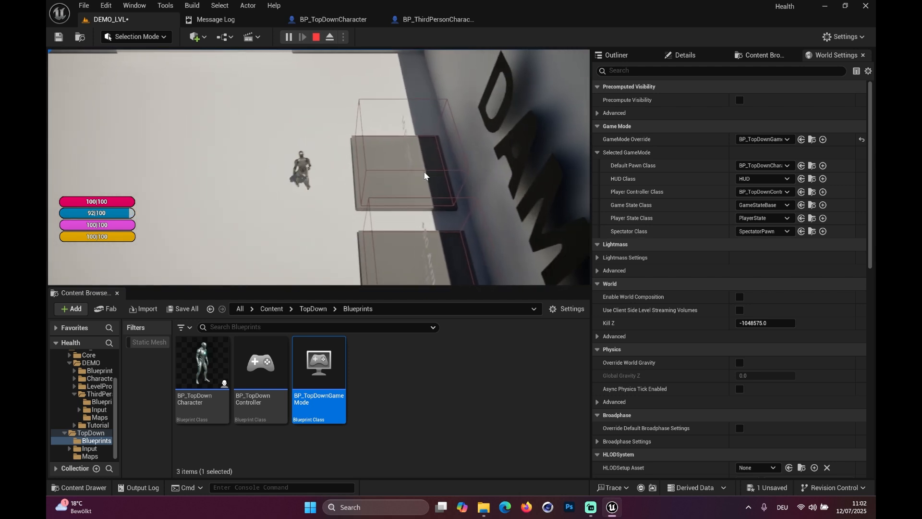
pyautogui.click(138, 193)
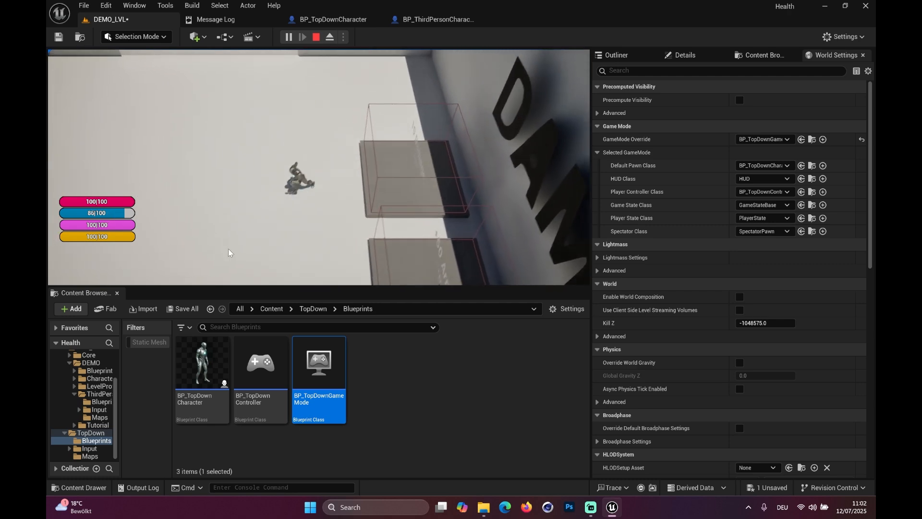
pyautogui.press('Escape')
# Delete the wall behind the HEALTH TESTS sign in DEMO_LVL
pyautogui.moveTo(301, 160)
pyautogui.mouseDown(button='right')
pyautogui.moveTo(139, 120)
pyautogui.moveTo(107, 136)
pyautogui.mouseUp(button='right')
pyautogui.click(119, 136)
pyautogui.press('f')
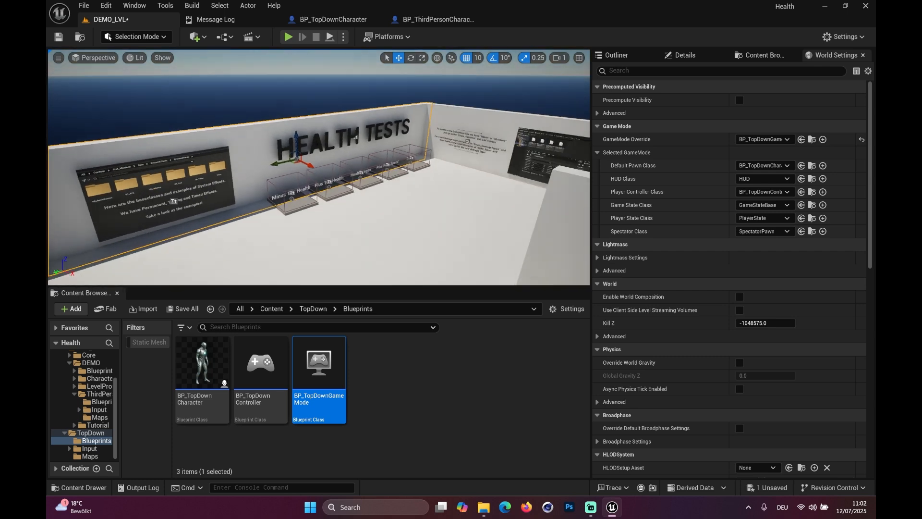
pyautogui.press('Delete')
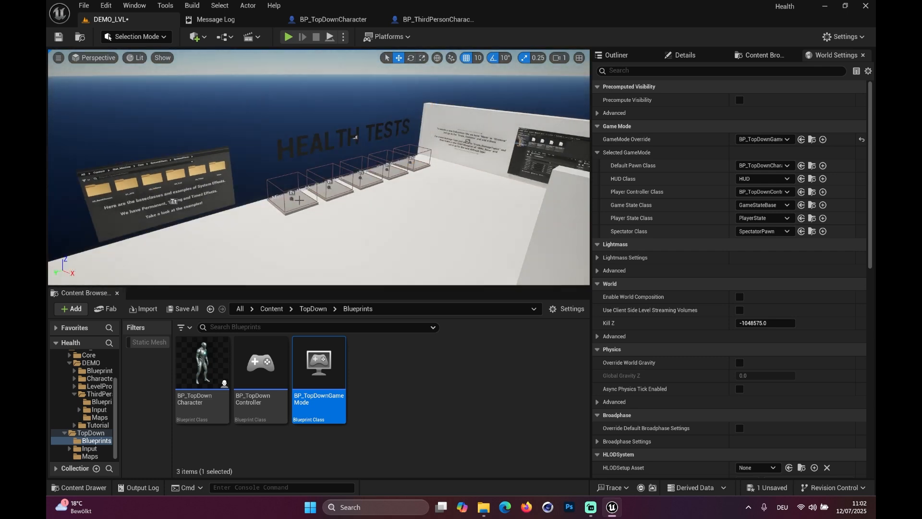
# Play-test DEMO_LVL in full screen, walking the top-down character over to the health test pads, and stop the session
pyautogui.click(284, 38)
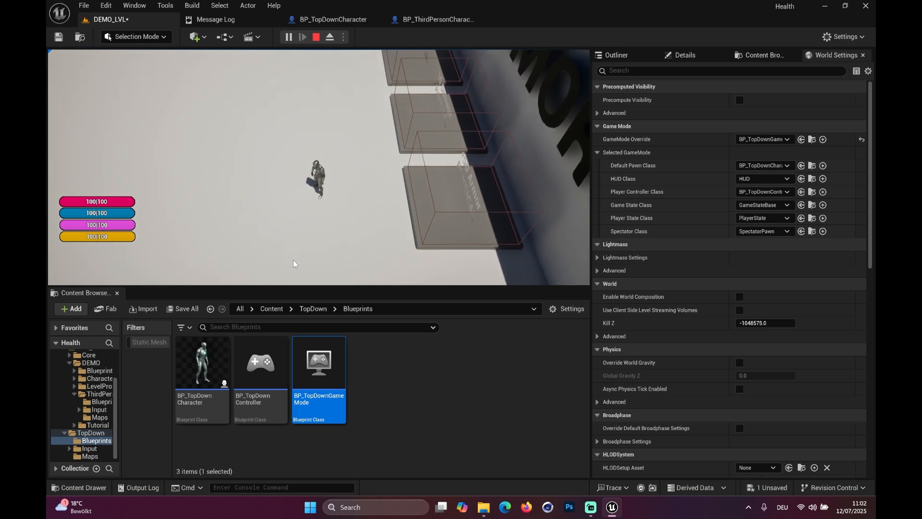
pyautogui.press('F11')
pyautogui.moveTo(308, 249)
pyautogui.mouseDown()
pyautogui.moveTo(309, 467)
pyautogui.moveTo(384, 460)
pyautogui.moveTo(415, 448)
pyautogui.moveTo(424, 432)
pyautogui.moveTo(454, 428)
pyautogui.moveTo(424, 428)
pyautogui.moveTo(404, 410)
pyautogui.moveTo(382, 338)
pyautogui.moveTo(417, 305)
pyautogui.moveTo(434, 307)
pyautogui.moveTo(277, 242)
pyautogui.mouseUp()
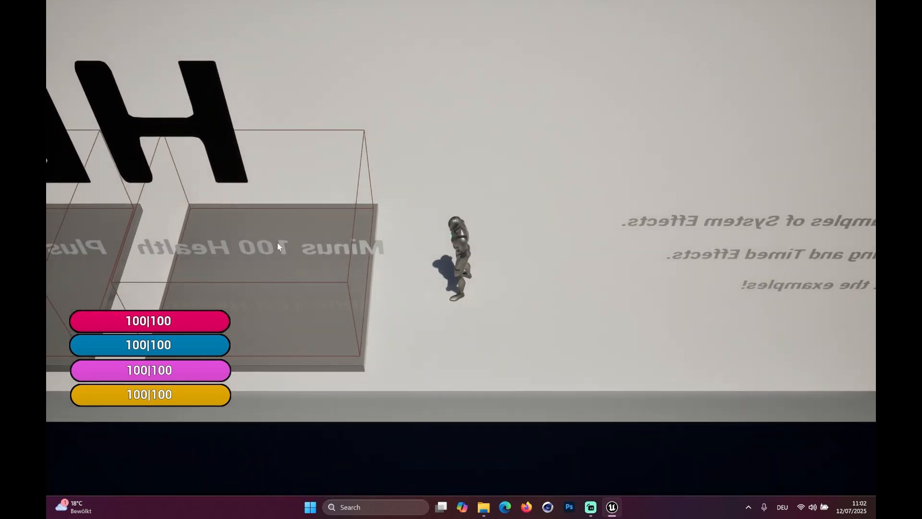
pyautogui.moveTo(407, 314)
pyautogui.mouseDown()
pyautogui.moveTo(441, 280)
pyautogui.moveTo(379, 239)
pyautogui.moveTo(283, 278)
pyautogui.moveTo(282, 287)
pyautogui.moveTo(308, 284)
pyautogui.moveTo(299, 295)
pyautogui.moveTo(296, 287)
pyautogui.moveTo(391, 220)
pyautogui.moveTo(485, 192)
pyautogui.moveTo(652, 472)
pyautogui.moveTo(534, 387)
pyautogui.moveTo(529, 171)
pyautogui.moveTo(607, 154)
pyautogui.moveTo(747, 212)
pyautogui.moveTo(785, 245)
pyautogui.moveTo(508, 142)
pyautogui.moveTo(267, 336)
pyautogui.moveTo(658, 267)
pyautogui.moveTo(272, 343)
pyautogui.moveTo(347, 381)
pyautogui.moveTo(427, 390)
pyautogui.moveTo(556, 350)
pyautogui.moveTo(663, 345)
pyautogui.moveTo(710, 299)
pyautogui.moveTo(602, 118)
pyautogui.moveTo(111, 362)
pyautogui.moveTo(459, 246)
pyautogui.moveTo(753, 203)
pyautogui.moveTo(743, 148)
pyautogui.moveTo(442, 75)
pyautogui.moveTo(471, 61)
pyautogui.moveTo(450, 74)
pyautogui.mouseUp()
pyautogui.press('Escape')
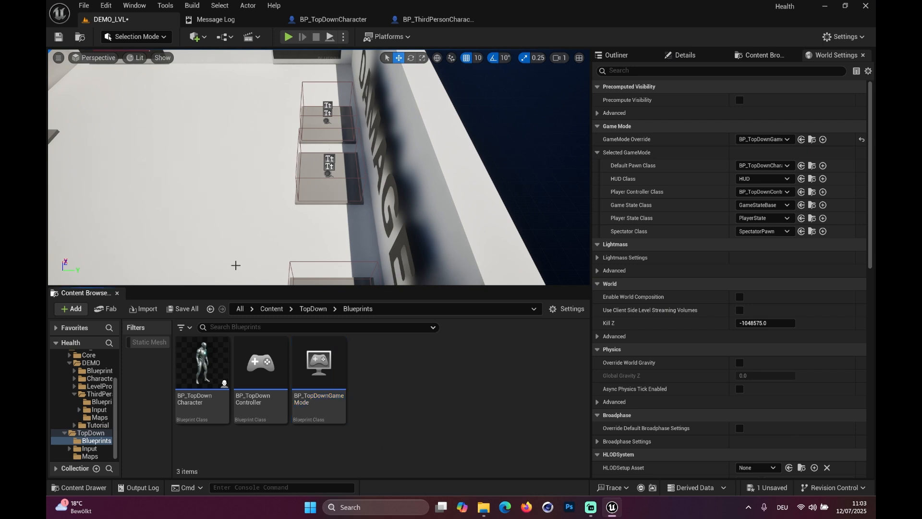
# Set DEMO_LVL's GameMode Override to BP_ThirdPersonGameMode from the Stat_Machine/DEMO/ThirdPerson/Blueprints folder
pyautogui.click(283, 309)
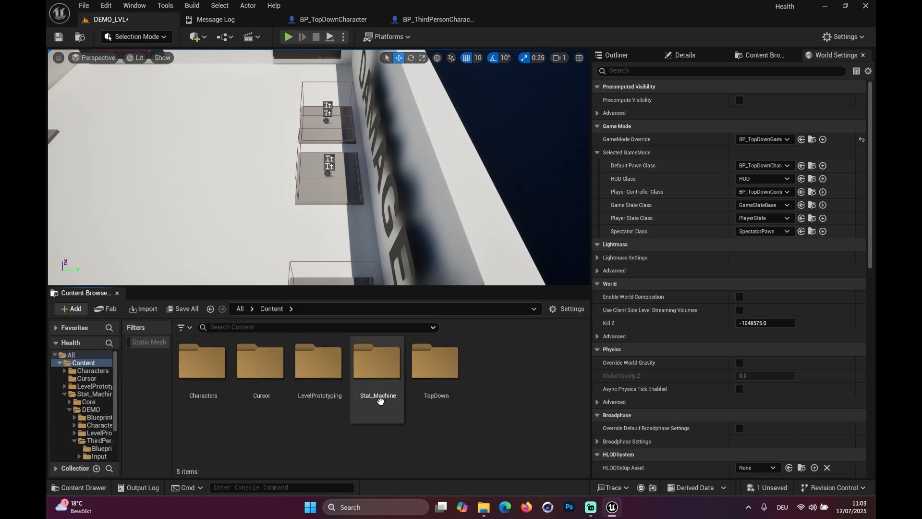
pyautogui.doubleClick(378, 372)
pyautogui.doubleClick(259, 365)
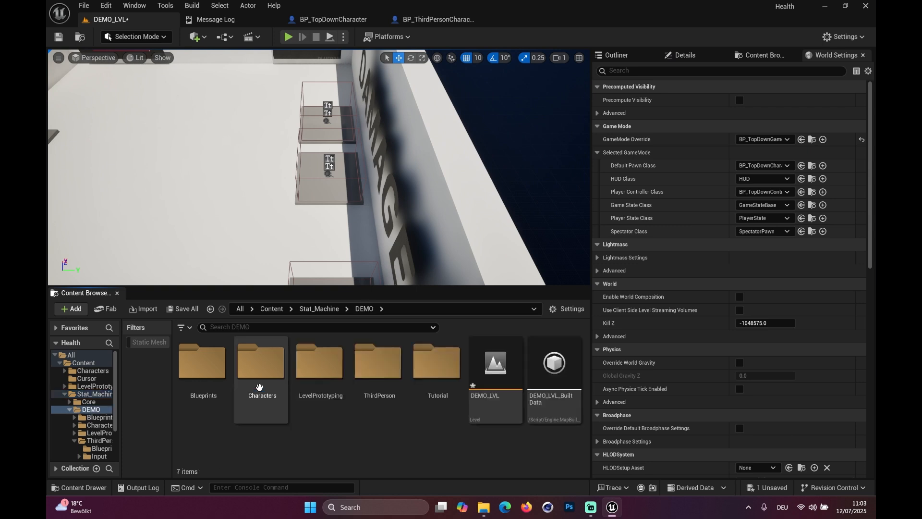
pyautogui.doubleClick(396, 413)
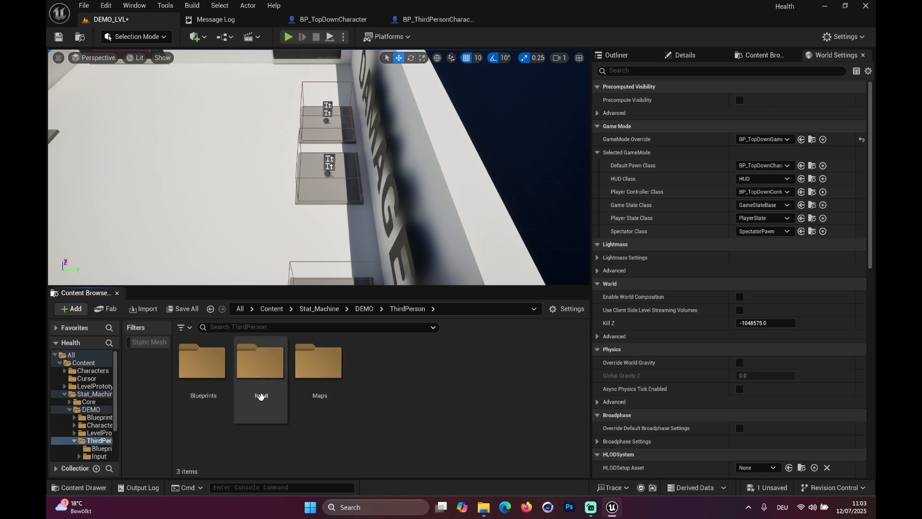
pyautogui.doubleClick(215, 400)
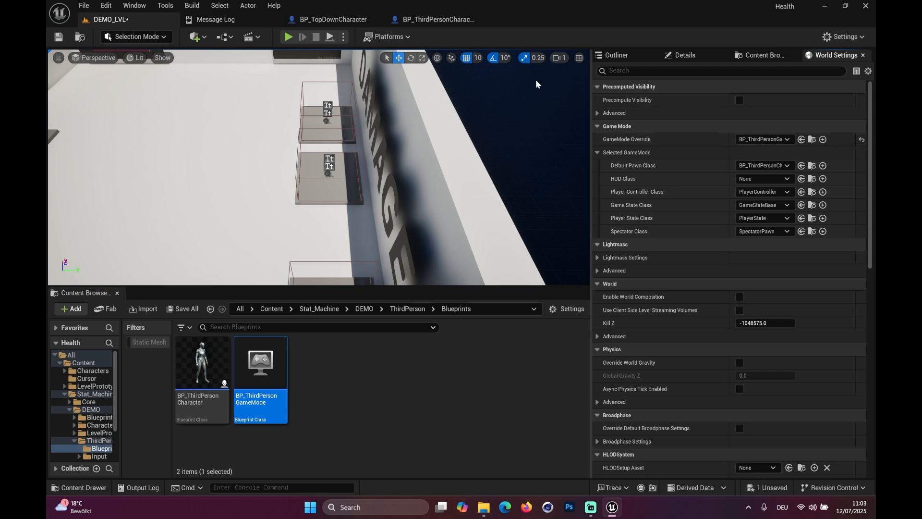
# Start a full-screen play-test of DEMO_LVL as the third-person character and walk over to the instruction wall
pyautogui.click(292, 37)
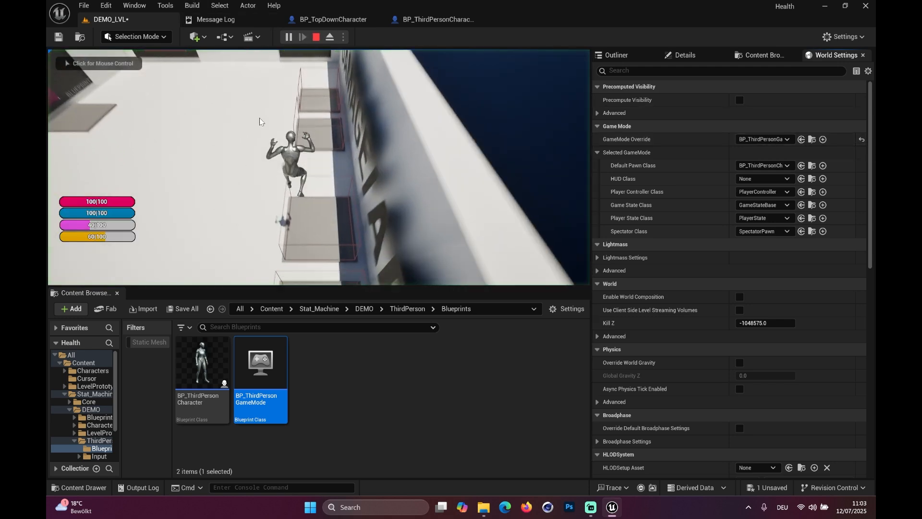
pyautogui.press('F11')
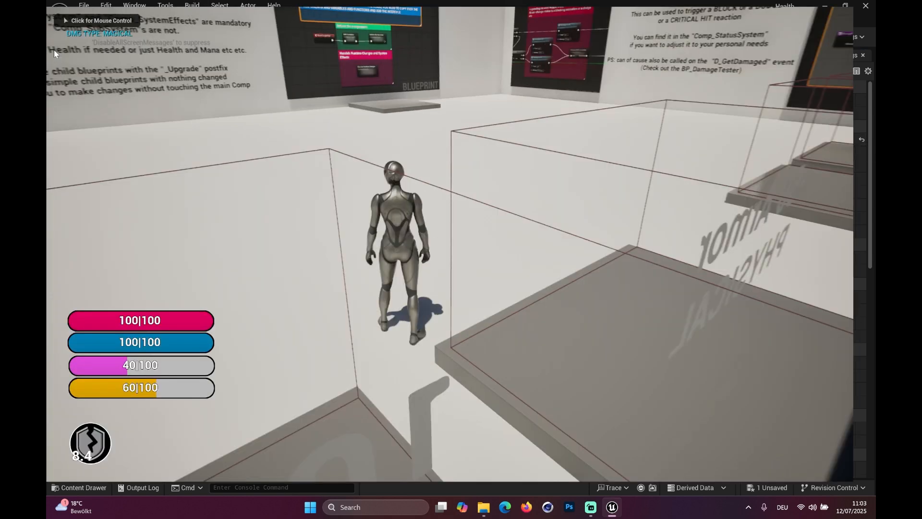
pyautogui.press('w')
pyautogui.click(461, 259)
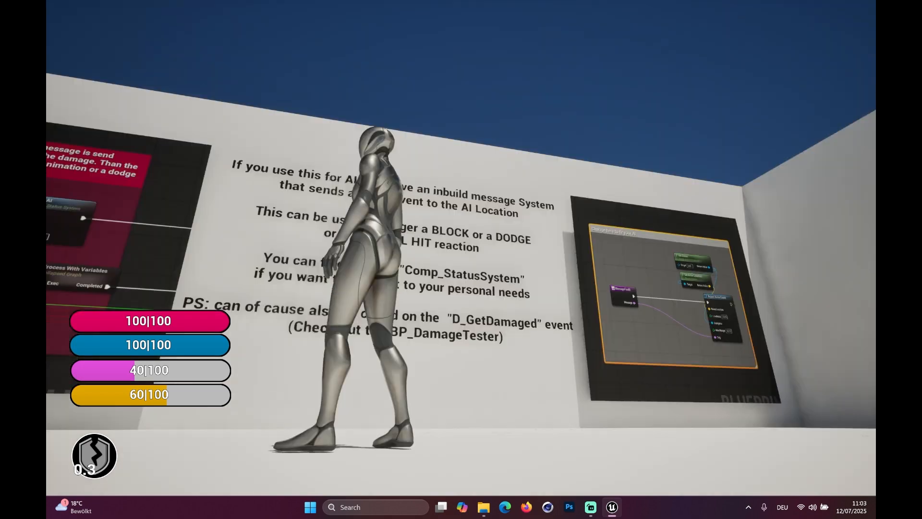
pyautogui.press('s')
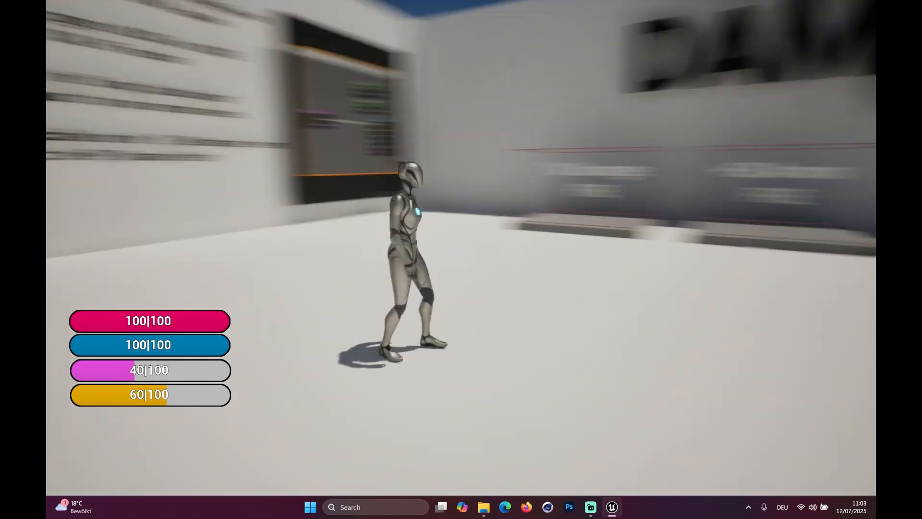
# Walk the character onto the 10 Damage FIRE pad three times, stepping off between hits, to test unmodified fire damage
pyautogui.press('w')
pyautogui.press('a')
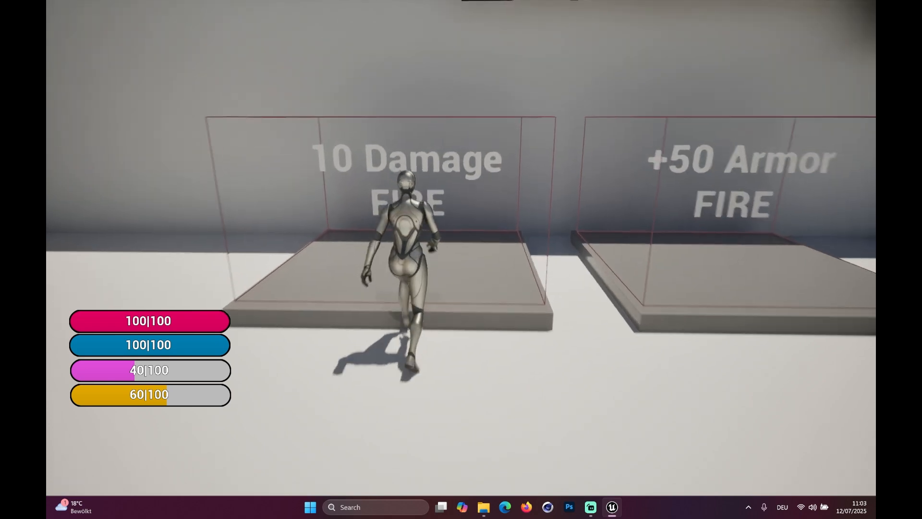
pyautogui.press('s')
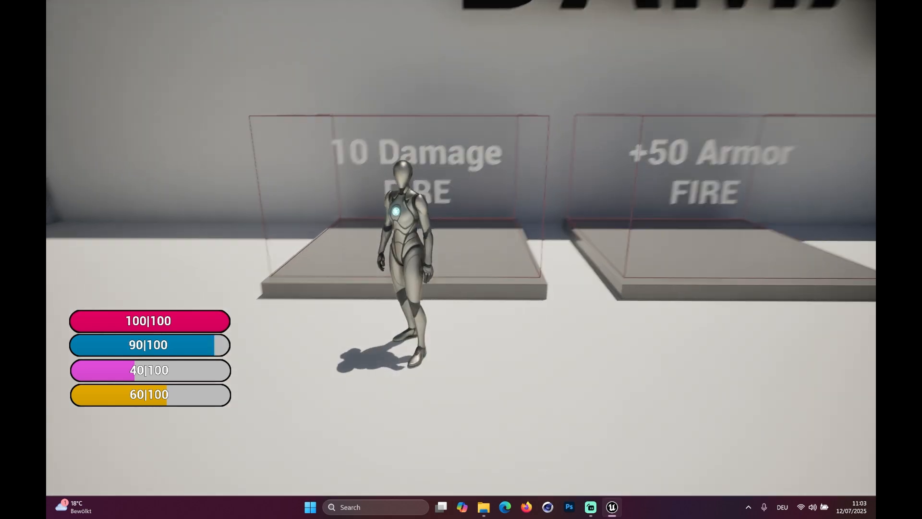
pyautogui.press('w')
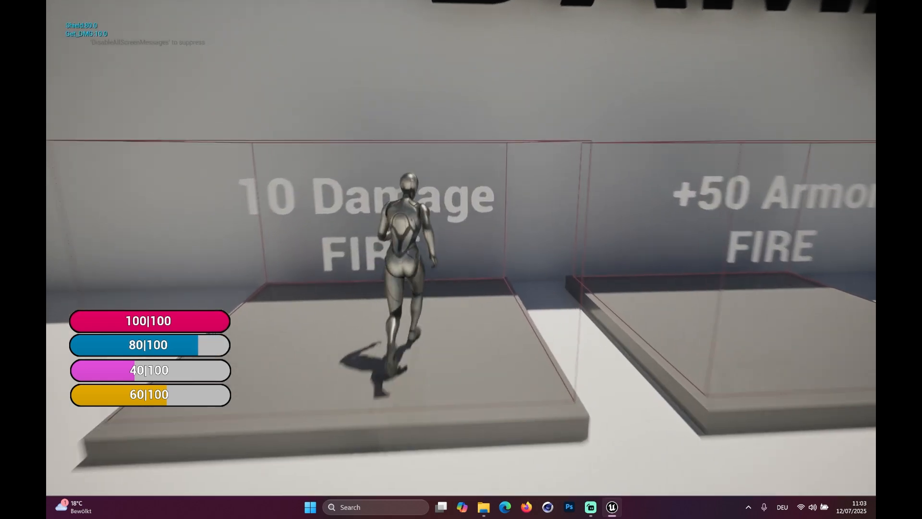
pyautogui.press('s')
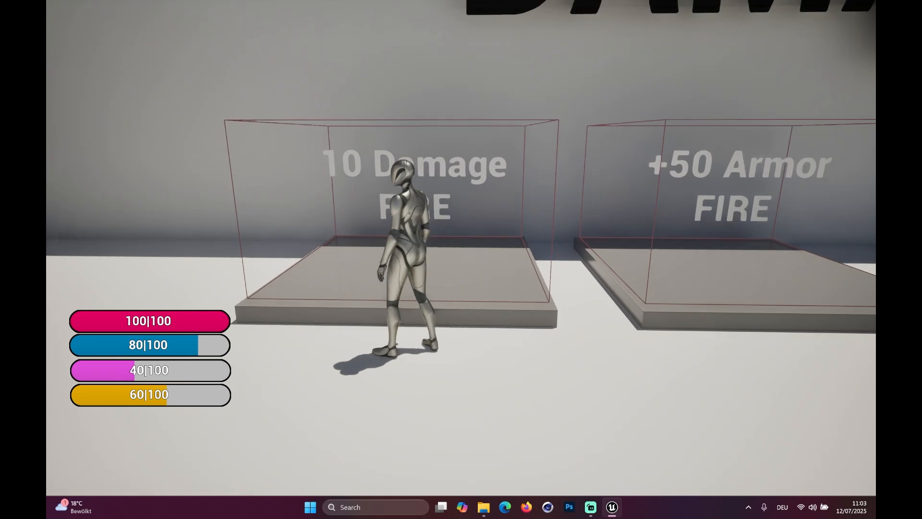
pyautogui.press('w')
pyautogui.press('s')
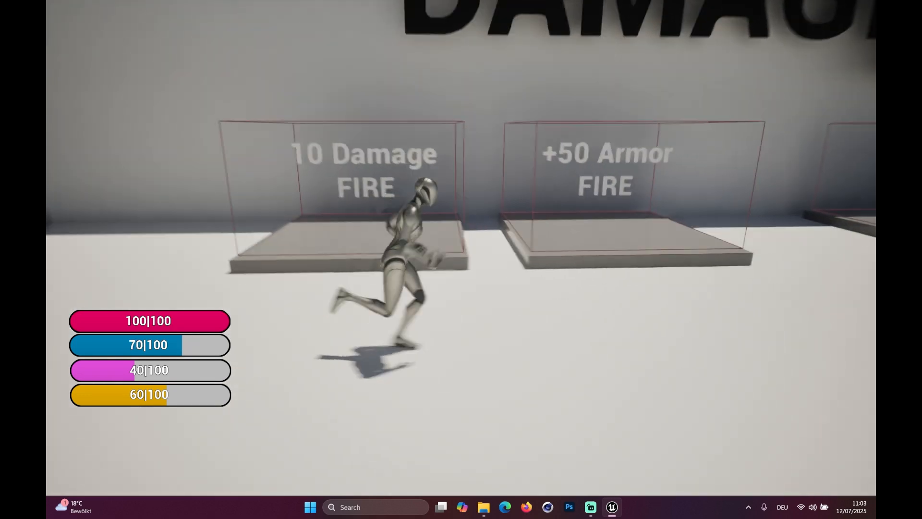
# Pick up the +50 Armor FIRE effect, then take two hits on the 10 Damage FIRE pad to test fire armor
pyautogui.press('s')
pyautogui.press('w')
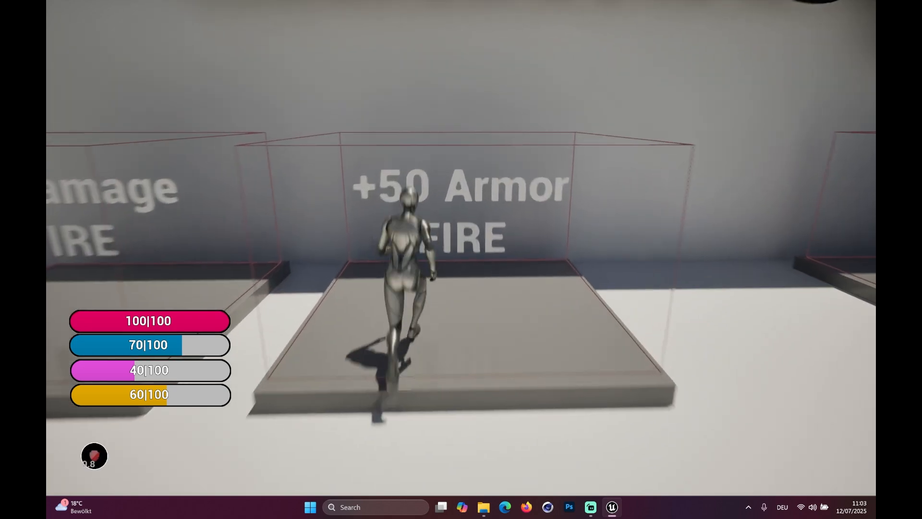
pyautogui.press('s')
pyautogui.press('a')
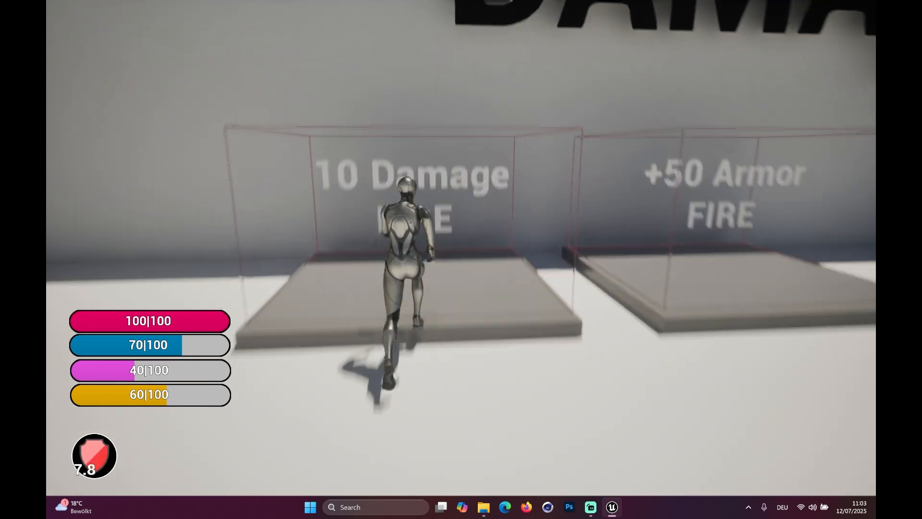
pyautogui.press('s')
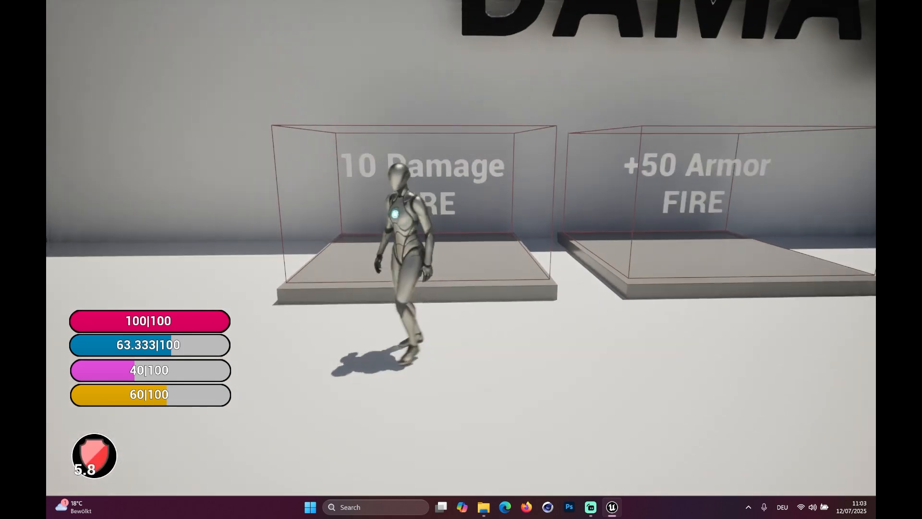
pyautogui.press('w')
pyautogui.press('s')
# Run along the DAMAGE/ARMOR TESTS wall to the 10 Damage PHYSICAL pad and take one unmodified physical hit
pyautogui.press('w')
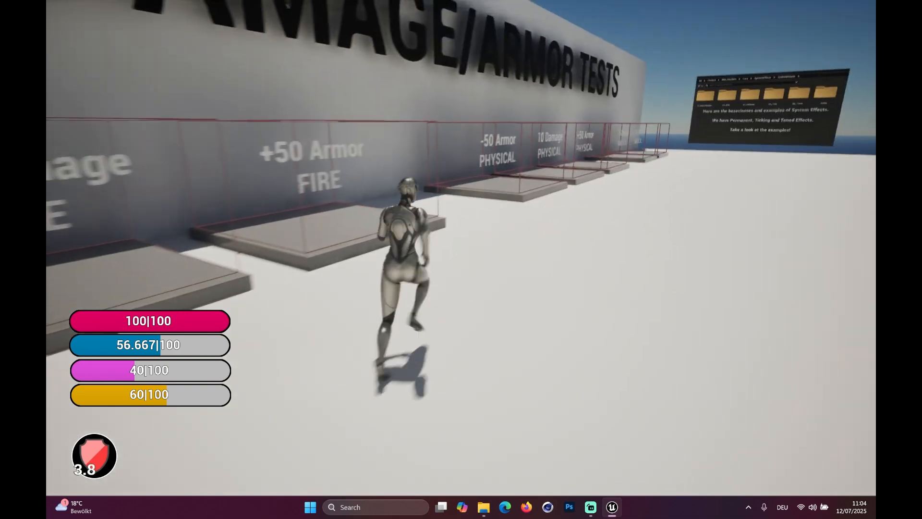
pyautogui.press('w')
pyautogui.press('d')
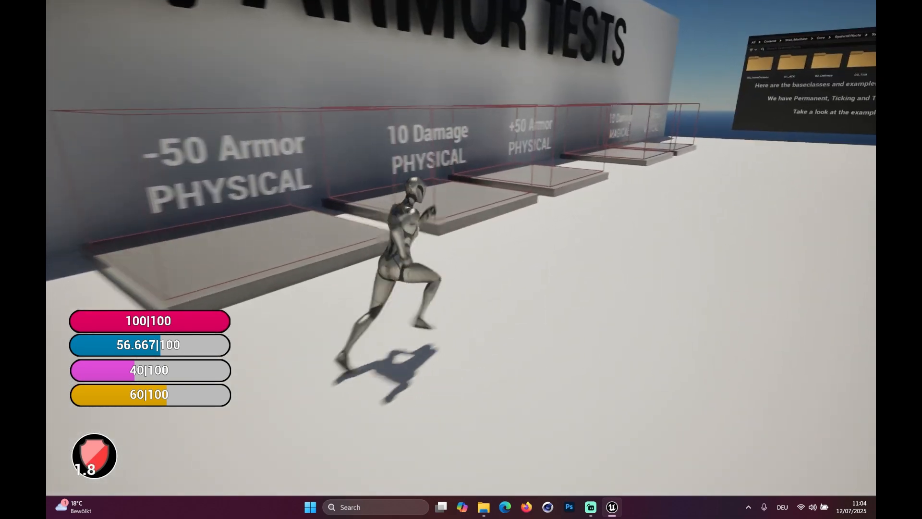
pyautogui.press('w')
pyautogui.press('d')
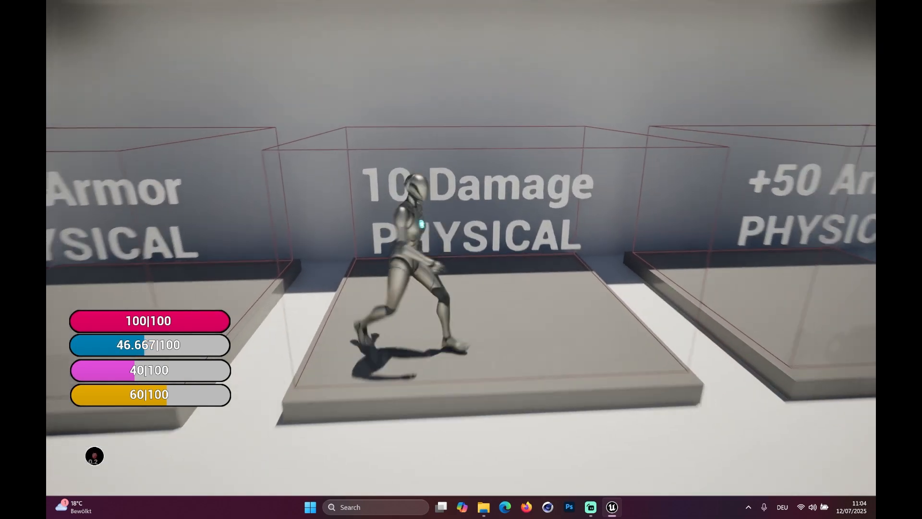
pyautogui.press('s')
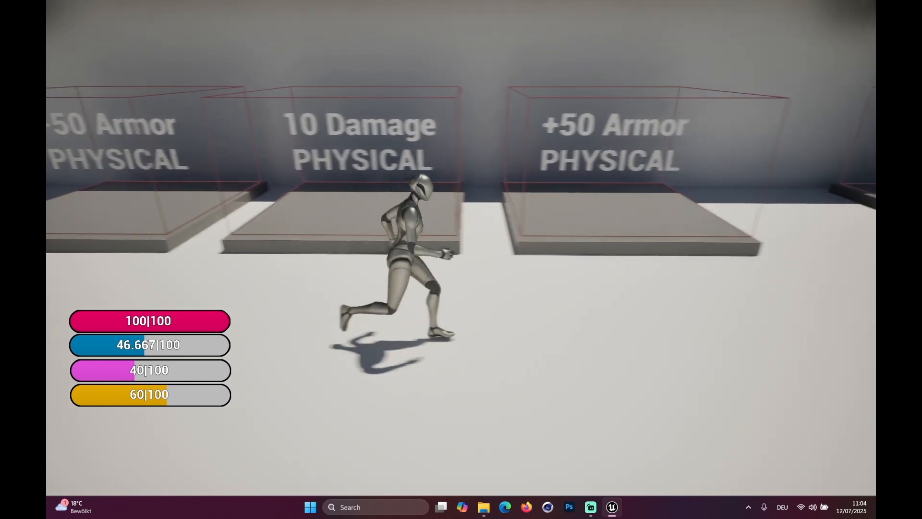
# Test physical armor by picking up the +50 Armor PHYSICAL effect and stepping onto the 10 Damage PHYSICAL pad
pyautogui.press('s')
pyautogui.press('a')
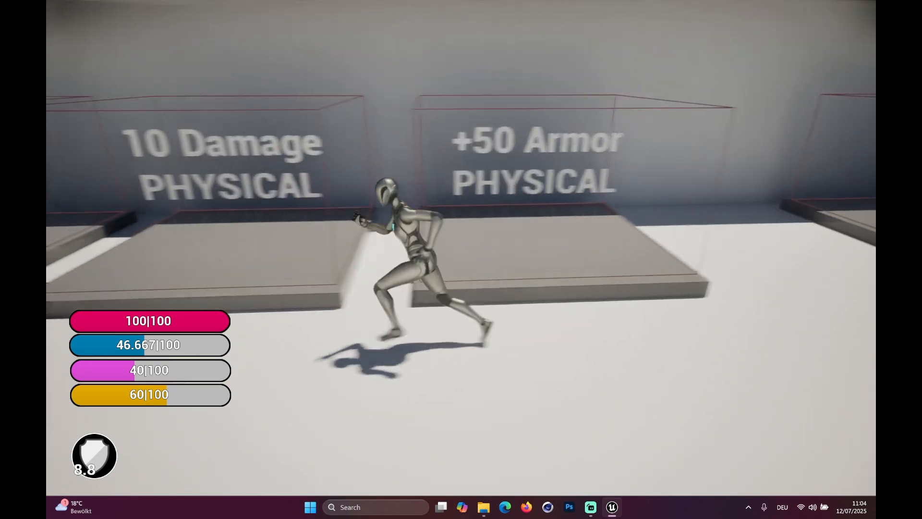
pyautogui.press('s')
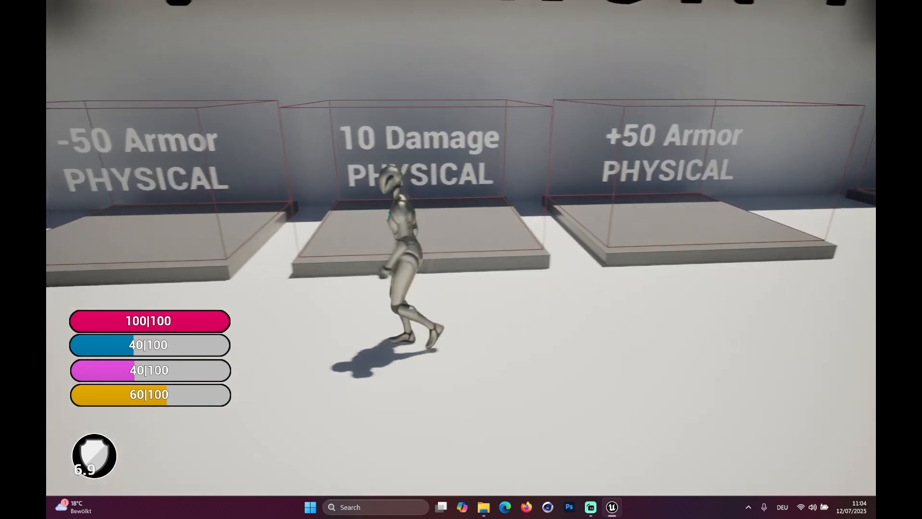
# Add the -50 Armor PHYSICAL effect while the armor bonus is active and take another hit on the 10 Damage PHYSICAL pad
pyautogui.press('w')
pyautogui.press('s')
pyautogui.press('d')
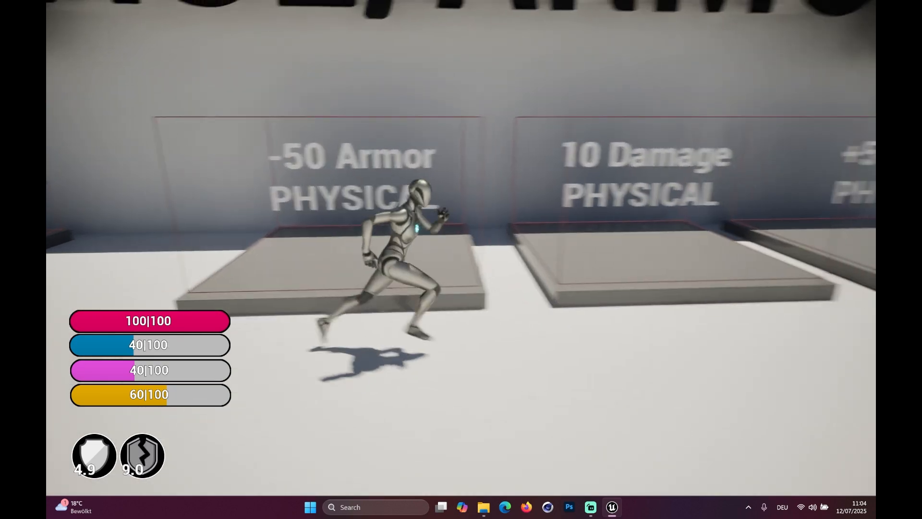
pyautogui.press('w')
pyautogui.press('w')
pyautogui.press('s')
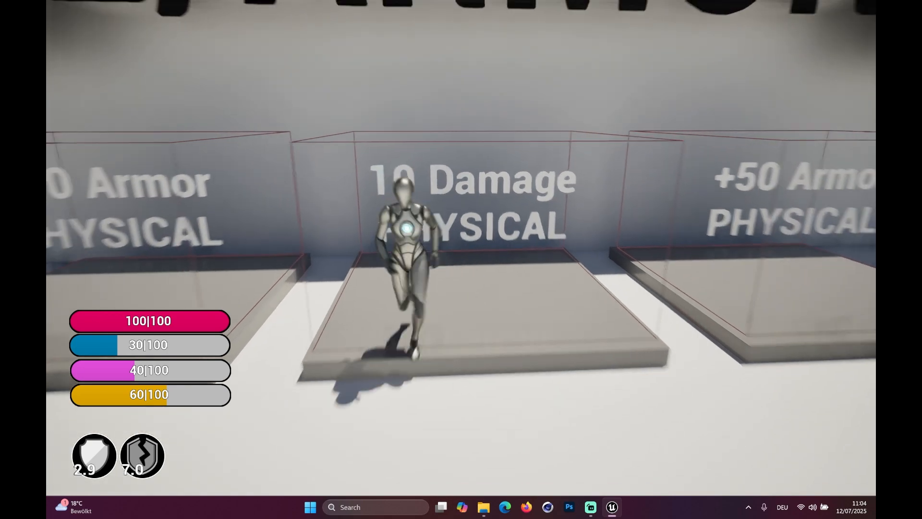
# Test negative armor by triggering the -50 Armor PHYSICAL pad and taking repeated hits on the 10 Damage PHYSICAL pad
pyautogui.press('a')
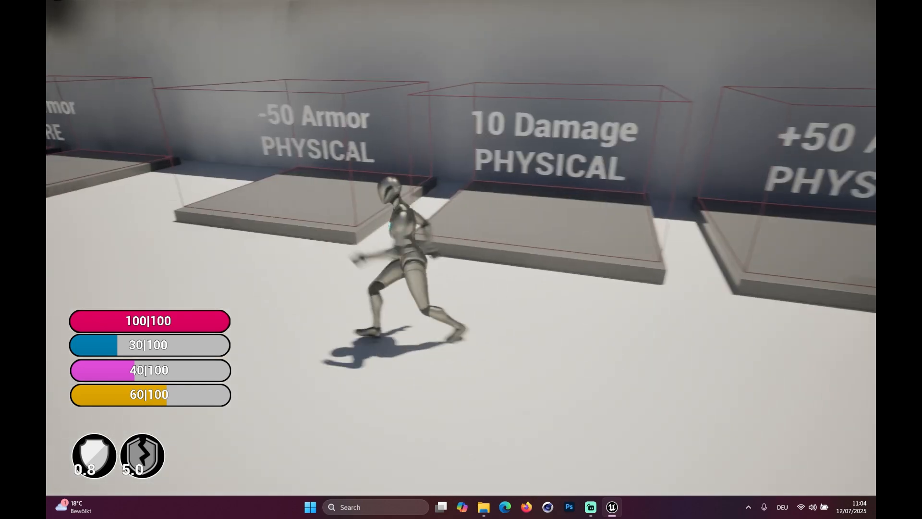
pyautogui.press('w')
pyautogui.press('s')
pyautogui.press('d')
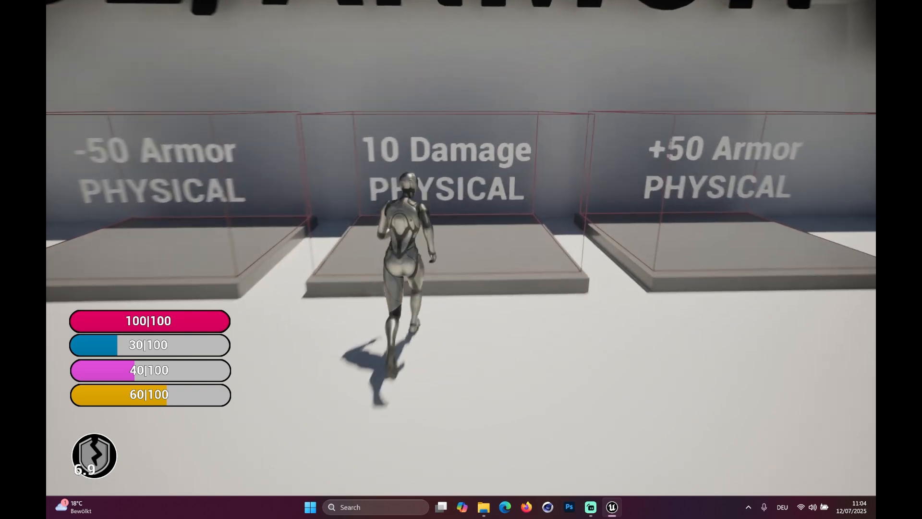
pyautogui.press('w')
pyautogui.press('s')
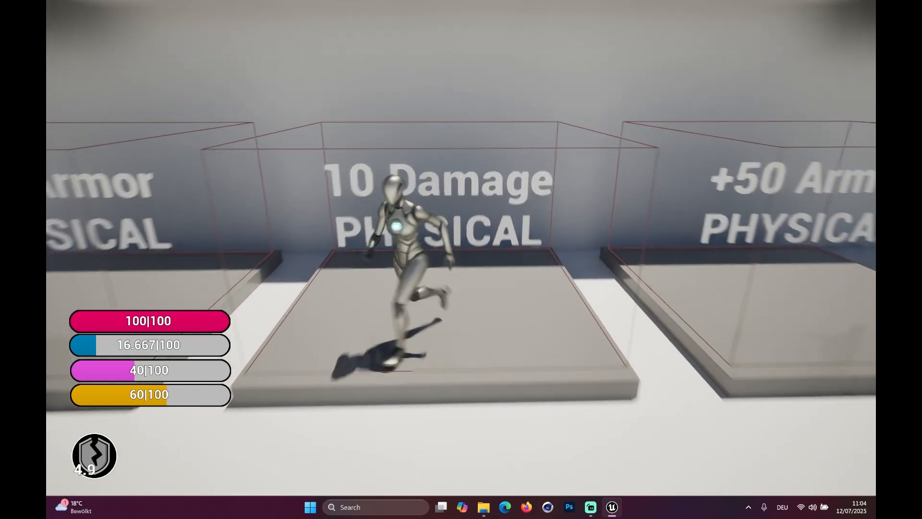
pyautogui.press('w')
pyautogui.press('s')
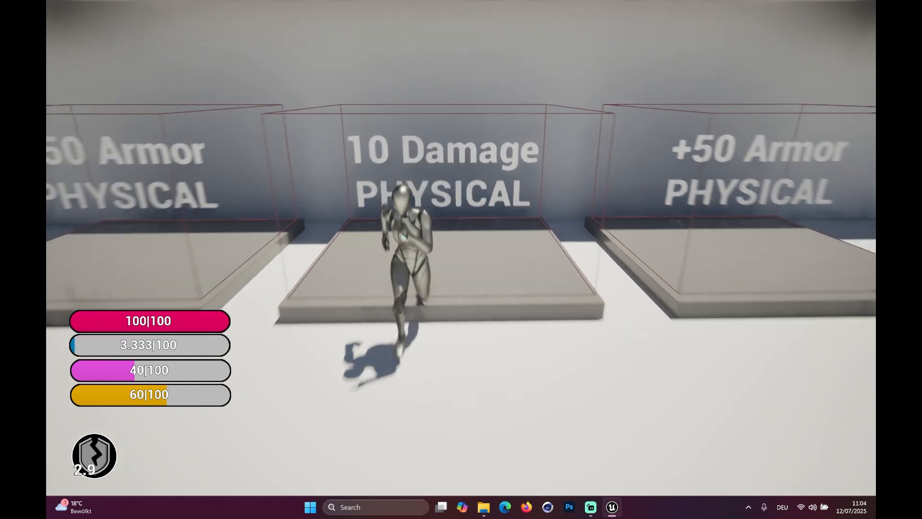
pyautogui.press('w')
pyautogui.press('s')
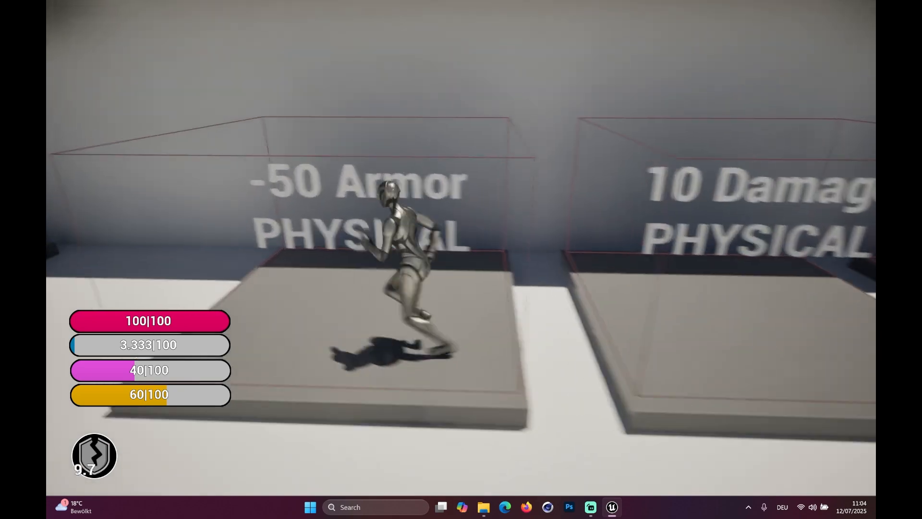
# Run to the HEALTH TESTS area and trigger the Plus 100 Health and Health Regen pads
pyautogui.press('w')
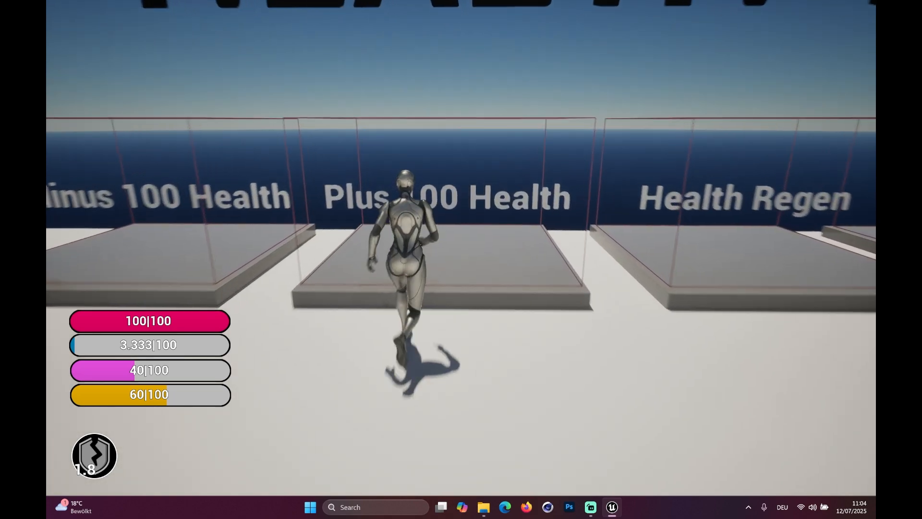
pyautogui.press('s')
pyautogui.press('d')
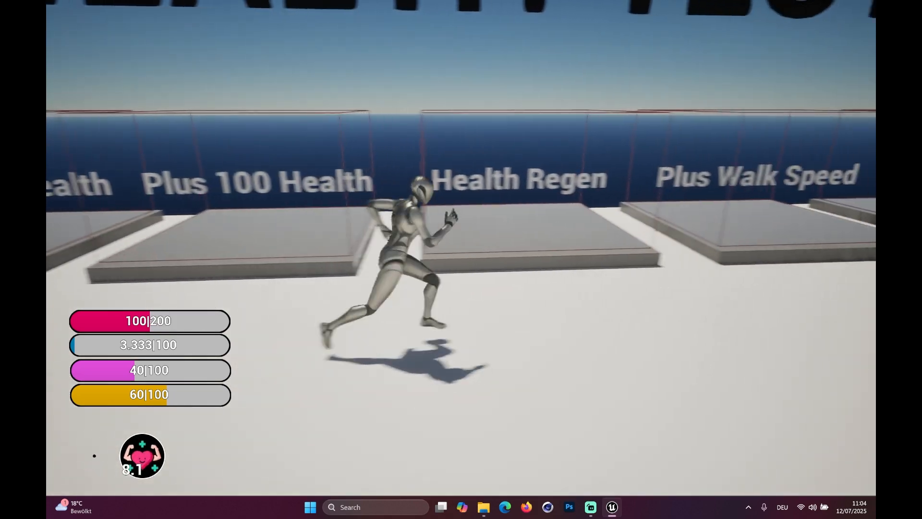
pyautogui.press('w')
pyautogui.press('s')
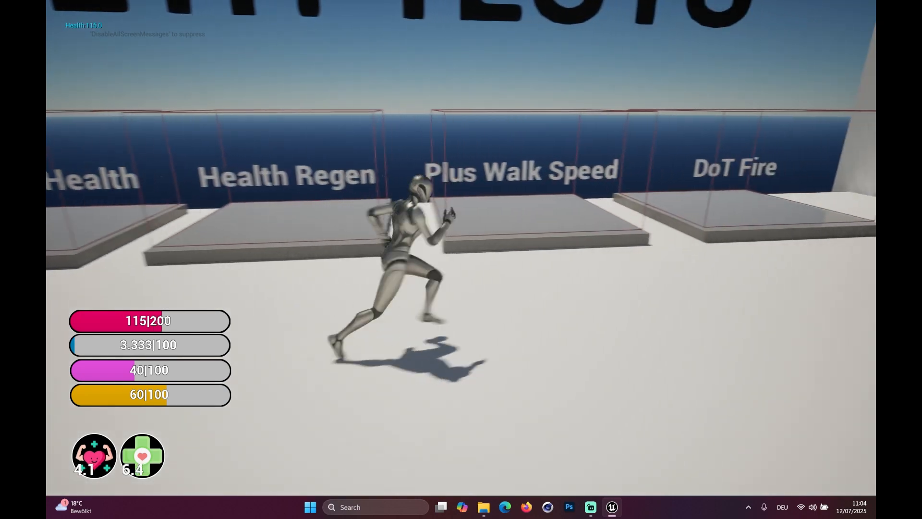
# Step onto the Plus Walk Speed pad five times to stack the effect, running around between pickups
pyautogui.press('w')
pyautogui.press('s')
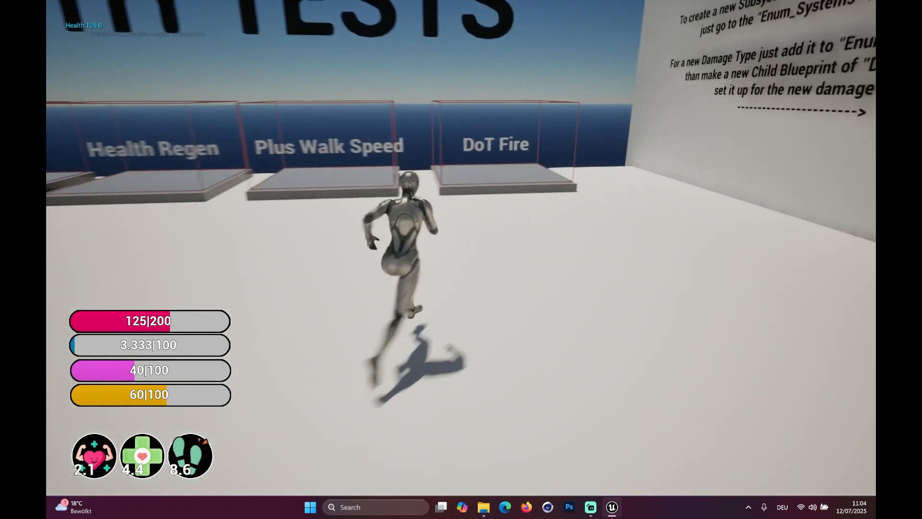
pyautogui.press('a')
pyautogui.press('s')
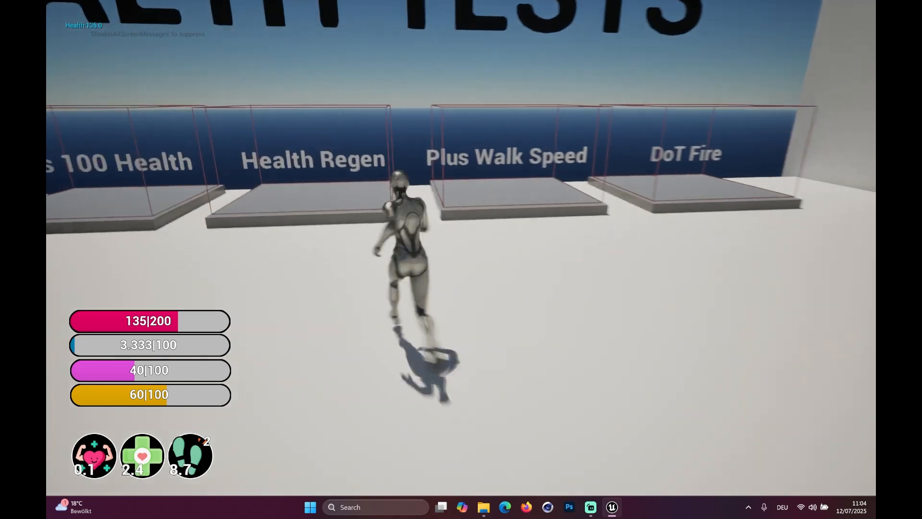
pyautogui.press('s')
pyautogui.press('w')
pyautogui.press('s')
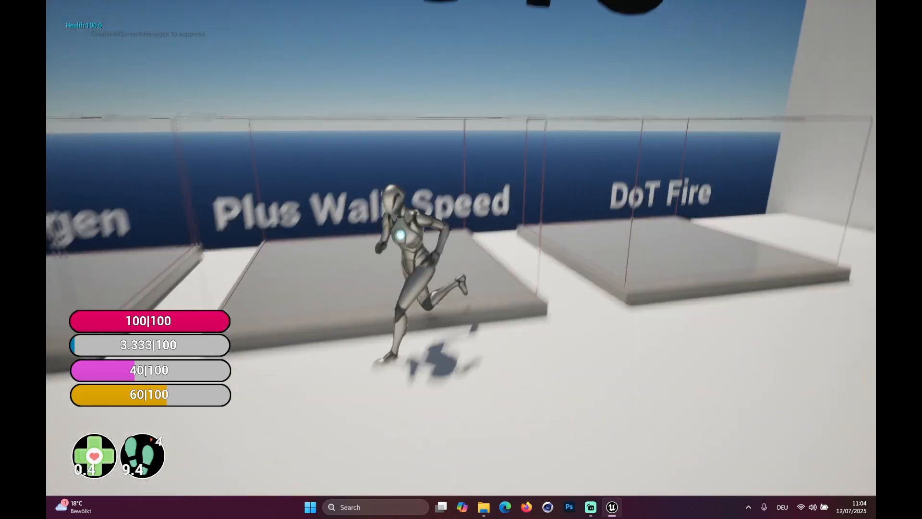
pyautogui.press('w')
pyautogui.press('s')
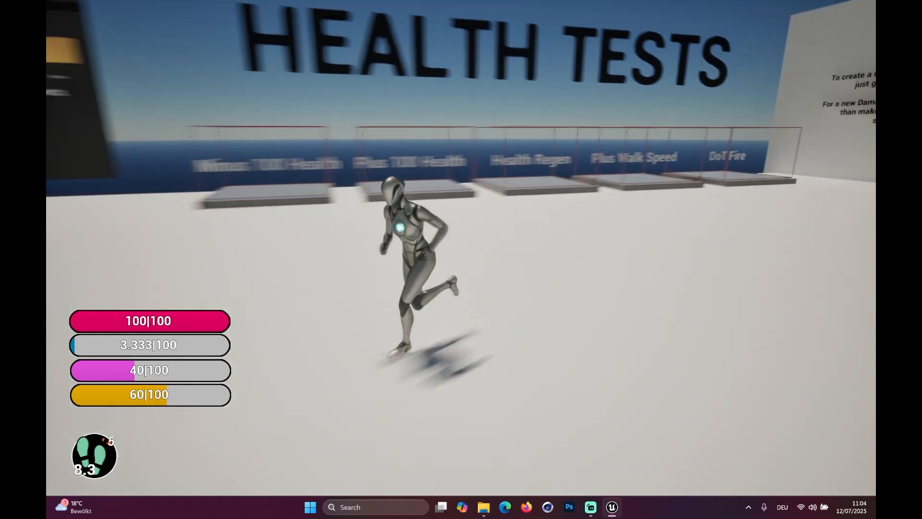
# Run the sped-up character onto the DoT Fire pad and move away to test the burning effect
pyautogui.press('w')
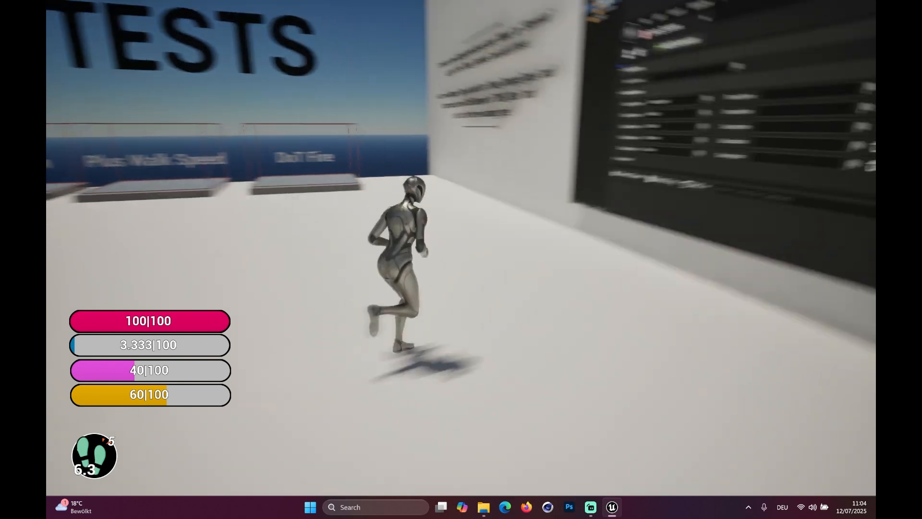
pyautogui.press('a')
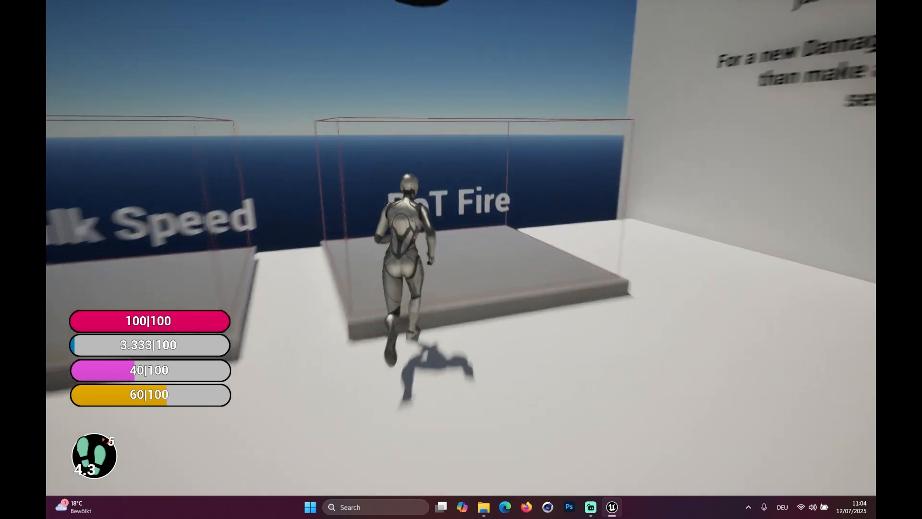
pyautogui.press('d')
pyautogui.press('s')
pyautogui.press('d')
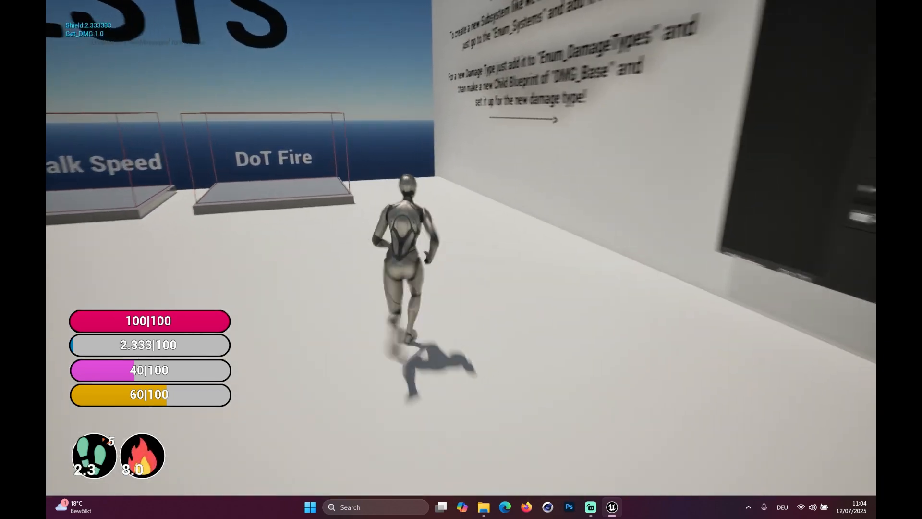
# Run clear of the DoT Fire pad, return to it and trigger it again to add more burn stacks
pyautogui.press('s')
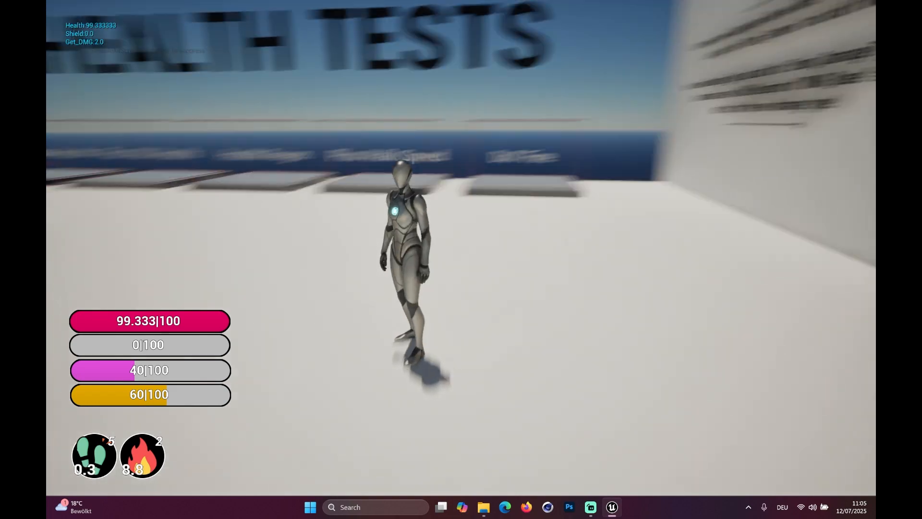
pyautogui.press('w')
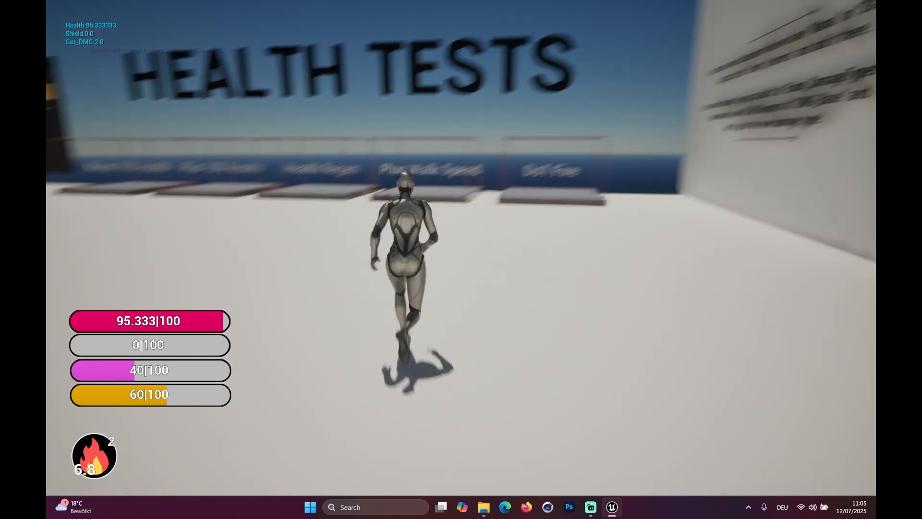
pyautogui.press('w')
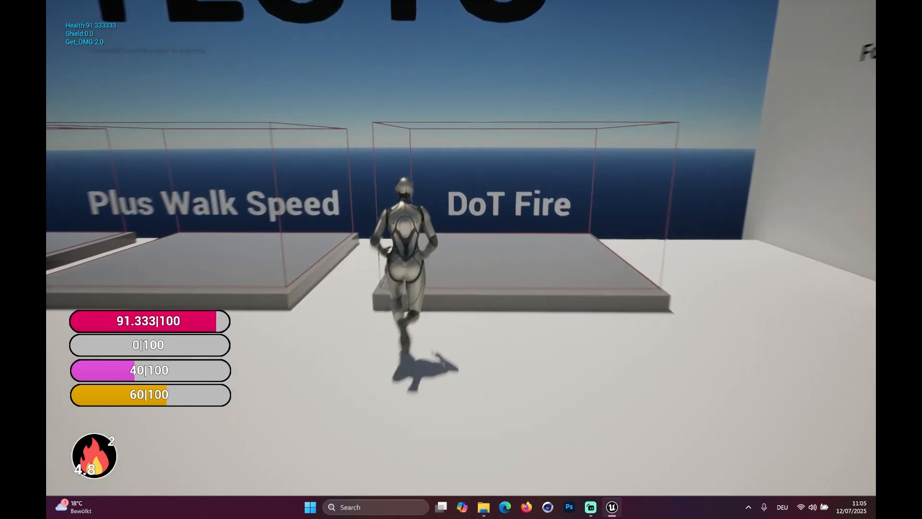
pyautogui.press('d')
pyautogui.press('s')
pyautogui.press('s')
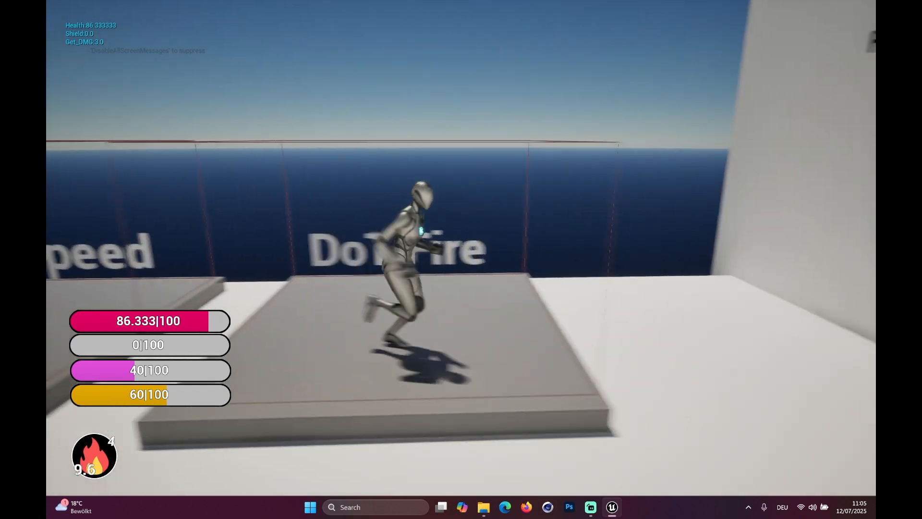
# Run on and off the DoT Fire pad repeatedly to build the burning effect up to nine stacks
pyautogui.press('w')
pyautogui.press('s')
pyautogui.press('w')
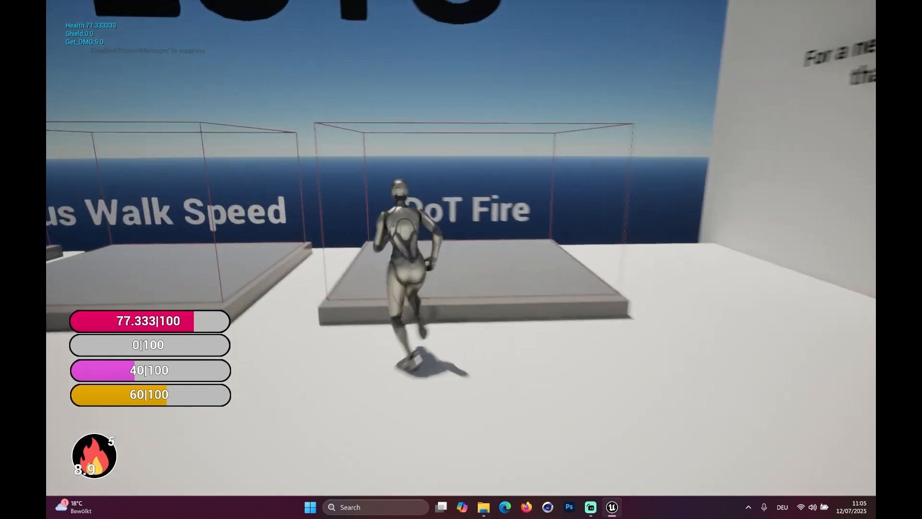
pyautogui.press('s')
pyautogui.press('w')
pyautogui.press('s')
pyautogui.press('w')
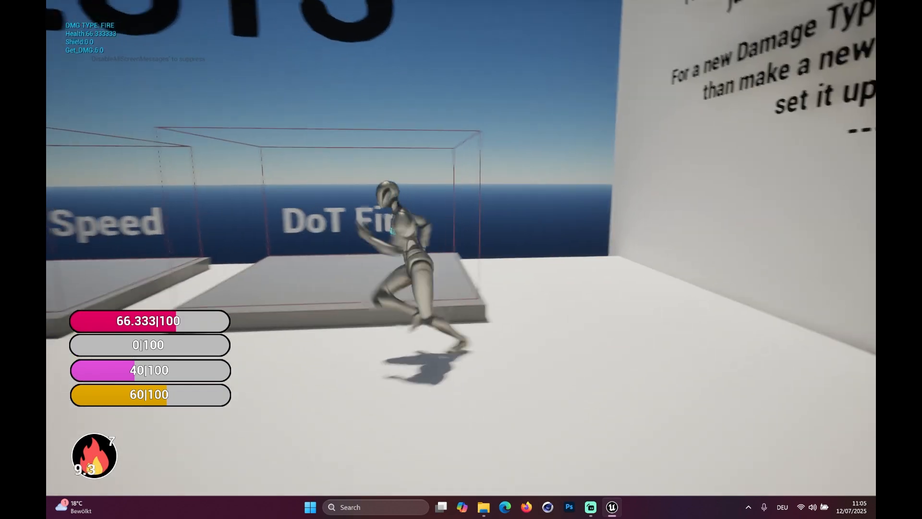
pyautogui.press('s')
pyautogui.press('w')
pyautogui.press('s')
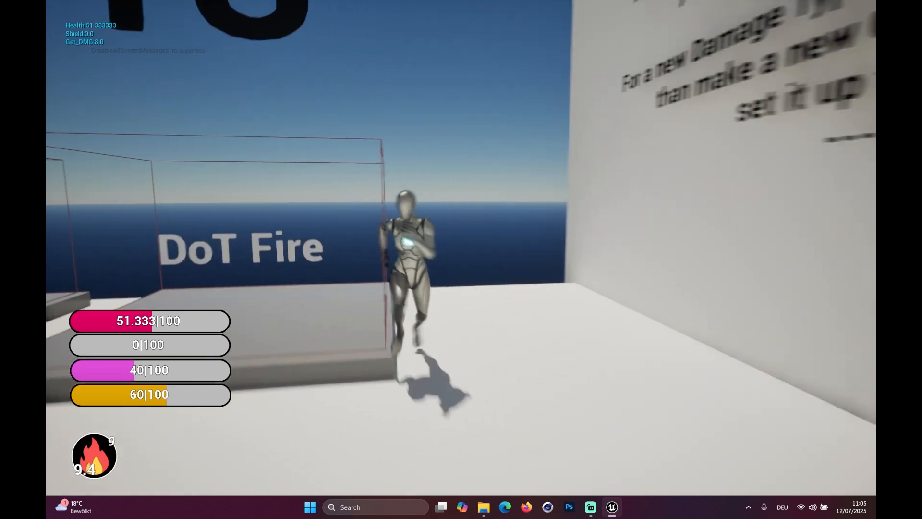
# Run from the HEALTH TESTS area to the DO DAMAGE area and trigger the Crit Chance pad
pyautogui.press('a')
pyautogui.press('w')
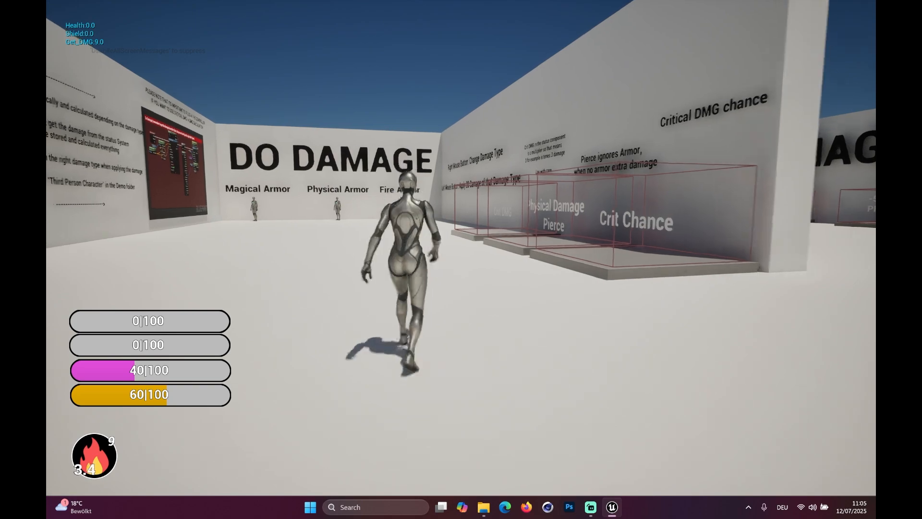
pyautogui.click(461, 247)
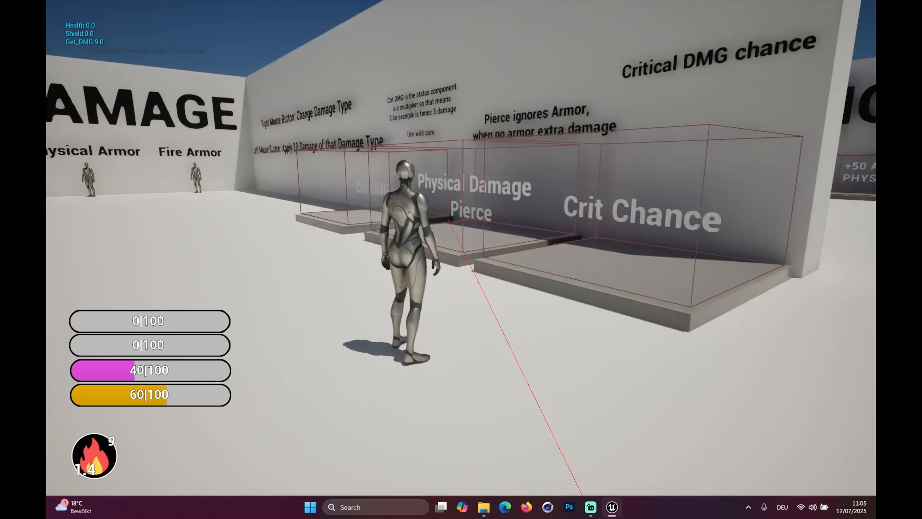
pyautogui.press('w')
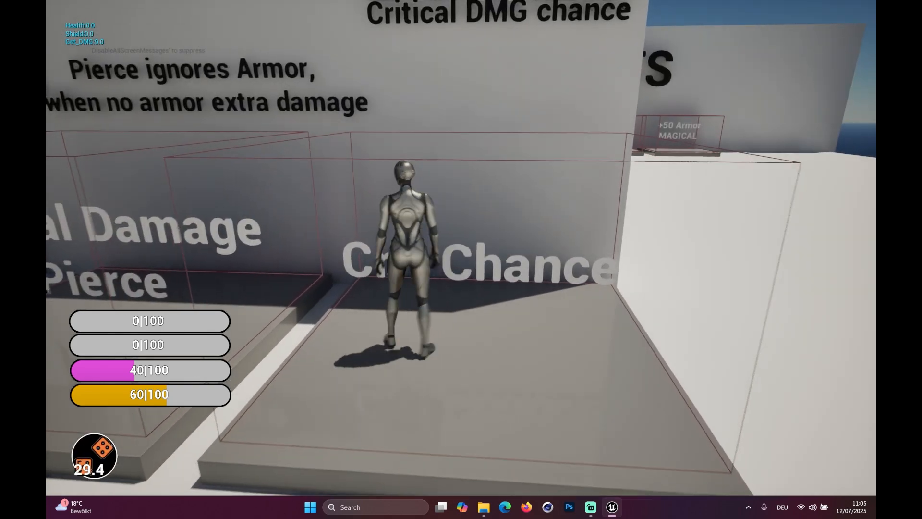
# Trigger the Physical Damage Pierce and Crit DMG pads to add both effects to the character
pyautogui.press('s')
pyautogui.press('a')
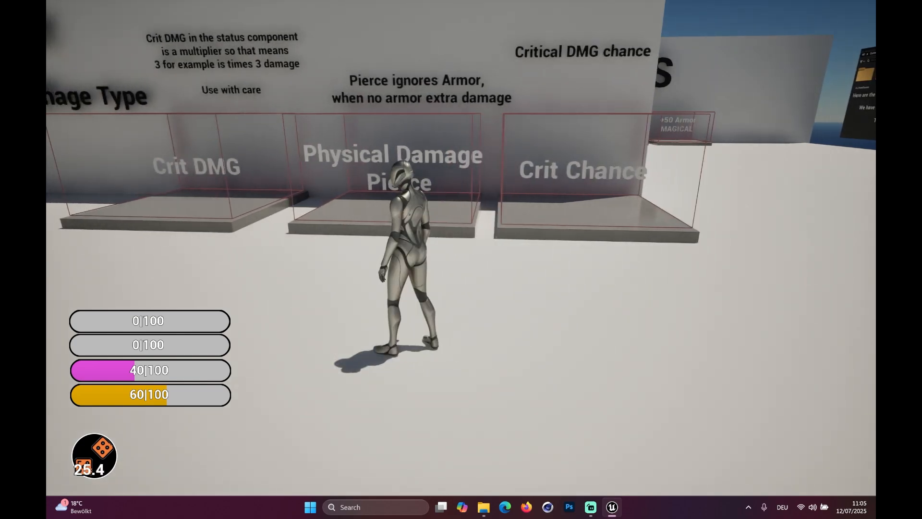
pyautogui.press('w')
pyautogui.press('a')
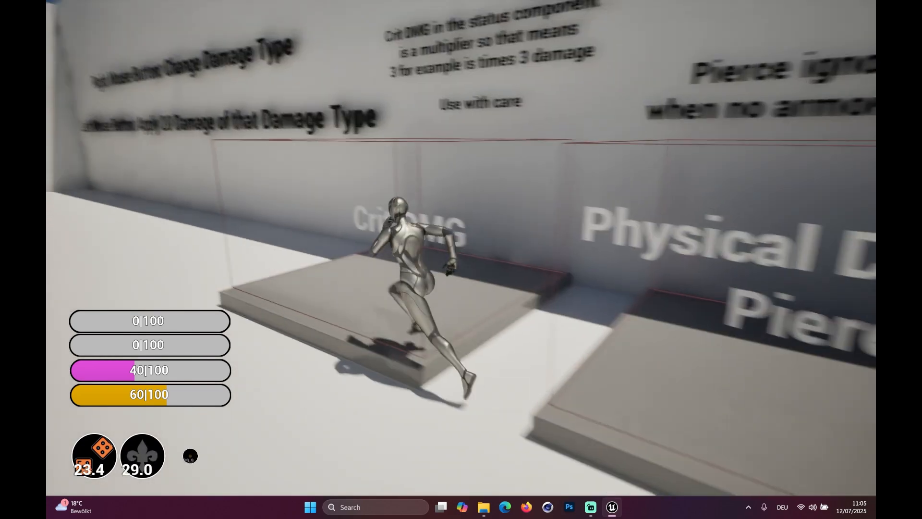
pyautogui.press('w')
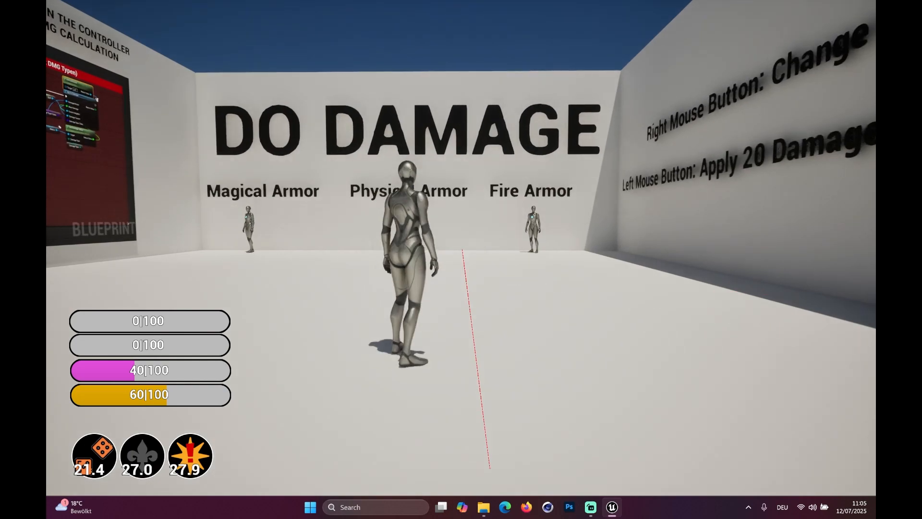
# Approach the armor dummies in the DO DAMAGE area and apply 20 damage to the Magical Armor dummy
pyautogui.press('w')
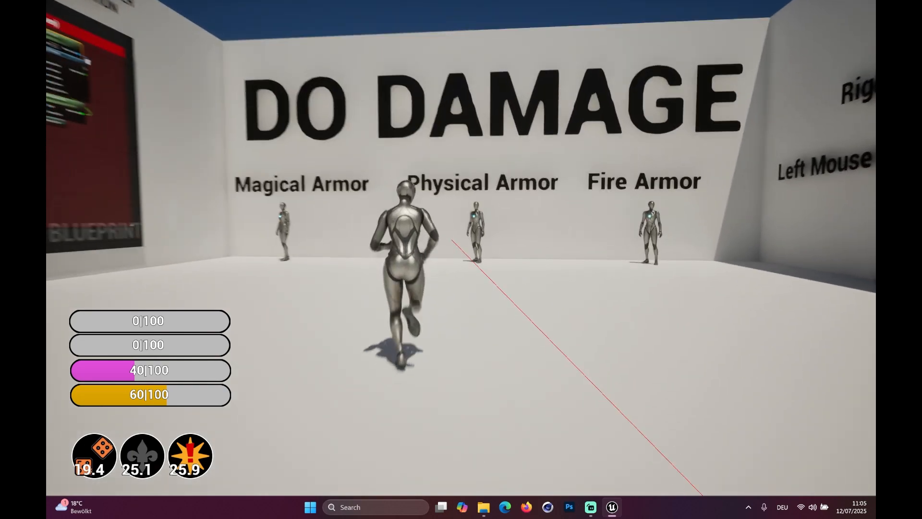
pyautogui.press('w')
pyautogui.click(462, 249)
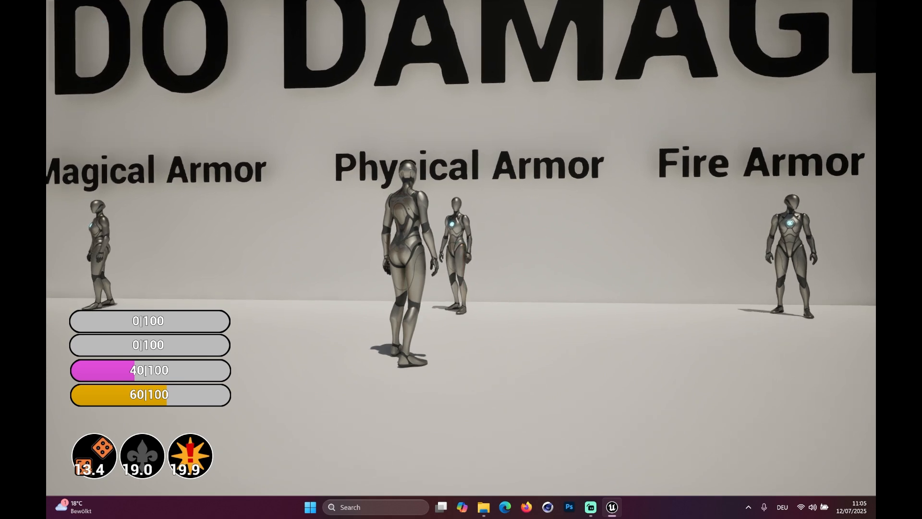
pyautogui.press('a')
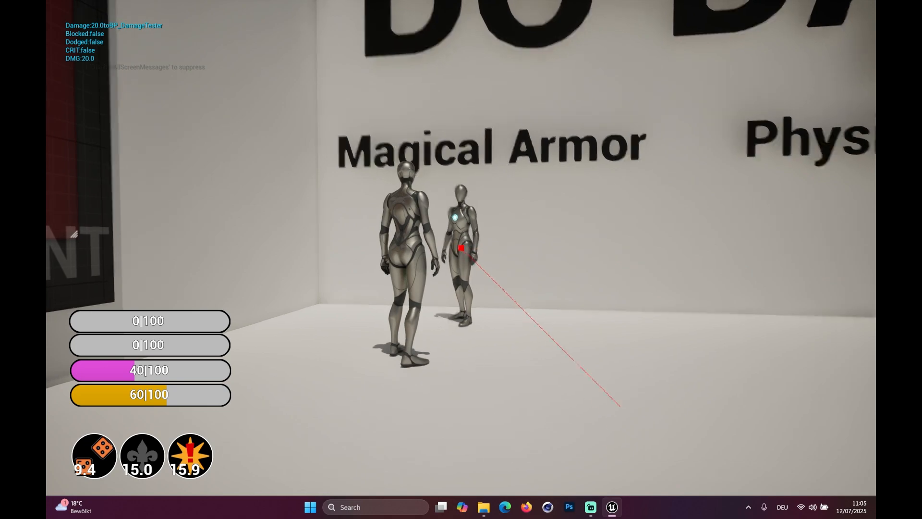
# Renew the Crit DMG effect at its pad, then hit the Physical Armor dummy repeatedly with 20 damage
pyautogui.press('w')
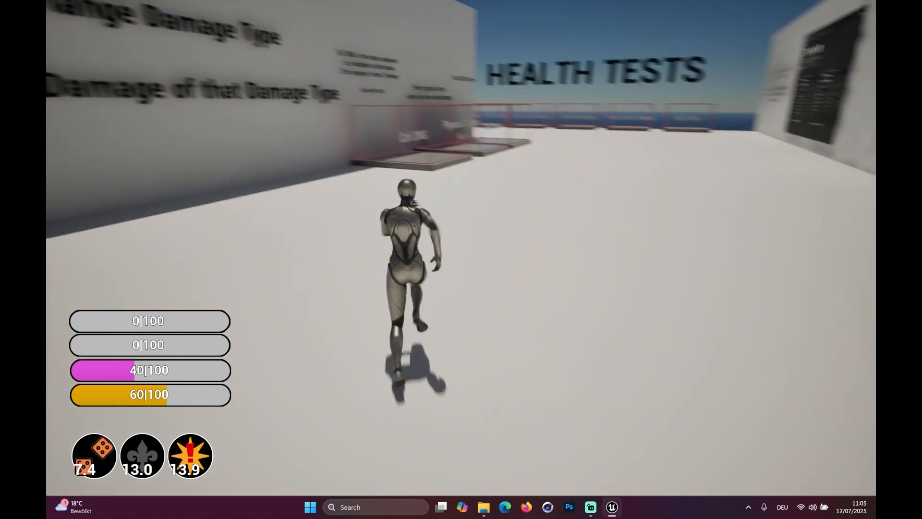
pyautogui.press('a')
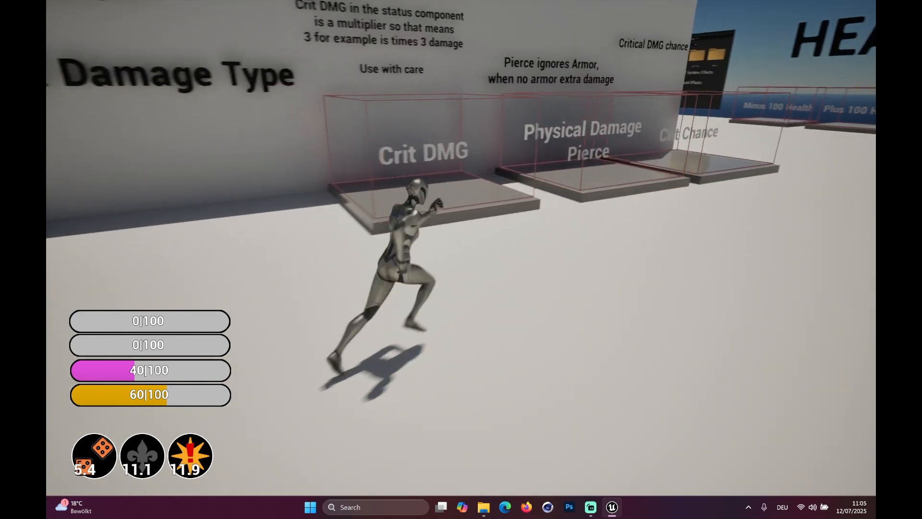
pyautogui.press('w')
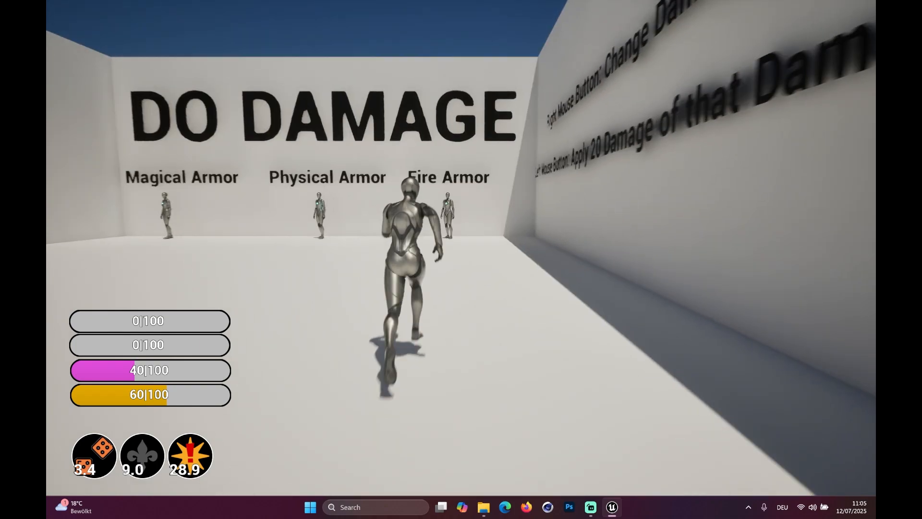
pyautogui.press('w')
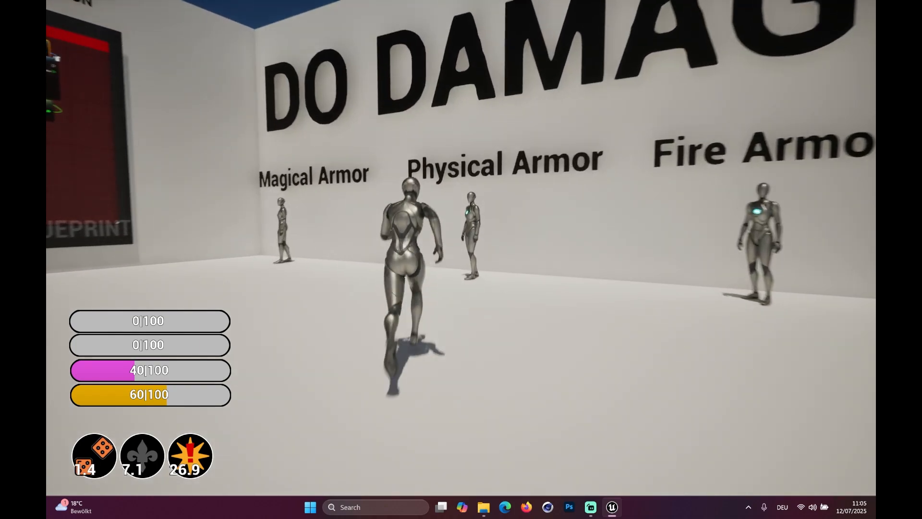
pyautogui.press('w')
pyautogui.click(461, 256)
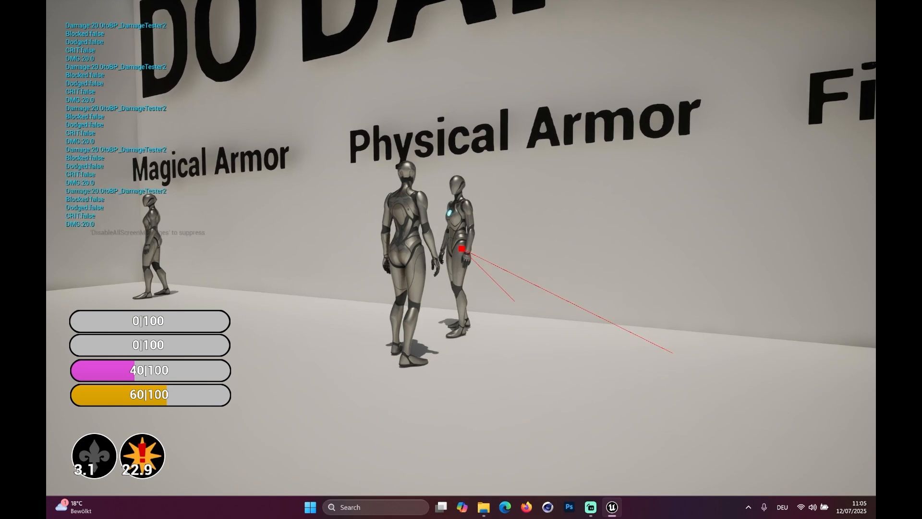
# Run back to the effect pads and trigger Crit Chance and Crit DMG again
pyautogui.press('w')
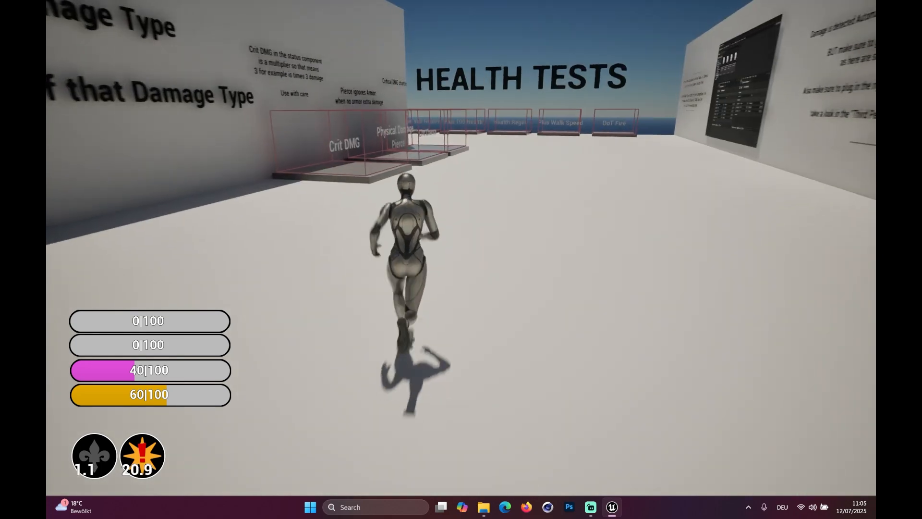
pyautogui.press('w')
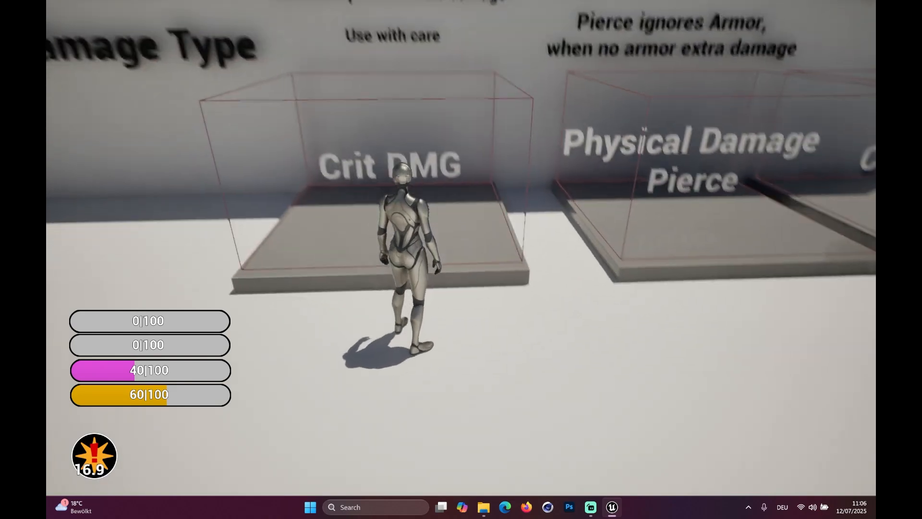
pyautogui.press('d')
pyautogui.press('w')
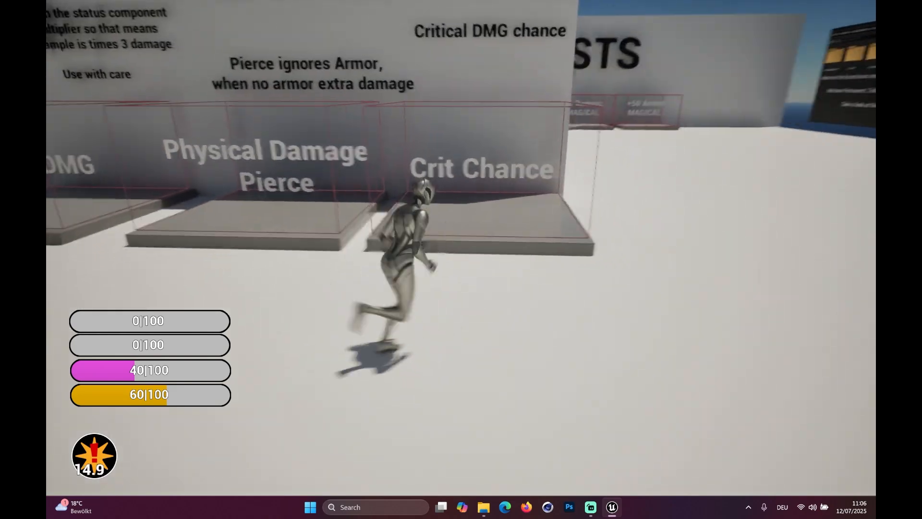
pyautogui.press('a')
pyautogui.press('w')
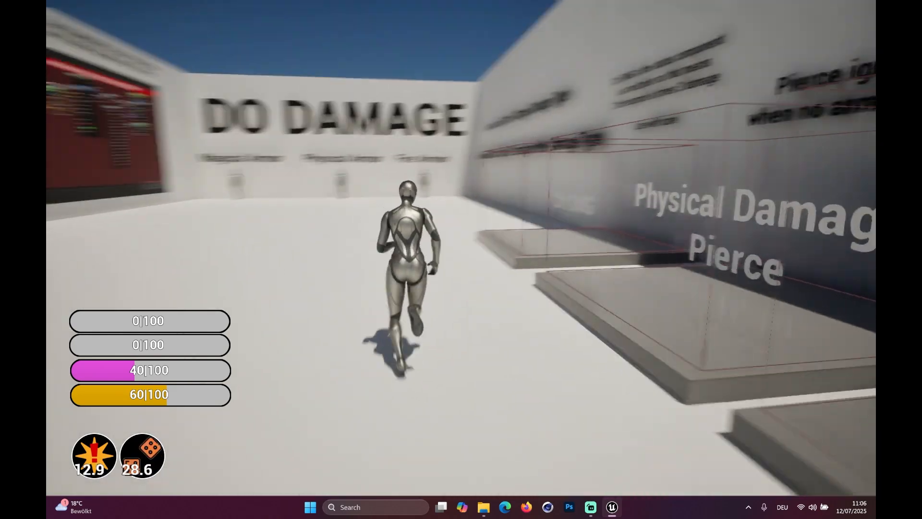
pyautogui.press('w')
pyautogui.press('a')
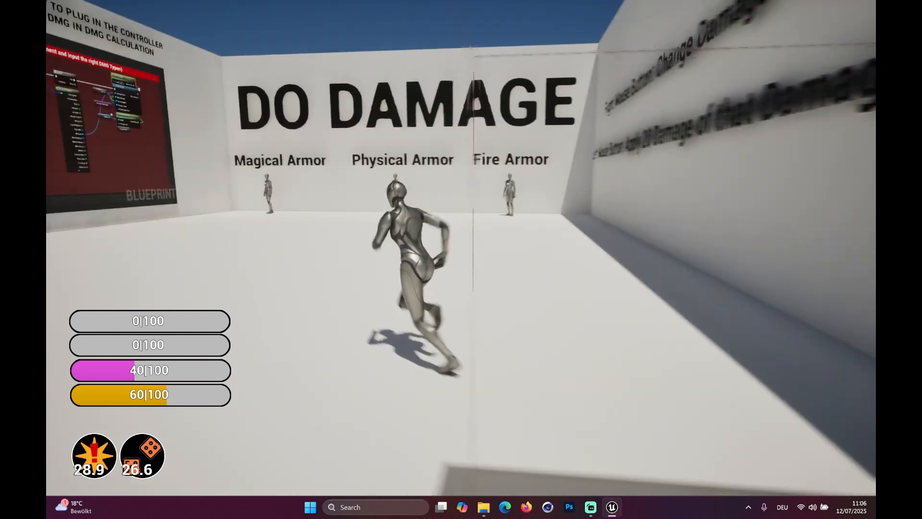
# Return to the Physical Armor dummy and apply 20 damage to it twice to test critical hits
pyautogui.press('w')
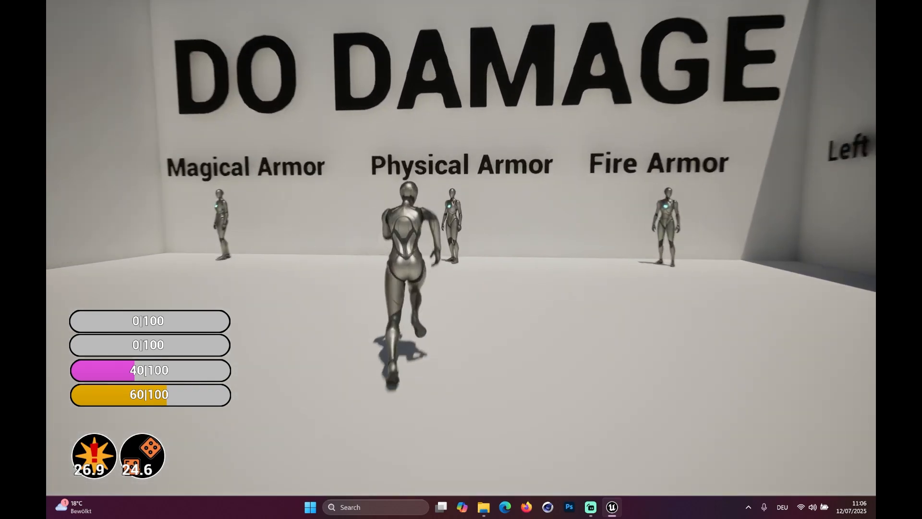
pyautogui.click(461, 248)
pyautogui.click(461, 248)
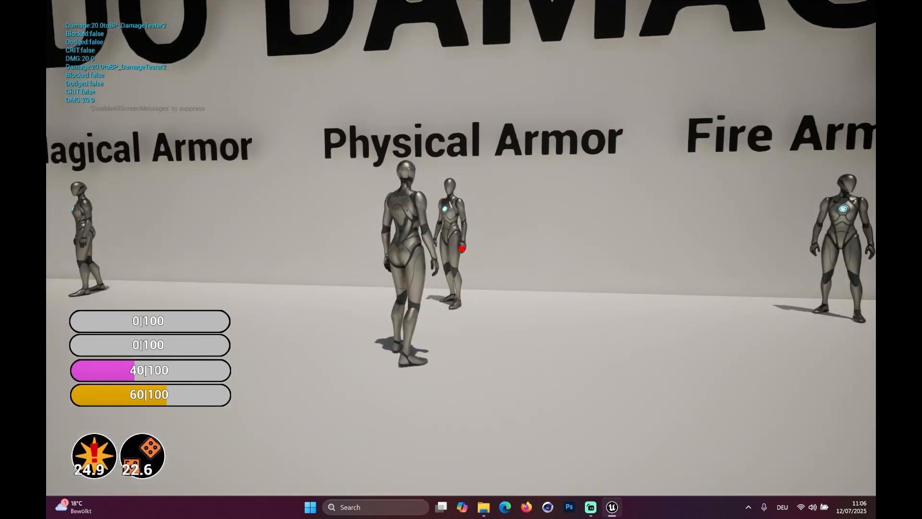
# Apply damage several times to the Magical Armor dummy and then to the Fire Armor dummy
pyautogui.press('w')
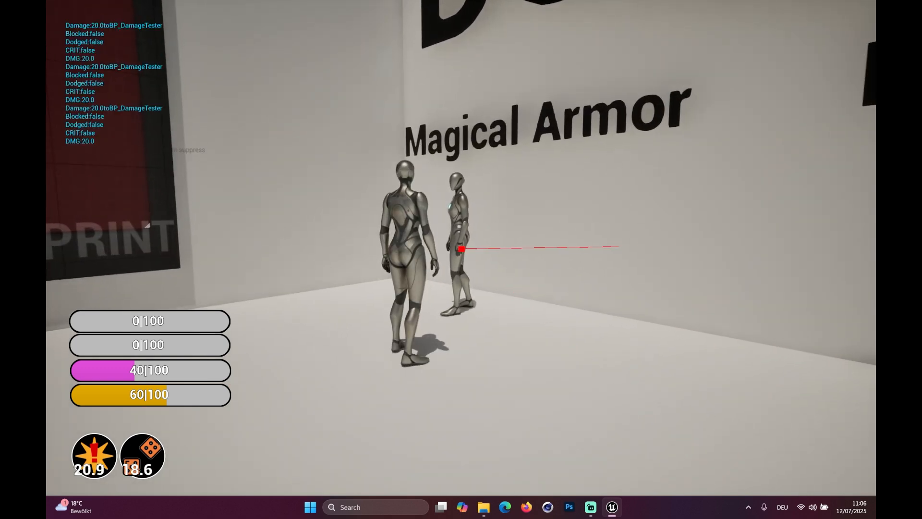
pyautogui.press('s')
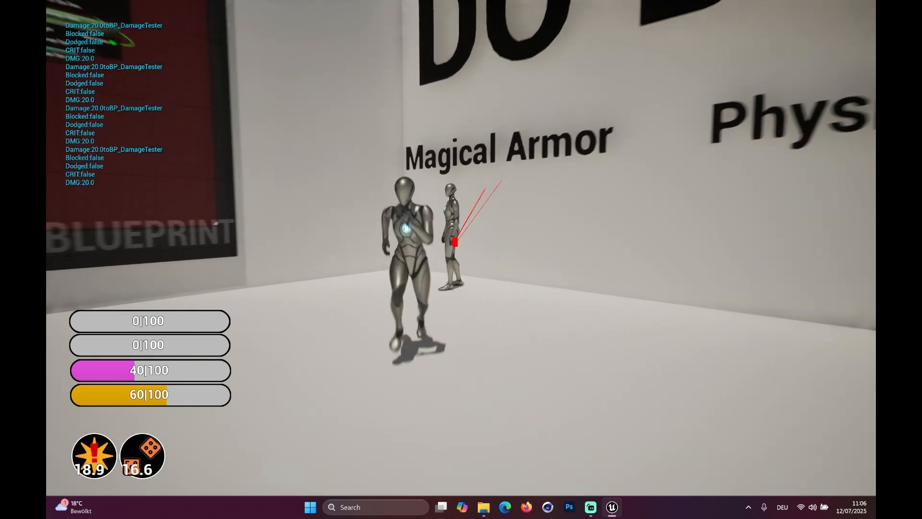
pyautogui.press('w')
pyautogui.click(461, 249)
pyautogui.click(461, 248)
pyautogui.click(461, 249)
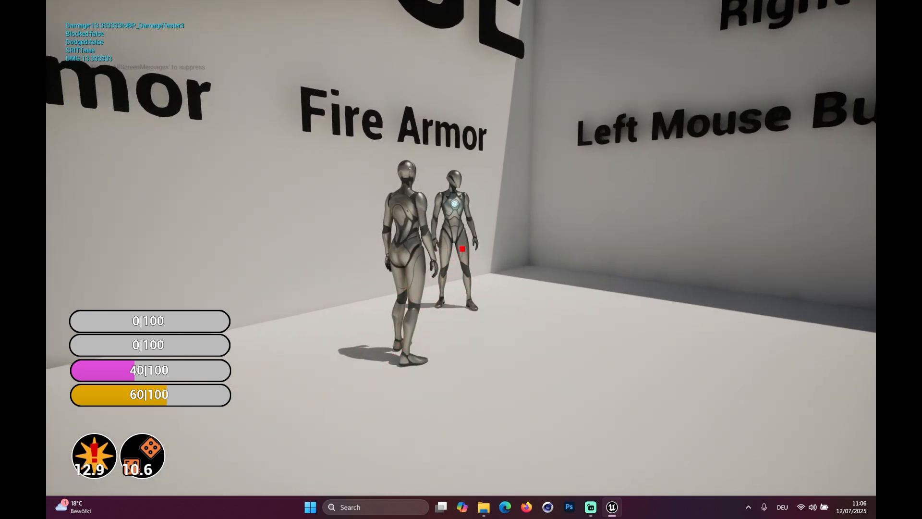
# Renew Crit Chance at its pad for another hit on the Physical Armor dummy, and end the play session
pyautogui.press('w')
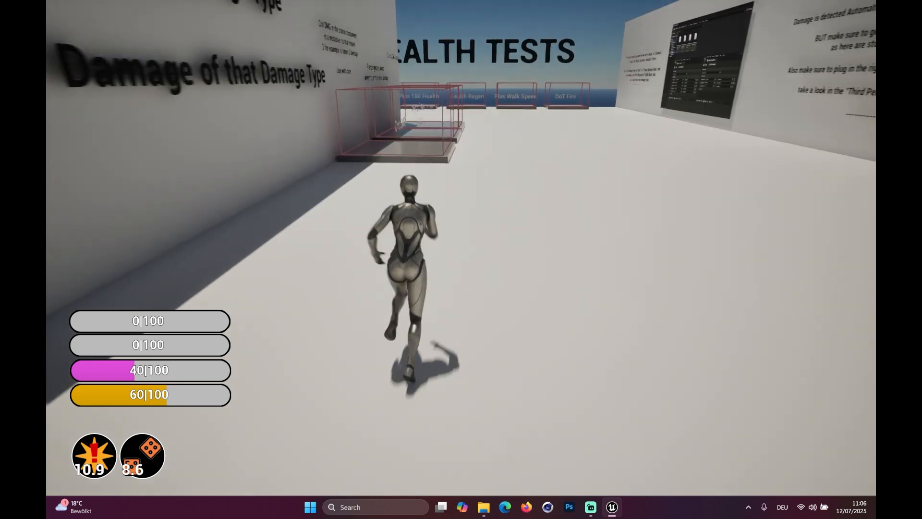
pyautogui.press('w')
pyautogui.press('s')
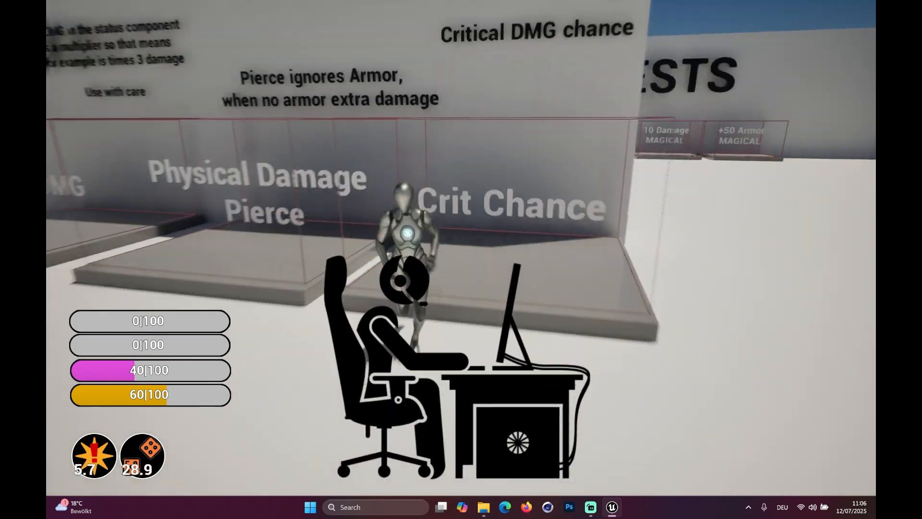
pyautogui.press('w')
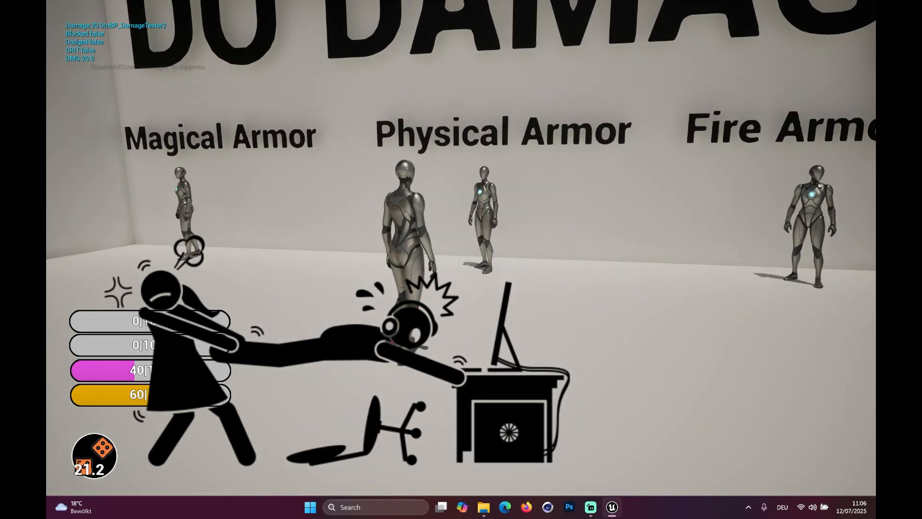
pyautogui.press('Escape')
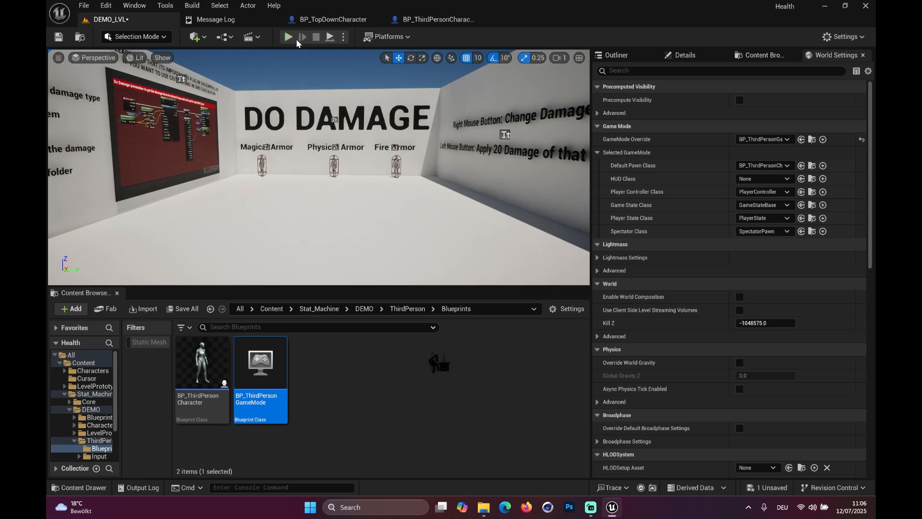
# Start a full-screen play session and run through the Crit Chance, Physical Damage Pierce and Crit DMG pads
pyautogui.click(288, 37)
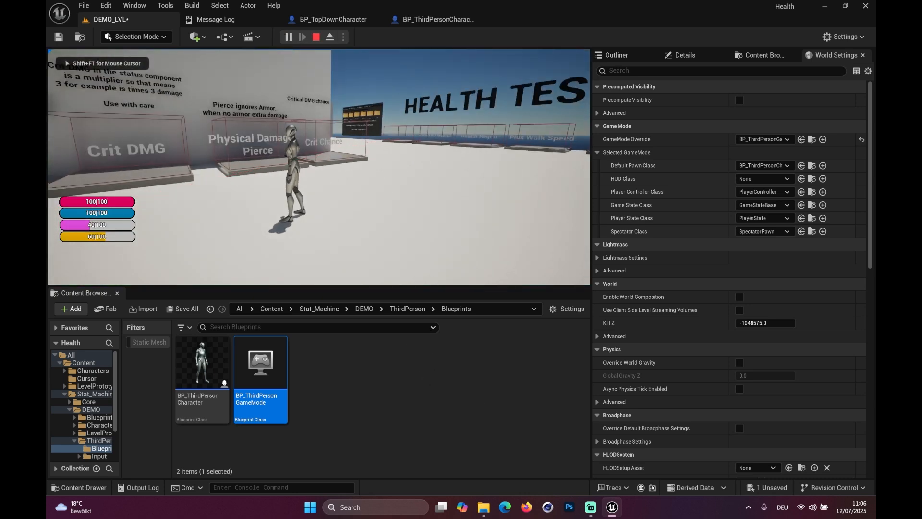
pyautogui.press('F11')
pyautogui.press('w')
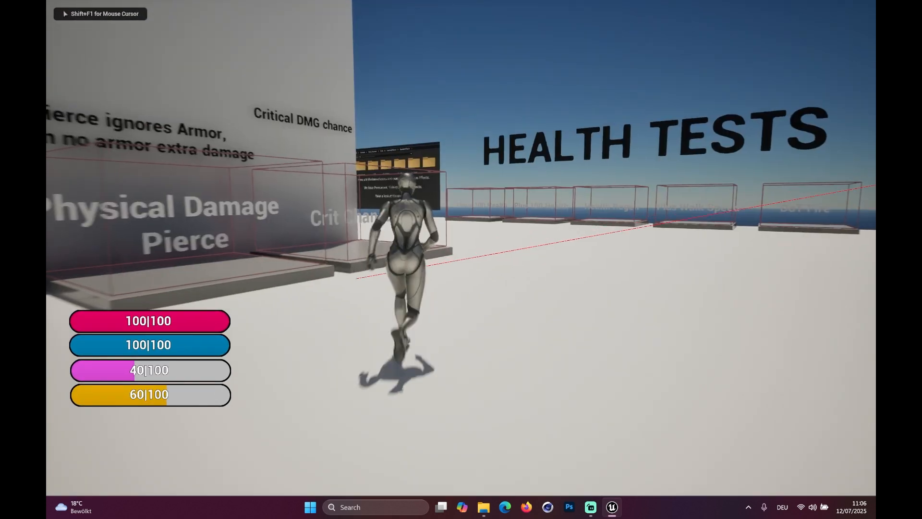
pyautogui.press('w')
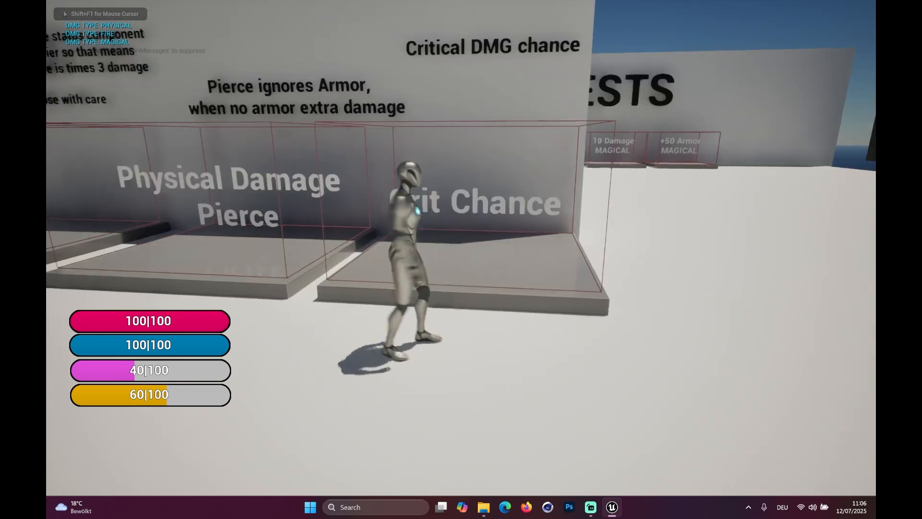
pyautogui.press('w')
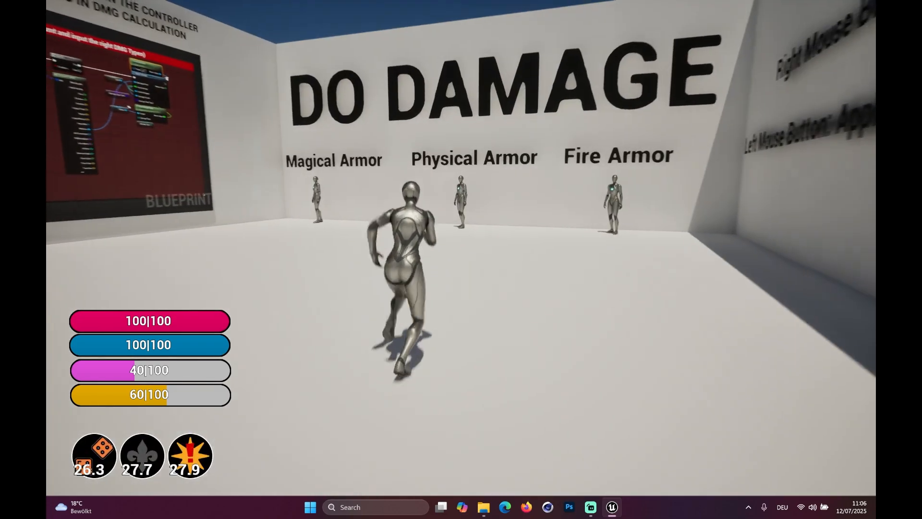
# Apply damage repeatedly to the Physical Armor dummy to test critical hits with all three effects active
pyautogui.click(457, 278)
pyautogui.click(462, 252)
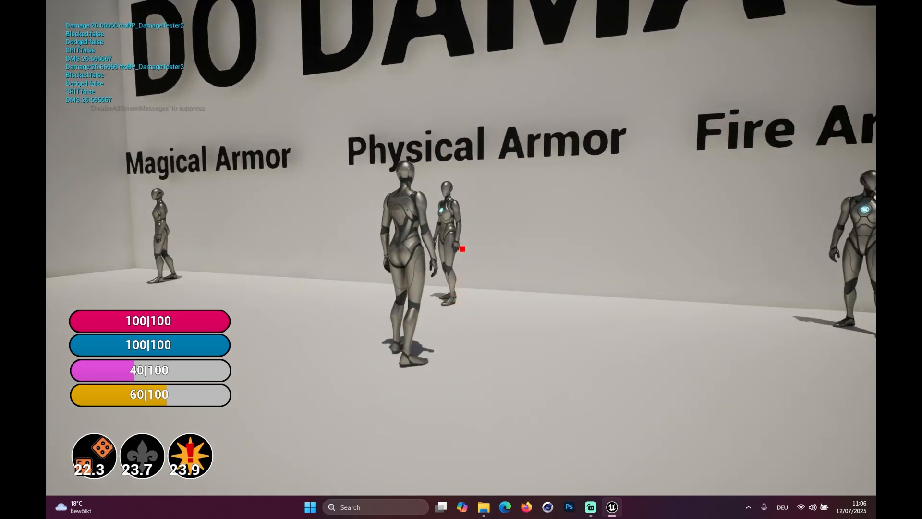
pyautogui.press('s')
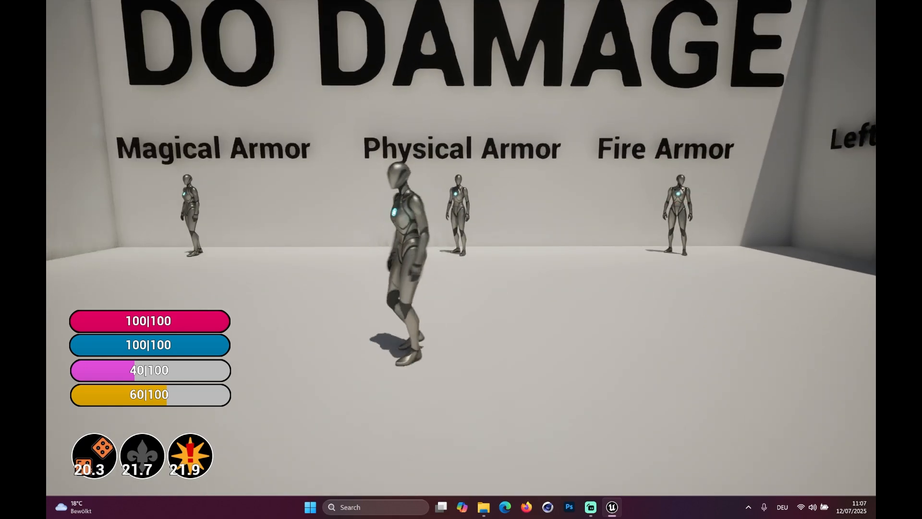
pyautogui.press('w')
pyautogui.click(461, 253)
pyautogui.click(472, 261)
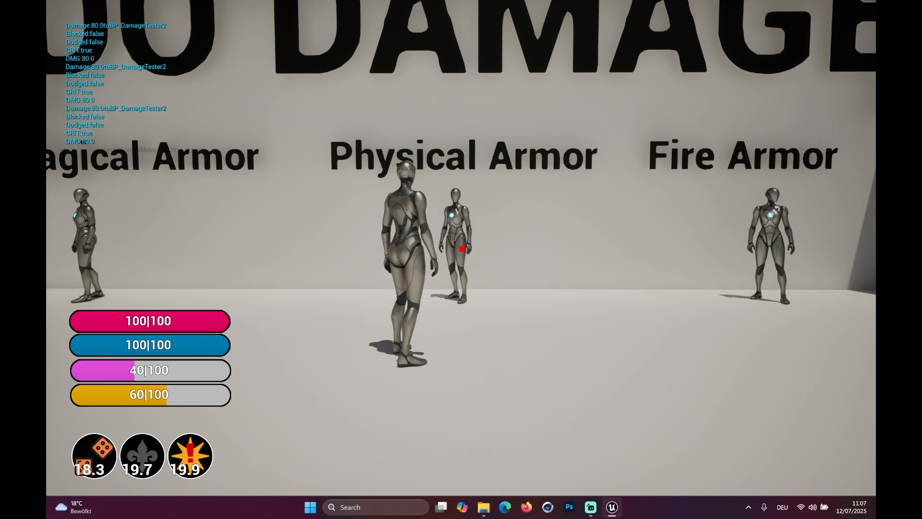
# Cycle repeatedly through the Magical, Physical and Fire damage types in front of the armor dummies
pyautogui.press('w')
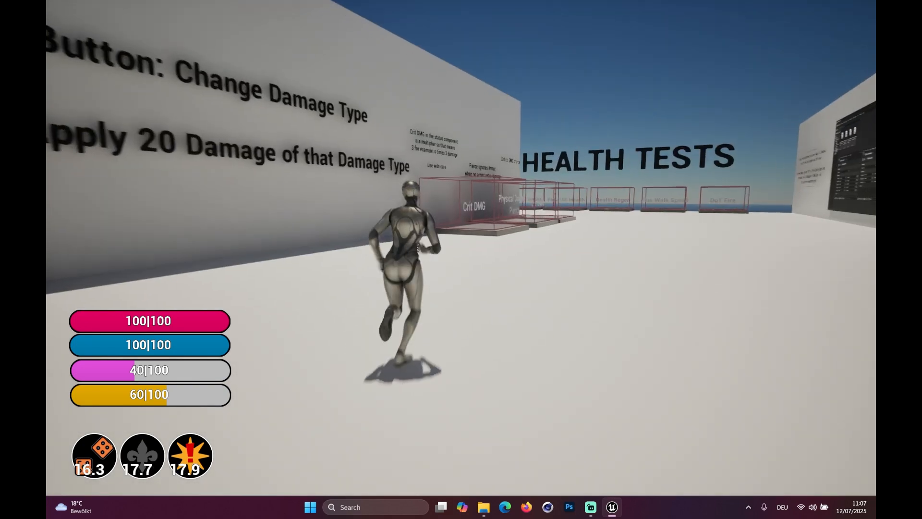
pyautogui.press('s')
pyautogui.press('w')
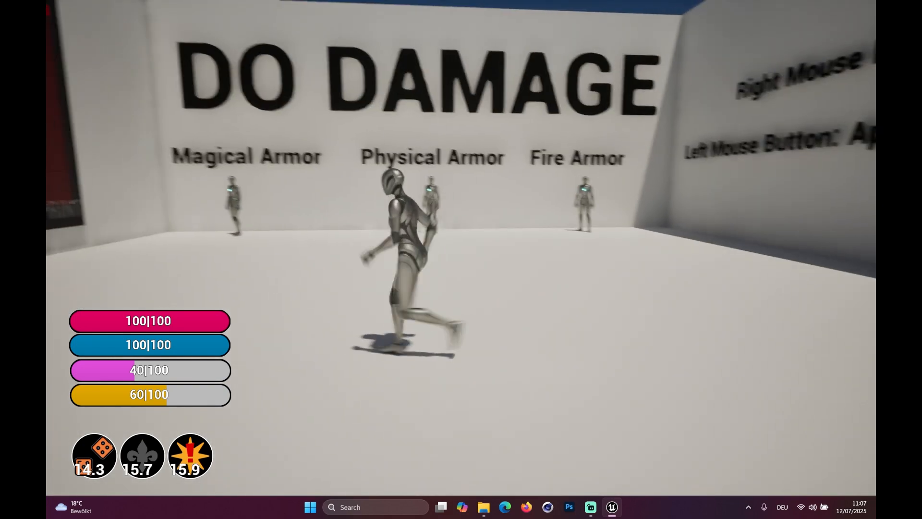
pyautogui.rightClick(461, 247)
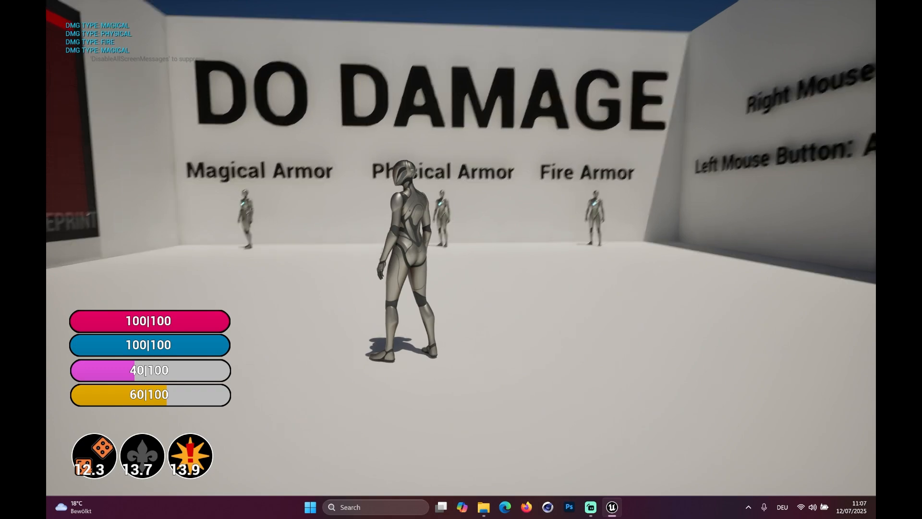
pyautogui.rightClick(461, 248)
pyautogui.press('d')
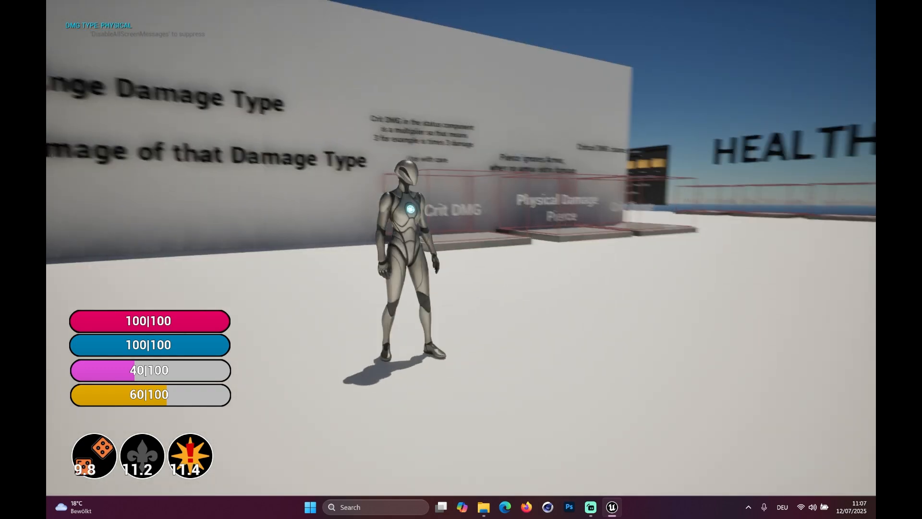
pyautogui.press('w')
pyautogui.rightClick(461, 247)
pyautogui.rightClick(461, 247)
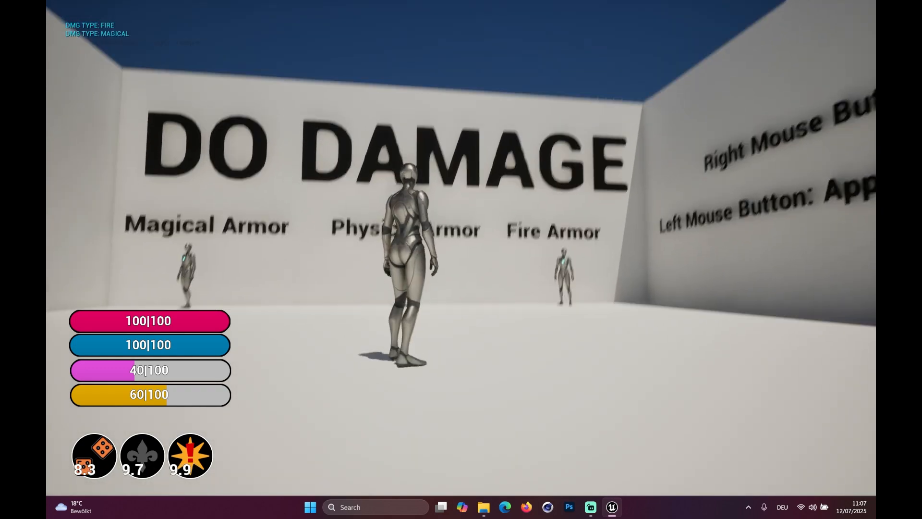
pyautogui.rightClick(461, 248)
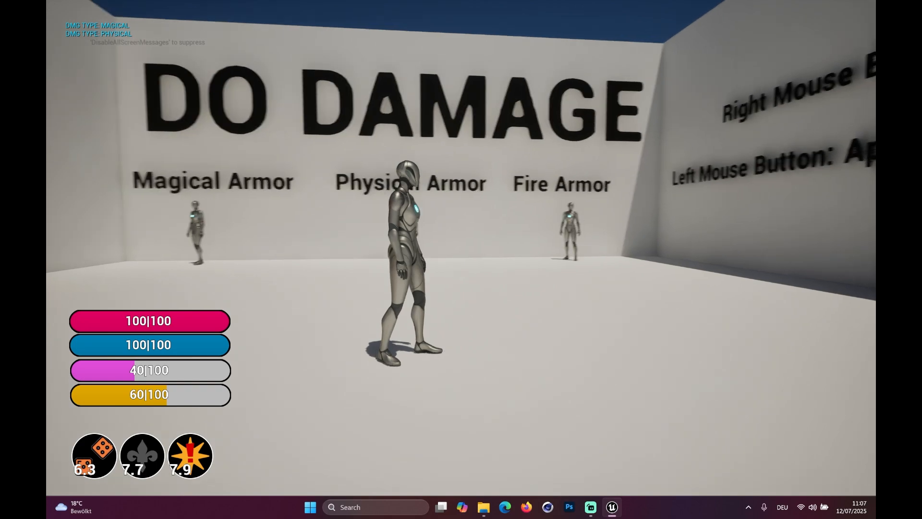
pyautogui.press('d')
pyautogui.press('w')
pyautogui.rightClick(461, 247)
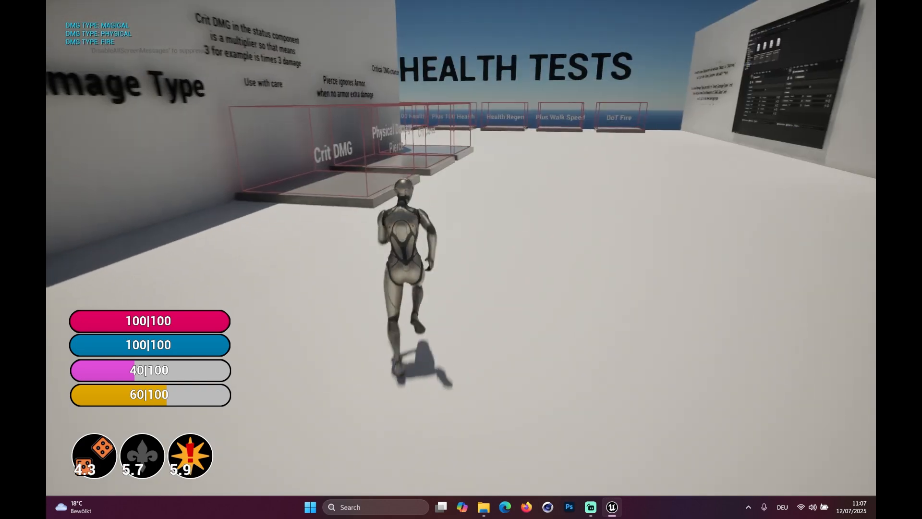
# Run to the Crit Chance pad to renew its effect and head back towards the armor dummies
pyautogui.press('w')
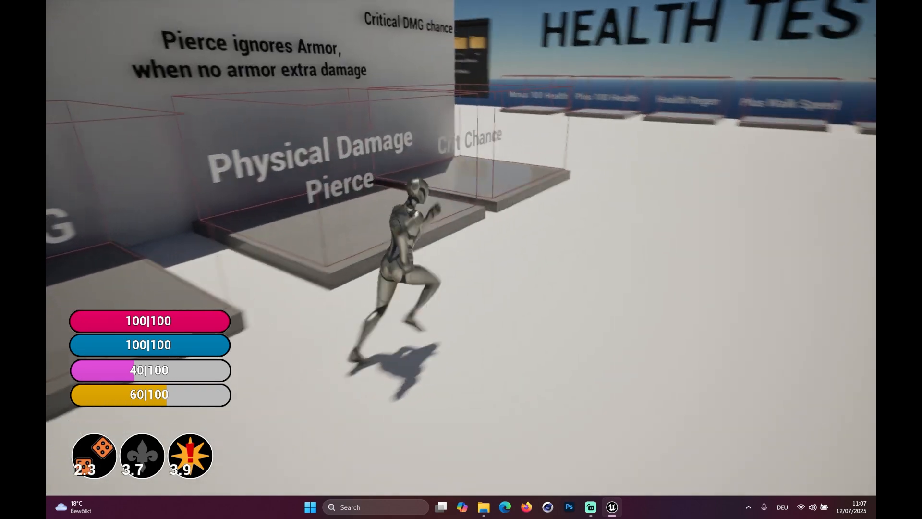
pyautogui.press('w')
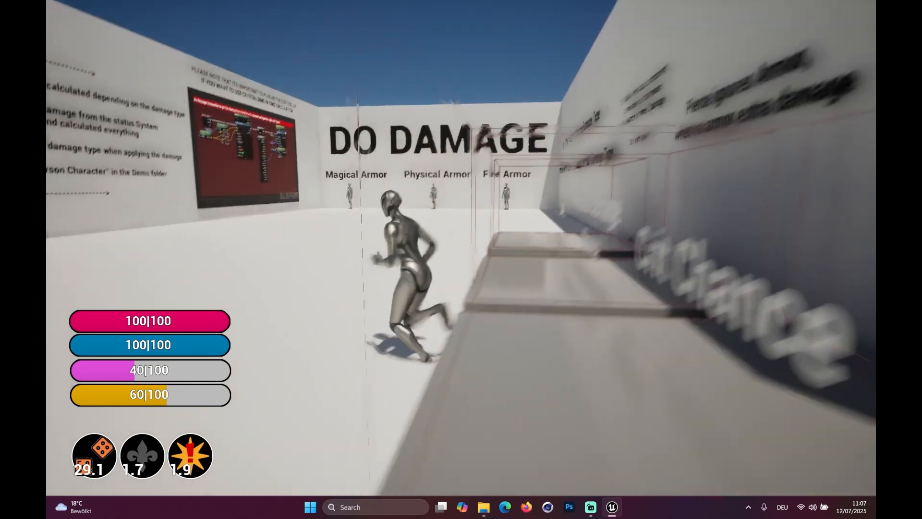
pyautogui.press('w')
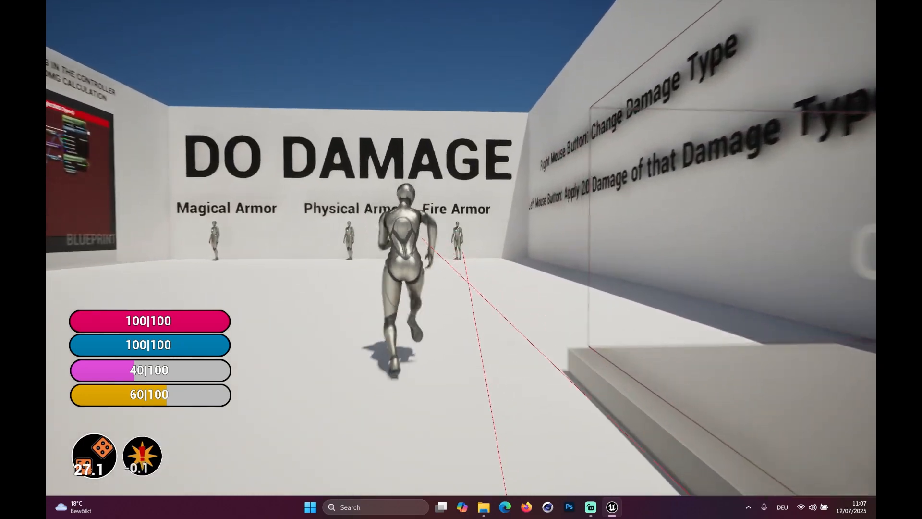
# Apply Fire damage several times to the Fire Armor dummy with only Crit Chance active
pyautogui.press('w')
pyautogui.click(461, 249)
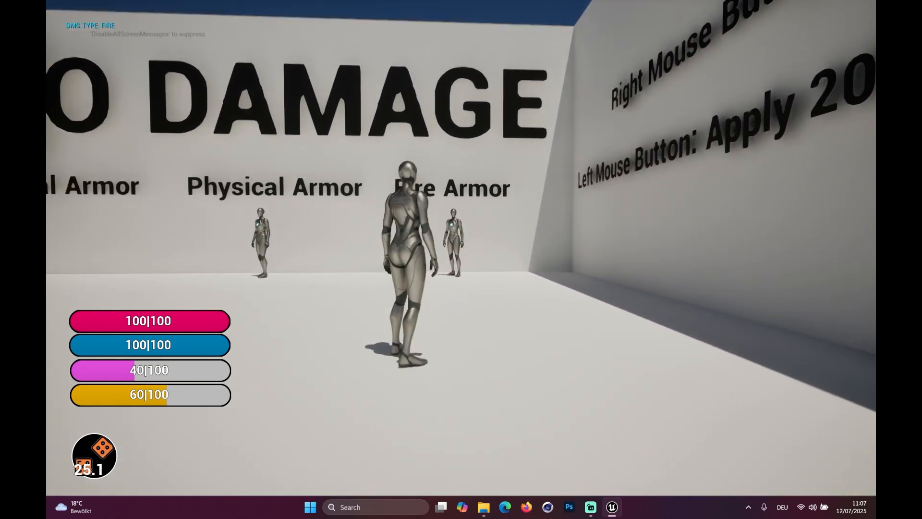
pyautogui.press('w')
pyautogui.click(462, 250)
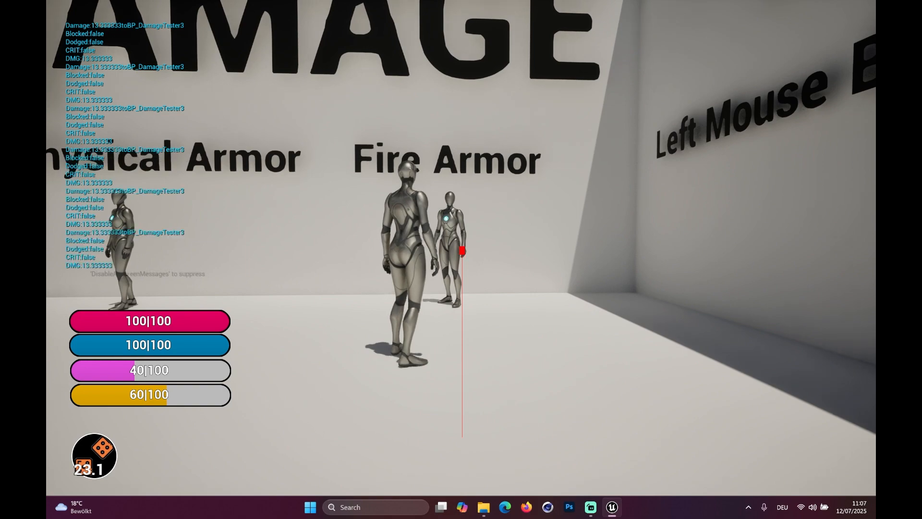
# Switch to Physical damage, hit the Physical Armor dummy several times, and end the play session
pyautogui.press('a')
pyautogui.click(457, 253)
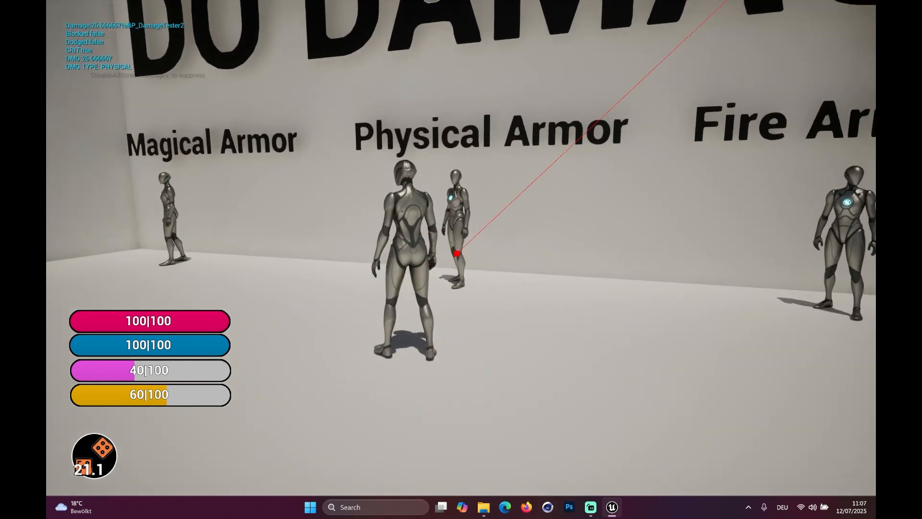
pyautogui.click(457, 253)
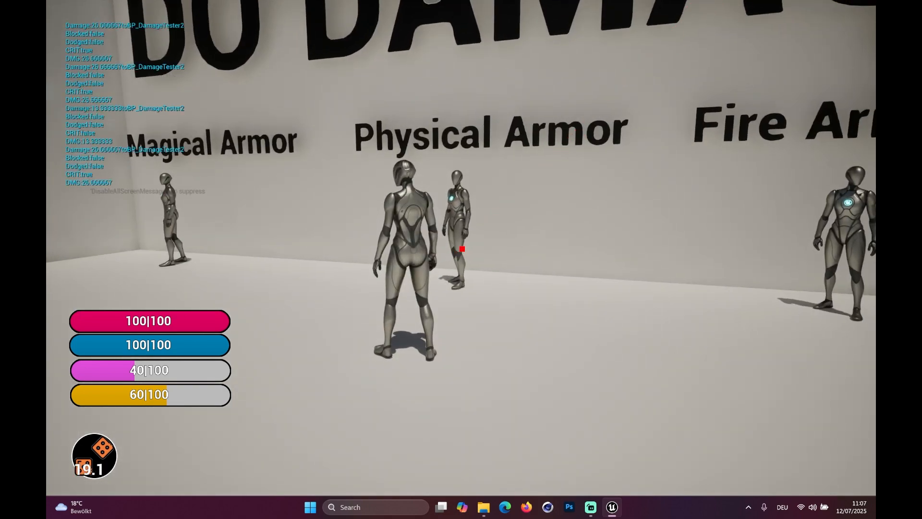
pyautogui.press('a')
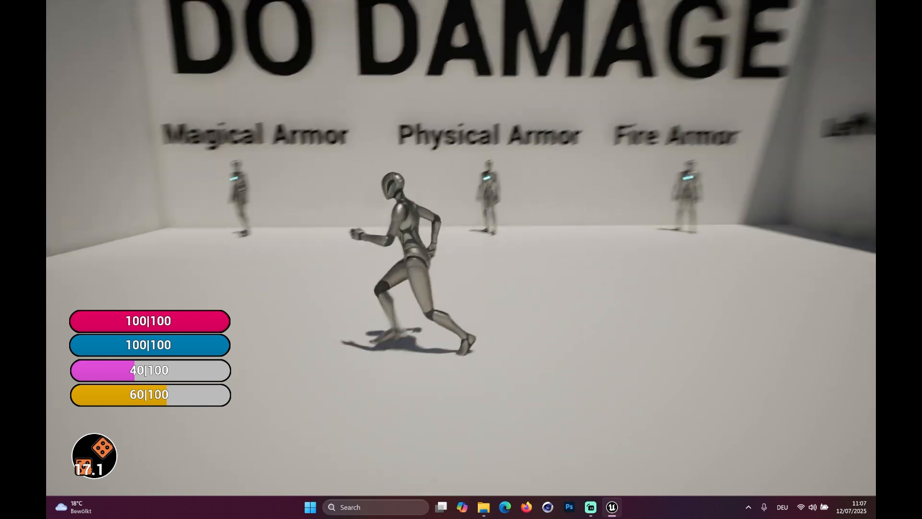
pyautogui.press('w')
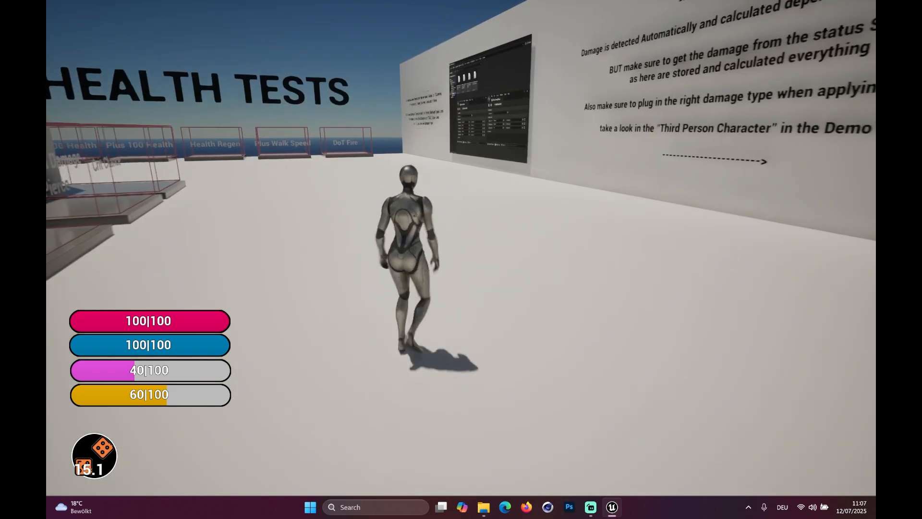
pyautogui.press('Escape')
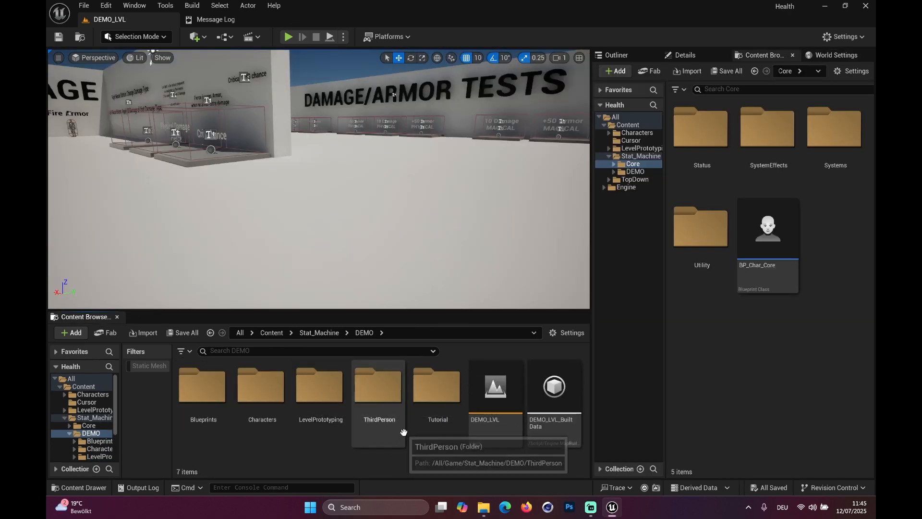
# Examine the damage-calculation instructions on the demo level's wall and select the DEMO folder inside Stat_Machine
pyautogui.moveTo(319, 183); pyautogui.dragTo(233, 150, button='right')
pyautogui.scroll(1, 319, 180)
pyautogui.press('w')
pyautogui.moveTo(316, 164)
pyautogui.mouseDown(button='right')
pyautogui.moveTo(293, 158)
pyautogui.moveTo(224, 199)
pyautogui.moveTo(350, 183)
pyautogui.moveTo(52, 180)
pyautogui.moveTo(216, 178)
pyautogui.moveTo(145, 174)
pyautogui.mouseUp(button='right')
pyautogui.press('w')
pyautogui.press('w')
pyautogui.press('w')
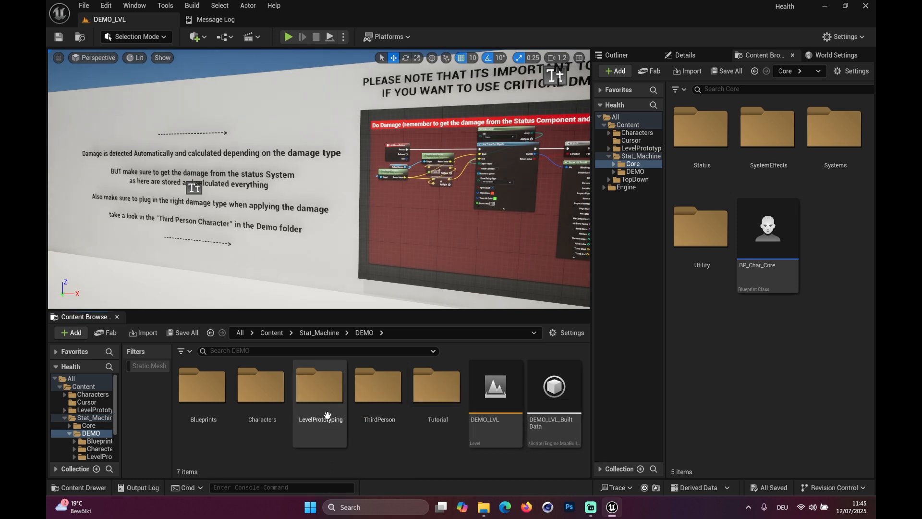
pyautogui.click(315, 332)
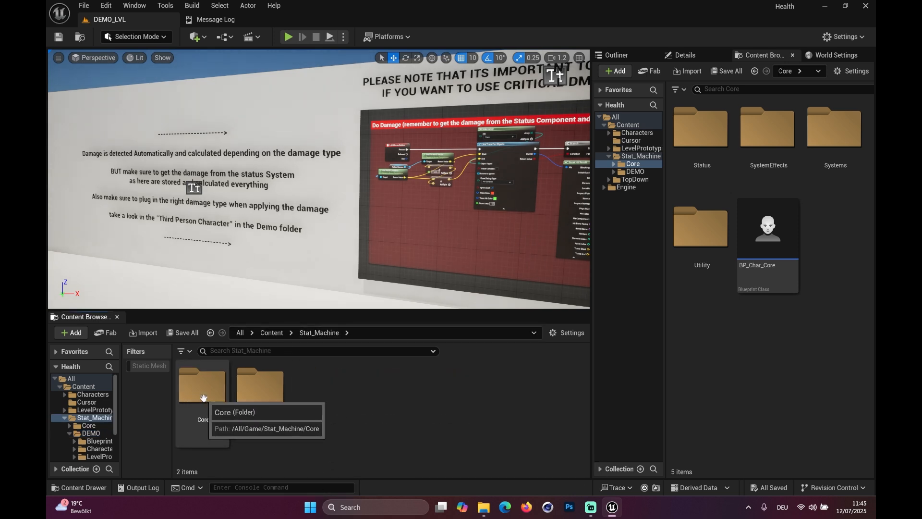
pyautogui.click(281, 412)
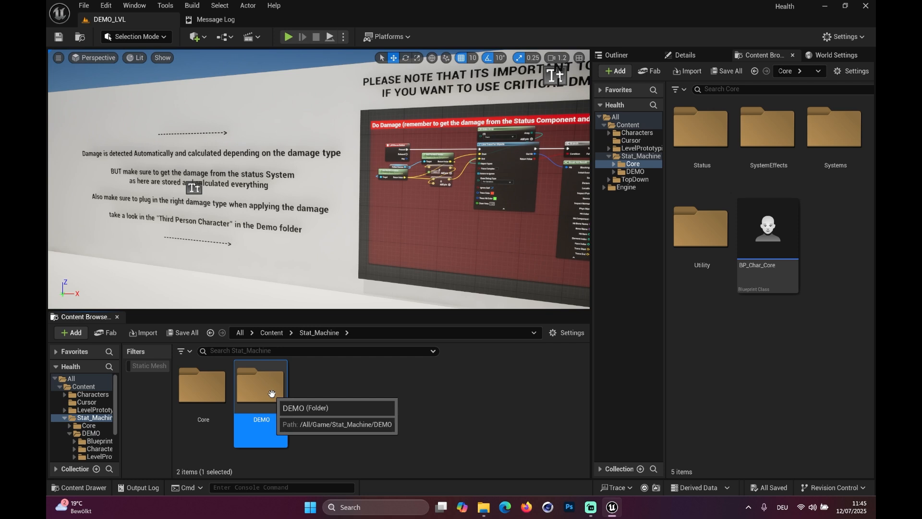
# Look over the Health Tests and Damage/Armor Tests areas and the AI message instruction boards
pyautogui.moveTo(479, 200); pyautogui.dragTo(368, 185, button='right')
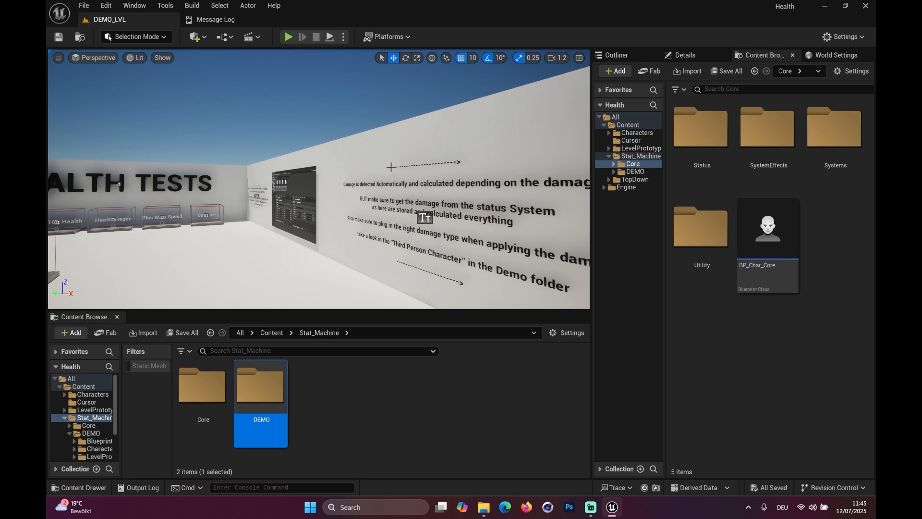
pyautogui.moveTo(391, 166); pyautogui.dragTo(134, 165, button='right')
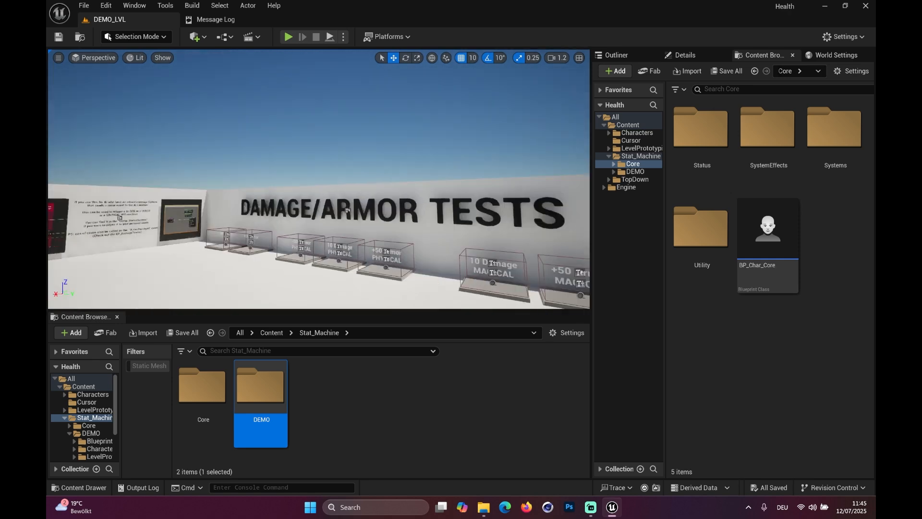
pyautogui.moveTo(365, 262); pyautogui.dragTo(305, 262, button='right')
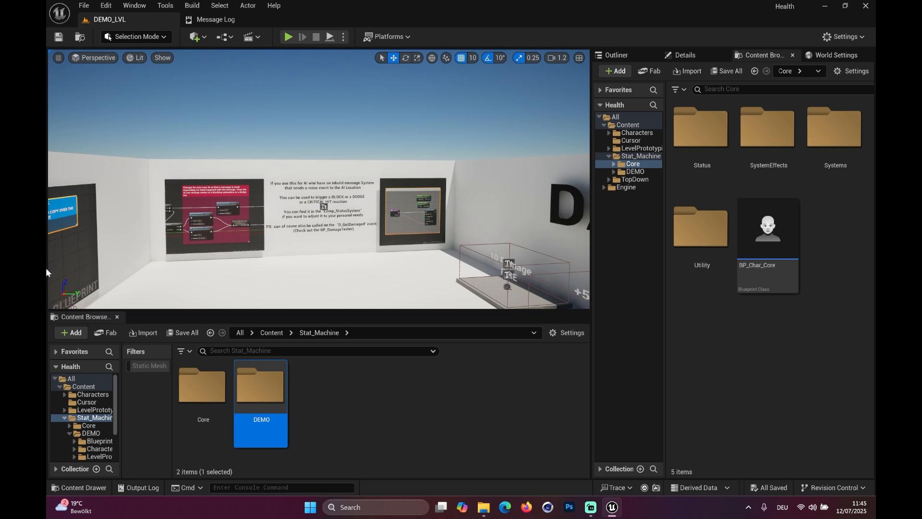
# Open the BP_Char_Core blueprint from the Stat_Machine Core folder and go to its top-level EventGraph
pyautogui.doubleClick(214, 377)
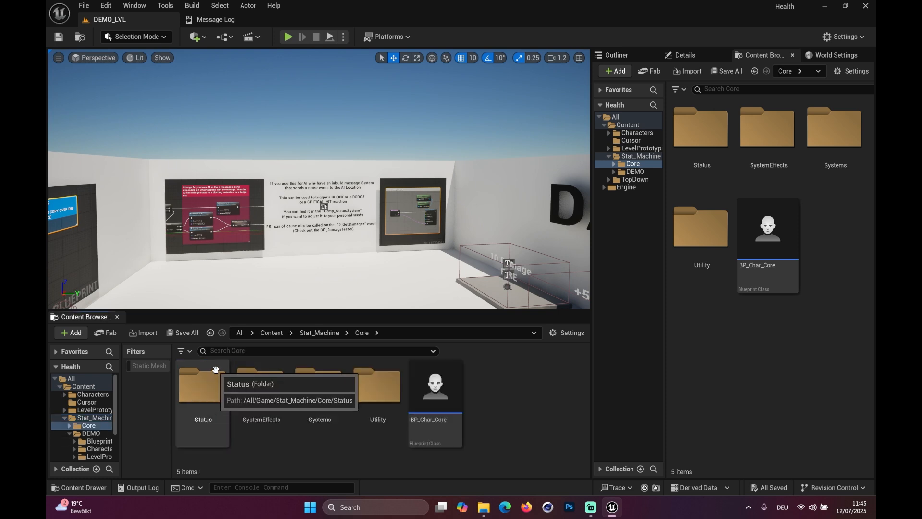
pyautogui.click(453, 395)
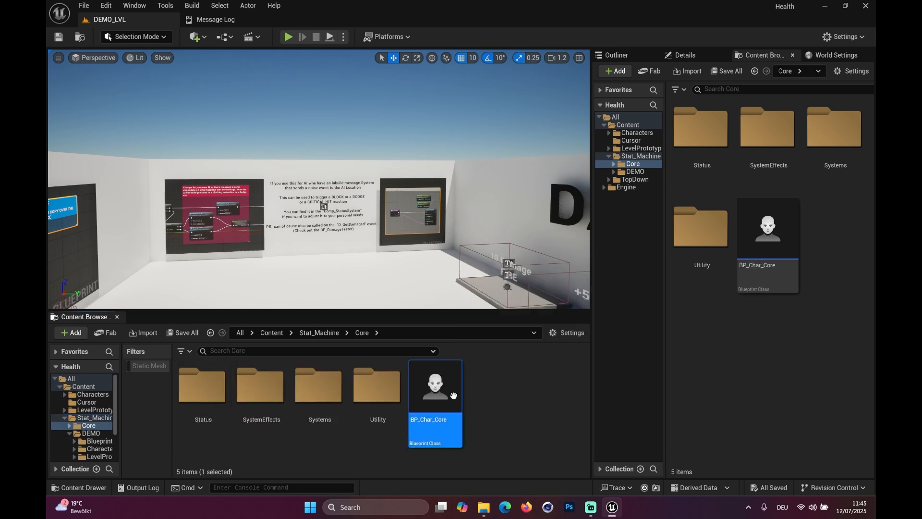
pyautogui.doubleClick(454, 396)
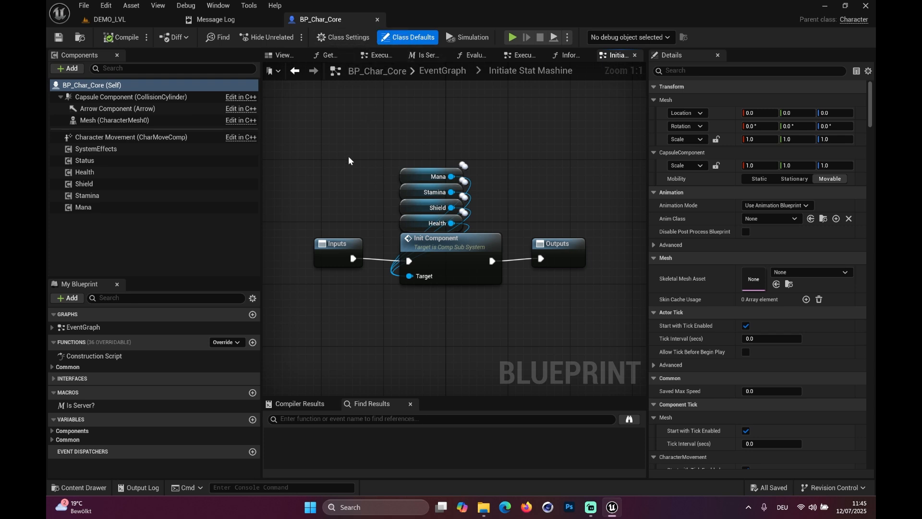
pyautogui.click(443, 71)
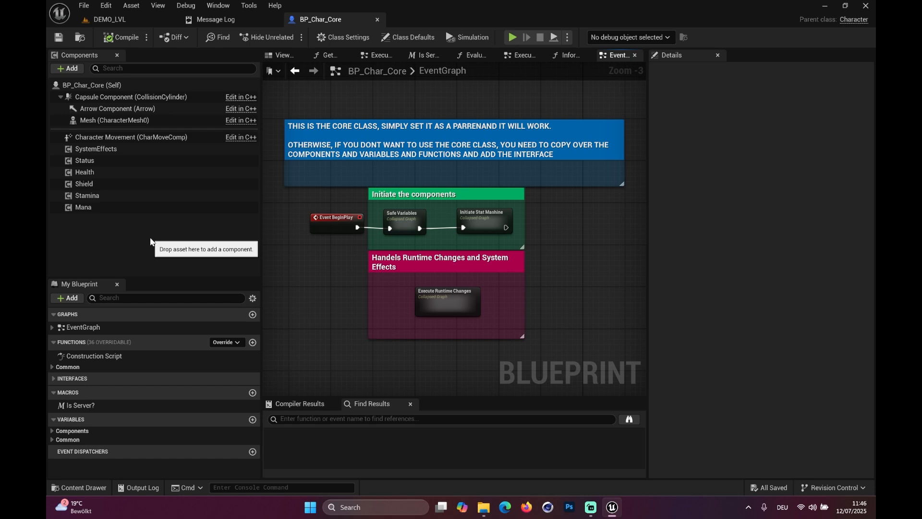
# Review the details of BP_Char_Core's SystemEffects, Status, Health, Shield, Stamina and Mana components
pyautogui.click(85, 195)
pyautogui.click(91, 185)
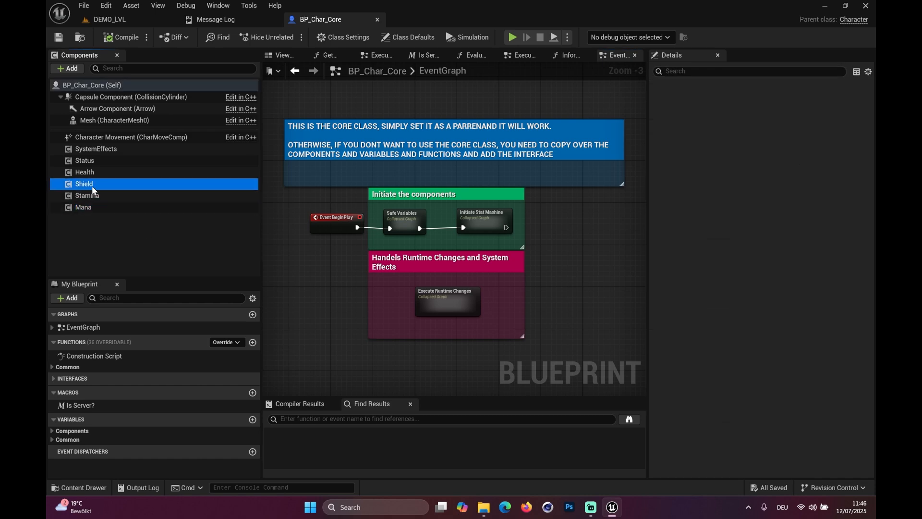
pyautogui.click(95, 172)
pyautogui.click(100, 161)
pyautogui.click(99, 149)
pyautogui.click(88, 207)
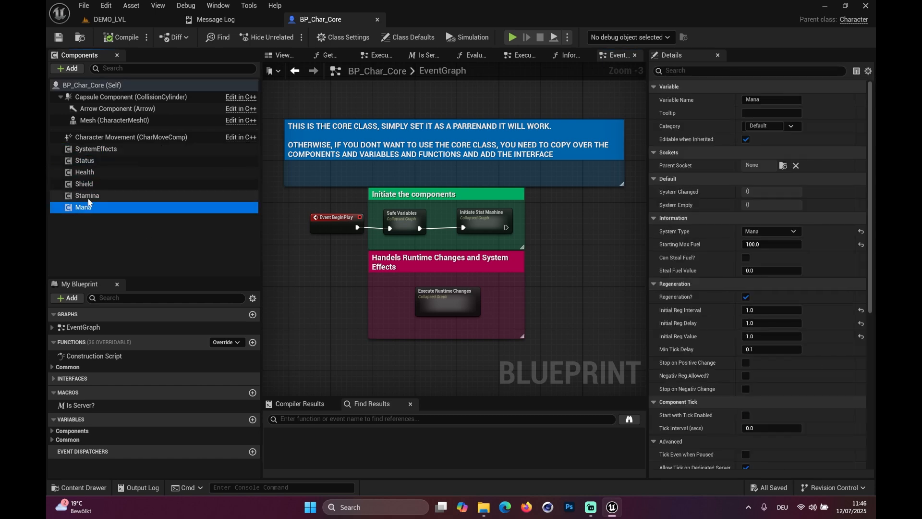
pyautogui.click(89, 196)
pyautogui.click(92, 183)
pyautogui.click(90, 204)
pyautogui.click(94, 198)
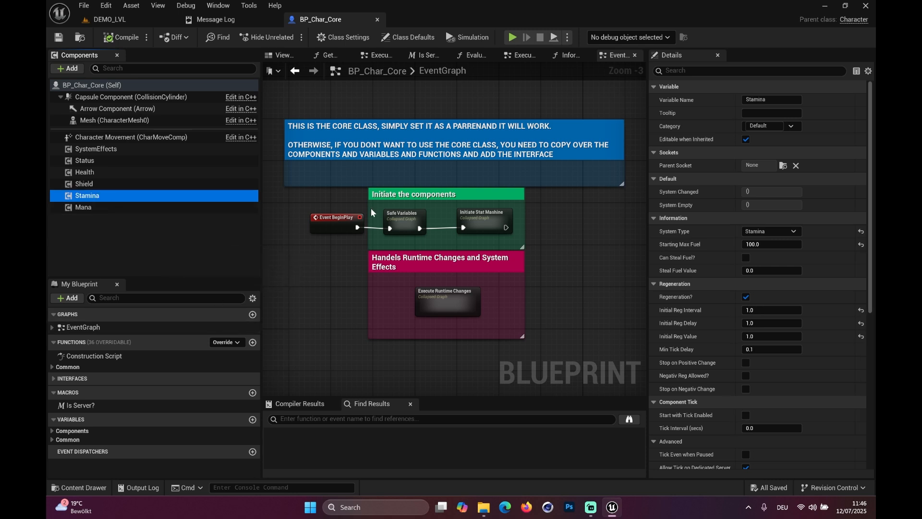
# Examine the actions available for the Event BeginPlay node and the Initiate the components section of the graph
pyautogui.click(552, 223)
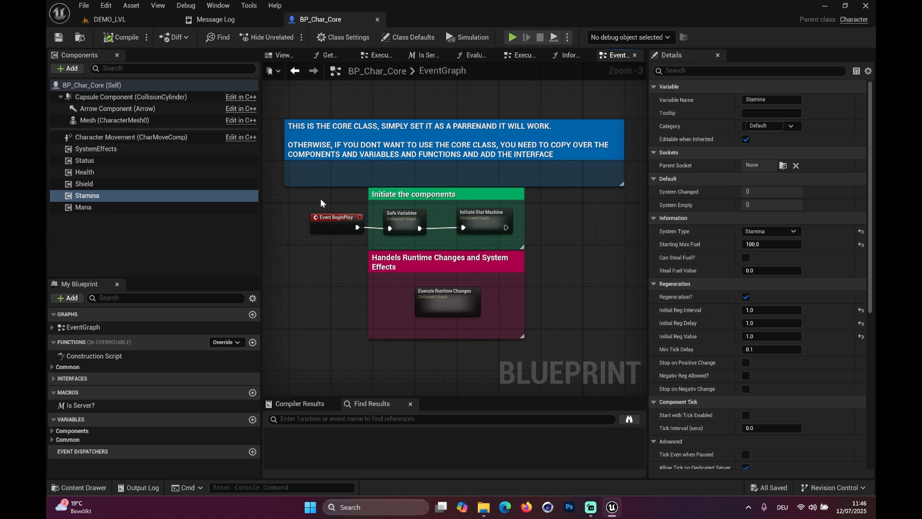
pyautogui.click(330, 226)
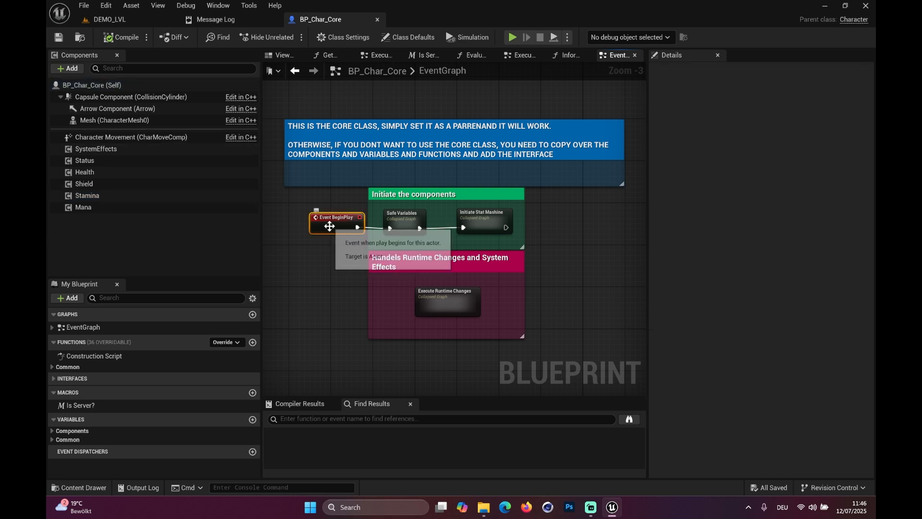
pyautogui.rightClick(329, 226)
pyautogui.moveTo(377, 404)
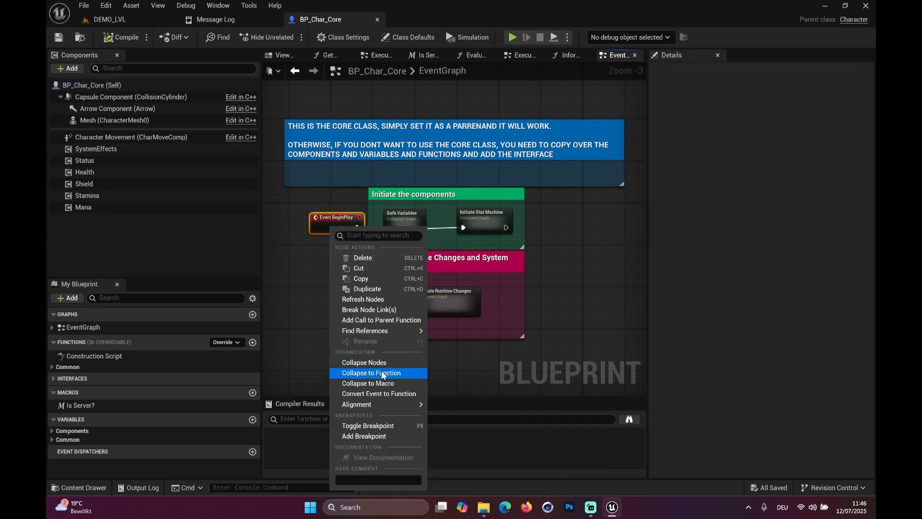
pyautogui.click(292, 246)
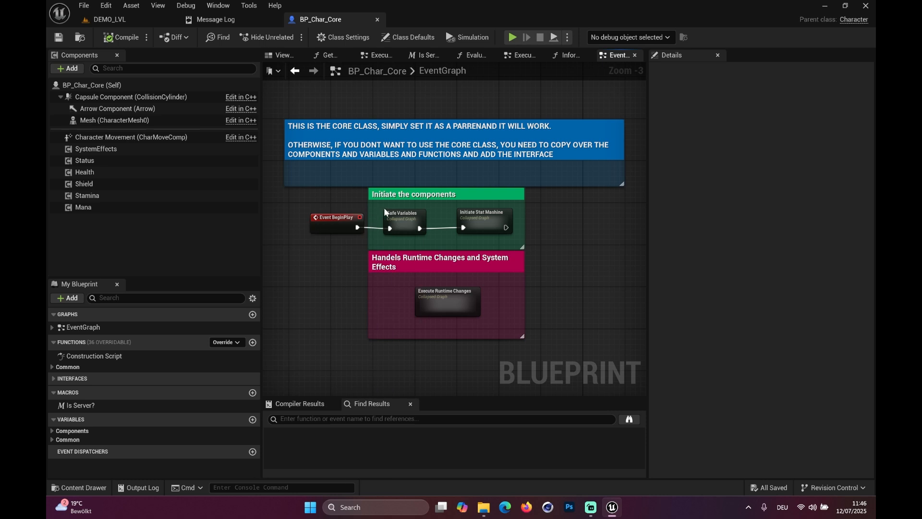
pyautogui.scroll(3, 460, 226)
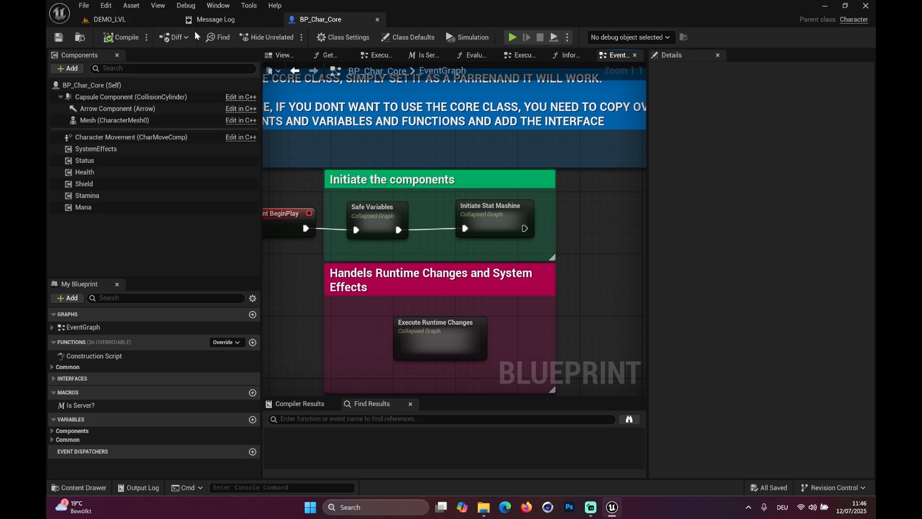
# Enlarge the Content Browser in DEMO_LVL and open the Systems folder inside Stat_Machine Core
pyautogui.click(131, 20)
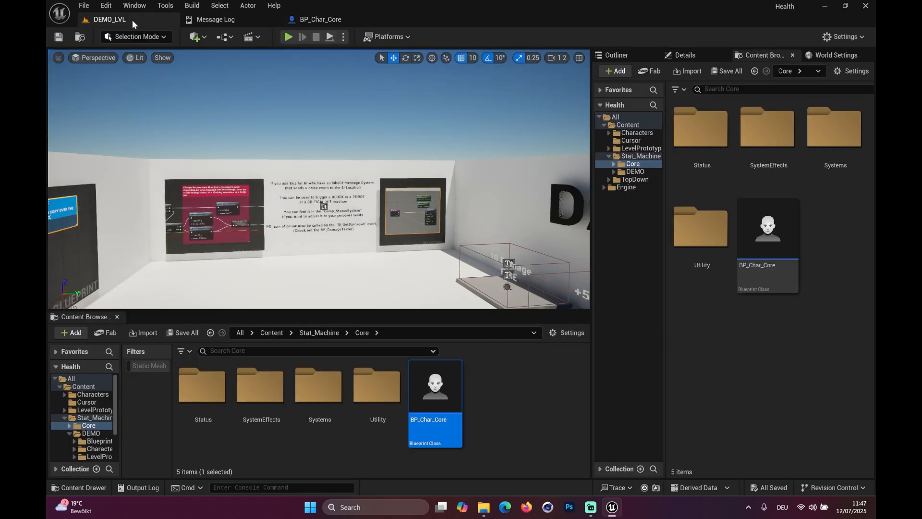
pyautogui.click(511, 427)
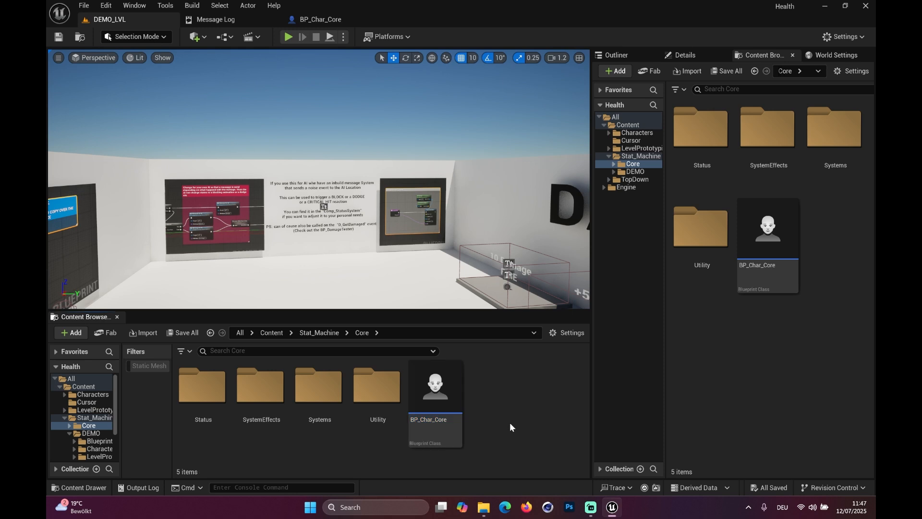
pyautogui.moveTo(357, 311); pyautogui.dragTo(355, 173)
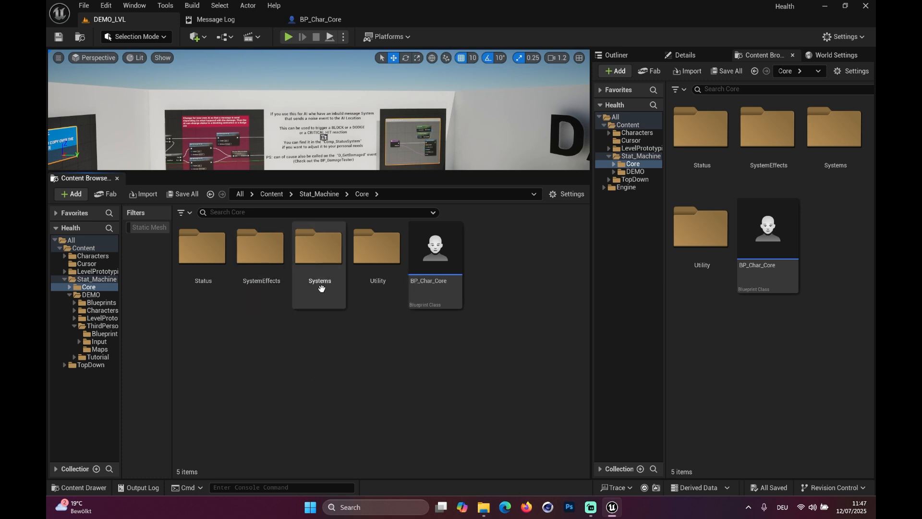
pyautogui.click(320, 265)
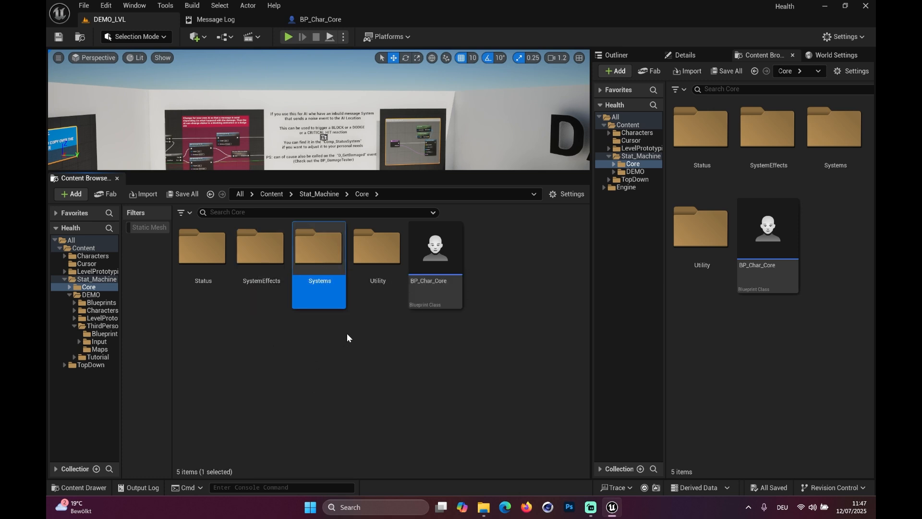
pyautogui.doubleClick(371, 265)
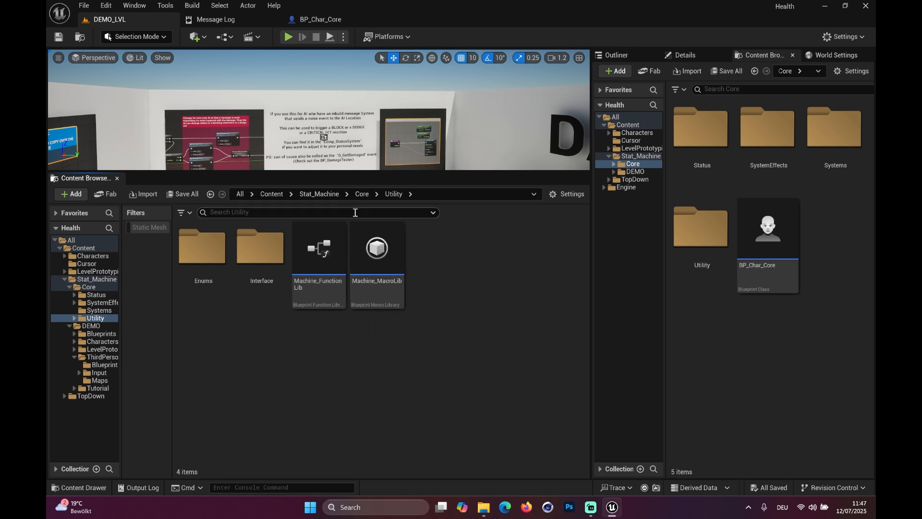
pyautogui.click(362, 194)
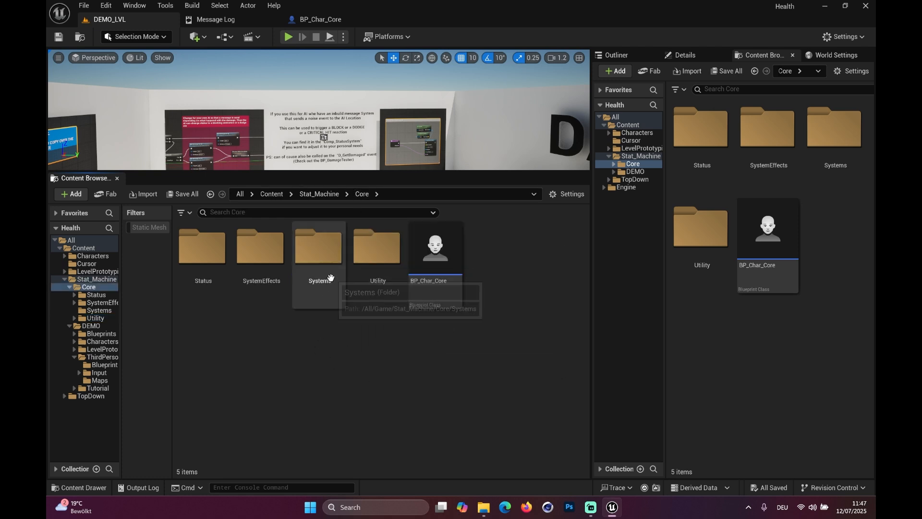
pyautogui.doubleClick(319, 252)
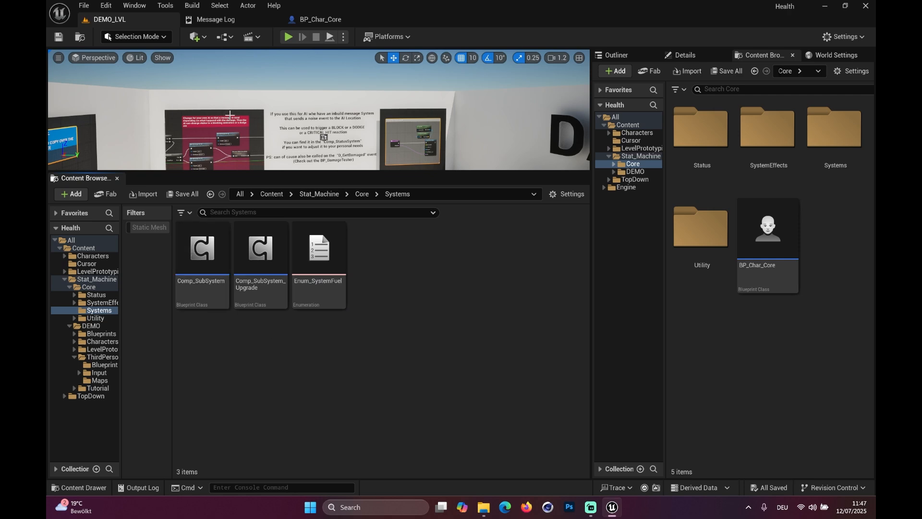
# Return to BP_Char_Core and compare the details of its Health, Shield, Stamina and Mana components
pyautogui.click(344, 23)
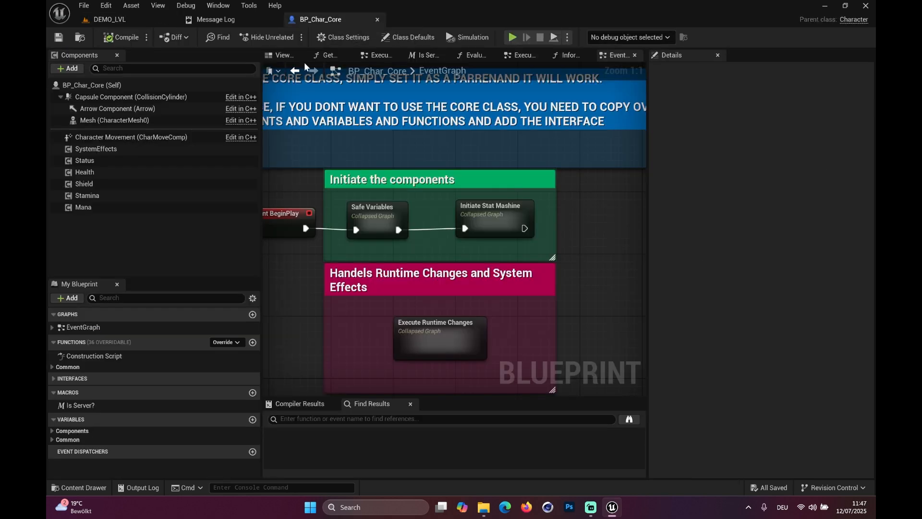
pyautogui.click(105, 172)
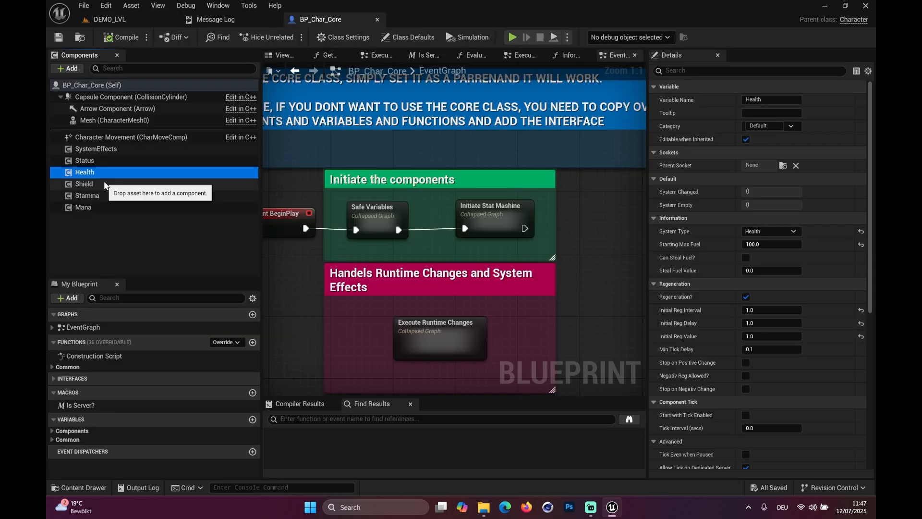
pyautogui.click(105, 184)
pyautogui.click(111, 195)
pyautogui.click(110, 207)
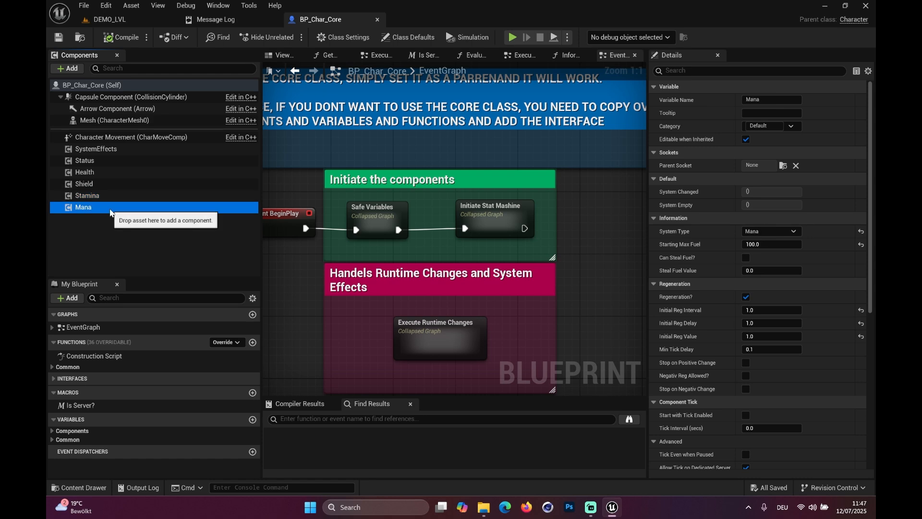
# Open the Comp_SubSystem_Upgrade blueprint from the Systems folder and dock it beside the other open editors
pyautogui.click(106, 19)
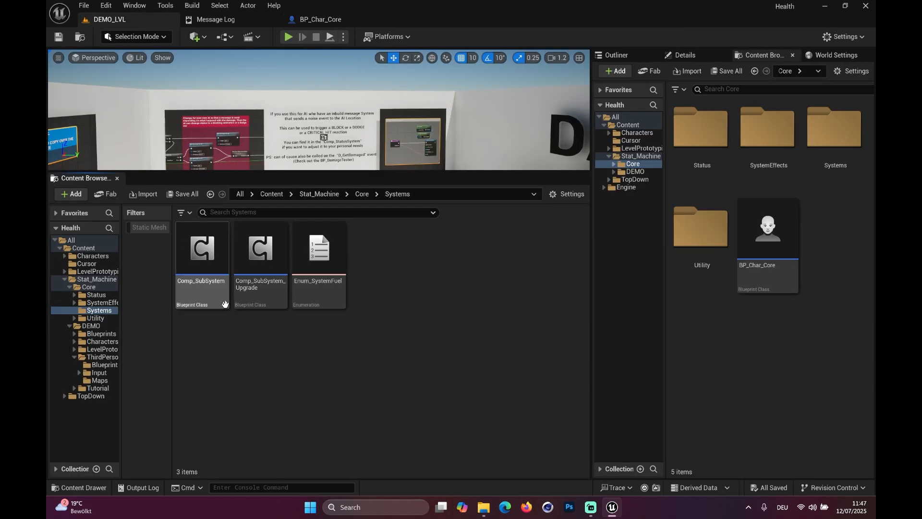
pyautogui.moveTo(222, 276)
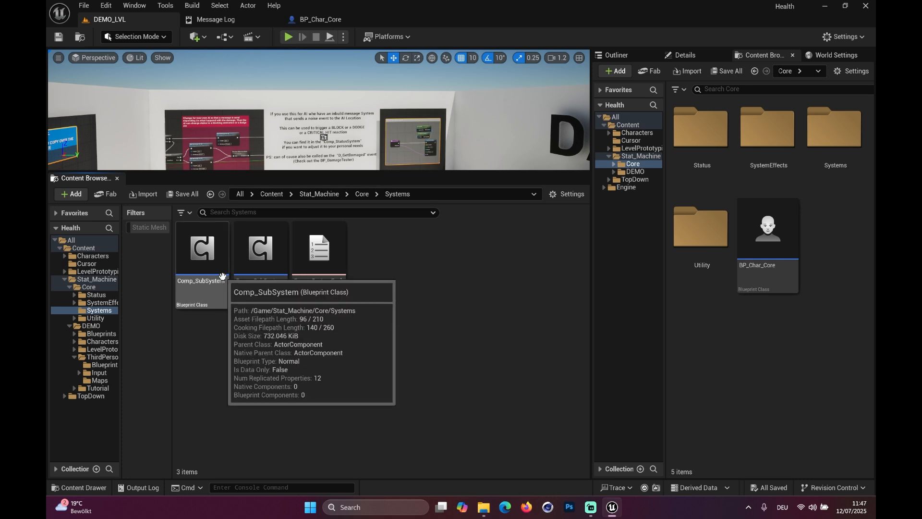
pyautogui.click(264, 273)
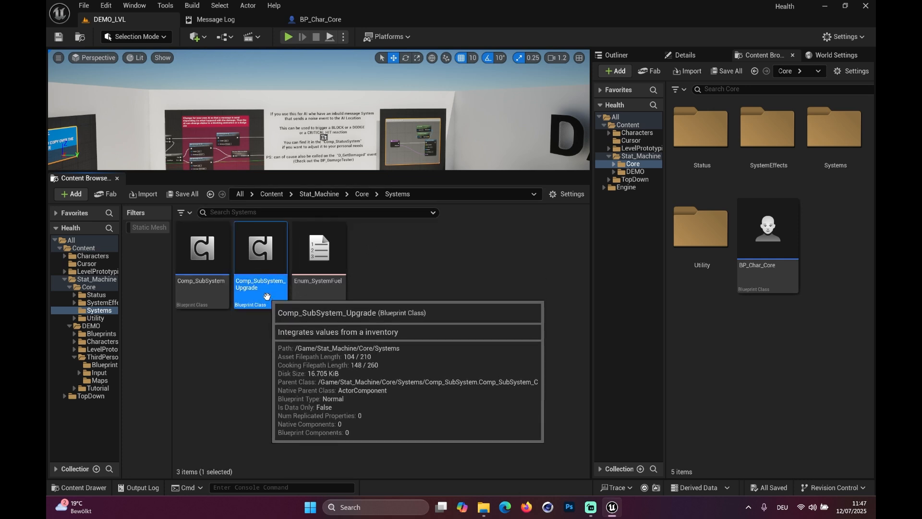
pyautogui.doubleClick(267, 295)
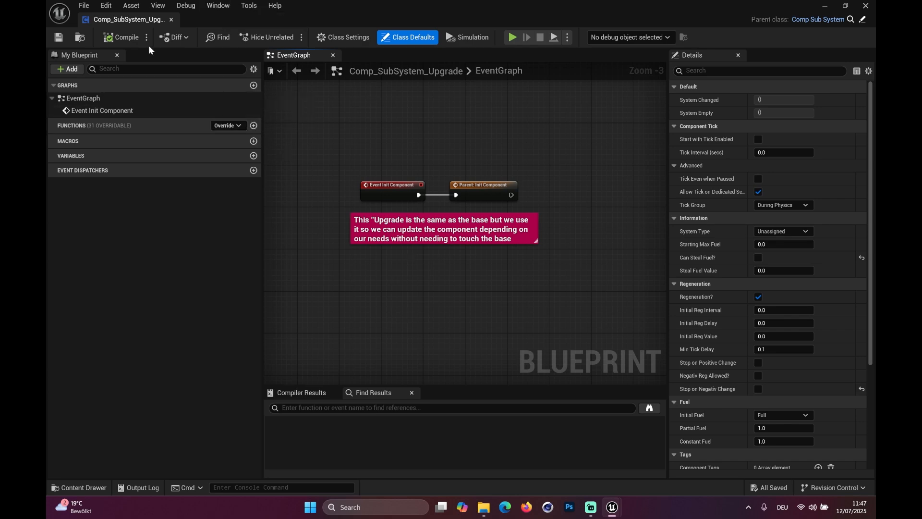
pyautogui.moveTo(154, 22); pyautogui.dragTo(391, 45)
pyautogui.click(431, 19)
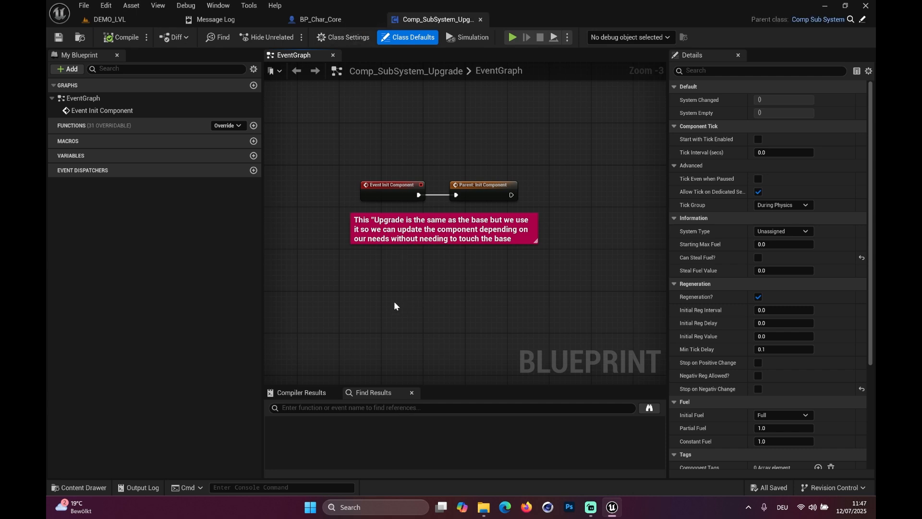
# Look at the base Comp_SubSystem asset in the Systems folder and return to the Comp_SubSystem_Upgrade graph
pyautogui.click(110, 19)
pyautogui.click(224, 267)
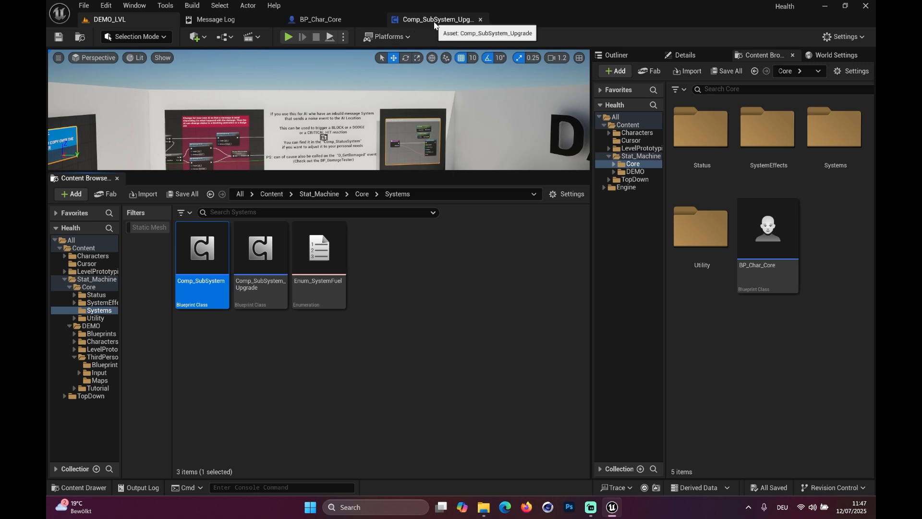
pyautogui.moveTo(212, 262)
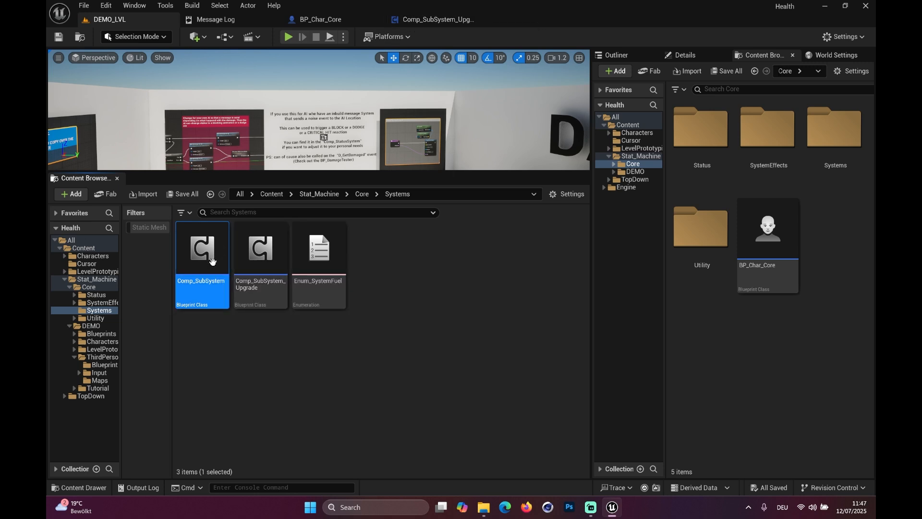
pyautogui.click(455, 22)
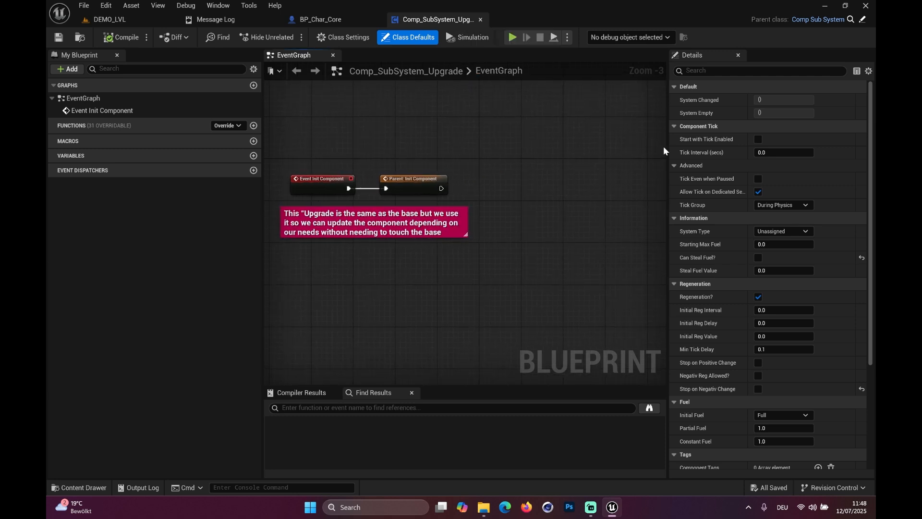
# Widen the Details area of Comp_SubSystem_Upgrade and set the class default System Type to Health
pyautogui.moveTo(667, 145); pyautogui.dragTo(378, 144)
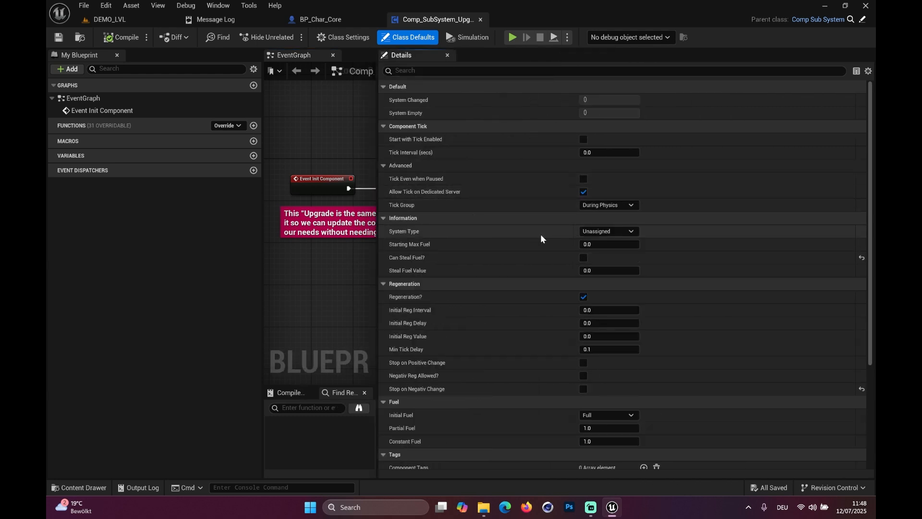
pyautogui.click(600, 231)
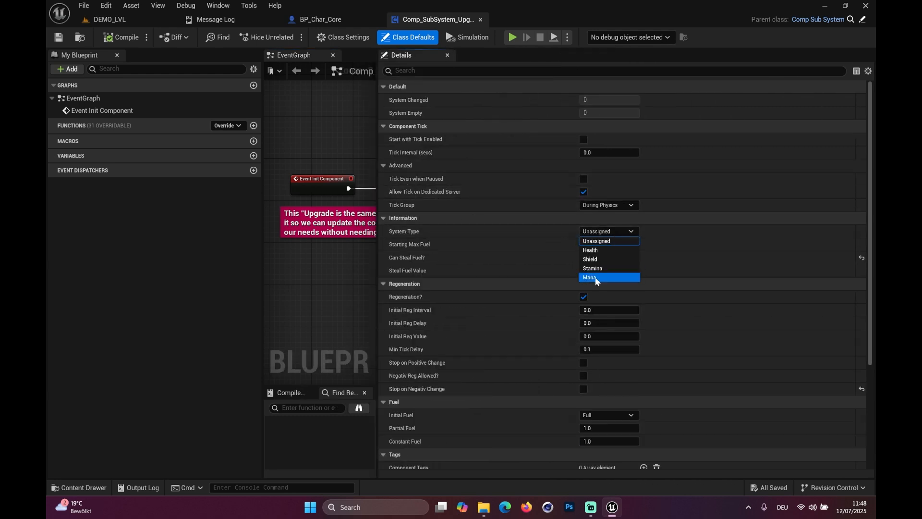
pyautogui.click(603, 249)
pyautogui.click(597, 232)
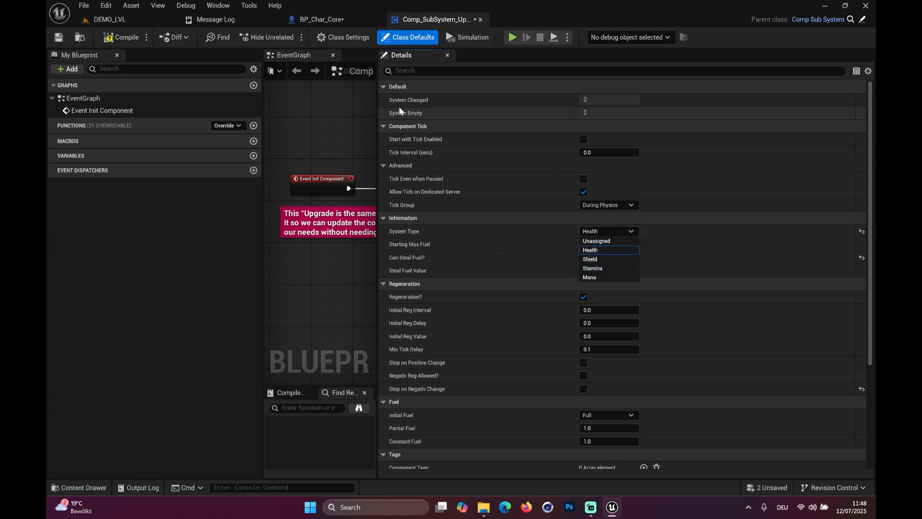
# Inspect the System Type and Starting Max Fuel settings of BP_Char_Core's Shield, Health, Stamina and Mana components
pyautogui.click(317, 19)
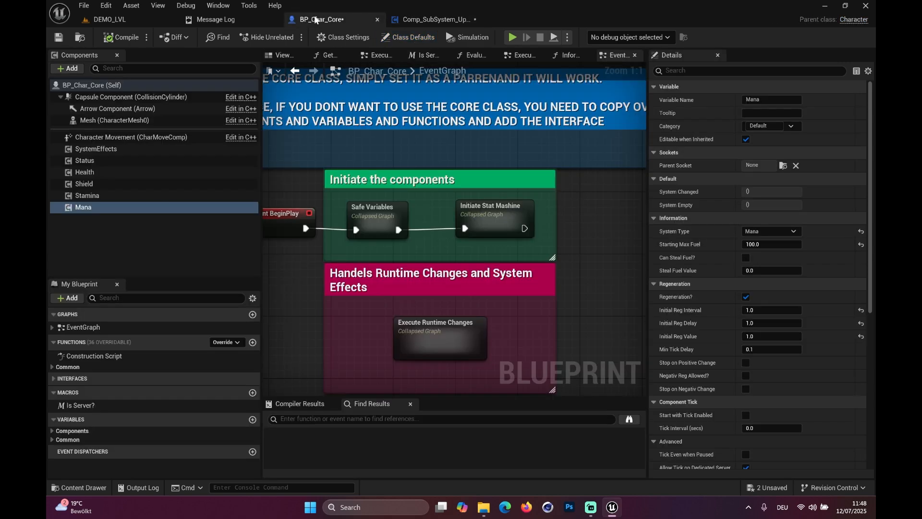
pyautogui.click(118, 184)
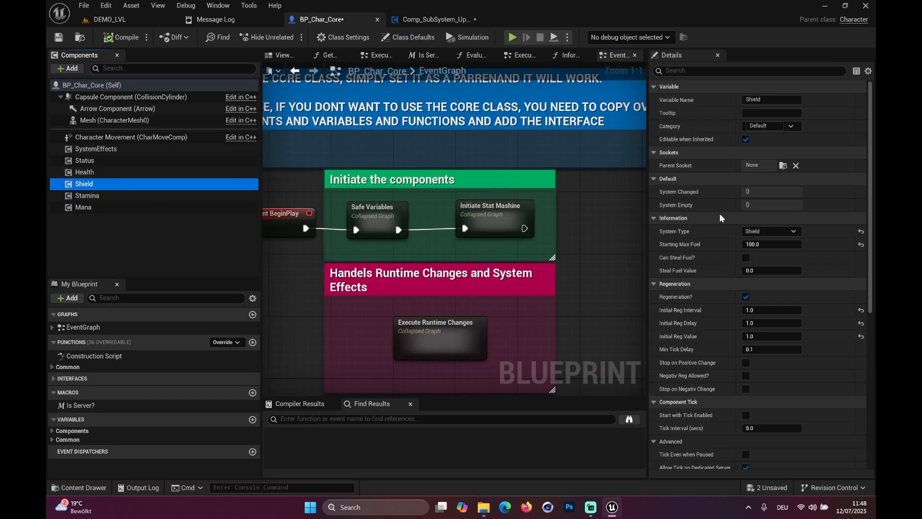
pyautogui.click(89, 174)
pyautogui.click(91, 196)
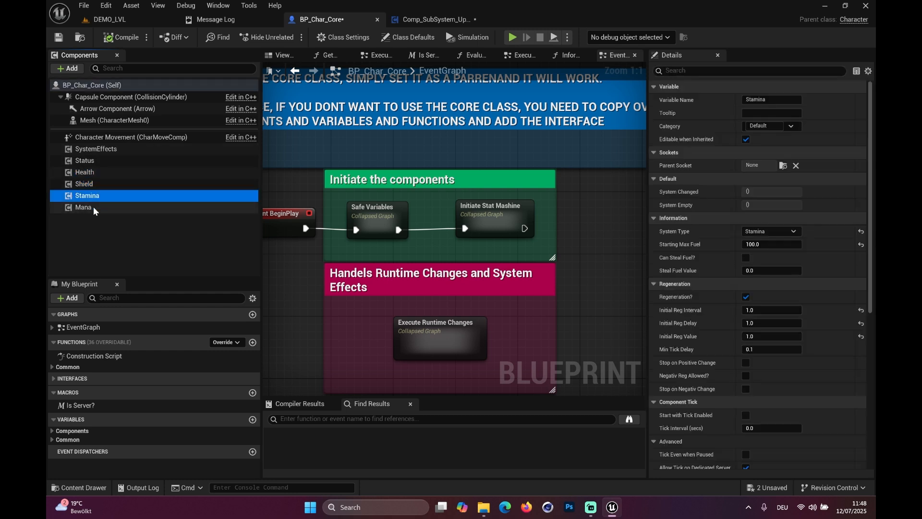
pyautogui.click(93, 206)
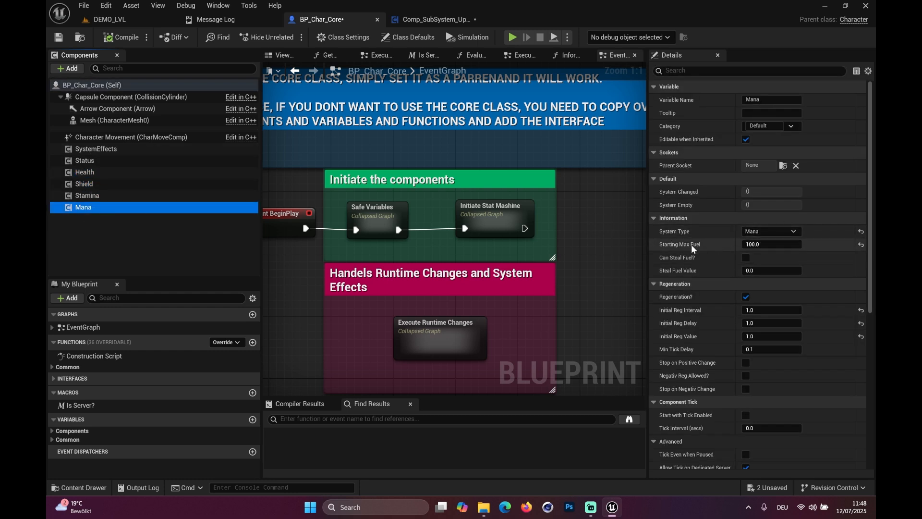
pyautogui.click(768, 244)
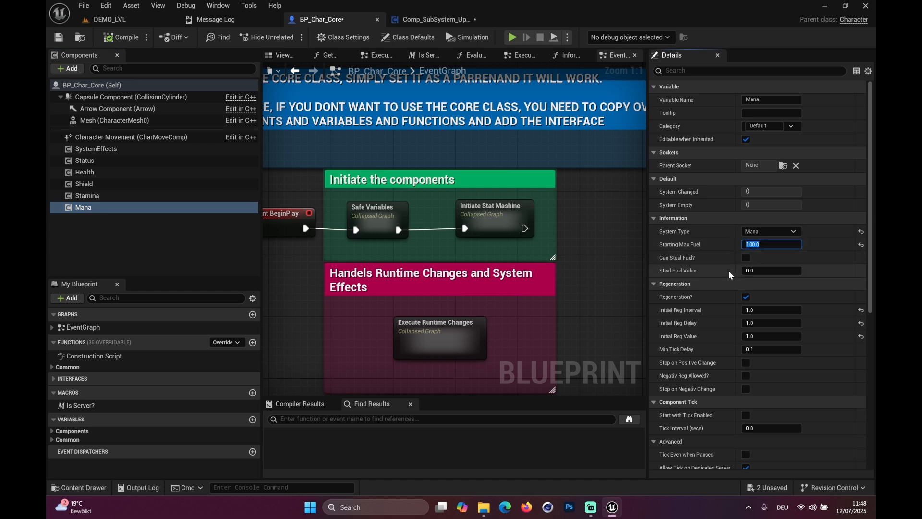
pyautogui.click(664, 258)
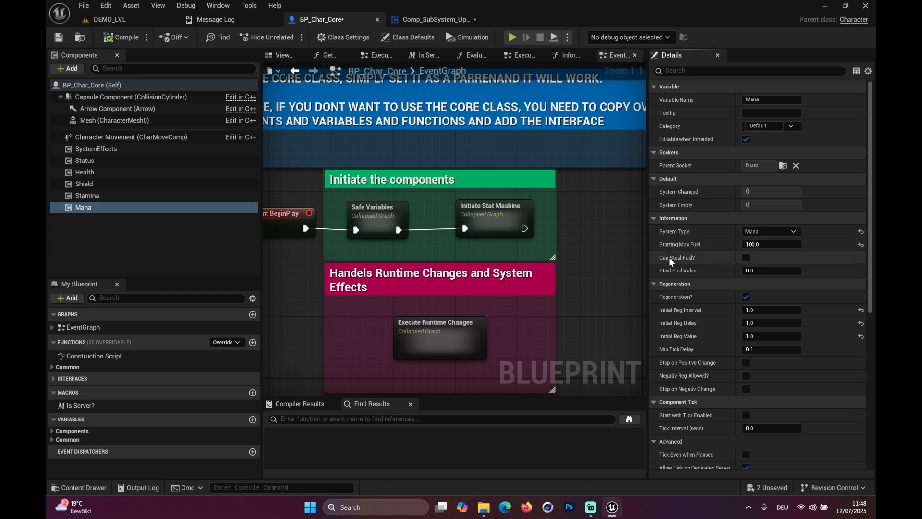
# Keep Regeneration enabled on the Health component and set its Initial Reg Interval, Initial Reg Delay, Initial Reg Value and Min Tick Delay to 0
pyautogui.click(85, 172)
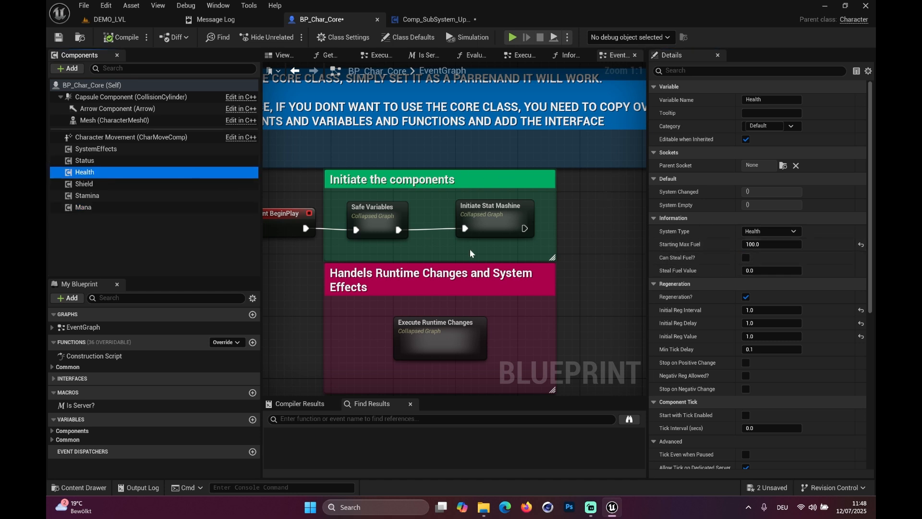
pyautogui.scroll(-3, 721, 275)
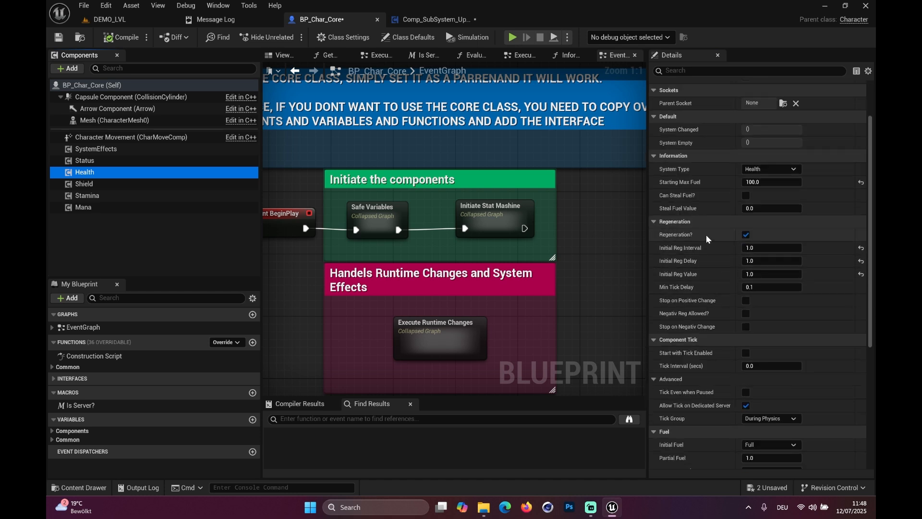
pyautogui.click(746, 235)
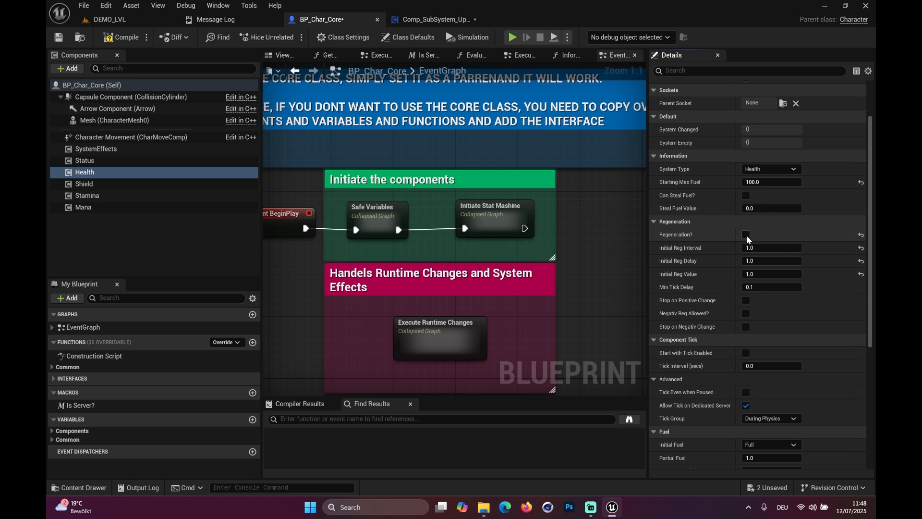
pyautogui.click(746, 235)
pyautogui.click(774, 248)
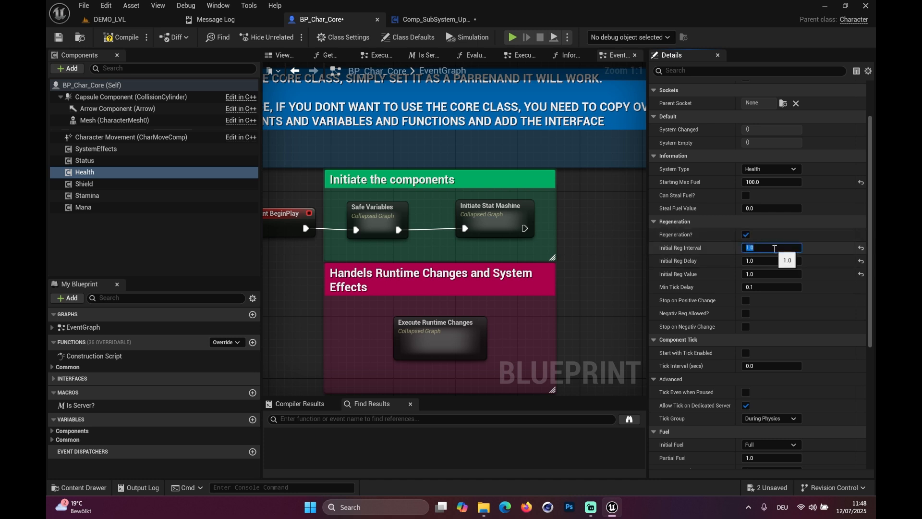
pyautogui.write('0')
pyautogui.press('Tab')
pyautogui.write('0')
pyautogui.press('Tab')
pyautogui.write('0')
pyautogui.press('Tab')
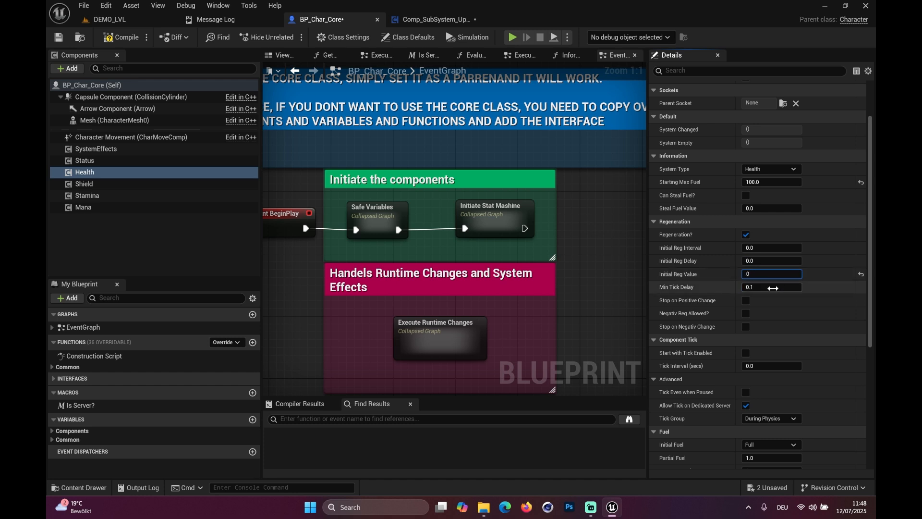
pyautogui.write('0')
pyautogui.press('Return')
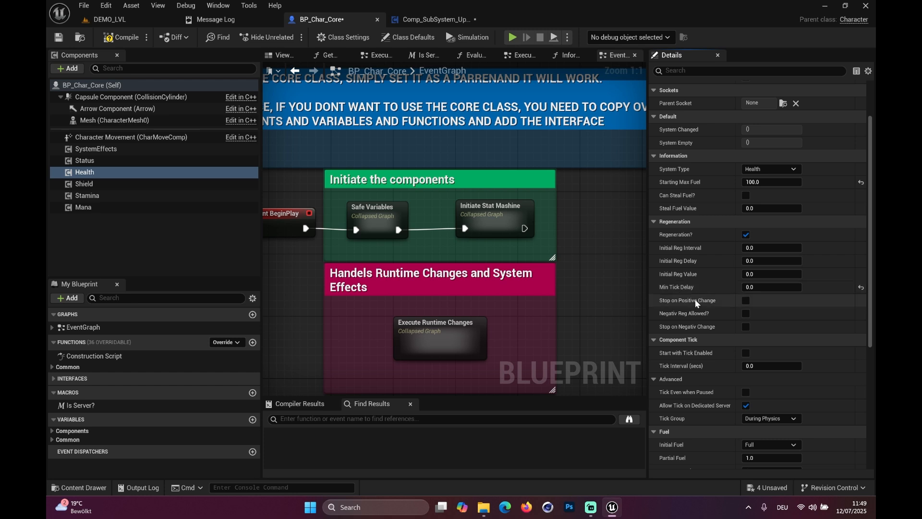
# Try the Health component's Stop on Negativ Change option by enabling it and turning it back off
pyautogui.click(745, 313)
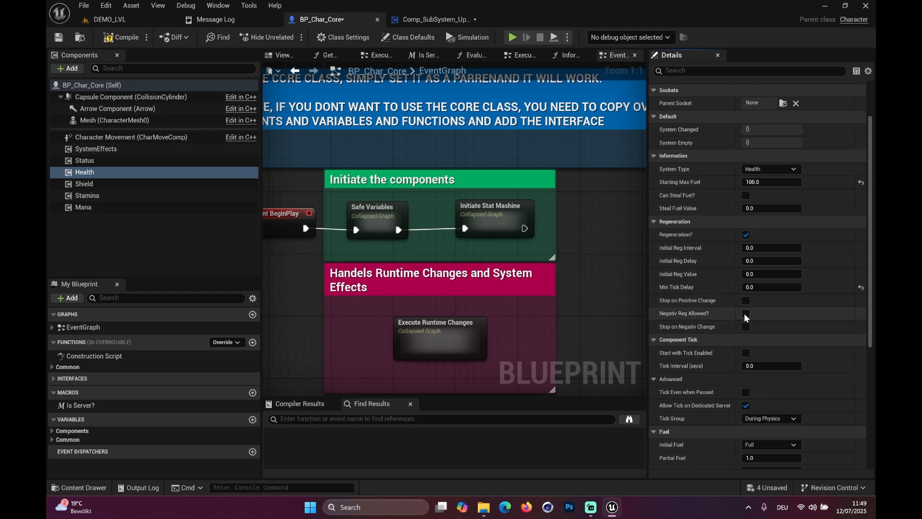
pyautogui.click(745, 326)
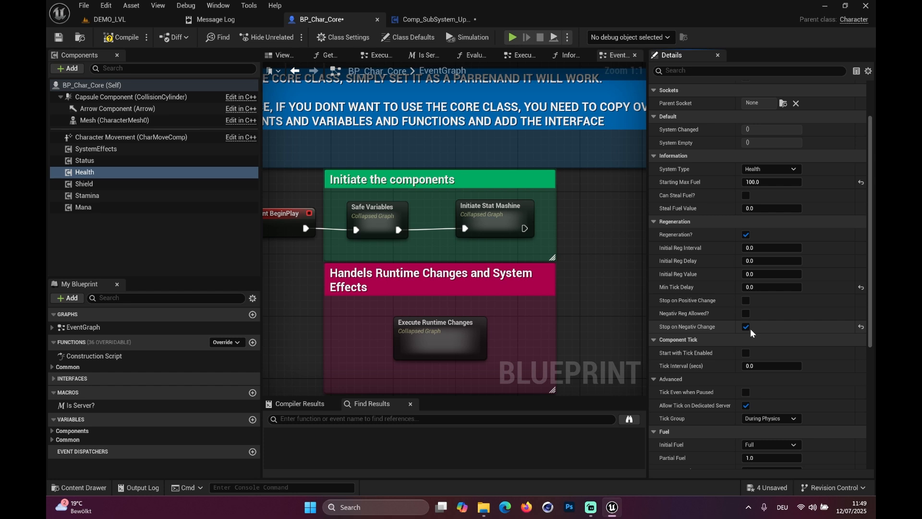
pyautogui.click(745, 326)
# Set the Health component's Initial Fuel to Partial with a Partial Fuel value of 0.5
pyautogui.scroll(-2, 768, 331)
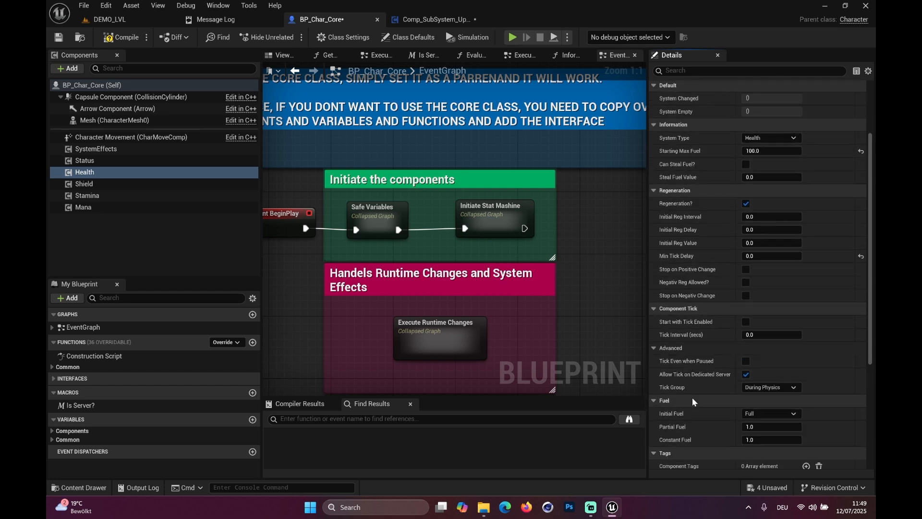
pyautogui.scroll(-1, 693, 397)
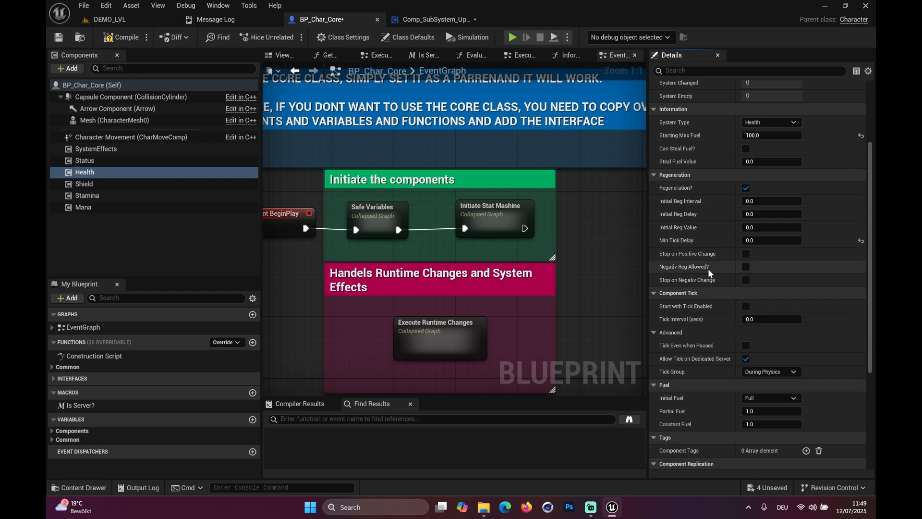
pyautogui.scroll(-4, 713, 301)
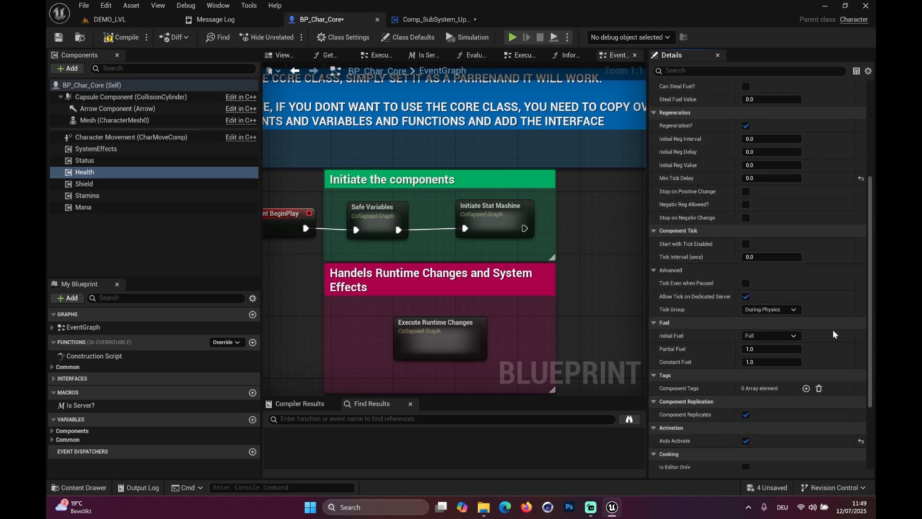
pyautogui.click(790, 336)
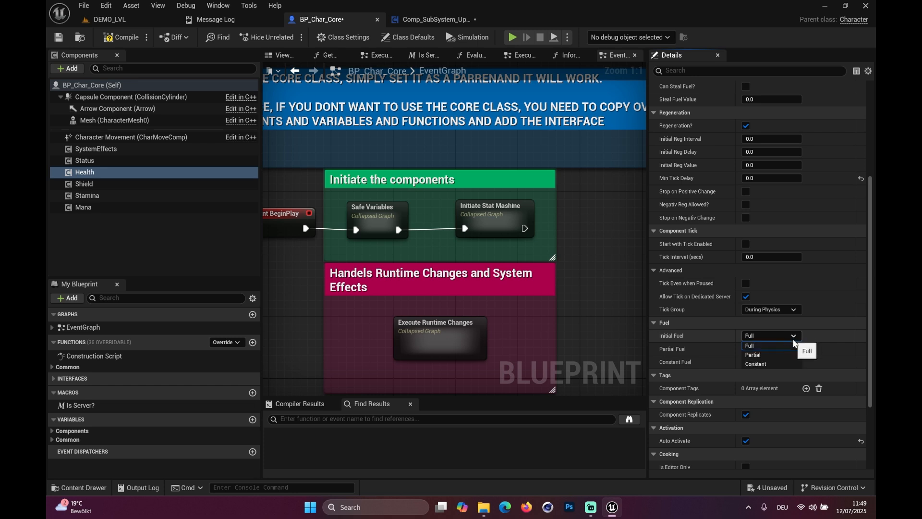
pyautogui.click(771, 355)
pyautogui.click(779, 349)
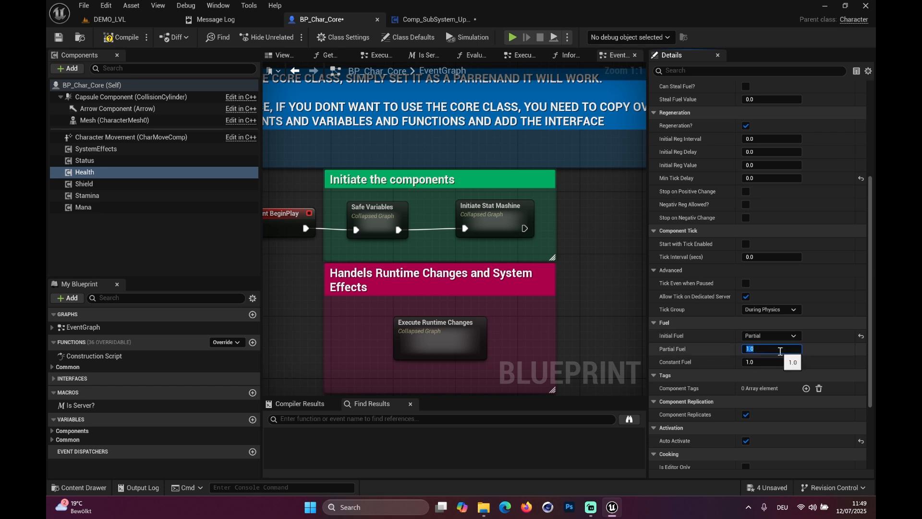
pyautogui.write('0.5')
pyautogui.press('Return')
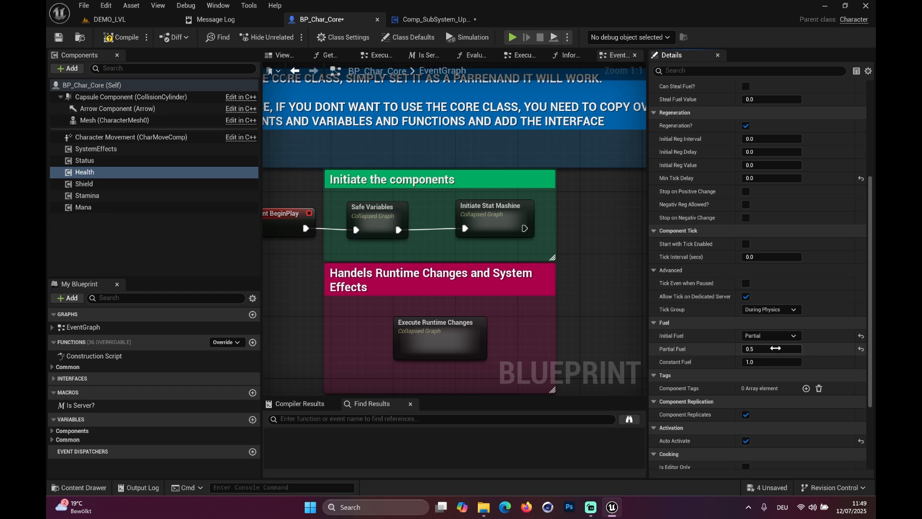
pyautogui.click(782, 349)
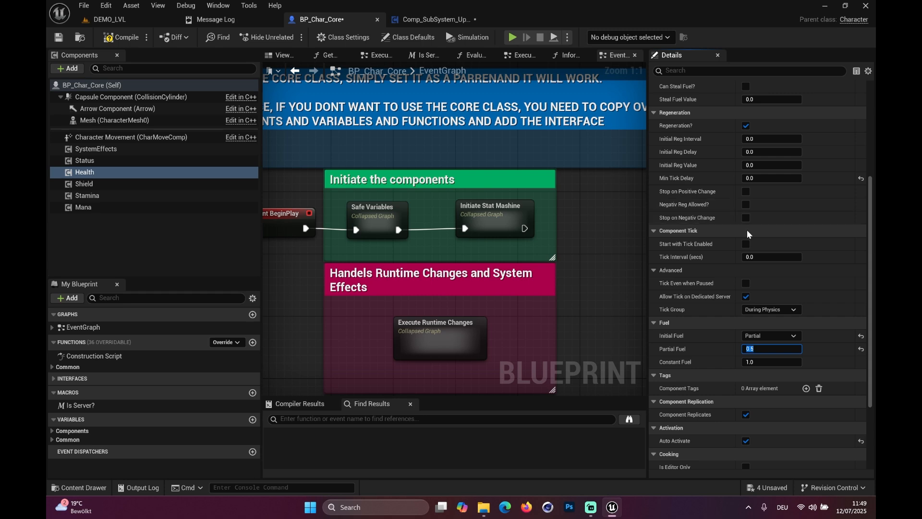
# Review the settings of the Health, Shield, Stamina and Mana components and save the BP_Char_Core blueprint
pyautogui.click(107, 198)
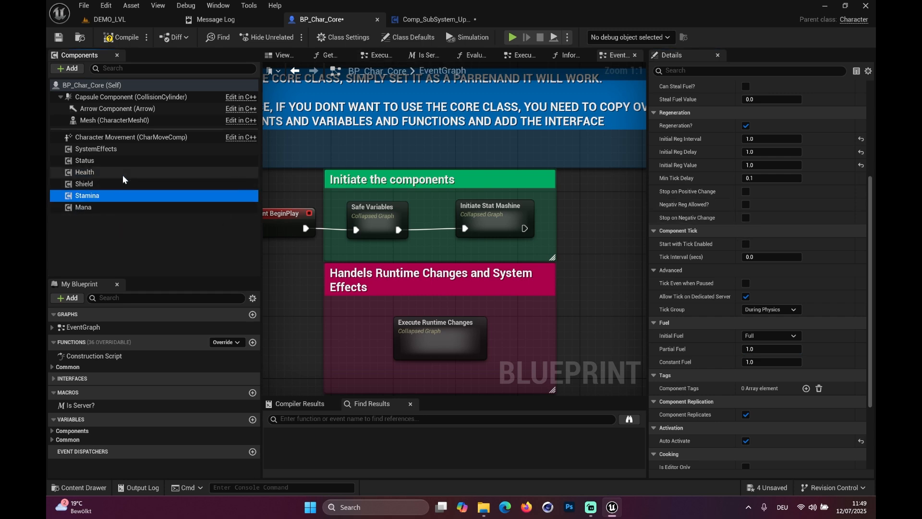
pyautogui.click(113, 207)
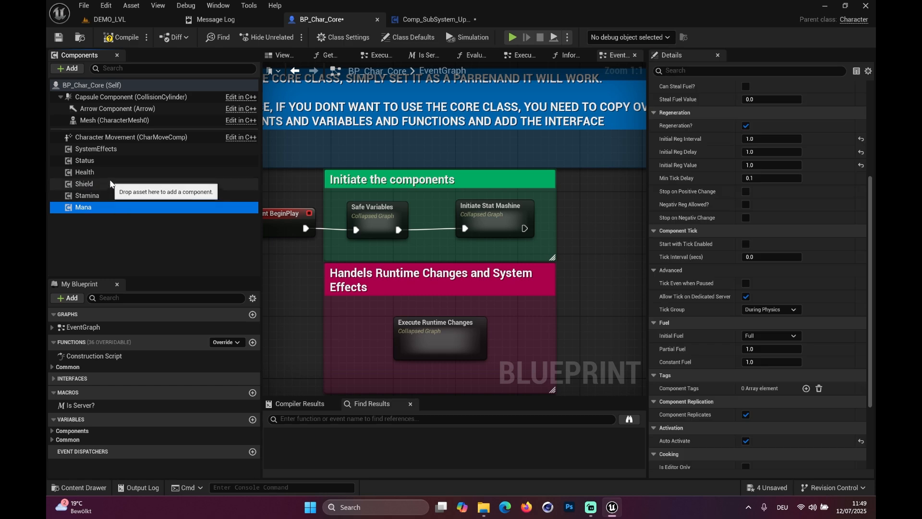
pyautogui.click(110, 175)
pyautogui.click(110, 185)
pyautogui.click(110, 196)
pyautogui.click(109, 214)
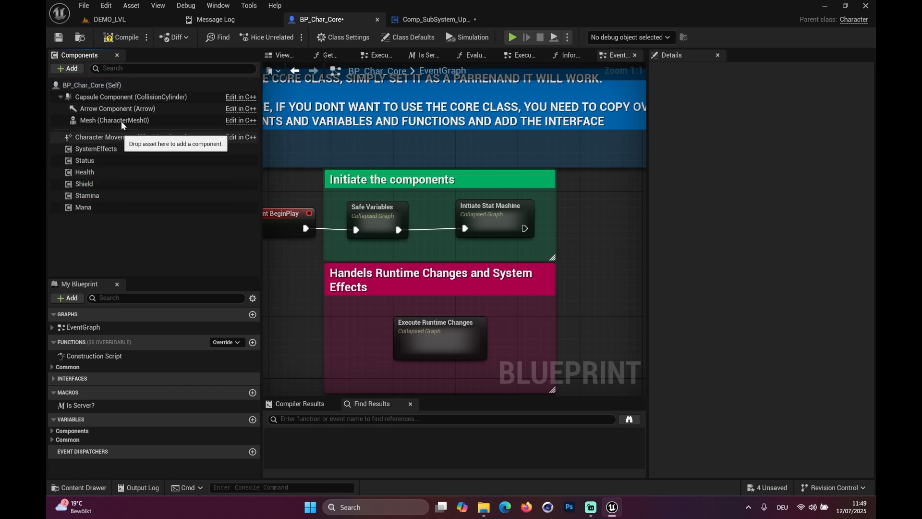
pyautogui.click(60, 37)
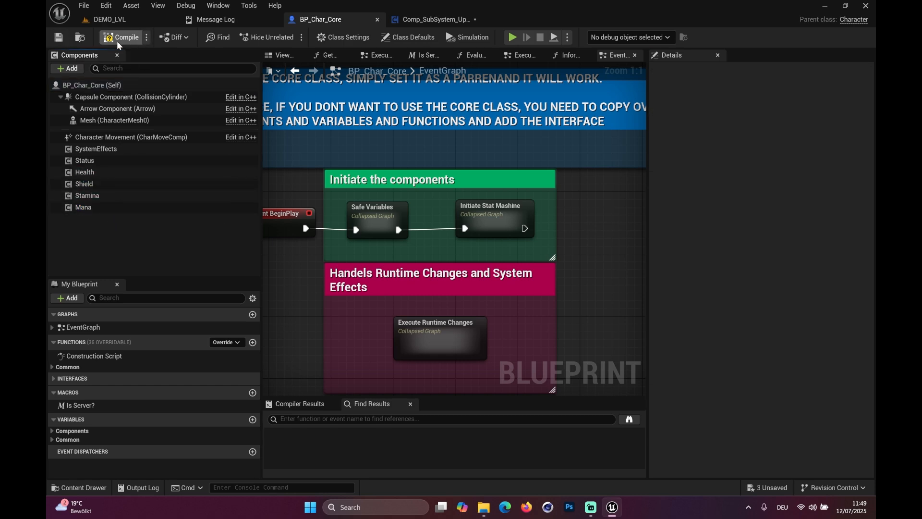
pyautogui.click(111, 20)
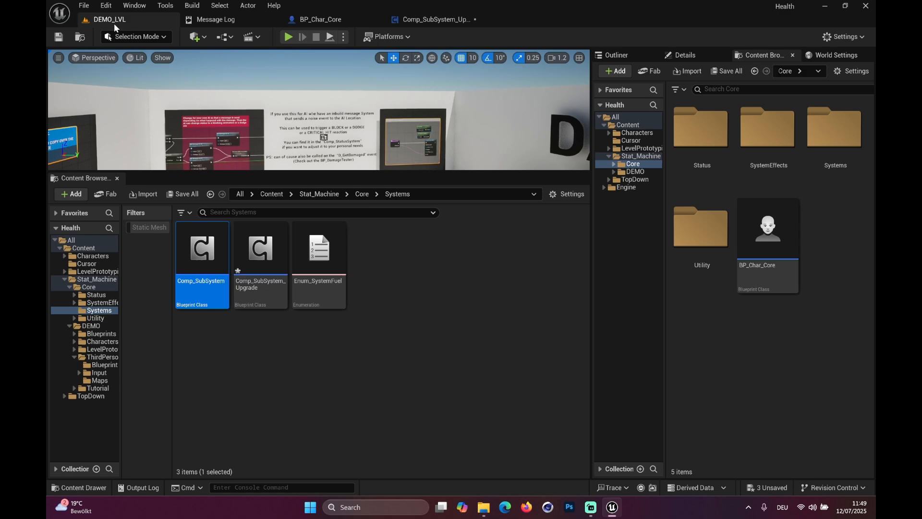
pyautogui.click(372, 324)
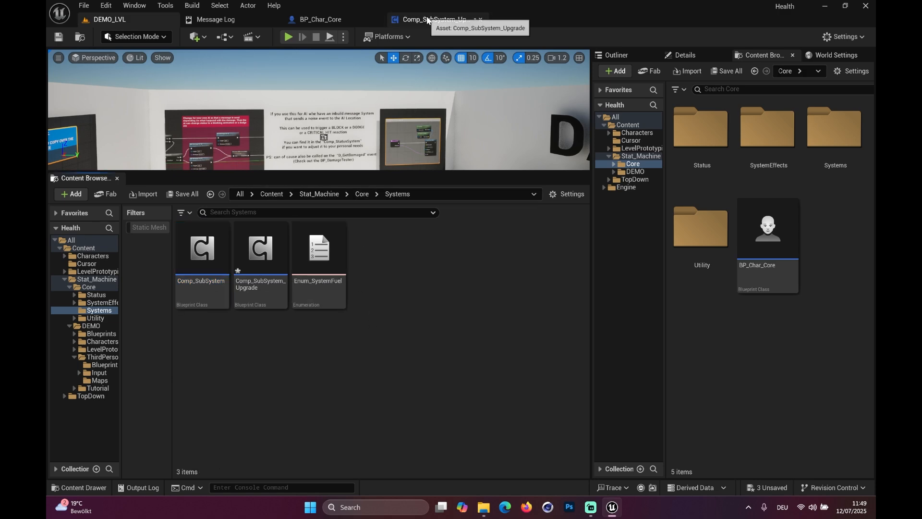
pyautogui.click(427, 20)
pyautogui.click(311, 20)
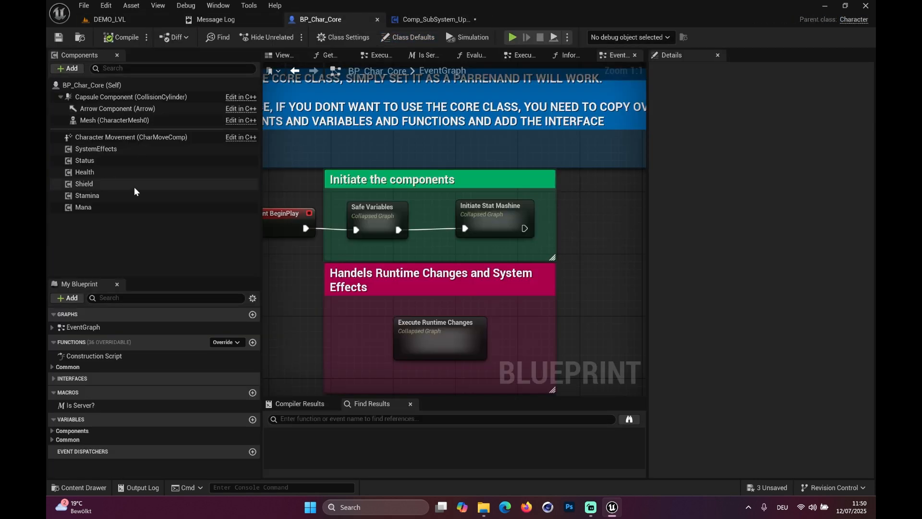
# Open the Enum_Systems enumeration from the level editor's Core > Utility > Enums folder
pyautogui.click(134, 17)
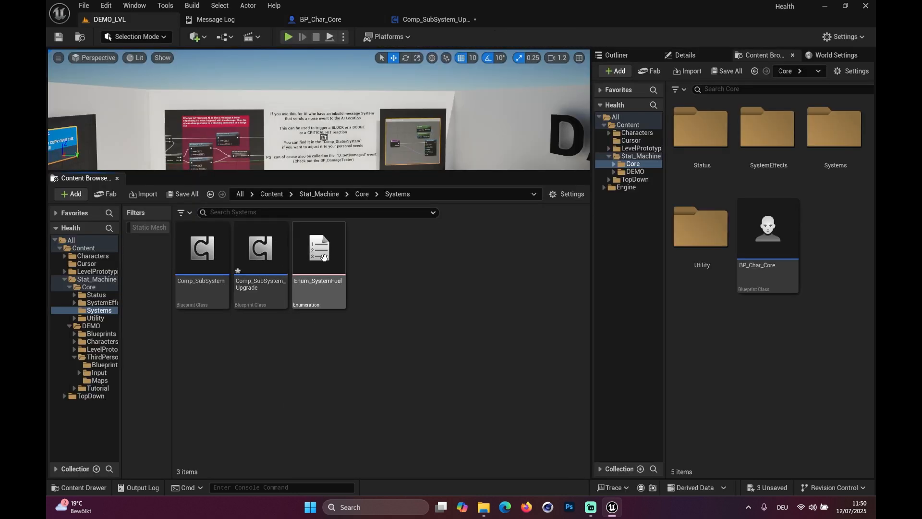
pyautogui.click(363, 193)
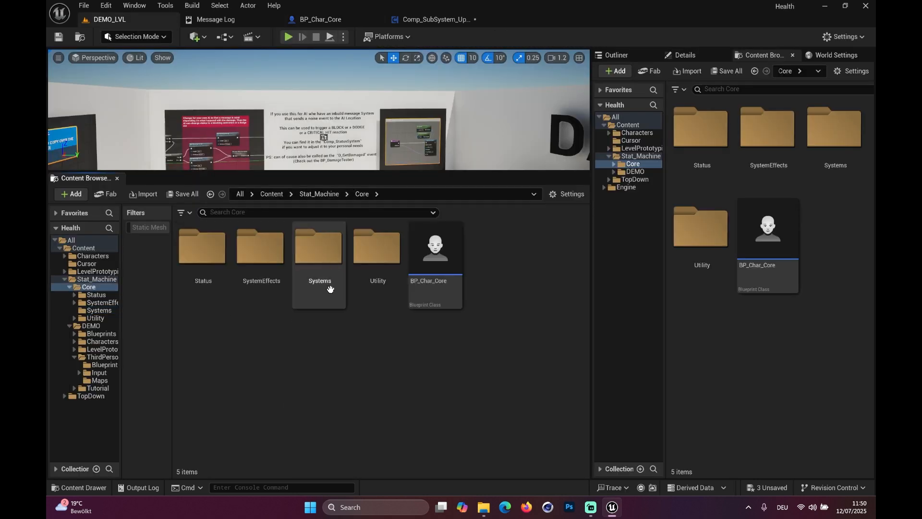
pyautogui.doubleClick(390, 260)
pyautogui.doubleClick(207, 252)
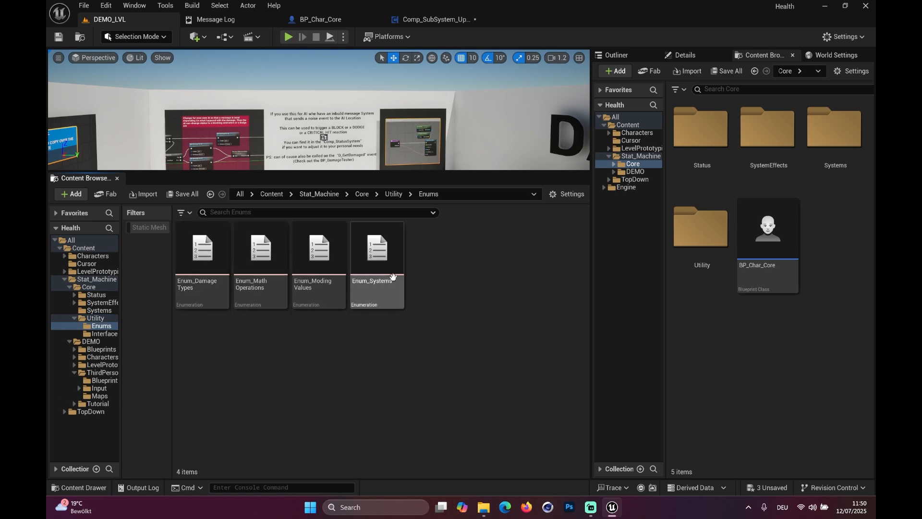
pyautogui.doubleClick(379, 249)
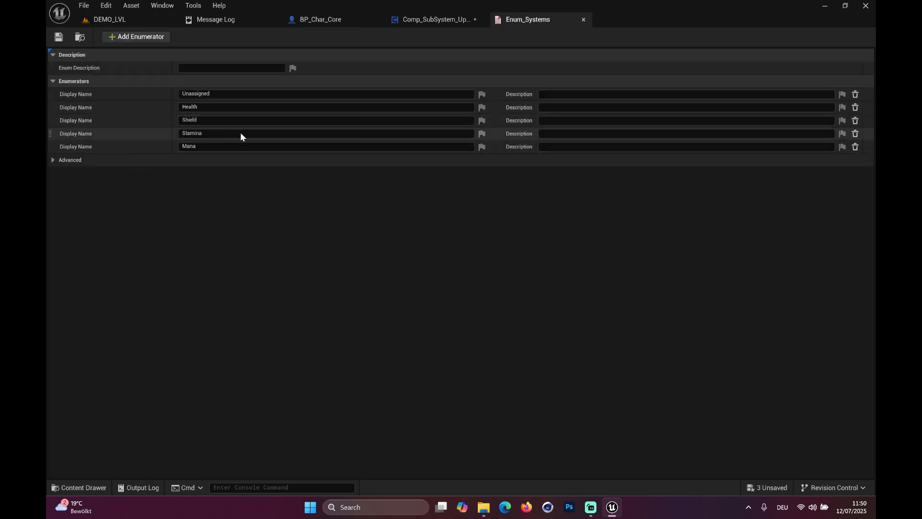
# Add an enumerator named Thirst to Enum_Systems, save the asset and close it
pyautogui.click(385, 21)
pyautogui.click(533, 20)
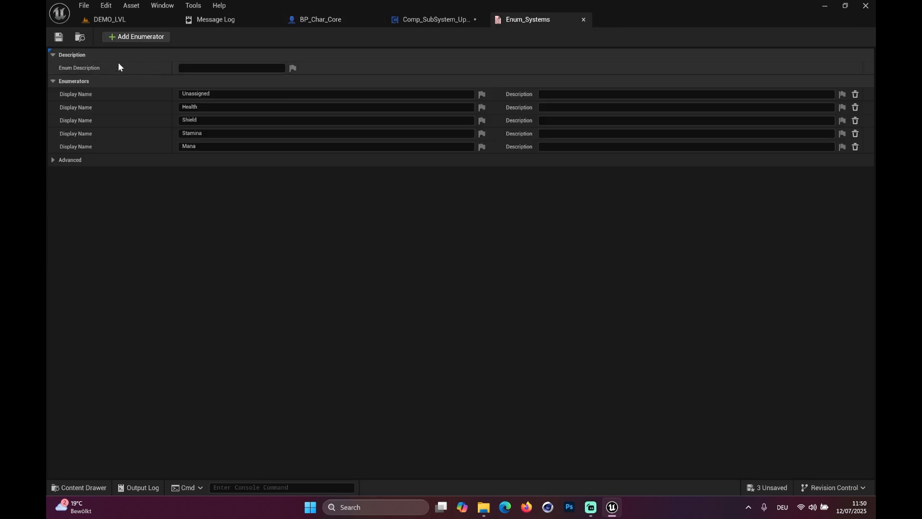
pyautogui.click(138, 38)
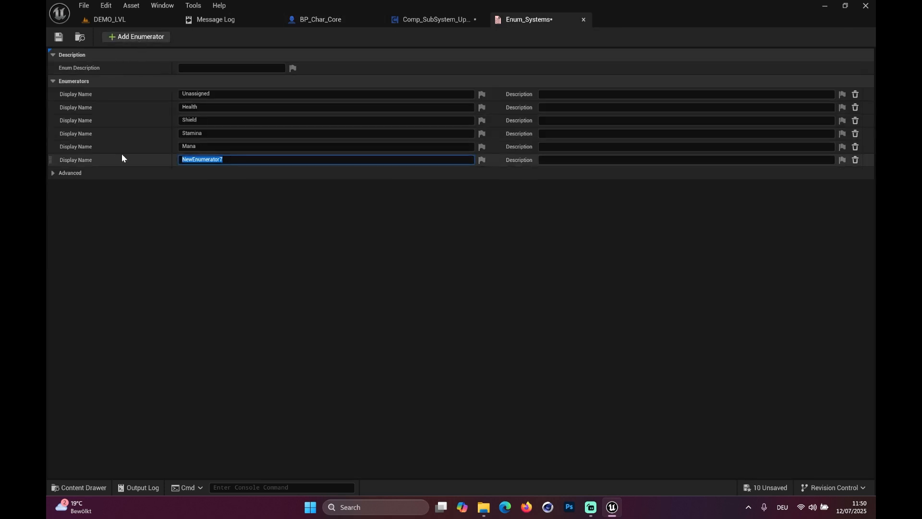
pyautogui.write('Thirst')
pyautogui.press('Return')
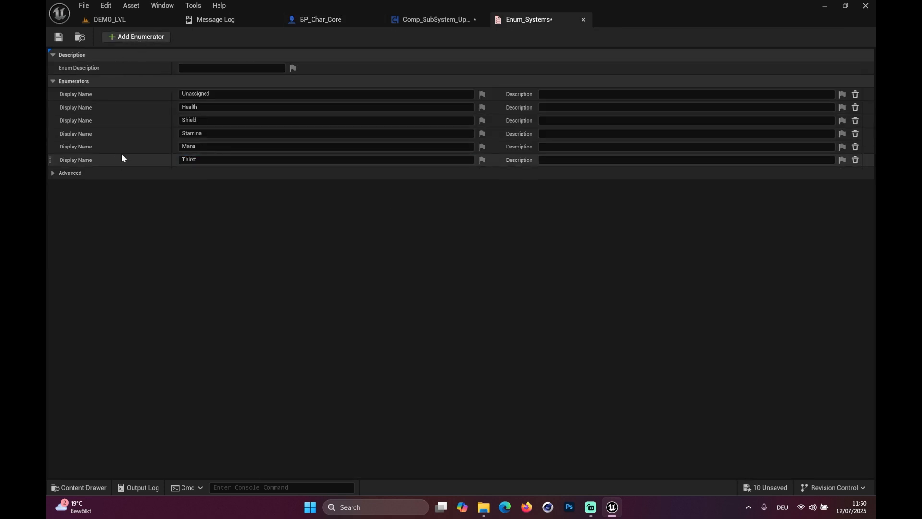
pyautogui.click(56, 34)
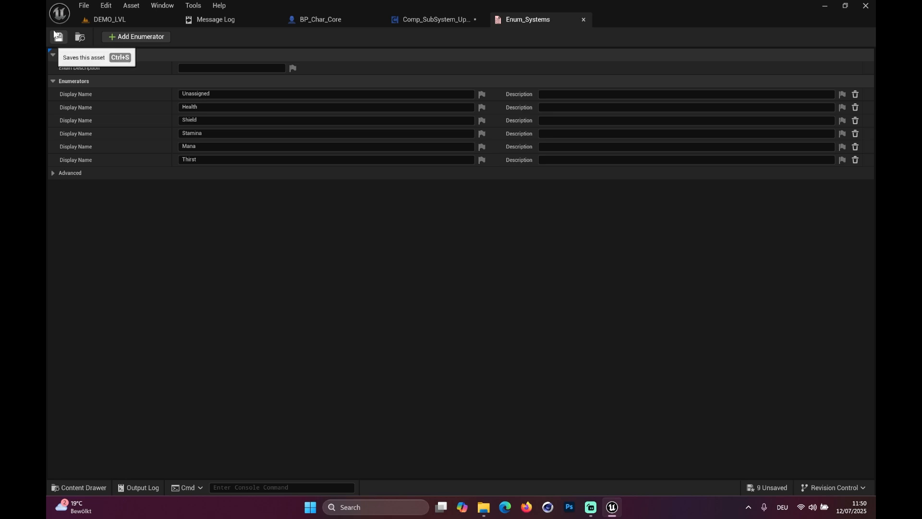
pyautogui.click(583, 19)
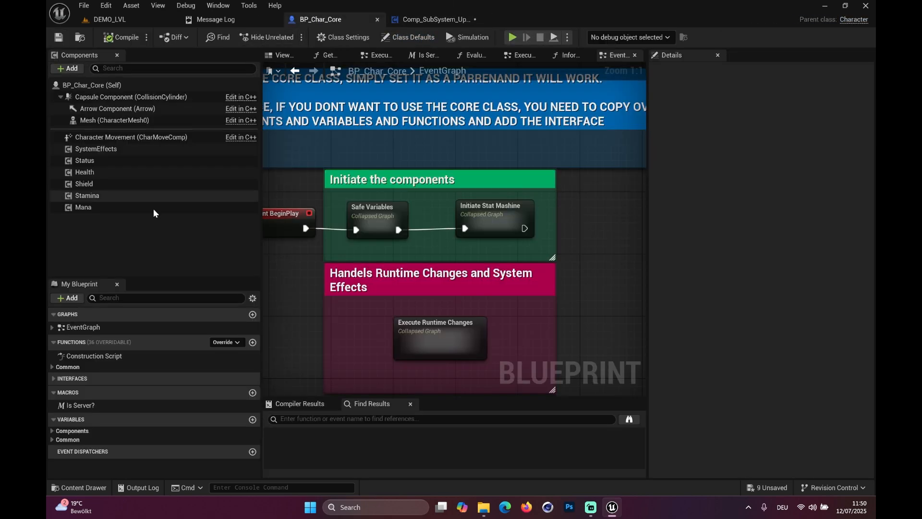
# Duplicate the Mana component in BP_Char_Core and name the copy Thirst
pyautogui.click(89, 209)
pyautogui.rightClick(90, 210)
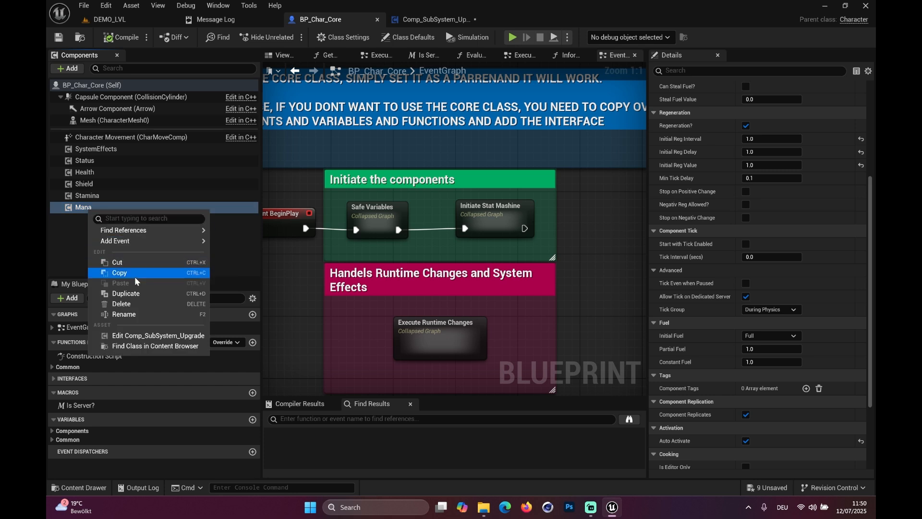
pyautogui.click(133, 294)
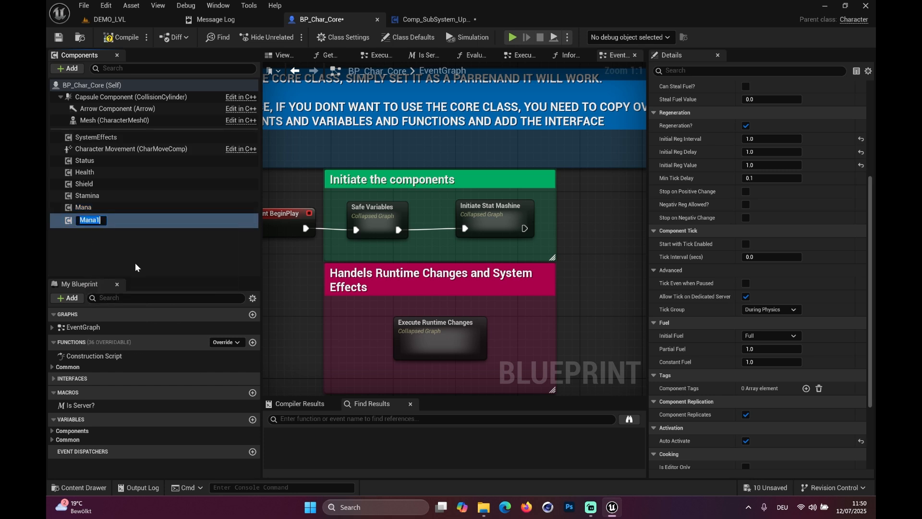
pyautogui.write('Thirst')
pyautogui.press('Return')
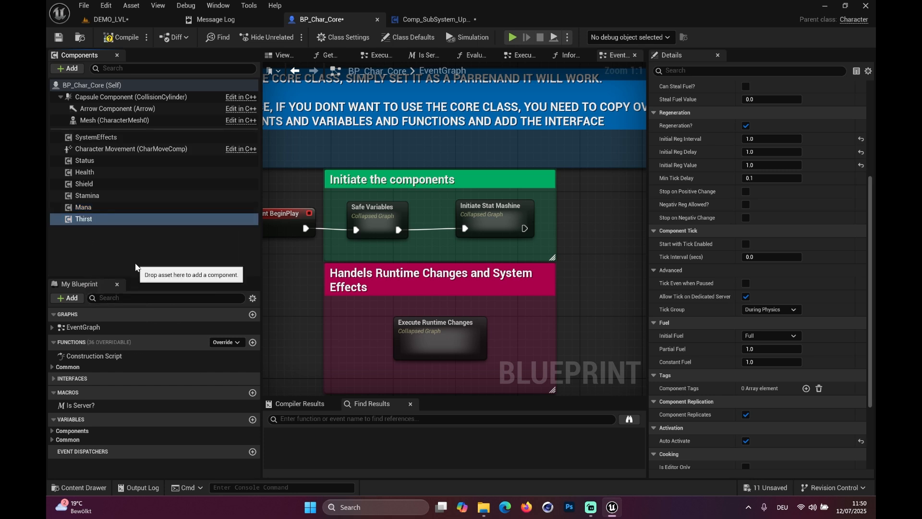
pyautogui.click(68, 68)
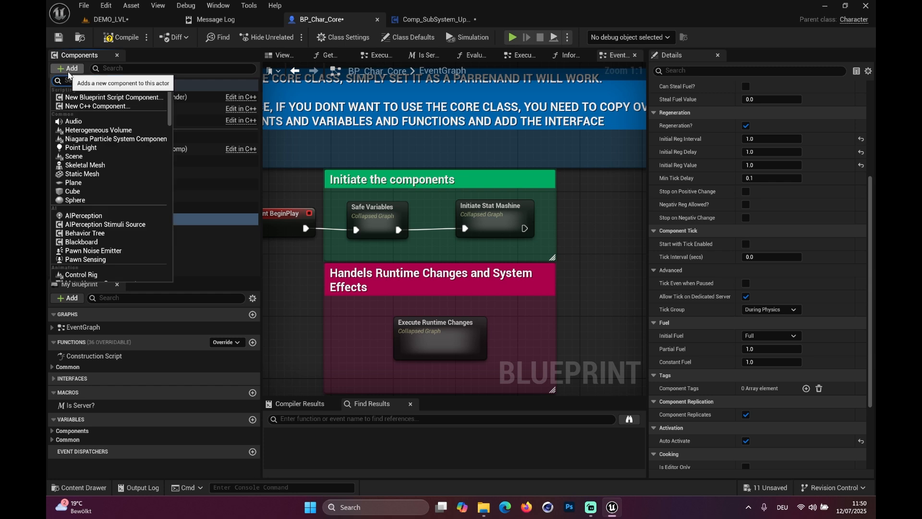
pyautogui.write('subs')
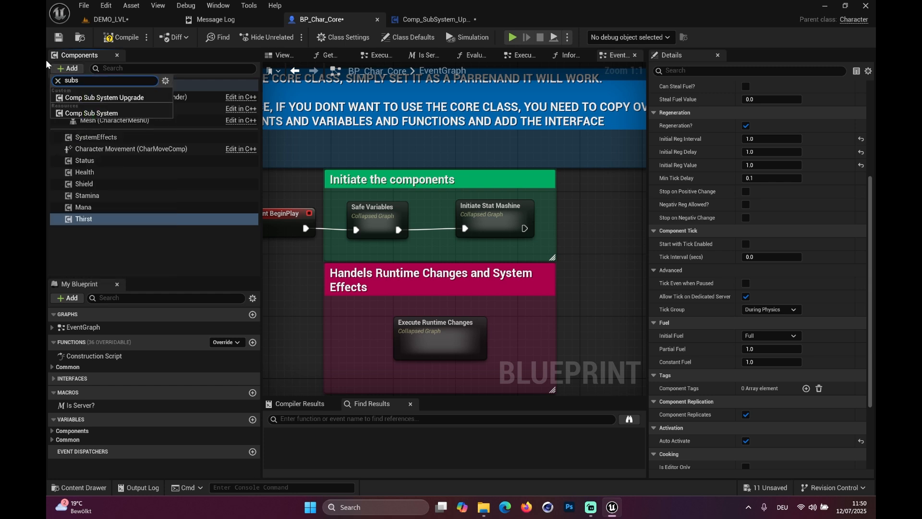
pyautogui.click(127, 250)
# Allow negative regeneration on the Thirst component, set Initial Reg Interval to 5 and Min Tick Delay to -1, and compile the blueprint
pyautogui.click(139, 219)
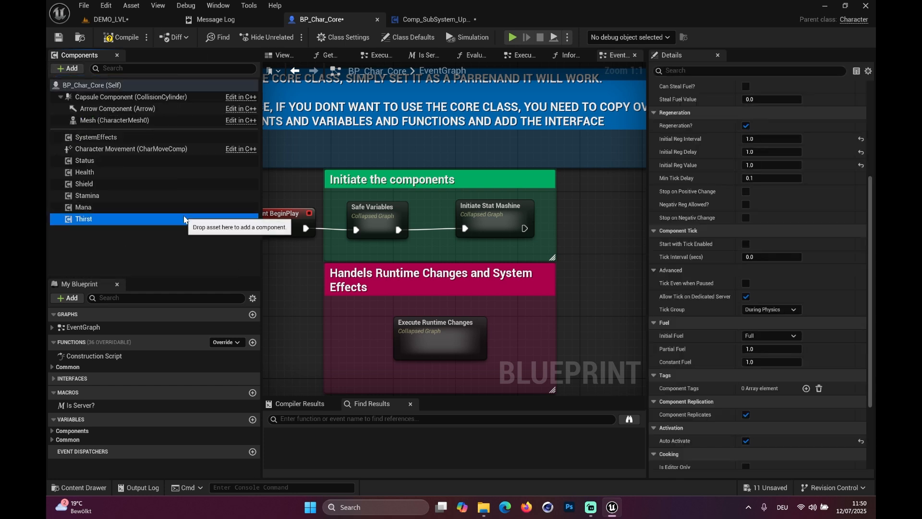
pyautogui.scroll(5, 698, 226)
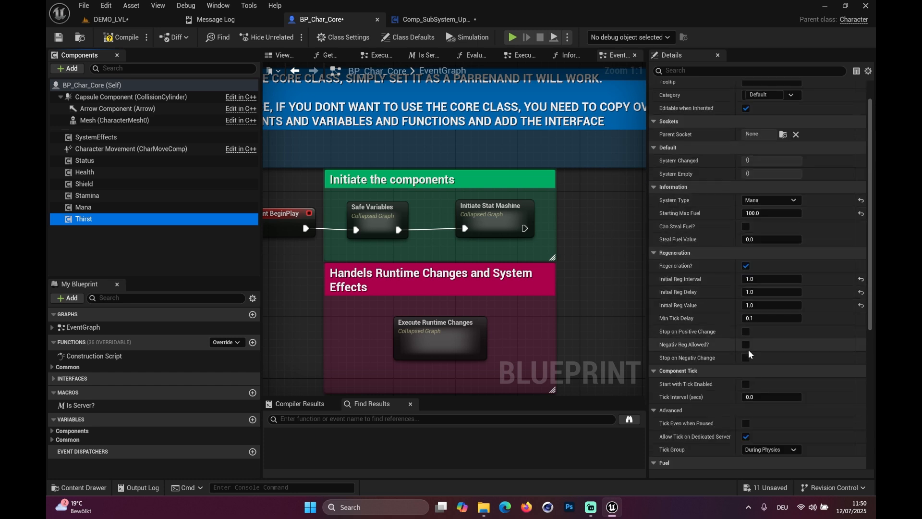
pyautogui.click(747, 345)
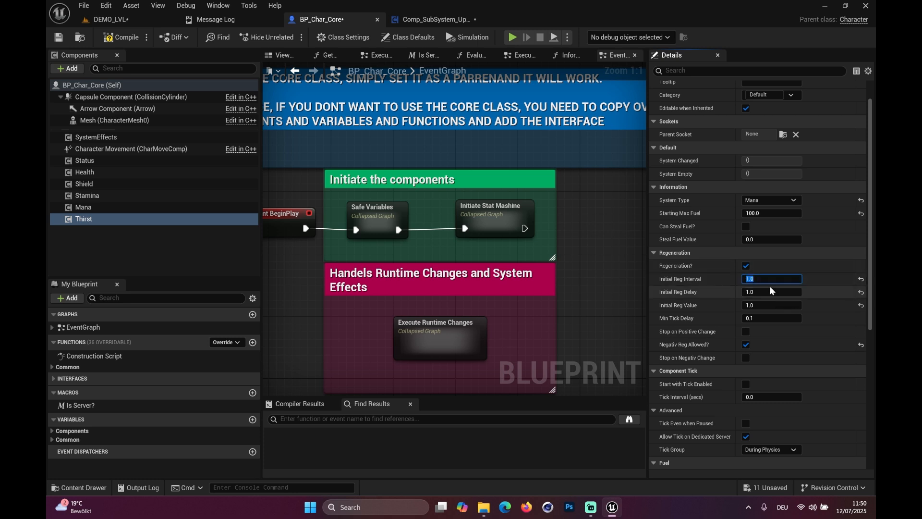
pyautogui.write('5')
pyautogui.click(769, 292)
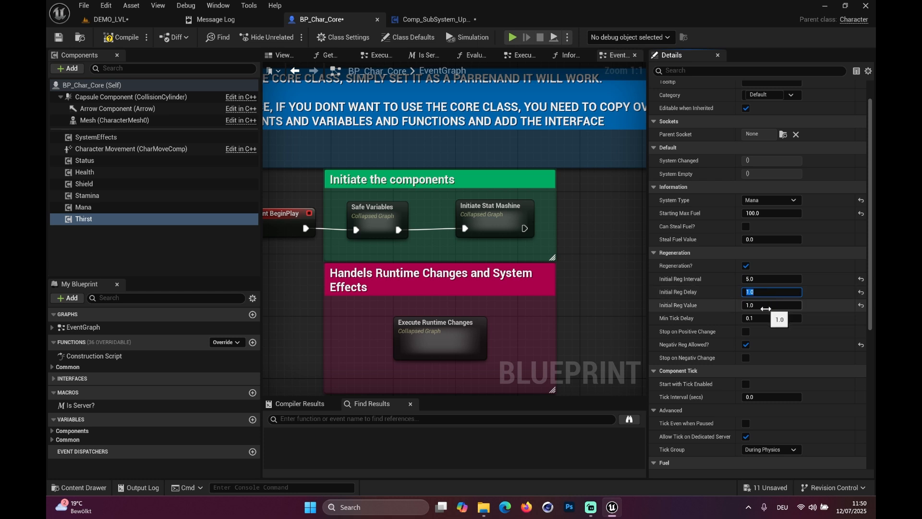
pyautogui.click(765, 318)
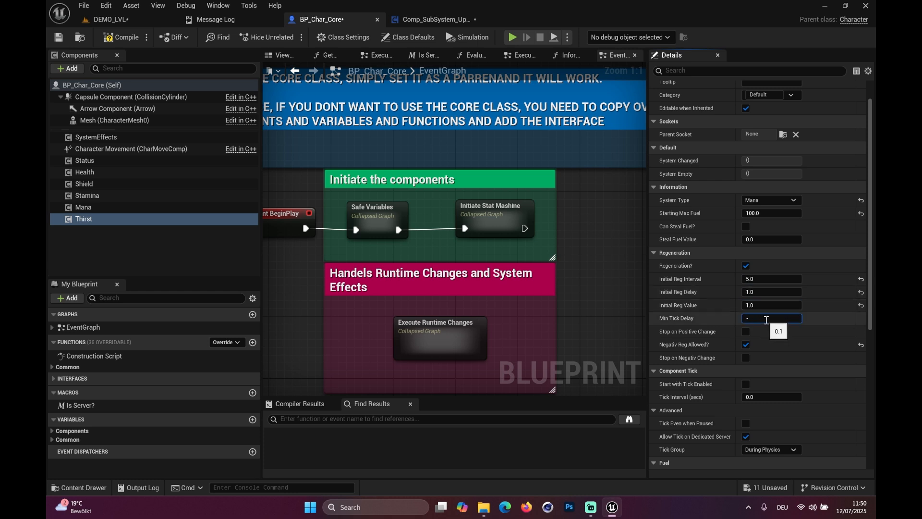
pyautogui.write('-1')
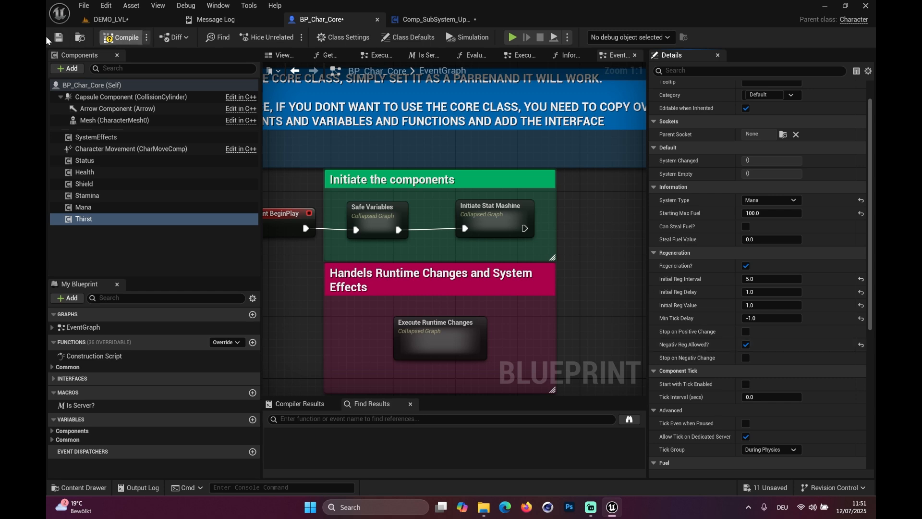
pyautogui.click(103, 41)
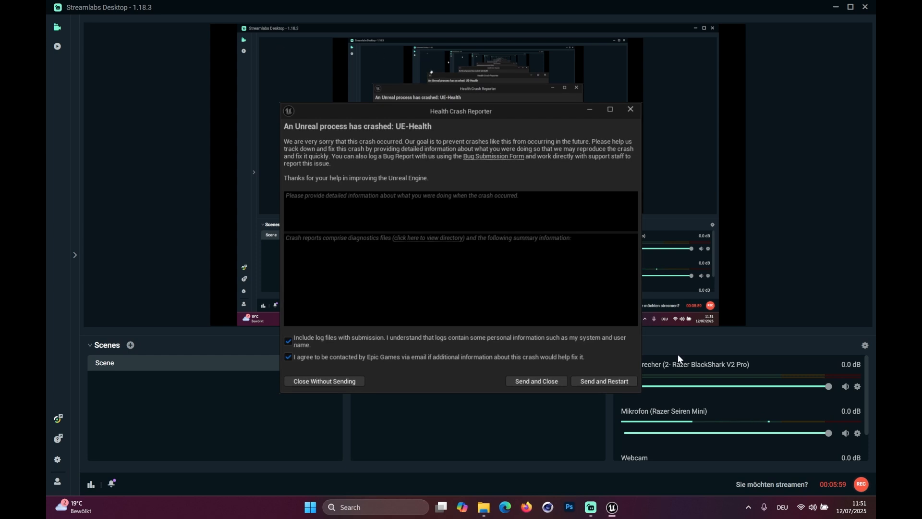
# Send the crash report, restart the Unreal editor and check Enum_Systems for the Thirst enumerator
pyautogui.click(616, 384)
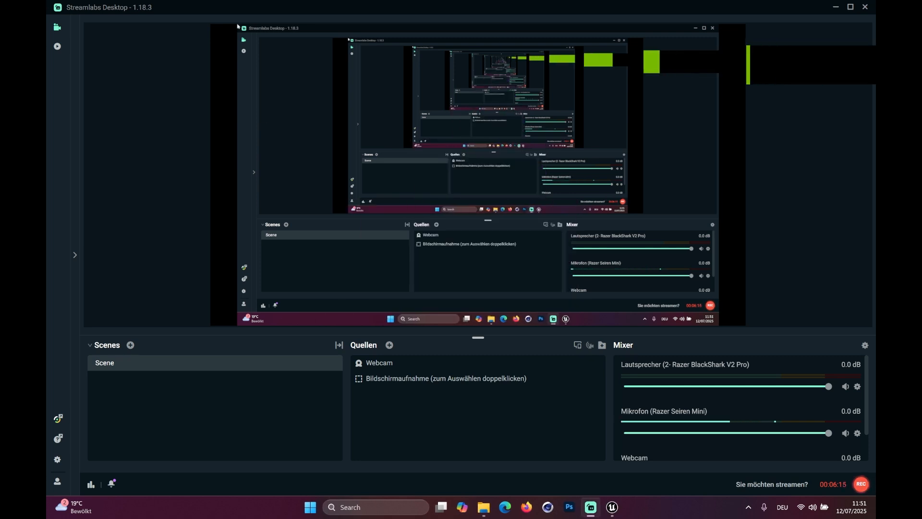
pyautogui.click(590, 507)
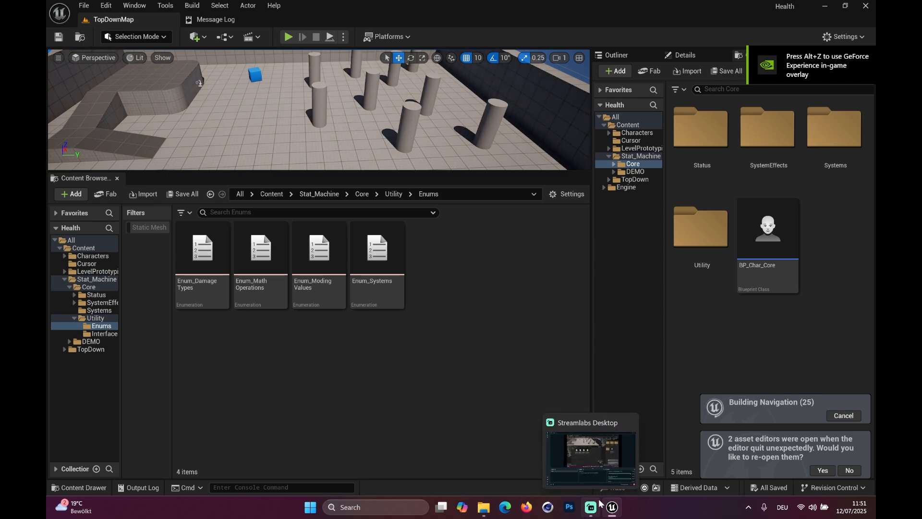
pyautogui.doubleClick(373, 250)
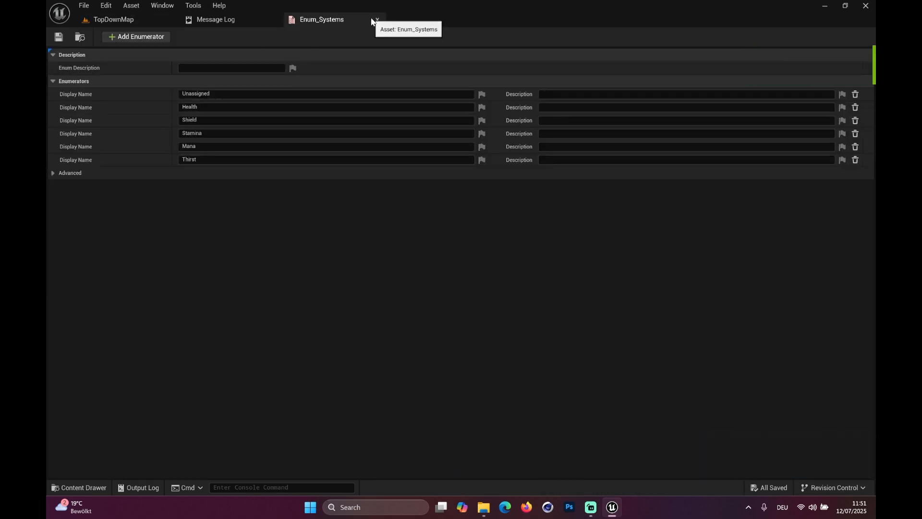
pyautogui.click(377, 19)
# Reopen BP_Char_Core from the Core folder, duplicate the Mana component and name the copy Thirst
pyautogui.click(132, 19)
pyautogui.doubleClick(764, 254)
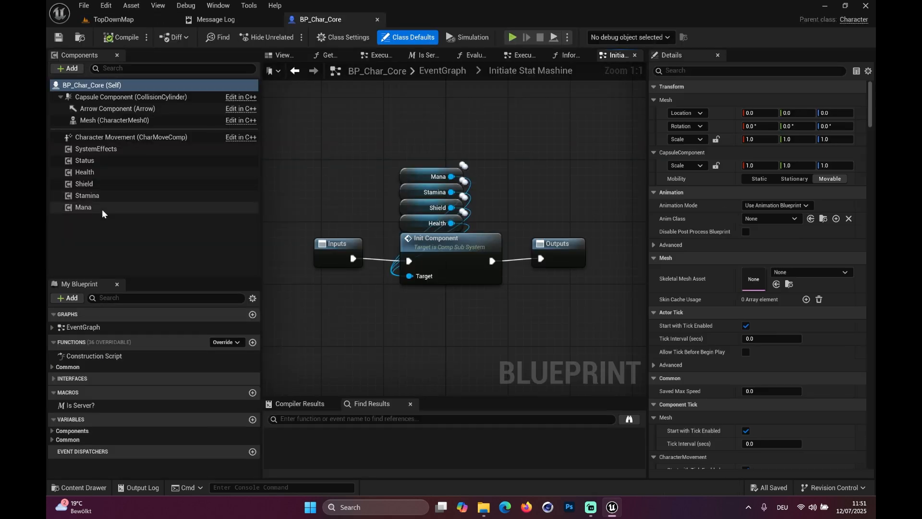
pyautogui.click(94, 208)
pyautogui.rightClick(95, 209)
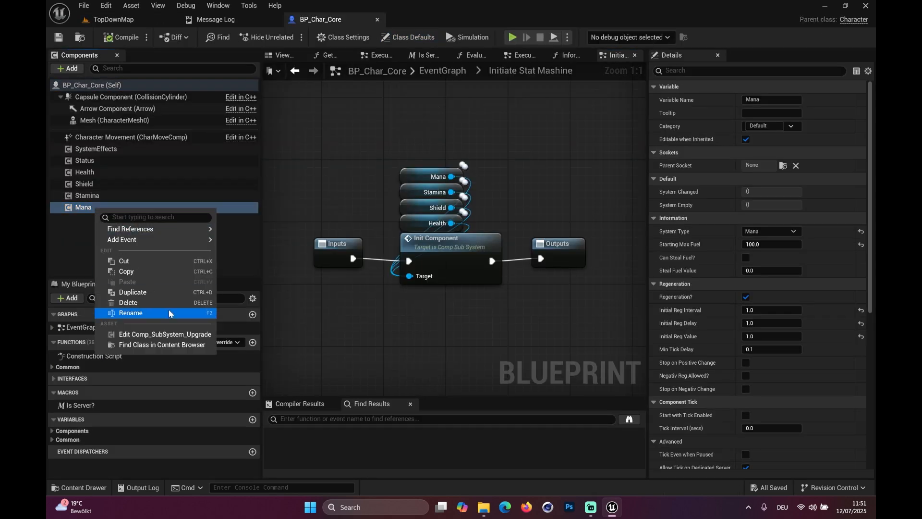
pyautogui.click(155, 292)
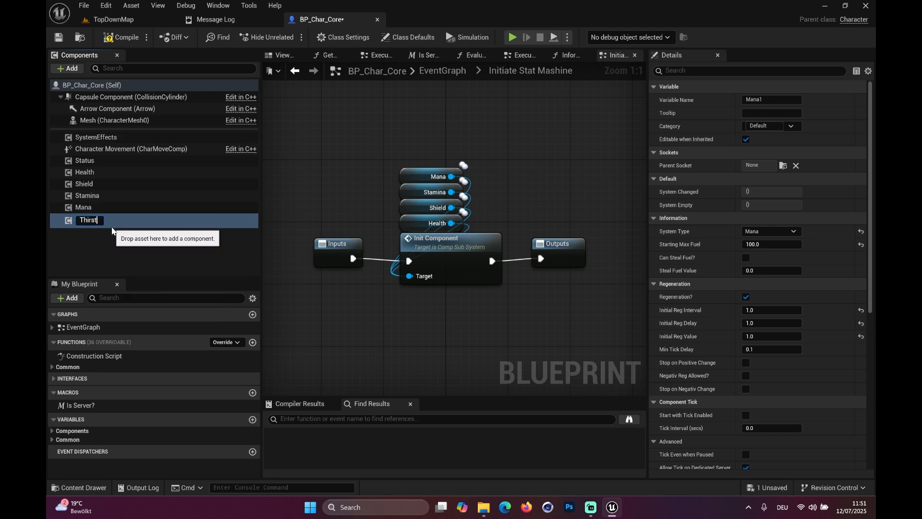
pyautogui.press('Return')
# Set the Thirst component's System Type to Thirst, allow negative regeneration on it and save the blueprint
pyautogui.click(766, 231)
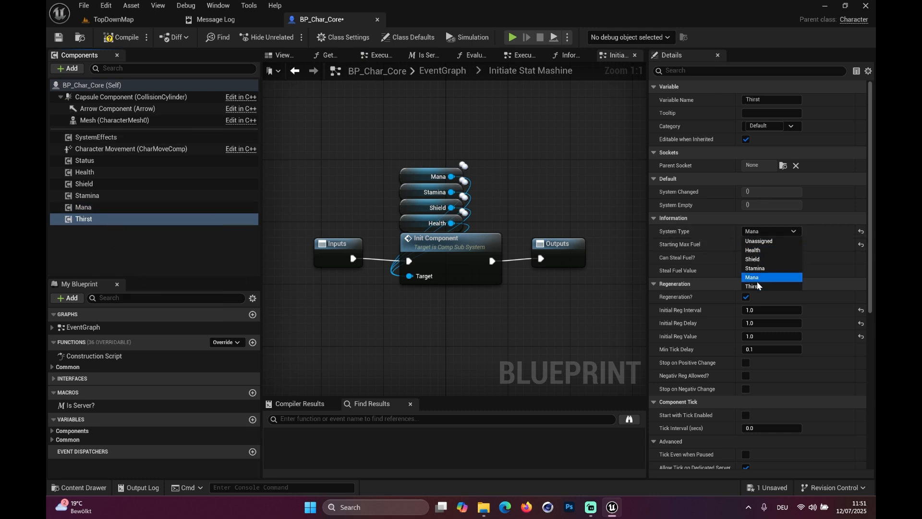
pyautogui.click(757, 286)
pyautogui.click(745, 376)
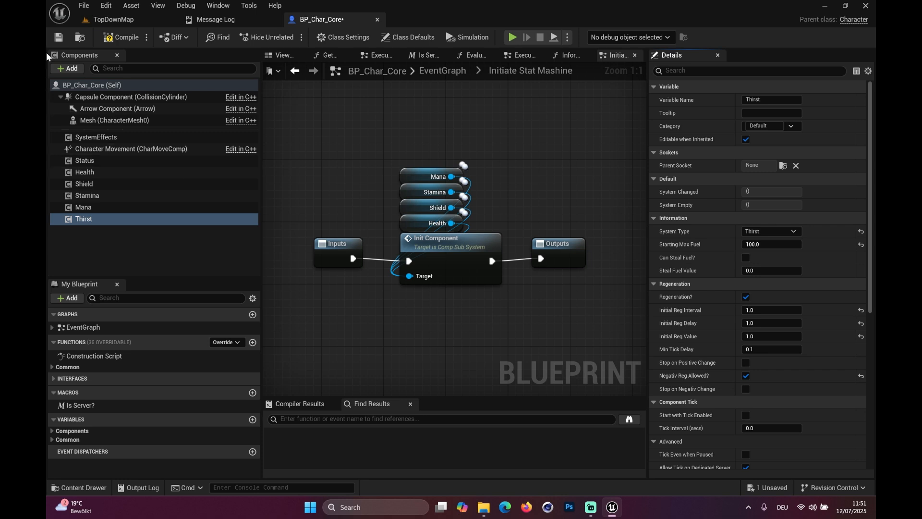
pyautogui.click(58, 37)
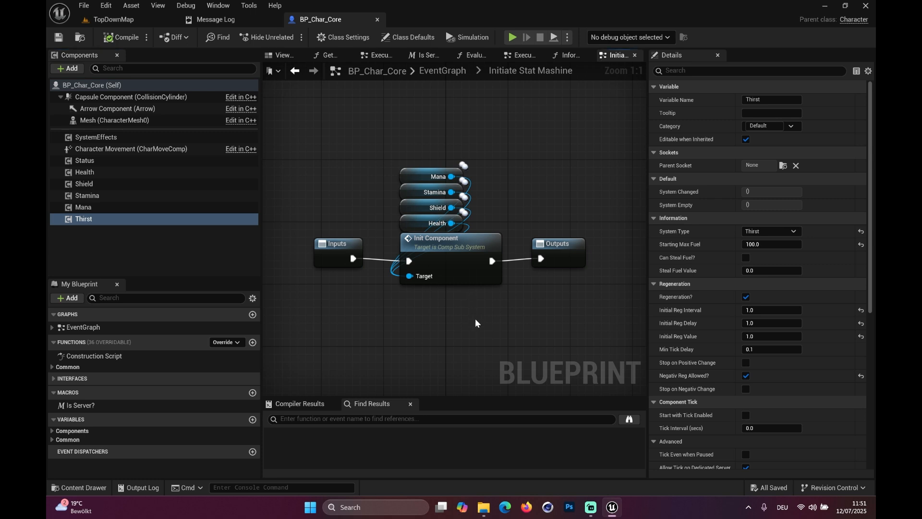
# Open the DEMO_LVL level, play-test it full screen and stop the session
pyautogui.click(83, 5)
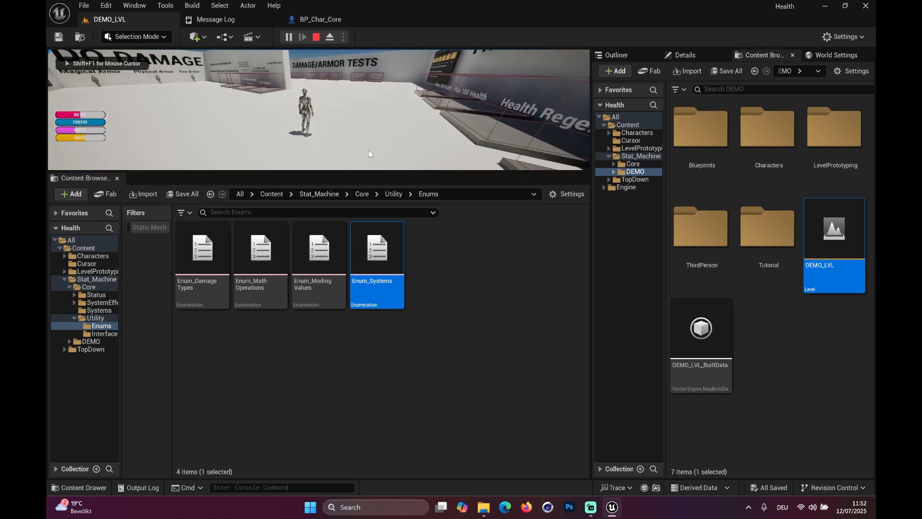
pyautogui.press('F11')
pyautogui.press('Escape')
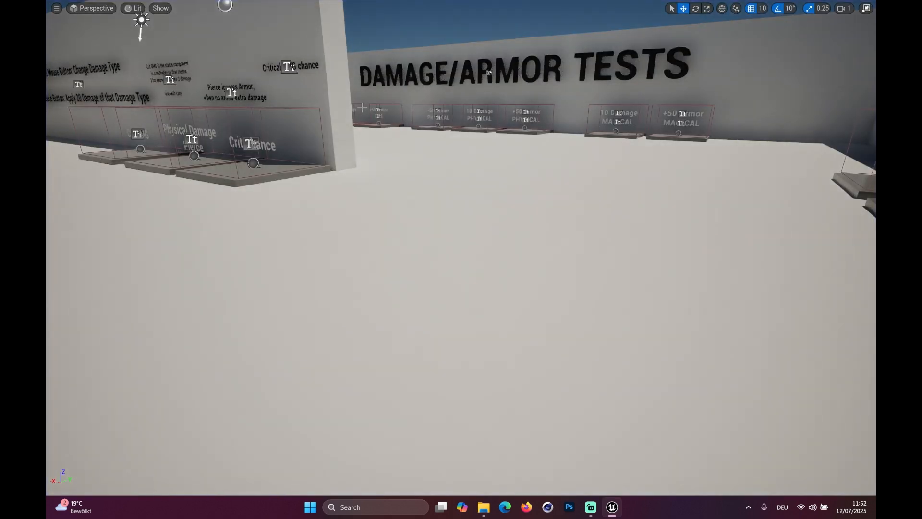
pyautogui.press('F11')
# Open the BP_ThirdPersonCharacter blueprint from the ThirdPerson Blueprints folder inside DEMO
pyautogui.click(310, 20)
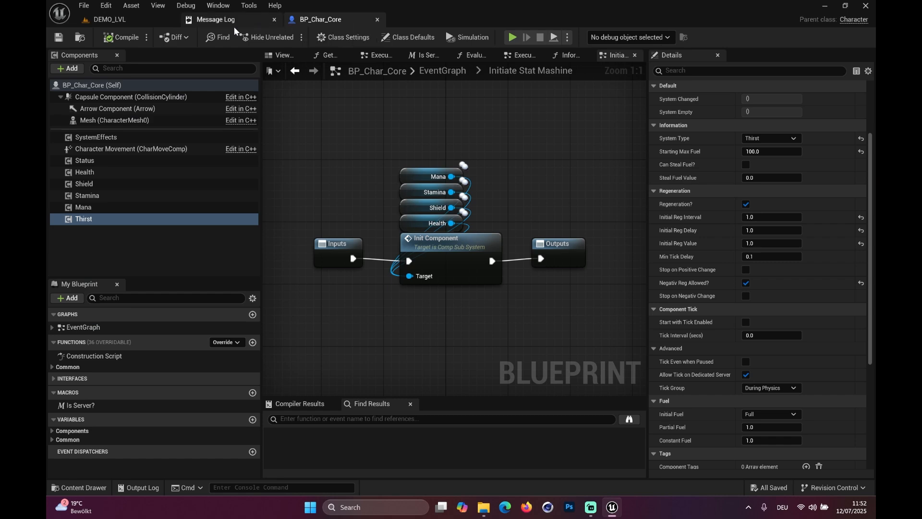
pyautogui.click(106, 20)
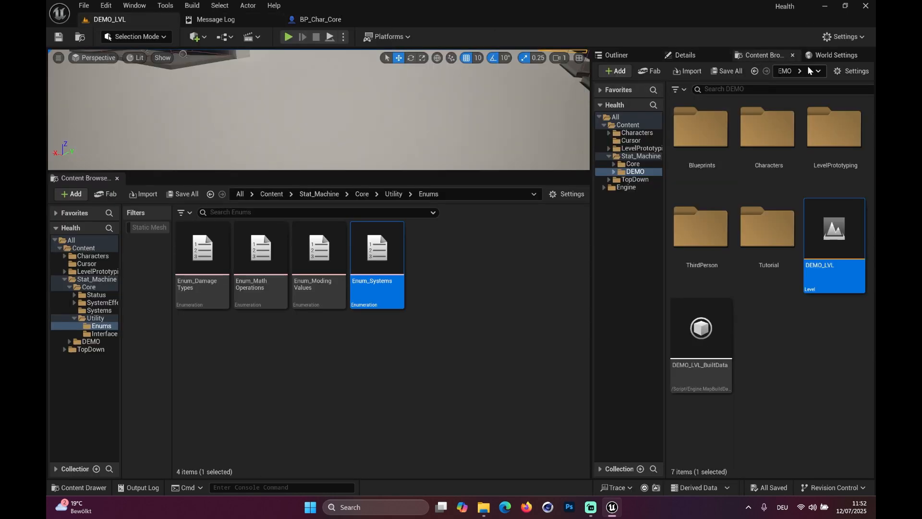
pyautogui.click(834, 56)
pyautogui.click(812, 165)
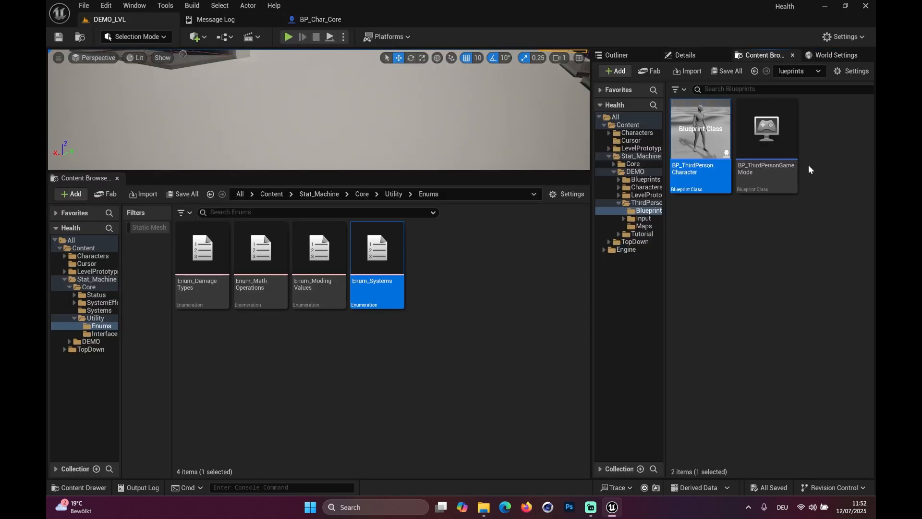
pyautogui.doubleClick(700, 144)
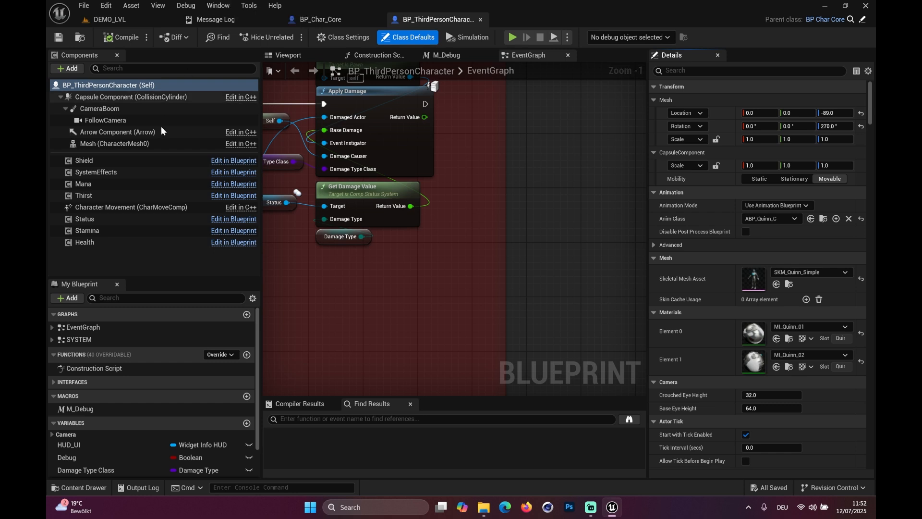
# Set the Stamina component's Initial Reg Interval to 2 and Initial Reg Value to -5, allow negative regeneration, and save the blueprint
pyautogui.click(101, 231)
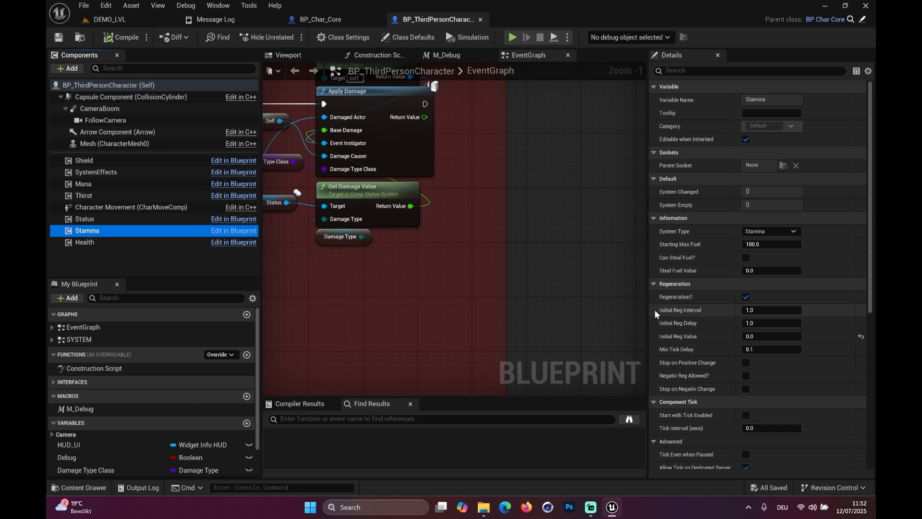
pyautogui.click(769, 310)
pyautogui.write('2')
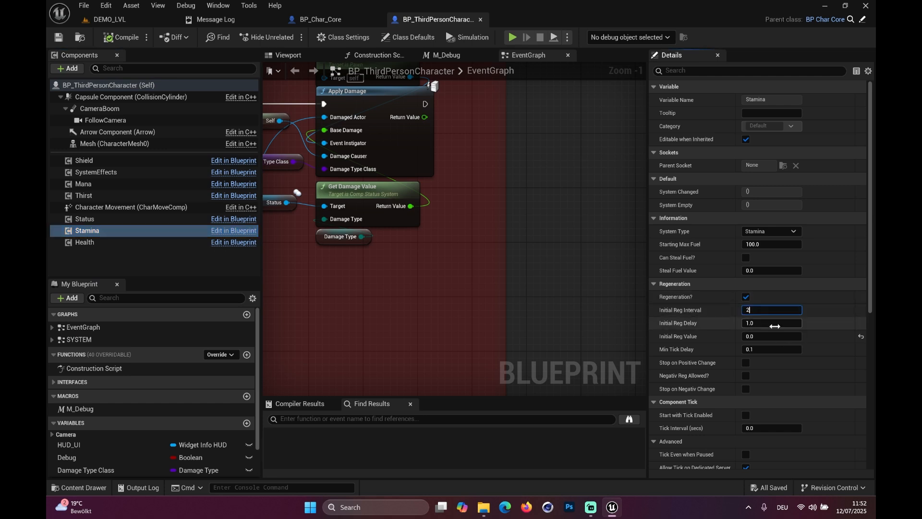
pyautogui.click(745, 375)
pyautogui.click(768, 337)
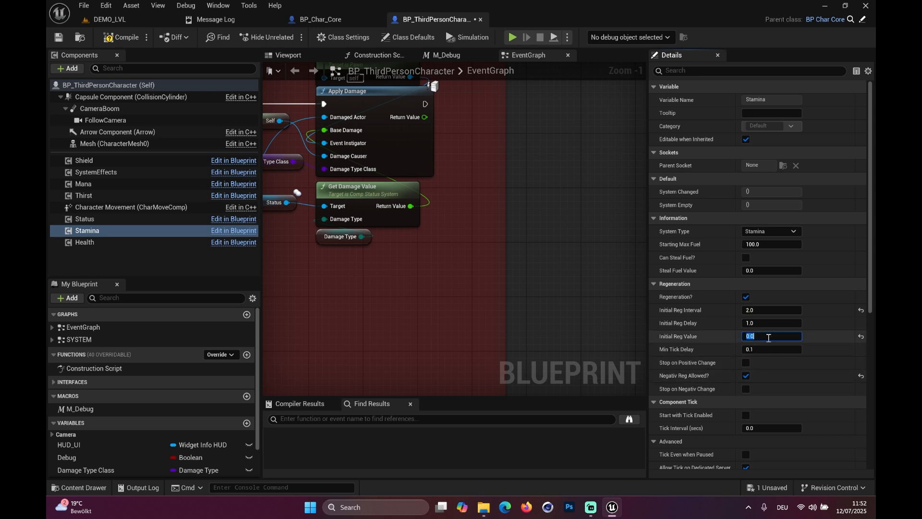
pyautogui.write('-5')
pyautogui.press('Return')
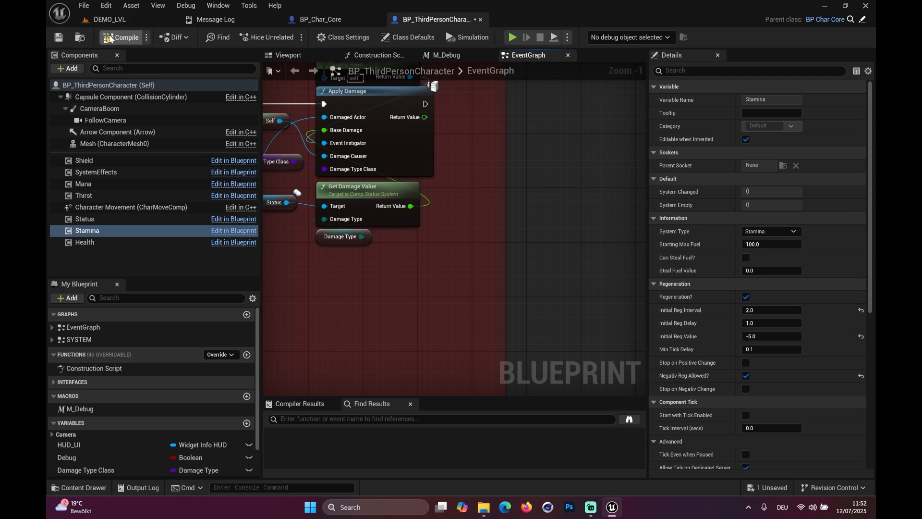
pyautogui.click(59, 38)
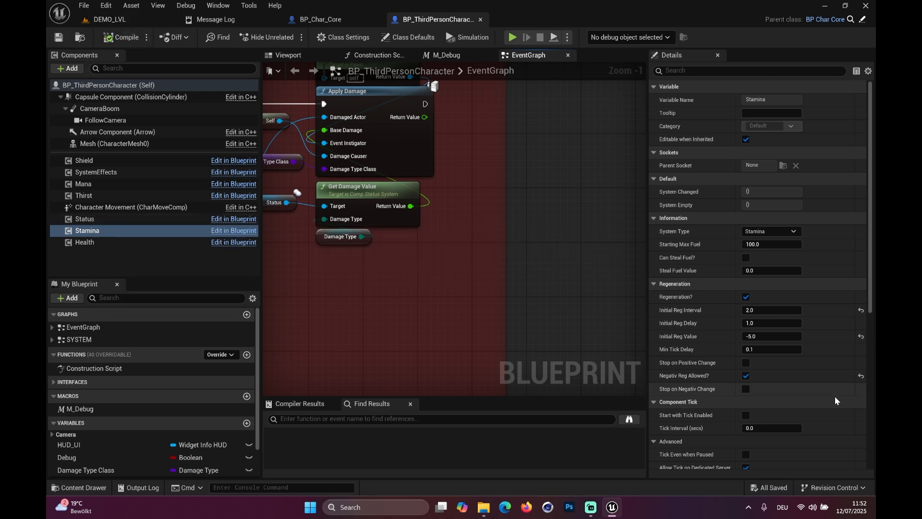
# Play-test DEMO_LVL full screen to check how the stamina bar drains, and end the session
pyautogui.click(92, 241)
pyautogui.click(94, 196)
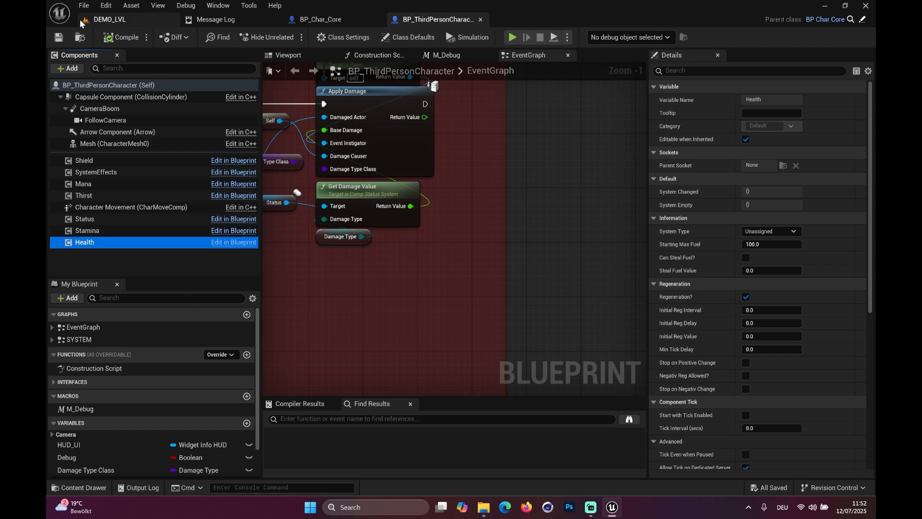
pyautogui.click(109, 20)
pyautogui.click(290, 36)
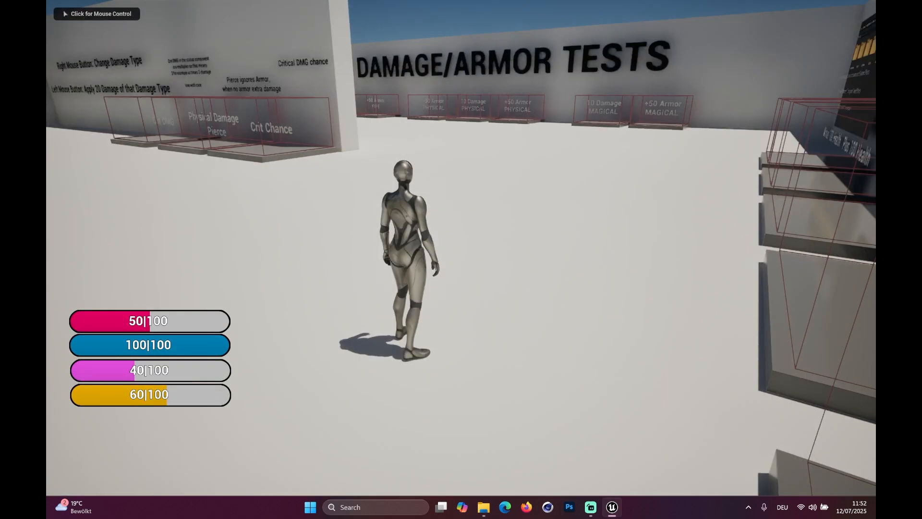
pyautogui.click(436, 228)
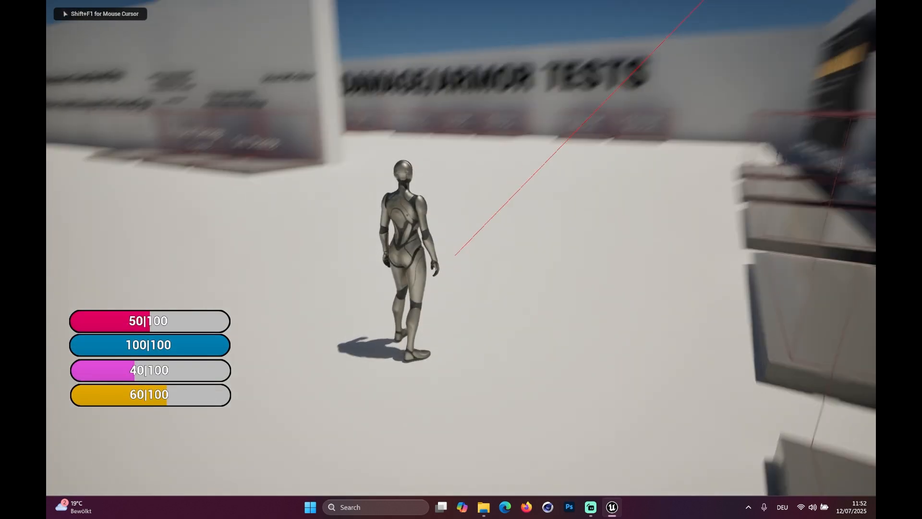
pyautogui.press('w')
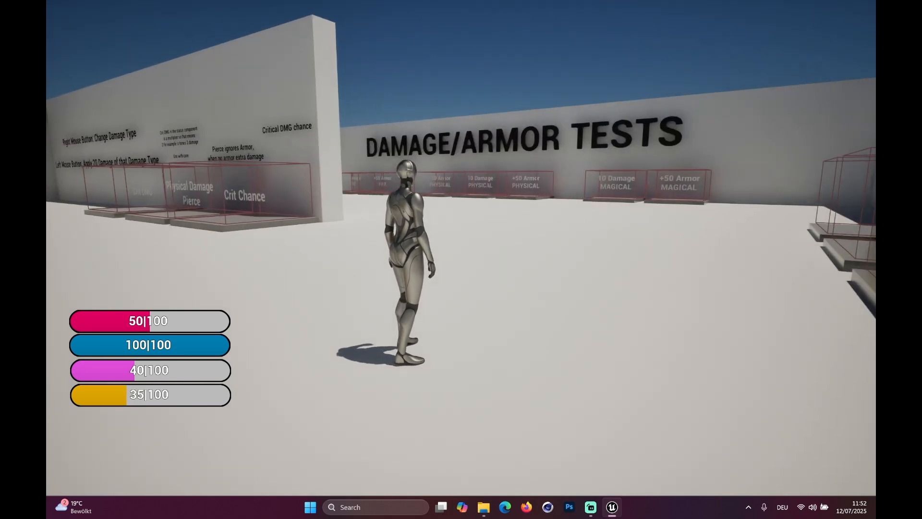
pyautogui.press('Escape')
pyautogui.click(307, 76)
pyautogui.press('F11')
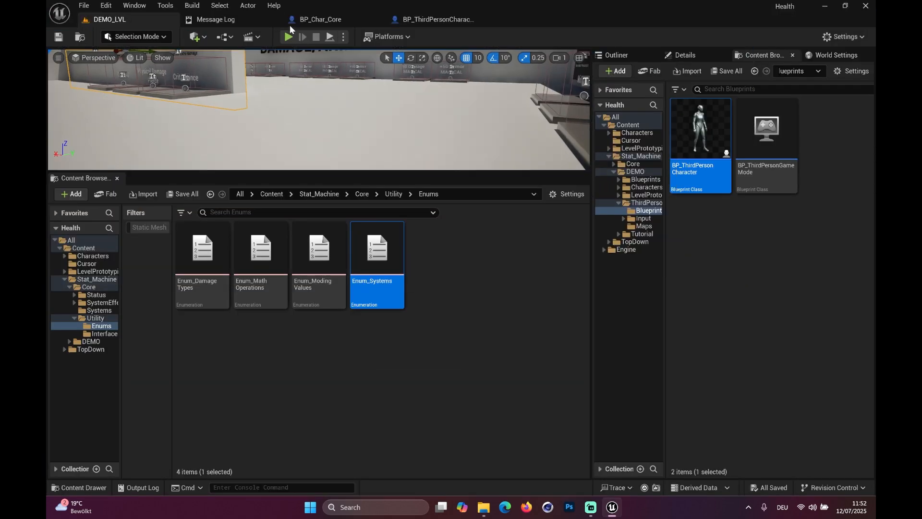
pyautogui.click(355, 20)
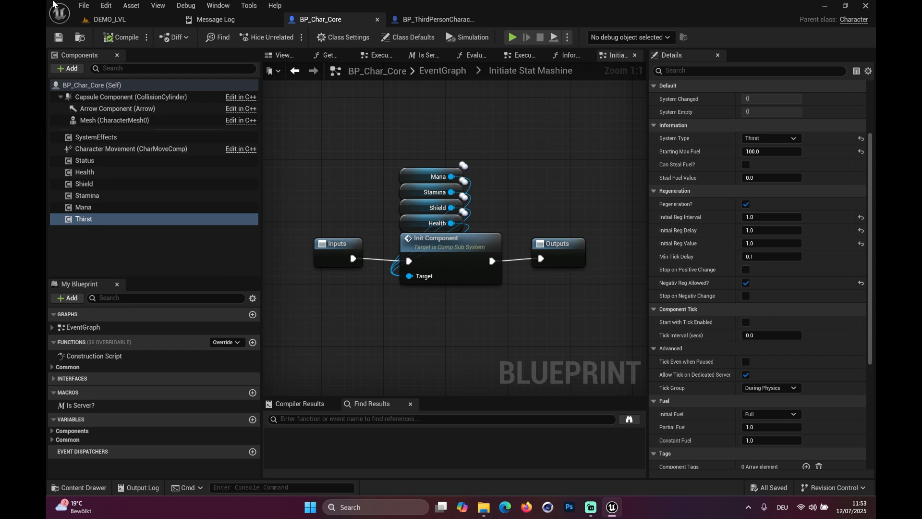
pyautogui.click(135, 18)
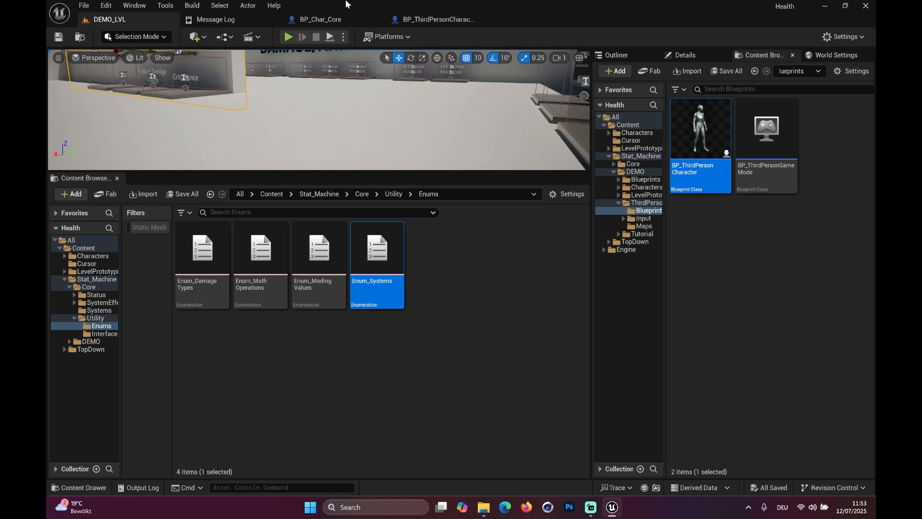
pyautogui.click(343, 345)
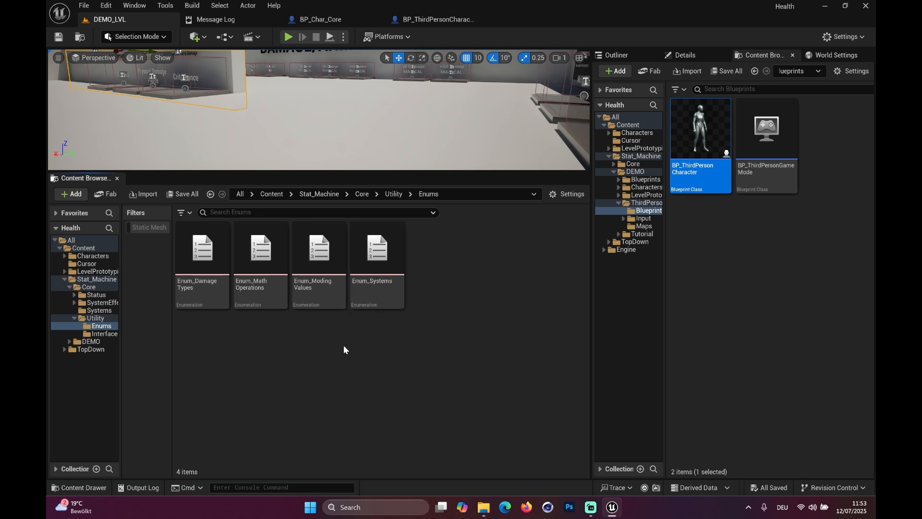
pyautogui.click(325, 196)
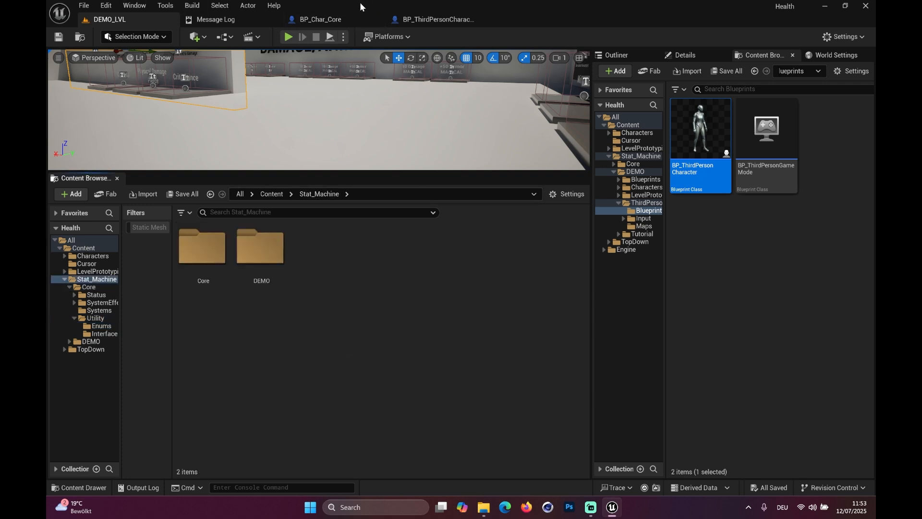
# Review the Thirst component's fuel, activation and event settings in BP_Char_Core
pyautogui.click(342, 20)
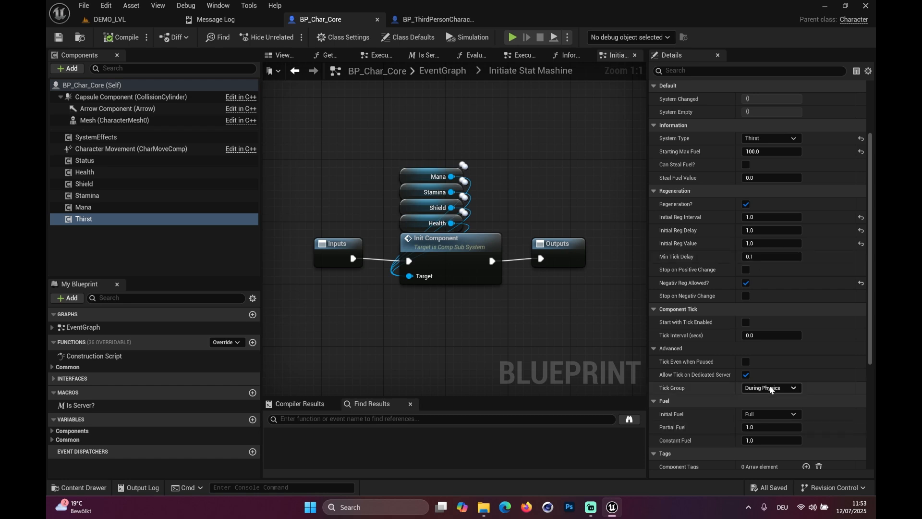
pyautogui.scroll(-3, 770, 389)
pyautogui.scroll(-3, 713, 424)
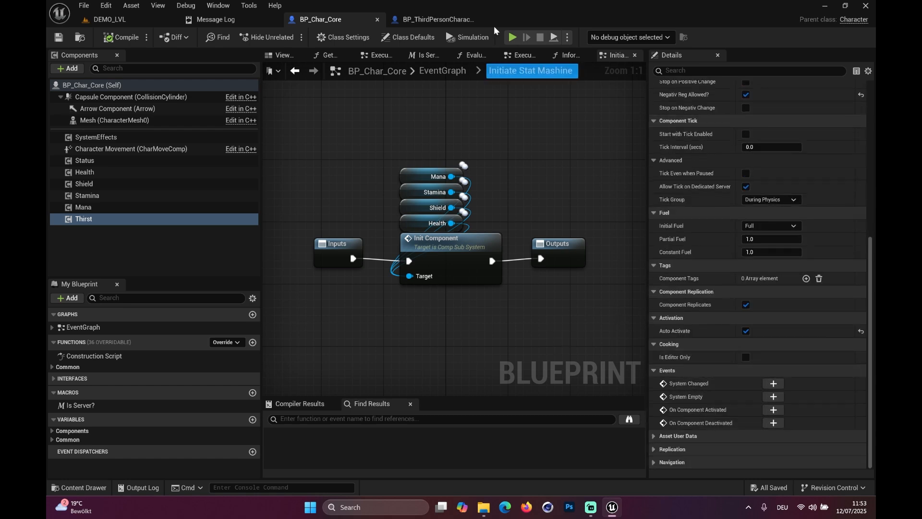
# Open the SYSTEM graph of BP_ThirdPersonCharacter and examine the System Changed event chains for each stat
pyautogui.click(434, 19)
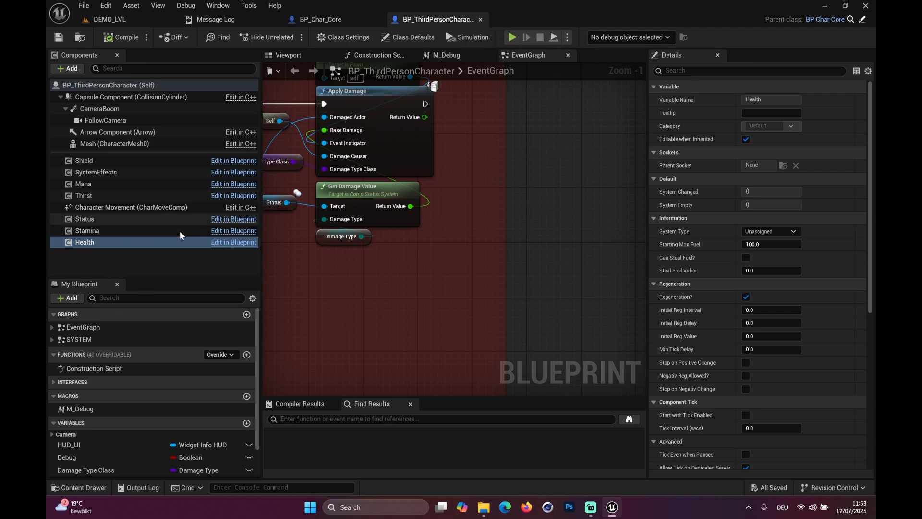
pyautogui.doubleClick(78, 339)
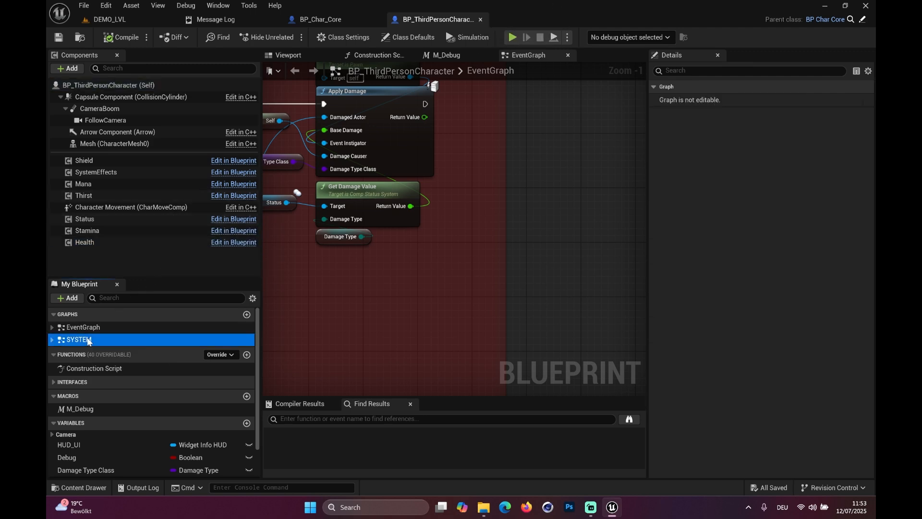
pyautogui.scroll(1, 307, 192)
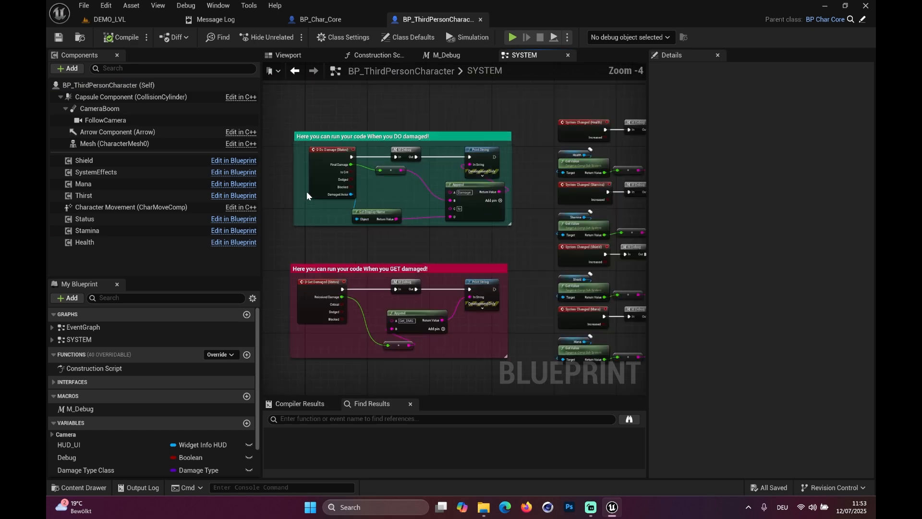
pyautogui.moveTo(411, 211); pyautogui.dragTo(395, 105, button='right')
pyautogui.scroll(4, 404, 214)
pyautogui.click(378, 204)
pyautogui.moveTo(449, 199); pyautogui.dragTo(386, 230, button='right')
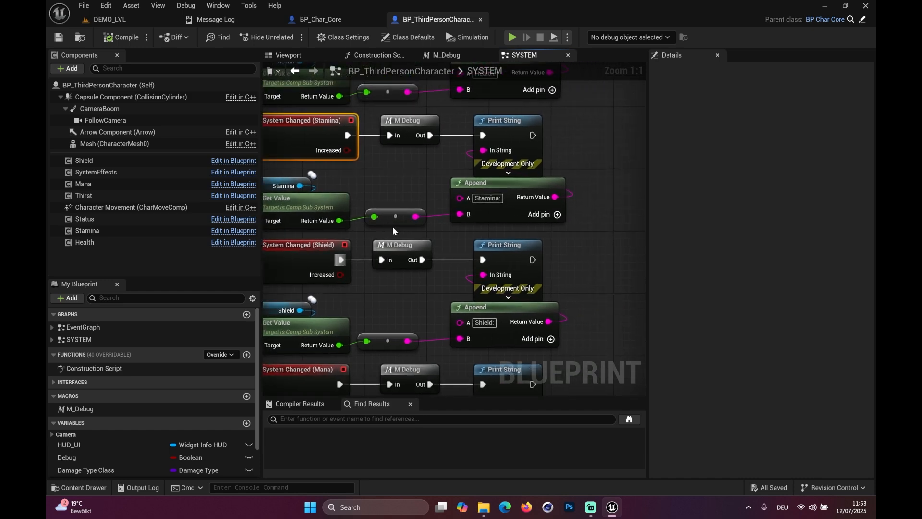
# Locate the Health component's existing System Changed event and add a System Empty event for Health
pyautogui.click(100, 243)
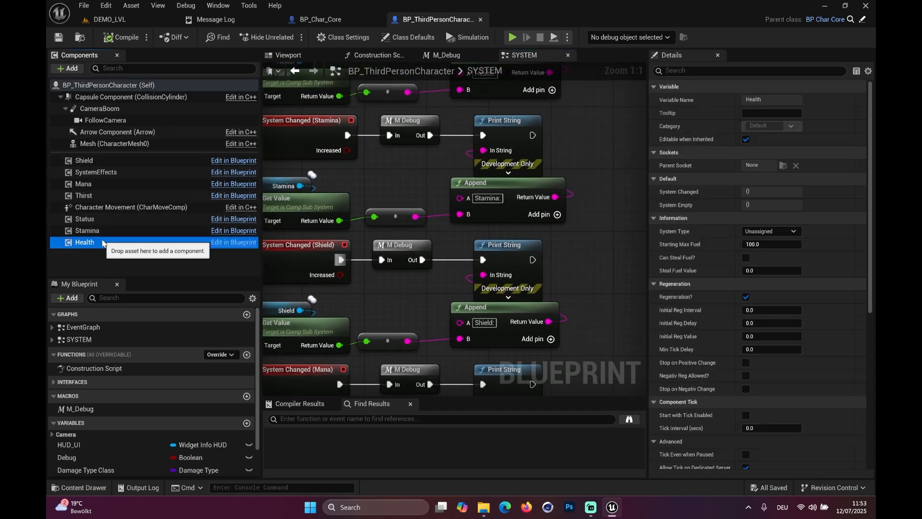
pyautogui.scroll(-3, 712, 219)
pyautogui.scroll(-3, 679, 213)
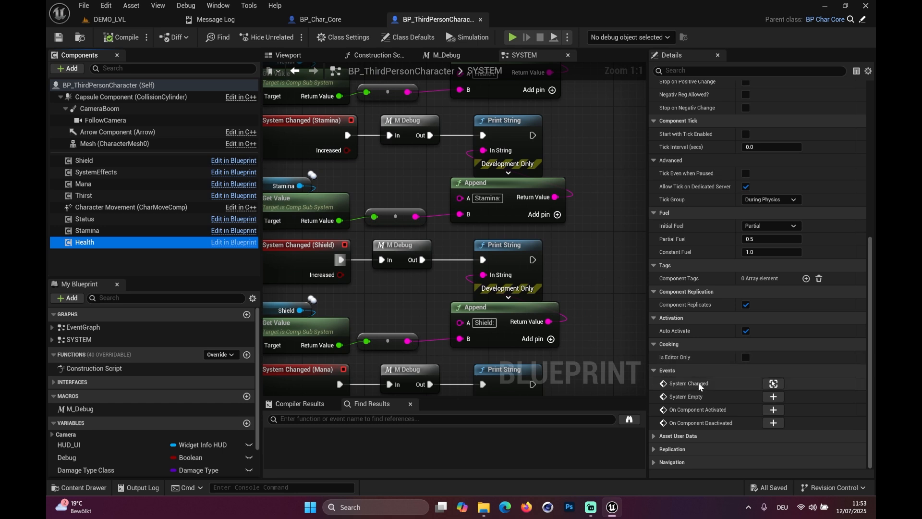
pyautogui.click(773, 383)
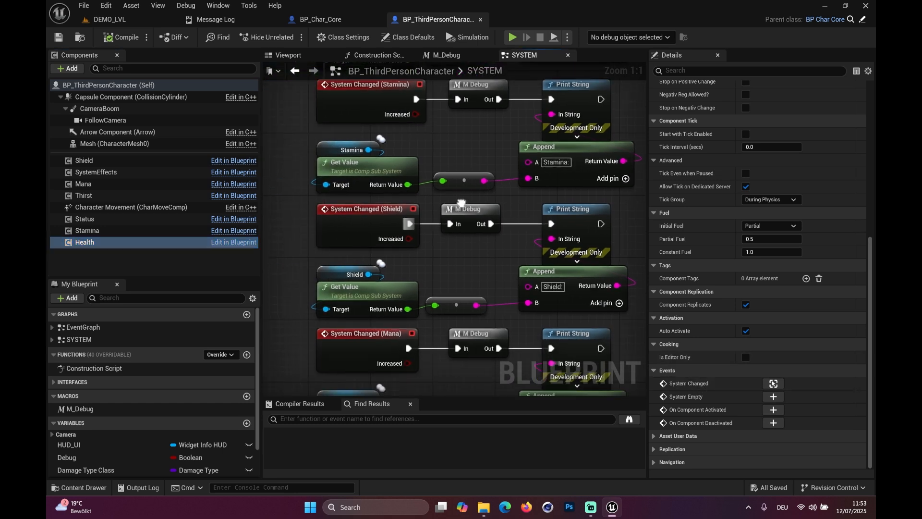
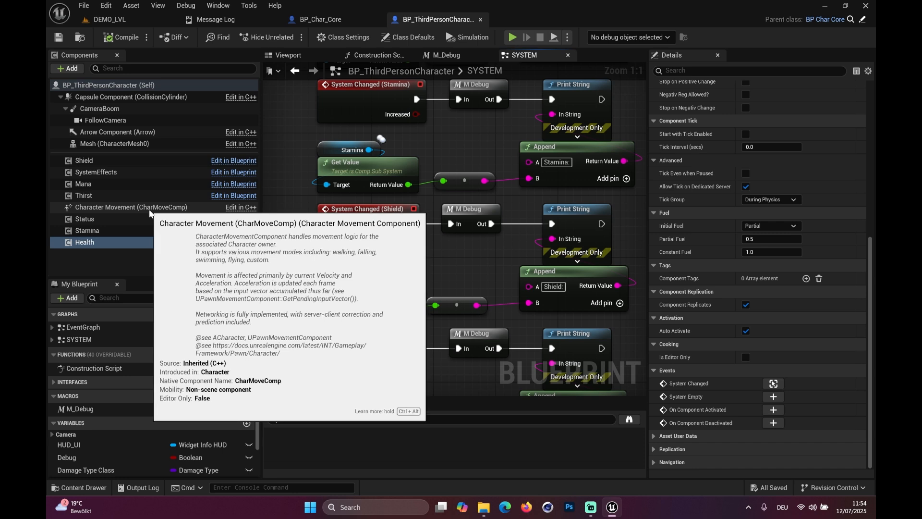
pyautogui.moveTo(370, 215); pyautogui.dragTo(322, 217, button='right')
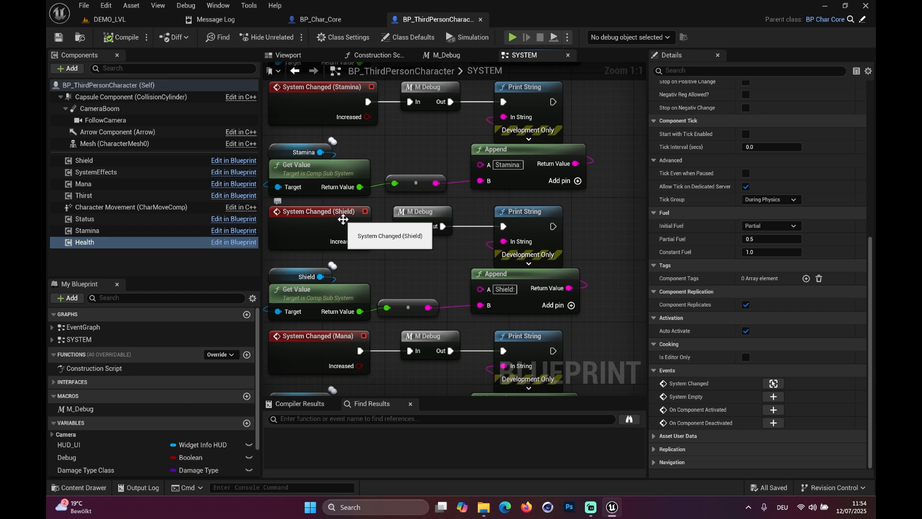
pyautogui.click(772, 398)
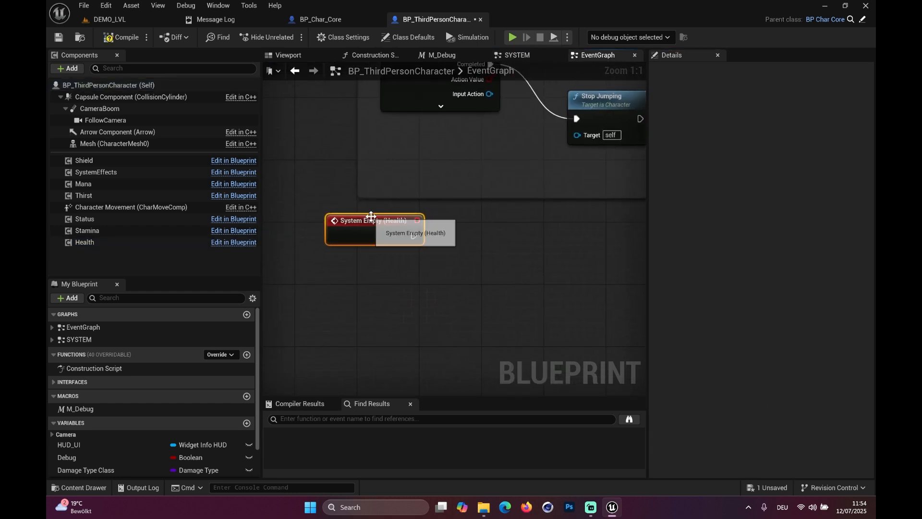
# Add a System Empty event for the Thirst component in the SYSTEM graph and connect it to a Destroy Actor node
pyautogui.click(98, 194)
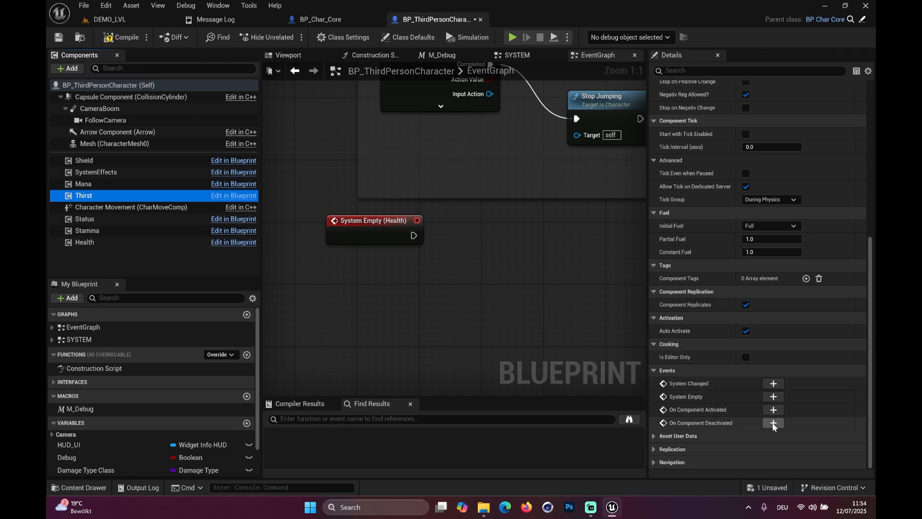
pyautogui.click(774, 397)
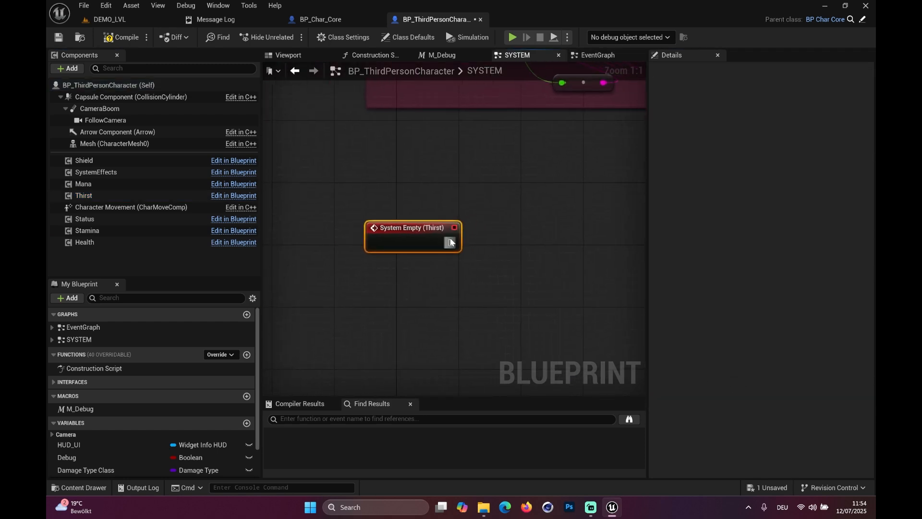
pyautogui.moveTo(450, 242); pyautogui.dragTo(578, 241)
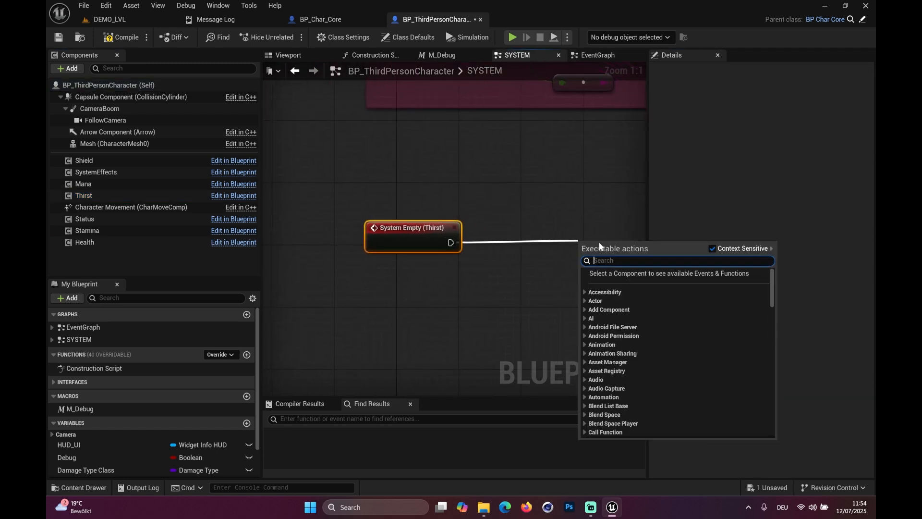
pyautogui.write('des')
pyautogui.press('Return')
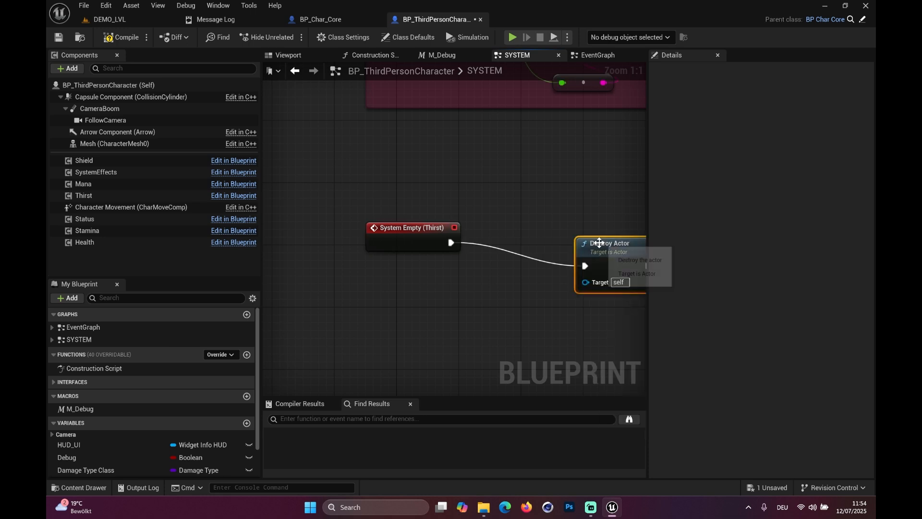
pyautogui.moveTo(617, 255); pyautogui.dragTo(585, 241)
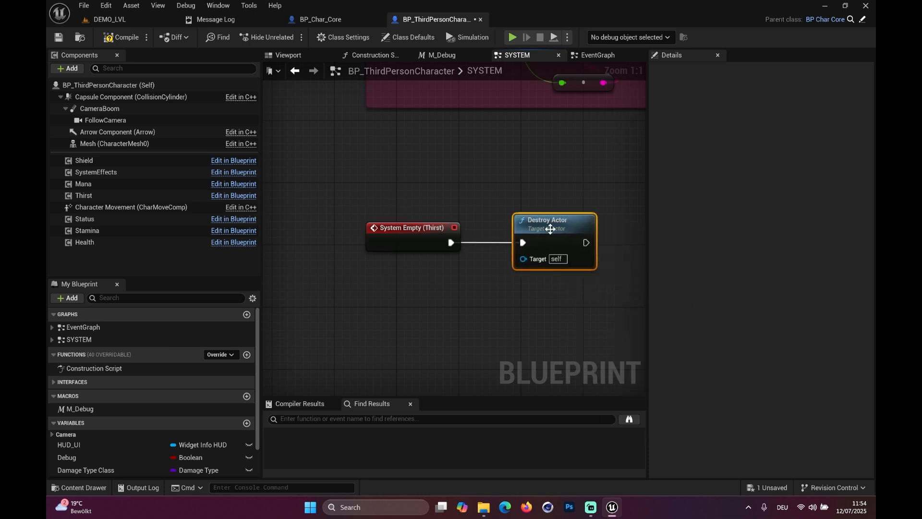
# Move the System Empty (Thirst) and Destroy Actor nodes beneath the System Changed (Mana) chain
pyautogui.scroll(-4, 480, 202)
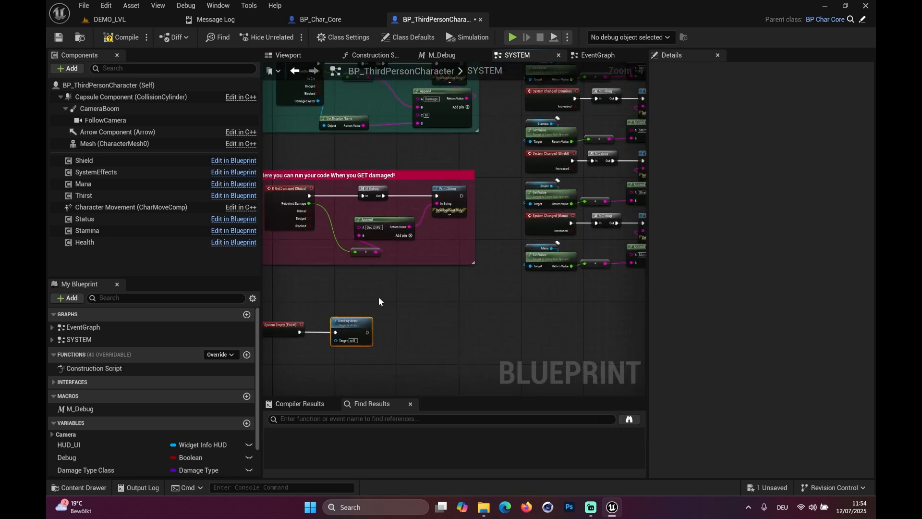
pyautogui.moveTo(368, 370); pyautogui.dragTo(368, 302, button='right')
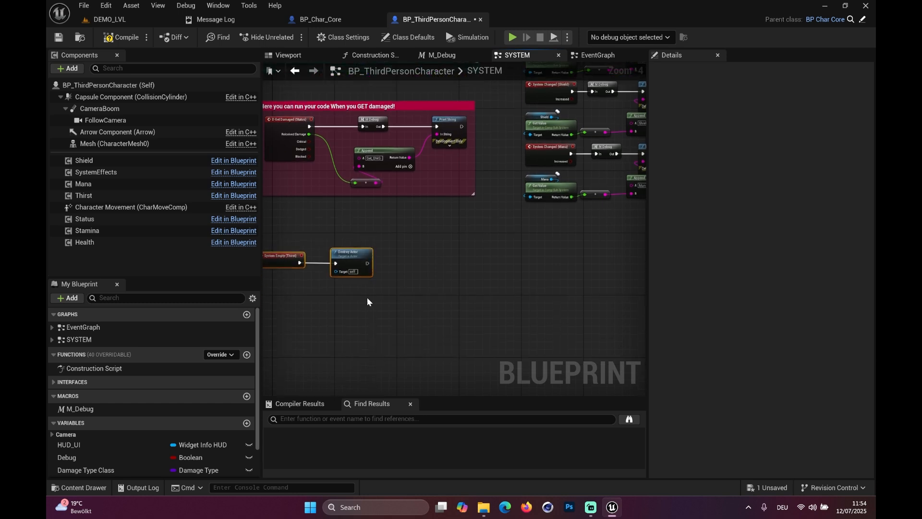
pyautogui.moveTo(354, 263); pyautogui.dragTo(413, 233, button='right')
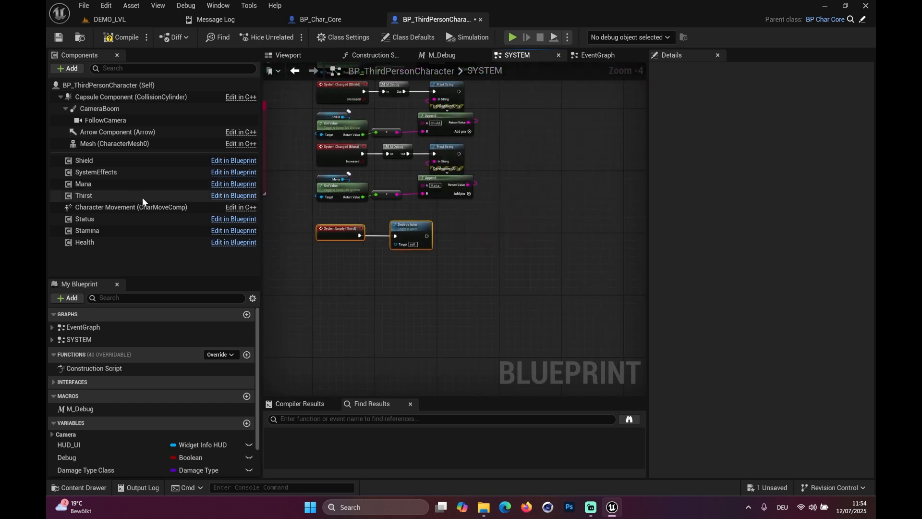
# Inspect the Health and Status components and the DO and GET damage event sections, and save BP_ThirdPersonCharacter
pyautogui.click(102, 243)
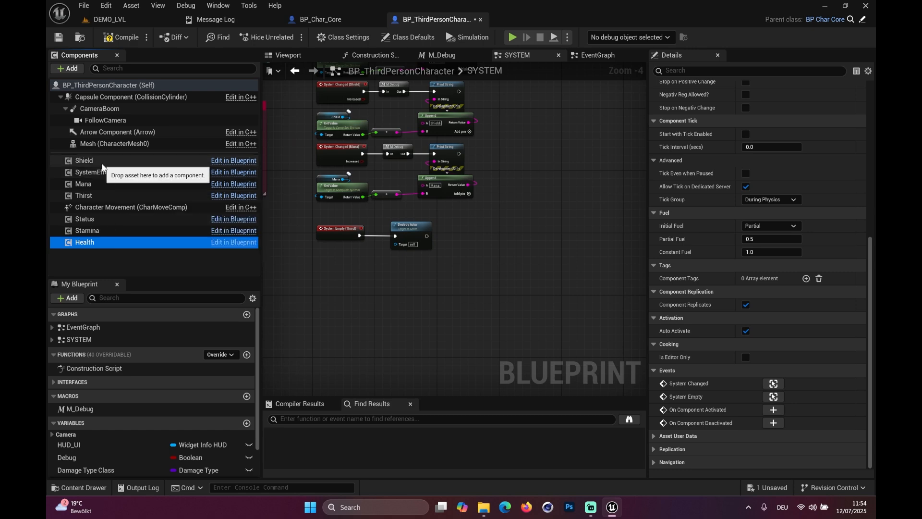
pyautogui.click(87, 219)
pyautogui.moveTo(298, 144); pyautogui.dragTo(459, 229, button='right')
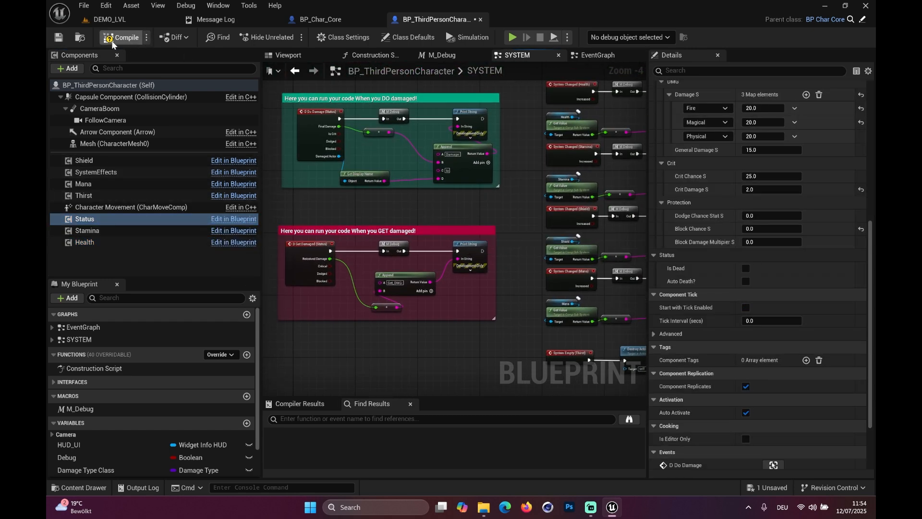
pyautogui.click(58, 38)
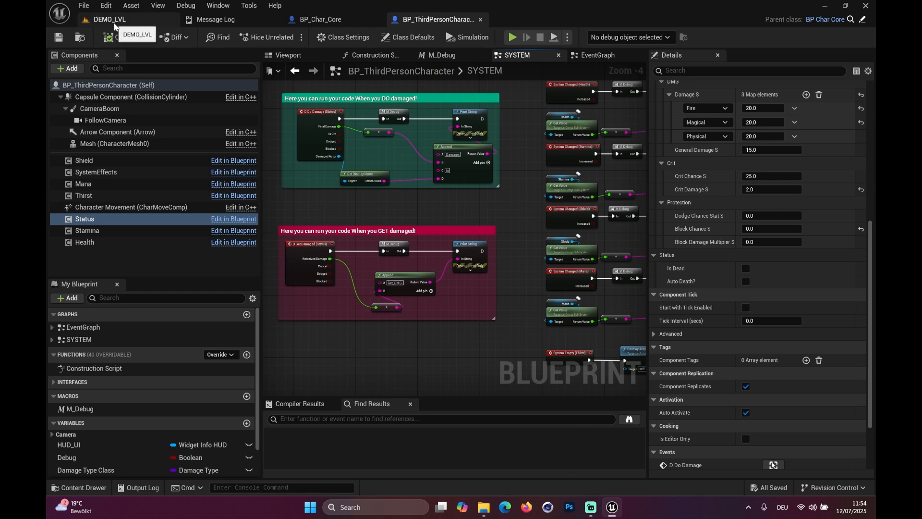
# Open Comp_StatusSystem_Upgrade from Stat_Machine/Core/Status in DEMO_LVL's content folders, examine its commented Event Begin Play nodes, and close it
pyautogui.click(113, 20)
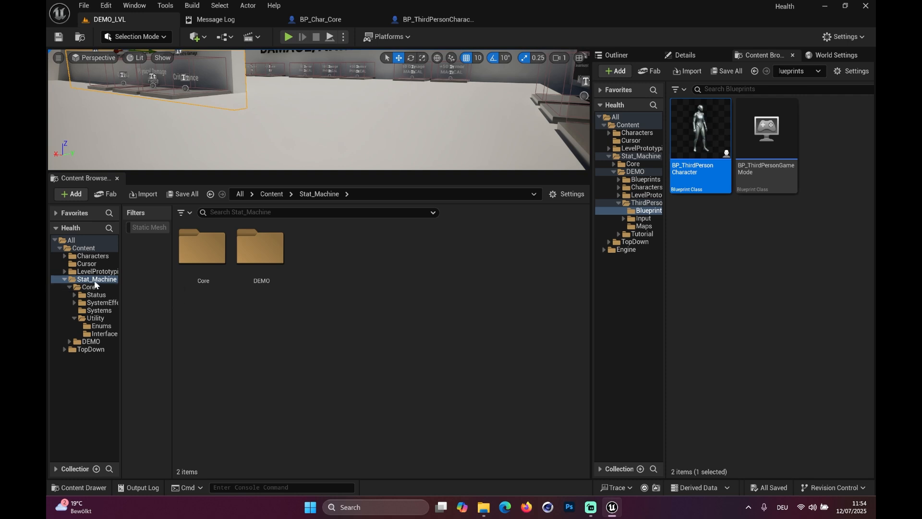
pyautogui.click(92, 288)
pyautogui.doubleClick(216, 253)
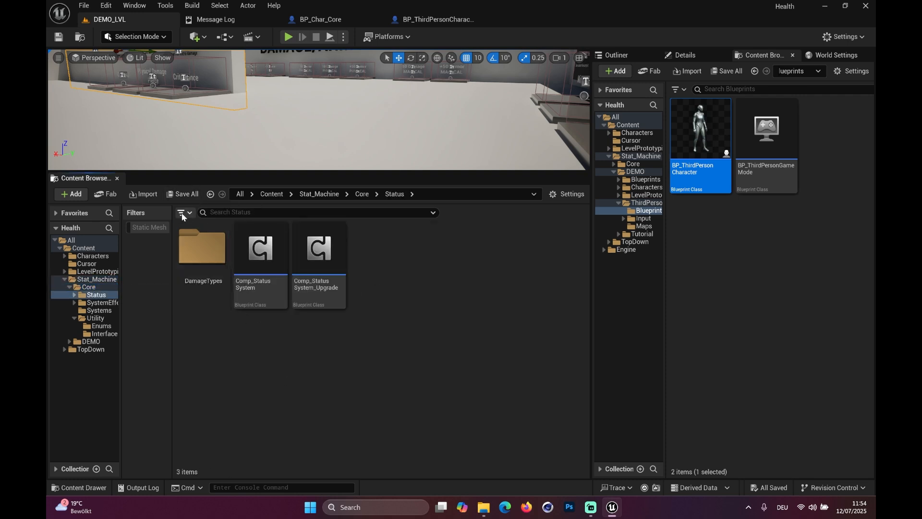
pyautogui.click(267, 287)
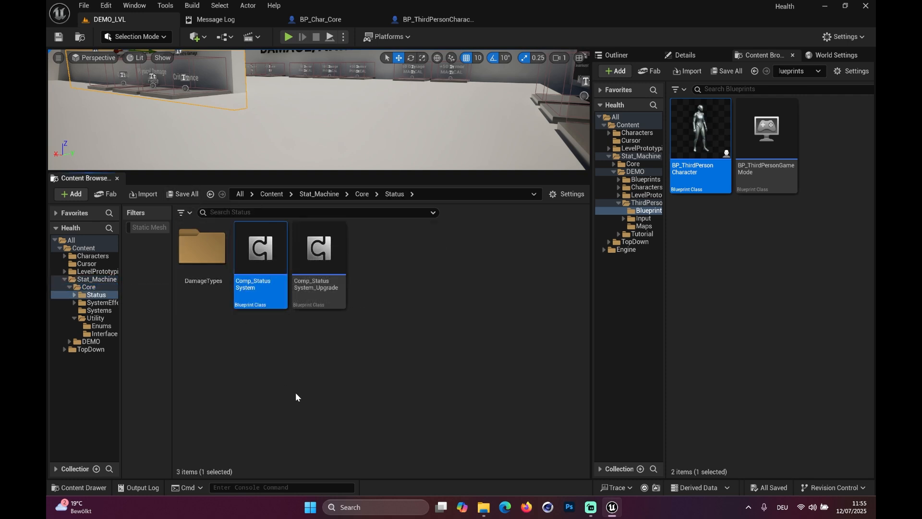
pyautogui.doubleClick(310, 287)
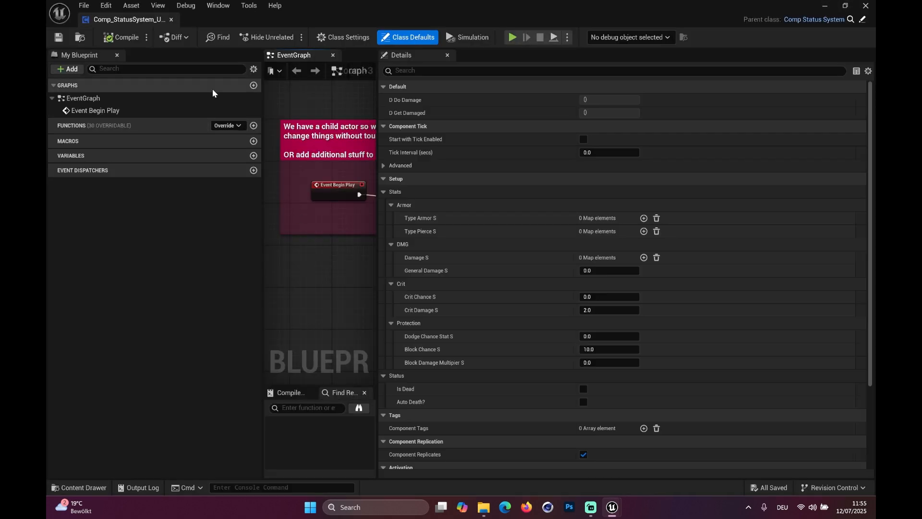
pyautogui.moveTo(378, 72); pyautogui.dragTo(557, 72)
pyautogui.moveTo(345, 128); pyautogui.dragTo(372, 140)
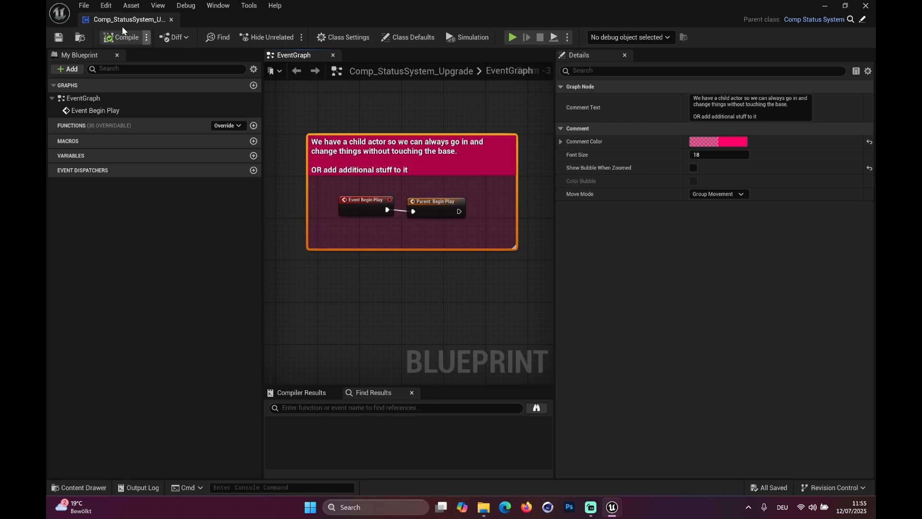
pyautogui.click(170, 19)
# Open the base Comp_StatusSystem blueprint and examine the Message for AI section of its Process Damage function
pyautogui.click(260, 237)
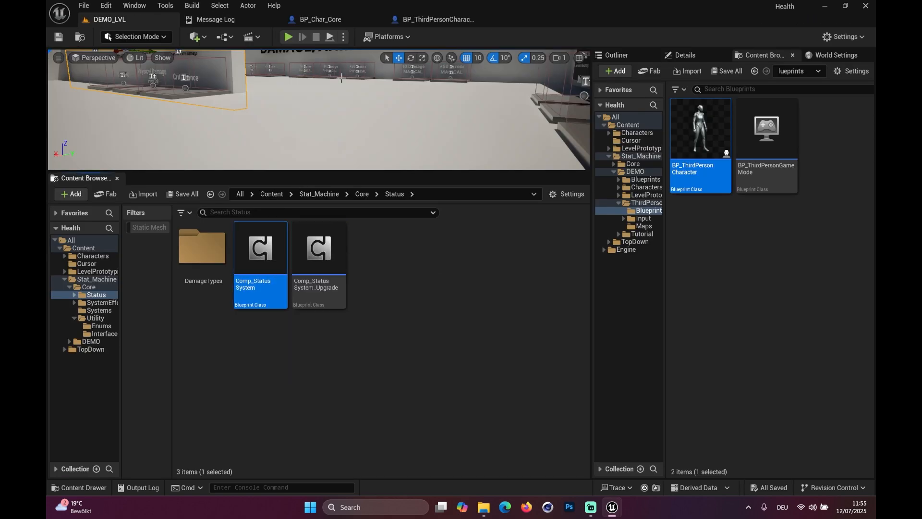
pyautogui.doubleClick(256, 240)
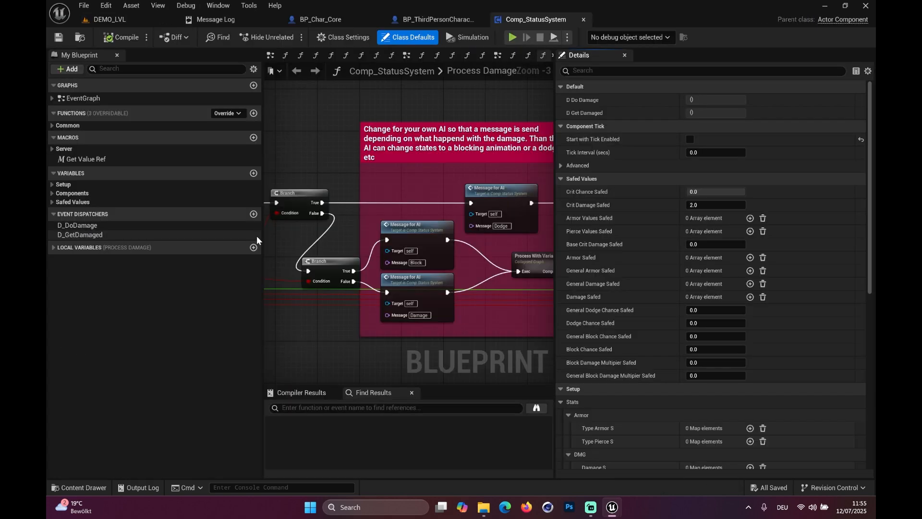
pyautogui.moveTo(368, 125); pyautogui.dragTo(331, 121, button='right')
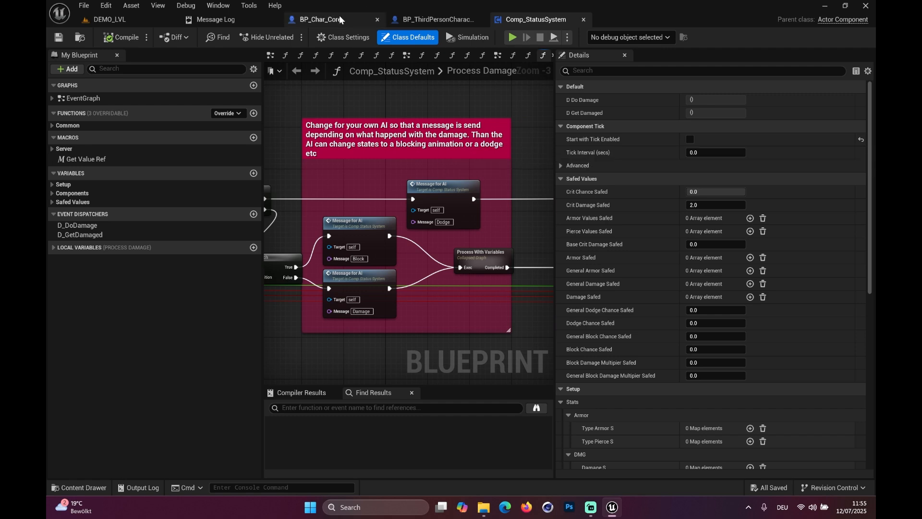
# Review the Status component's armor, pierce, damage, crit and protection settings in BP_Char_Core
pyautogui.click(321, 19)
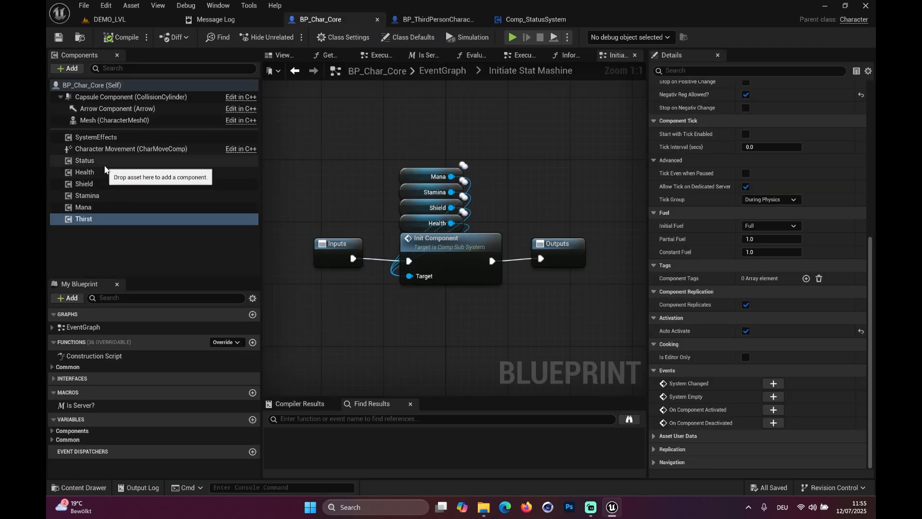
pyautogui.click(104, 162)
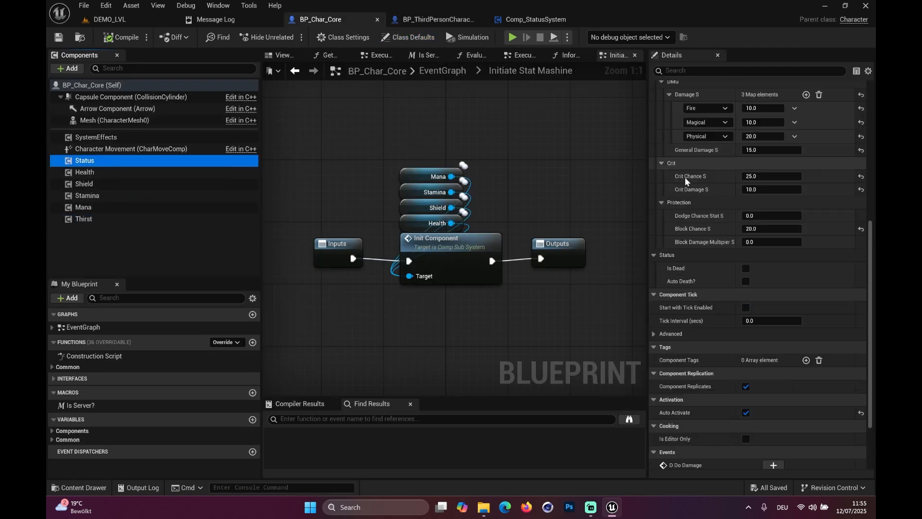
pyautogui.scroll(3, 733, 237)
pyautogui.scroll(3, 733, 237)
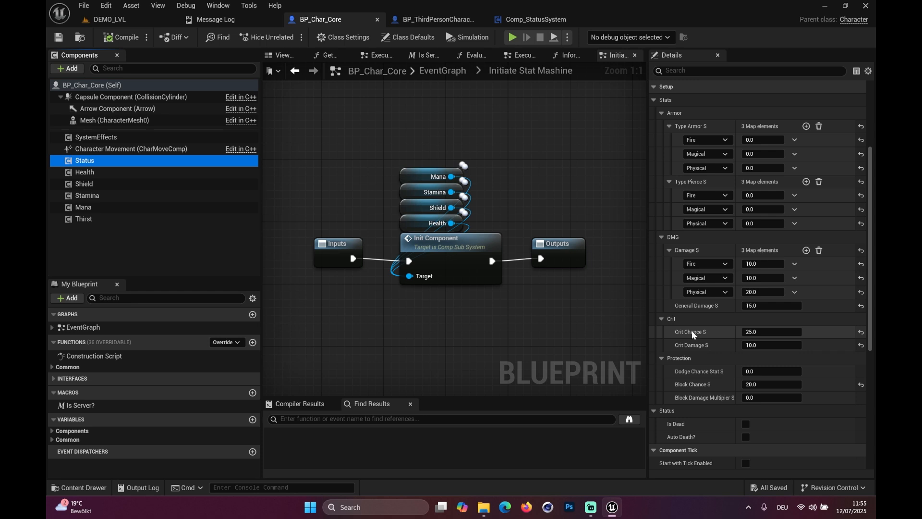
pyautogui.scroll(-4, 699, 371)
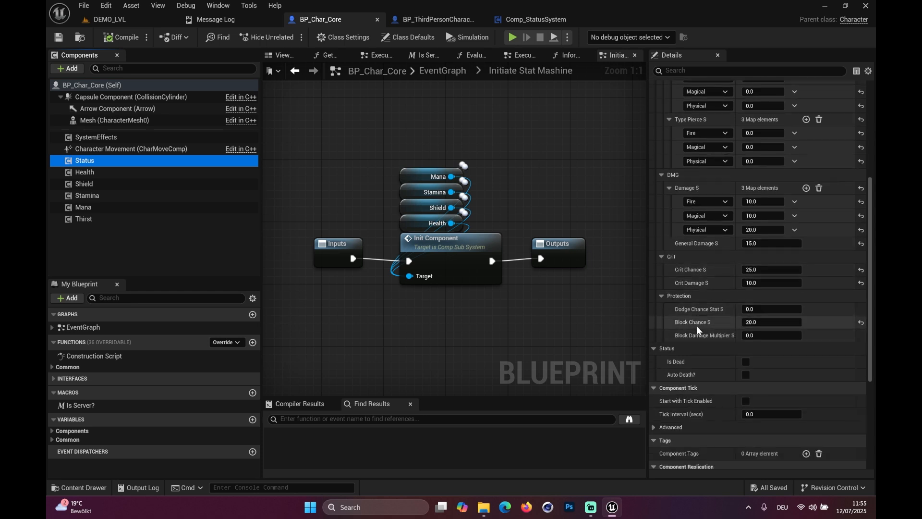
pyautogui.scroll(8, 697, 325)
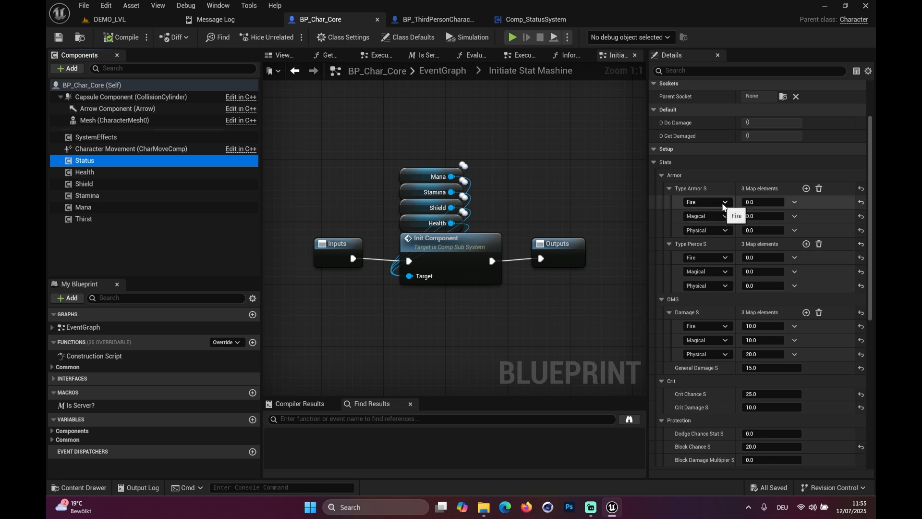
# Check which damage types are available for the Fire and Magical entries of Type Armor S
pyautogui.click(704, 201)
pyautogui.click(706, 201)
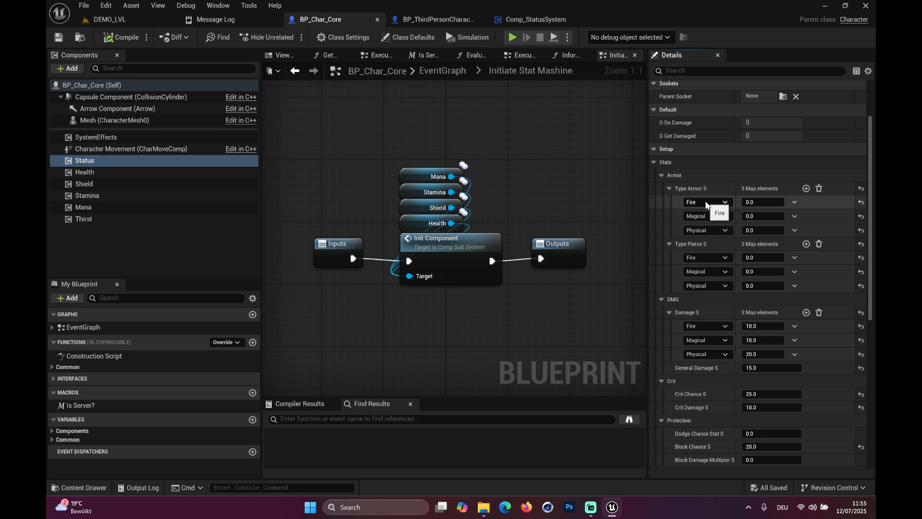
pyautogui.click(705, 217)
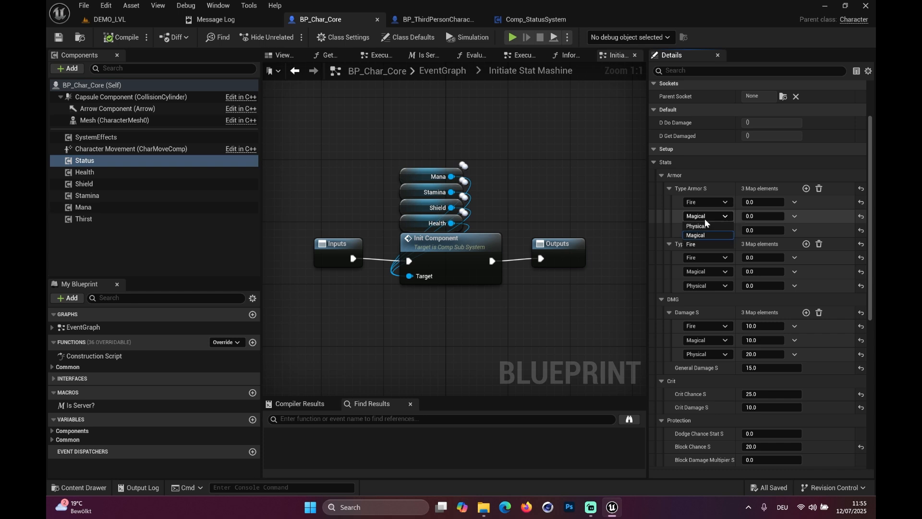
pyautogui.click(713, 213)
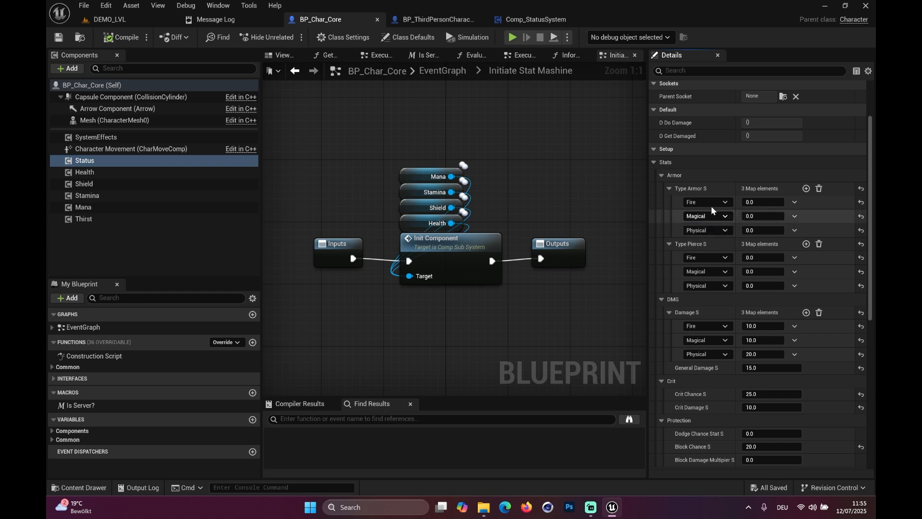
# Set the Status component's Type Armor S values to Fire 80, Magical 50 and Physical 10
pyautogui.click(763, 202)
pyautogui.write('80')
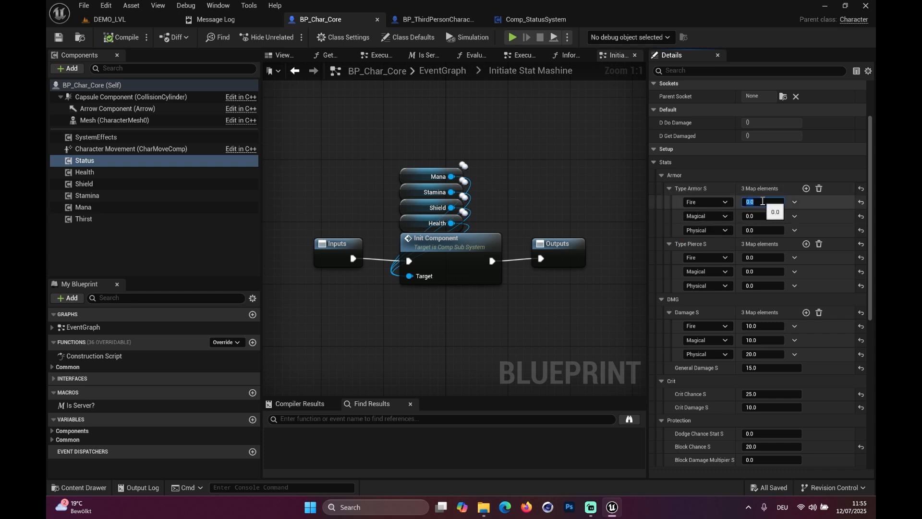
pyautogui.click(764, 216)
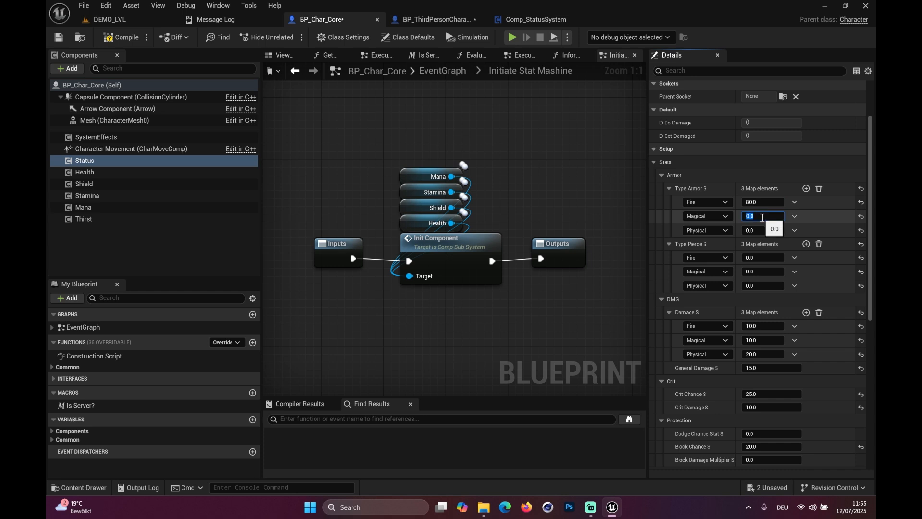
pyautogui.write('50')
pyautogui.click(762, 231)
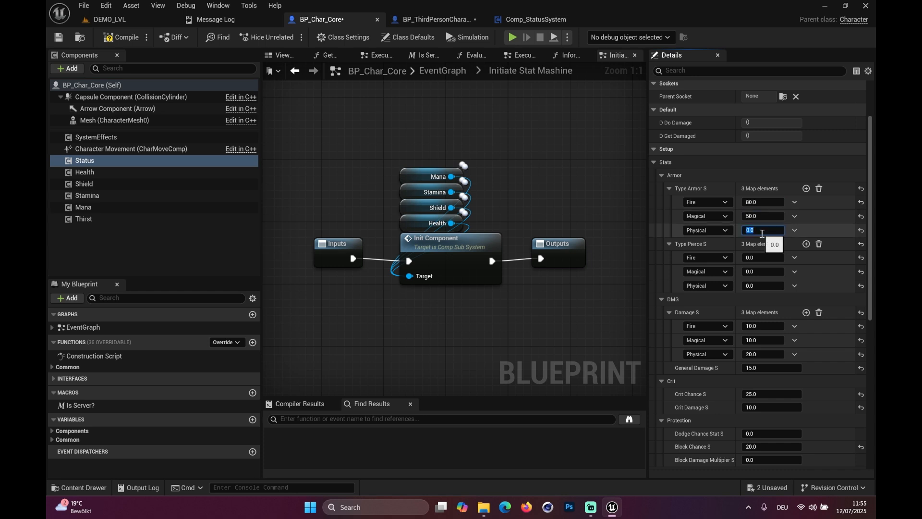
pyautogui.write('10')
pyautogui.press('Return')
pyautogui.click(766, 229)
pyautogui.click(814, 215)
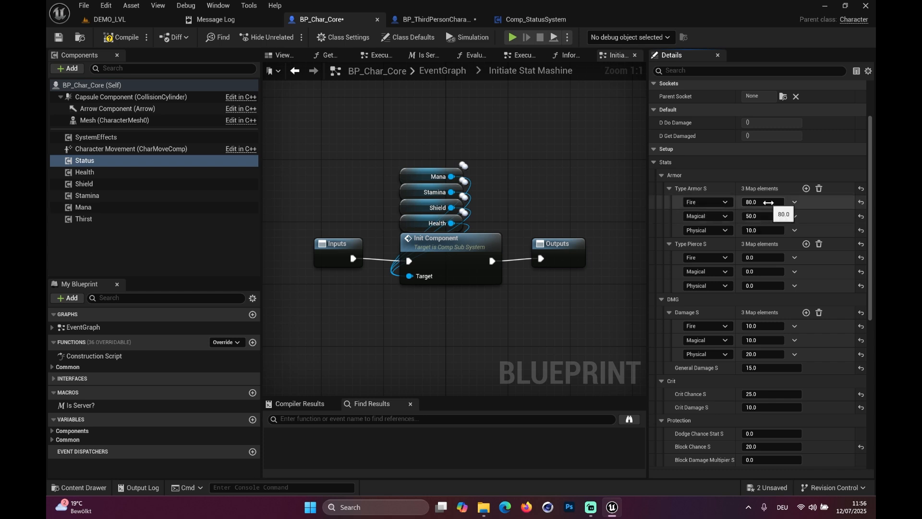
# Review the Type Armor S and Damage S entries and check the type options of the Magical damage entry
pyautogui.click(751, 202)
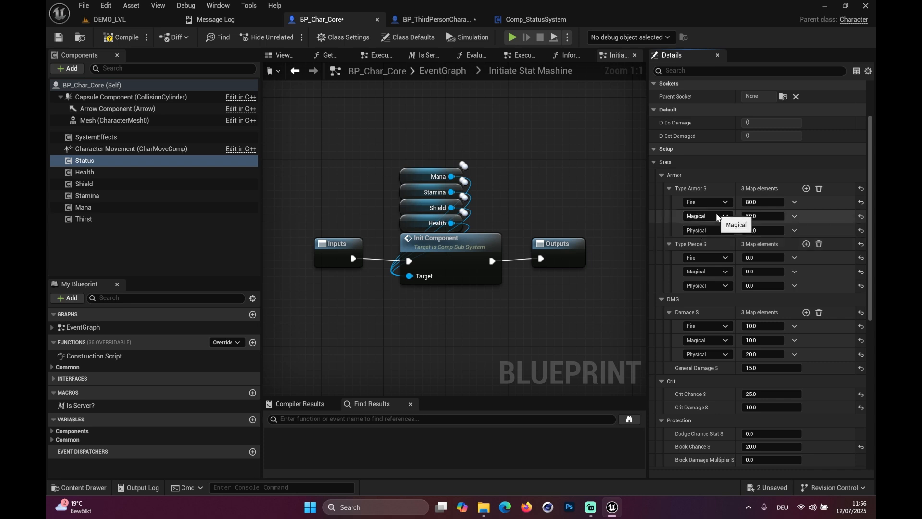
pyautogui.scroll(-3, 703, 207)
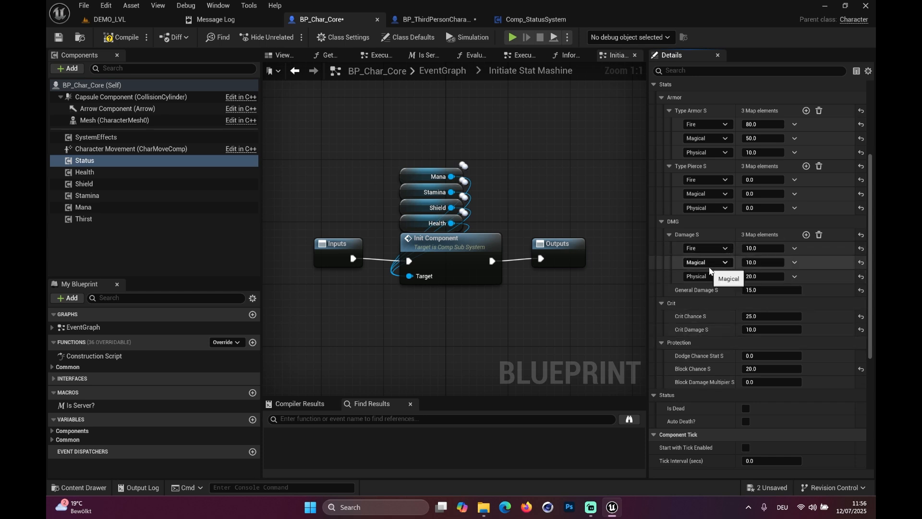
pyautogui.click(713, 265)
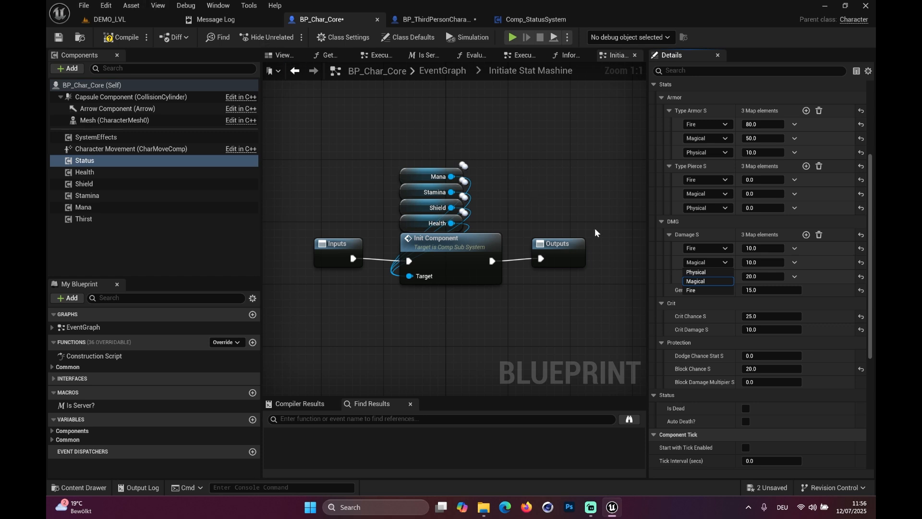
pyautogui.click(682, 222)
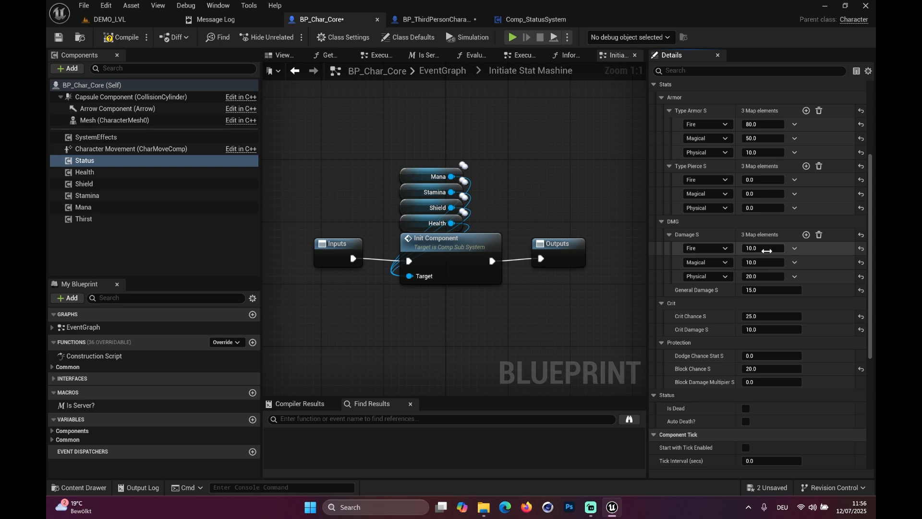
# Set the Status component's Block Damage Multiplier S to 0.5, widening the component's property area for readability
pyautogui.scroll(-3, 713, 311)
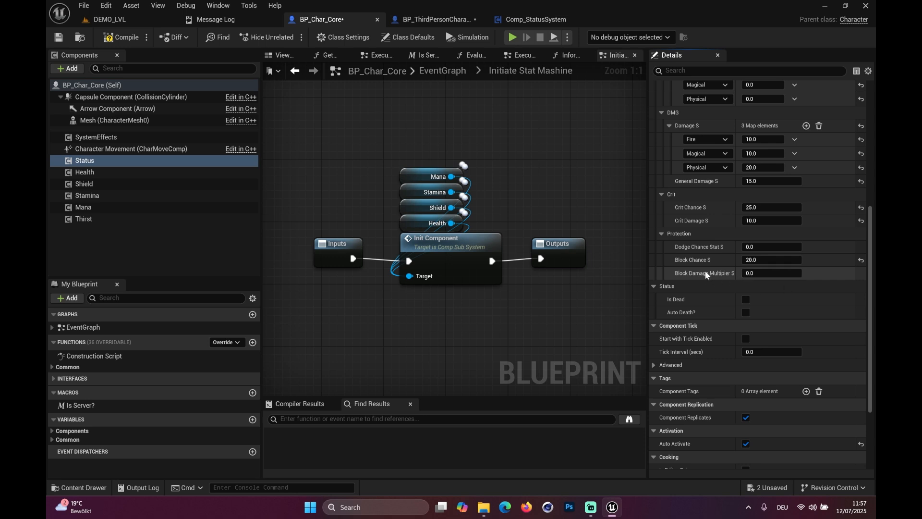
pyautogui.moveTo(648, 272); pyautogui.dragTo(566, 280)
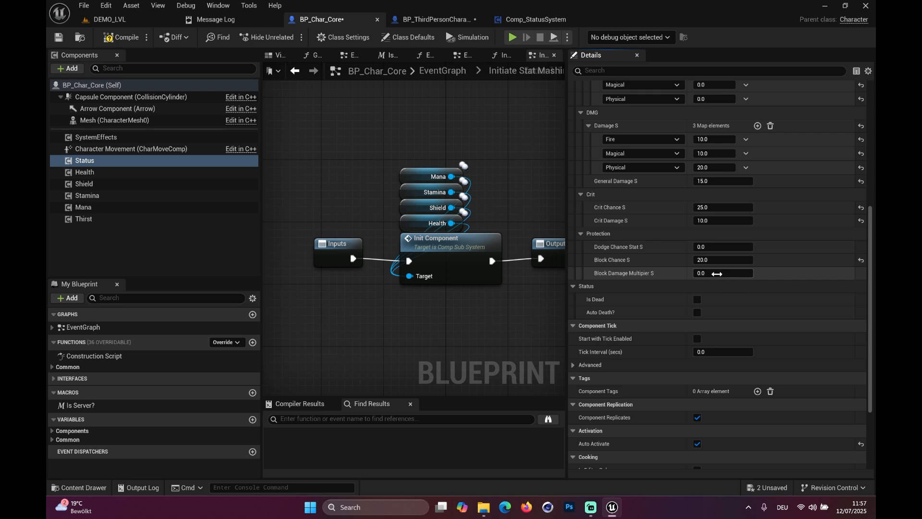
pyautogui.click(718, 274)
pyautogui.write('0.5')
pyautogui.press('Return')
pyautogui.scroll(3, 617, 300)
pyautogui.scroll(3, 617, 300)
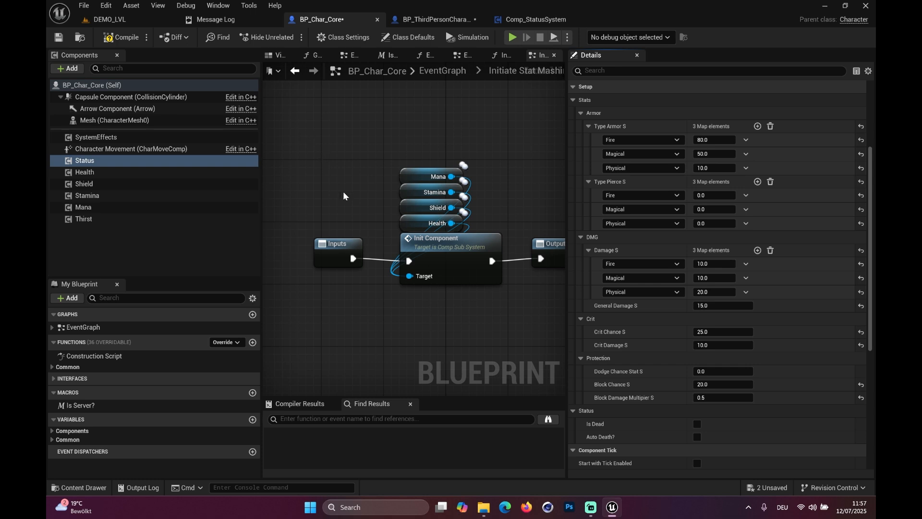
# Return to DEMO_LVL and inspect the Comp_SystemEffects blueprint in the Core SystemEffects folder, closing it when done
pyautogui.click(148, 19)
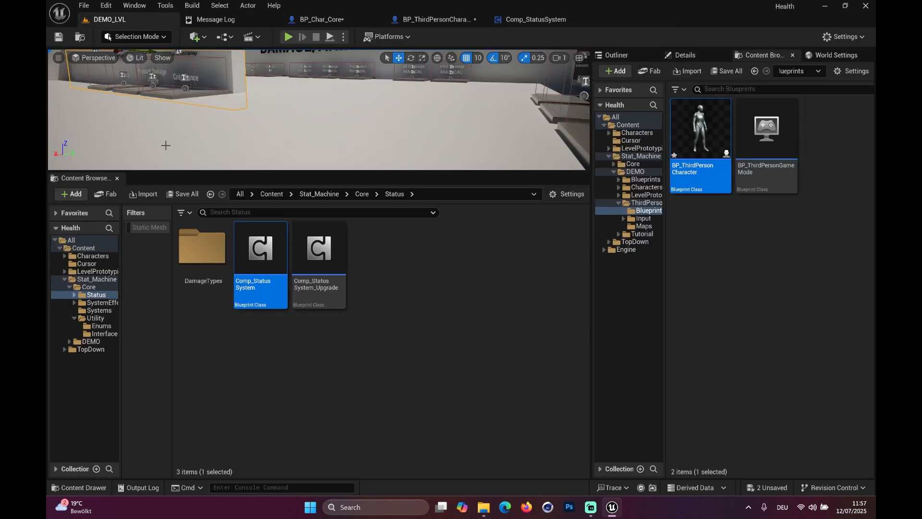
pyautogui.click(362, 194)
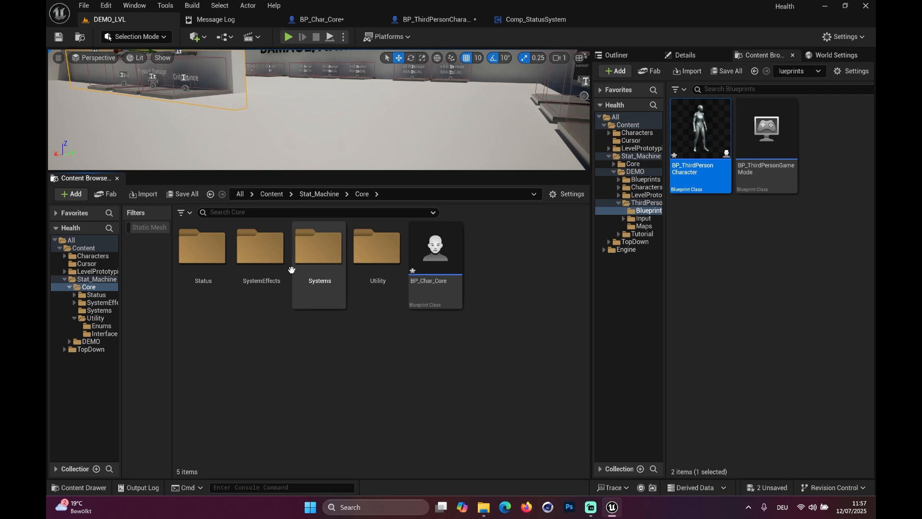
pyautogui.doubleClick(265, 250)
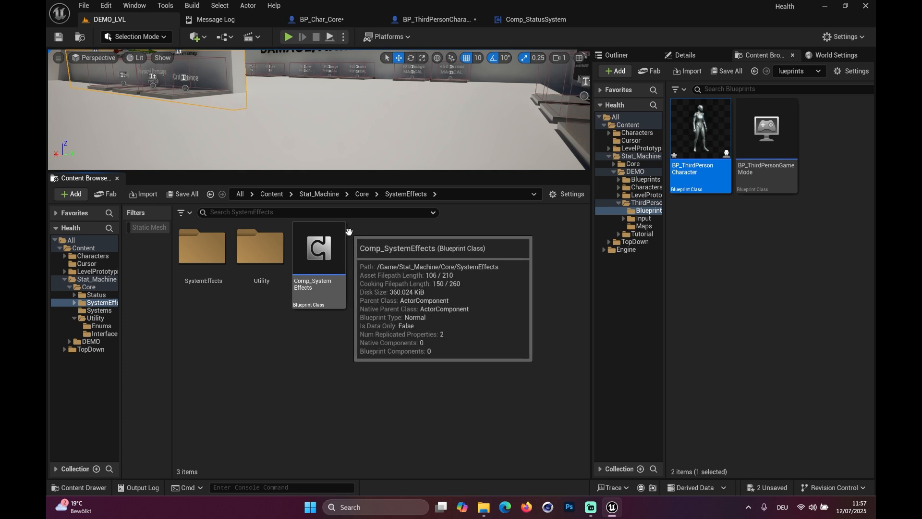
pyautogui.click(326, 248)
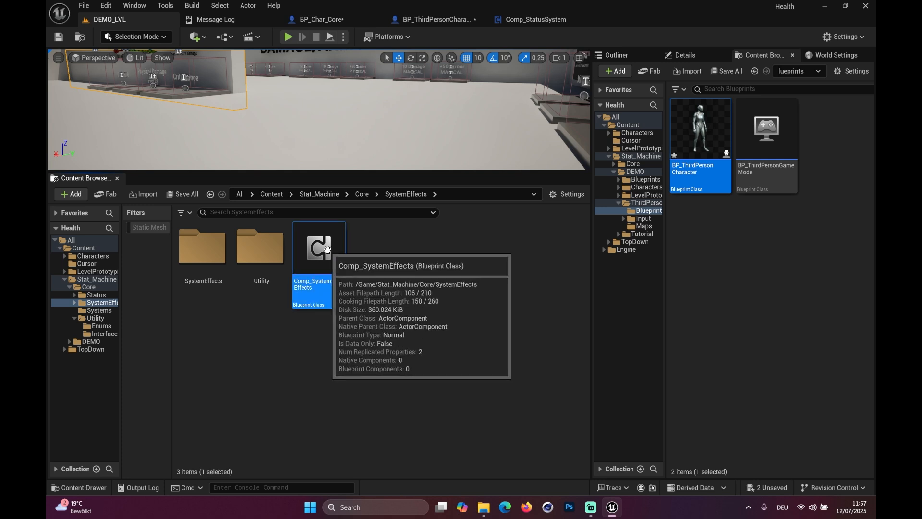
pyautogui.doubleClick(327, 248)
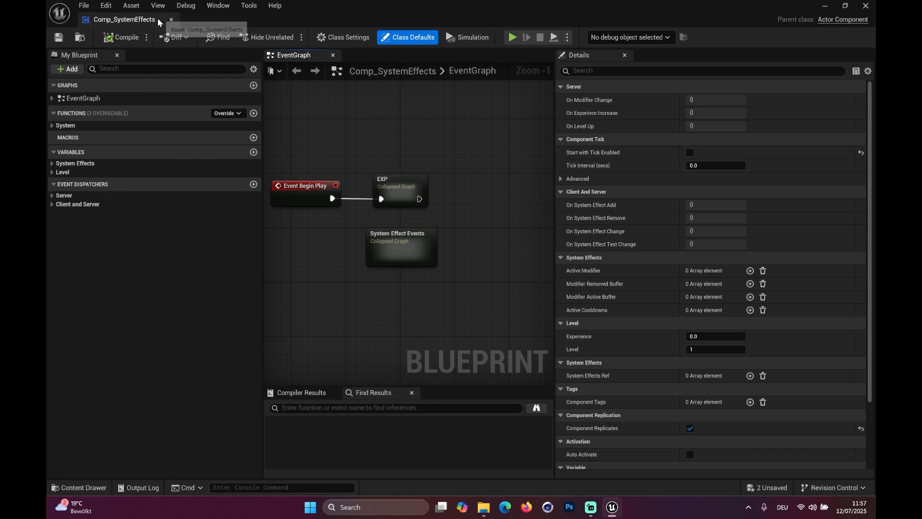
pyautogui.click(171, 19)
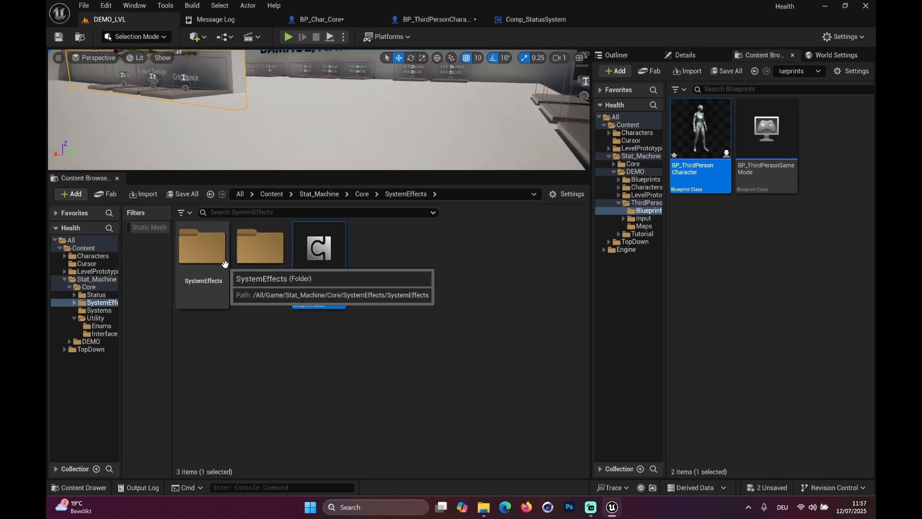
# Examine the attack effect blueprints in the 01_ATK folder of the nested SystemEffects folder
pyautogui.click(194, 281)
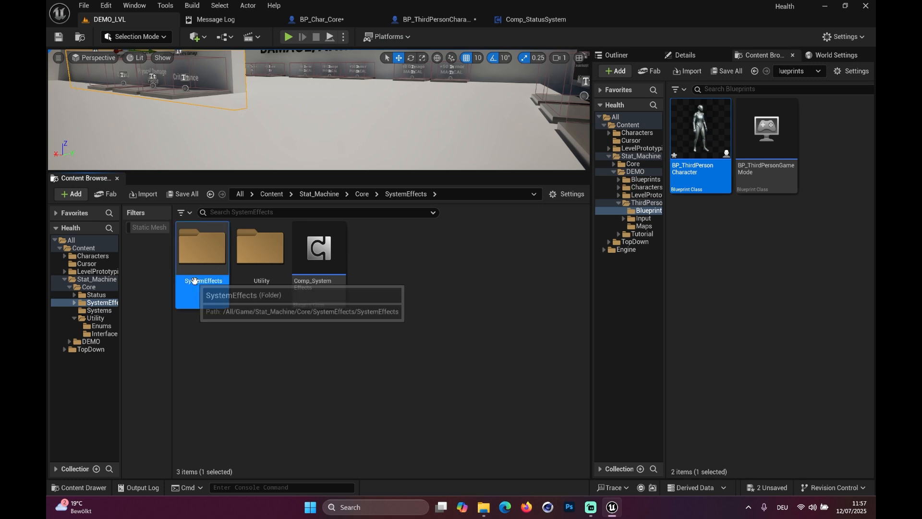
pyautogui.doubleClick(195, 259)
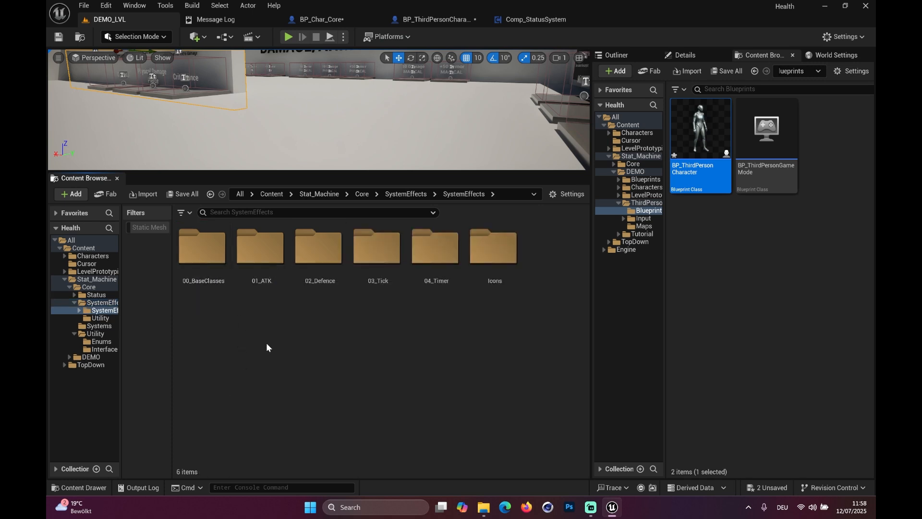
pyautogui.doubleClick(279, 286)
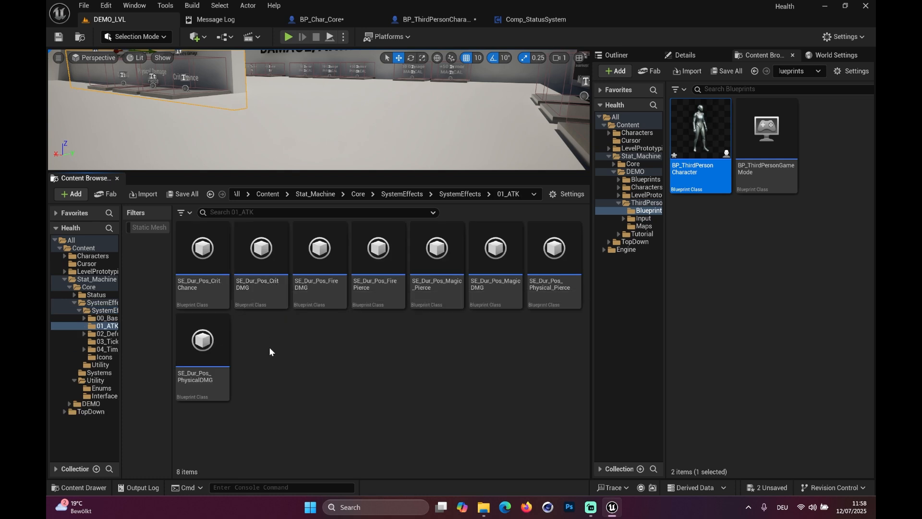
pyautogui.click(468, 189)
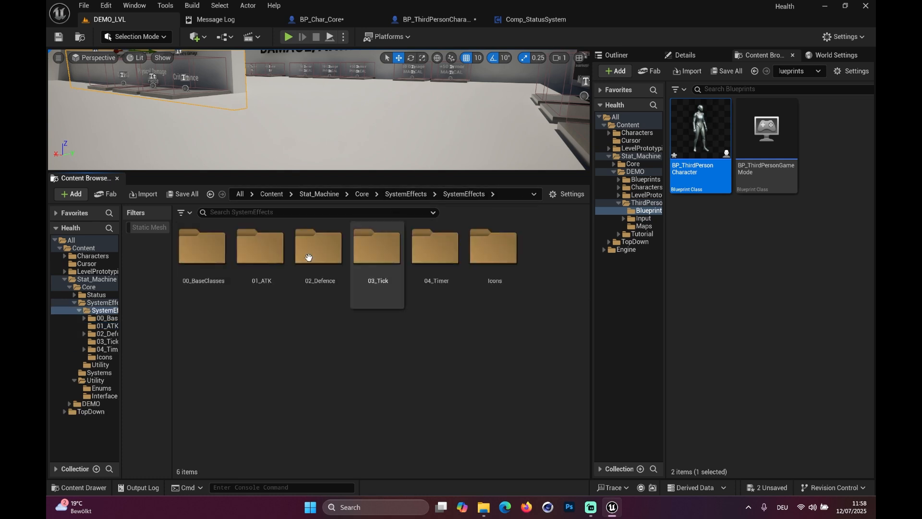
# Examine the base effect classes in the 00_BaseClasses folder, including SE_Duration and SE_Ticking_DoT
pyautogui.doubleClick(202, 249)
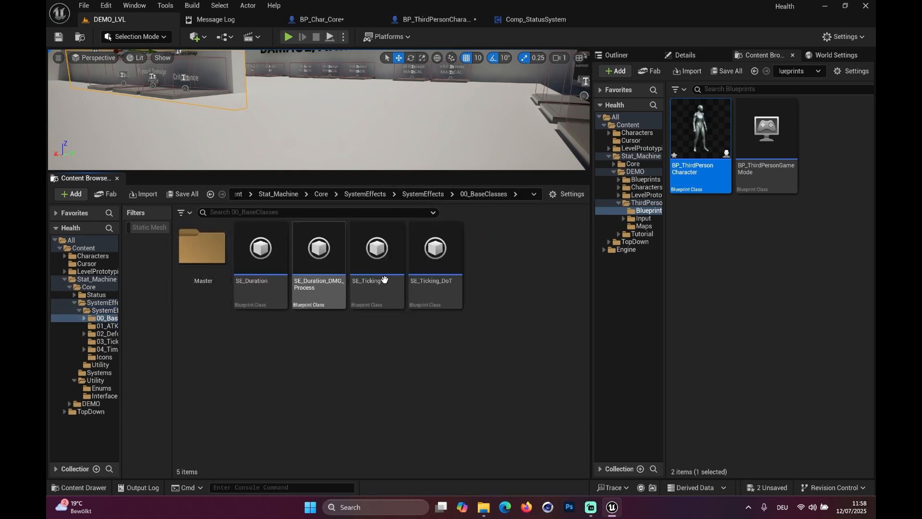
pyautogui.click(251, 297)
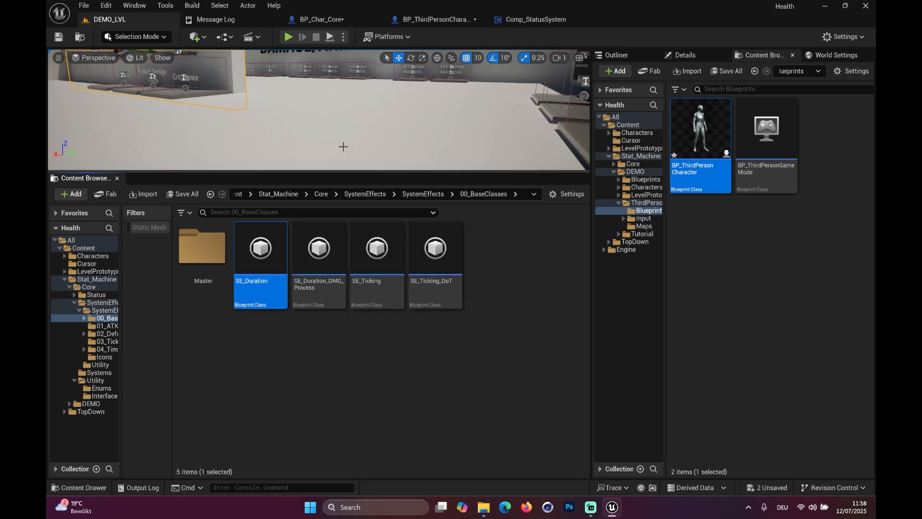
pyautogui.click(446, 301)
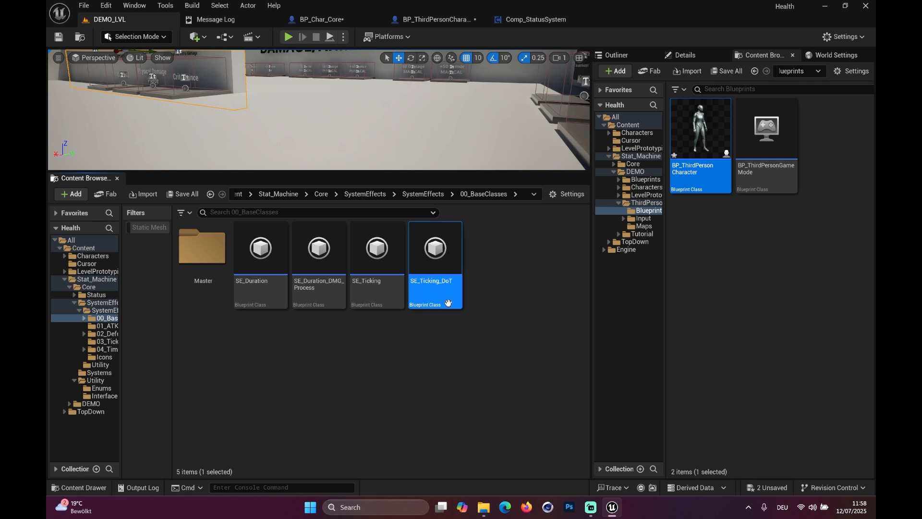
pyautogui.moveTo(447, 297)
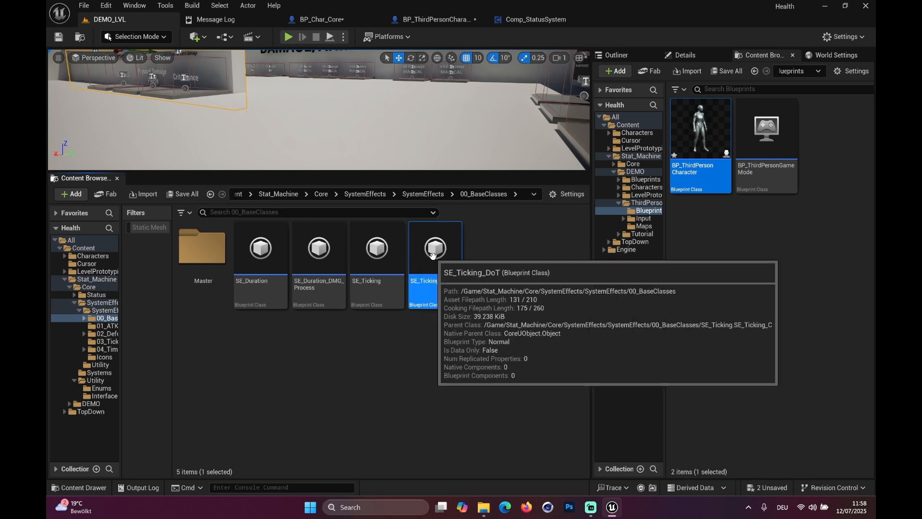
pyautogui.click(401, 318)
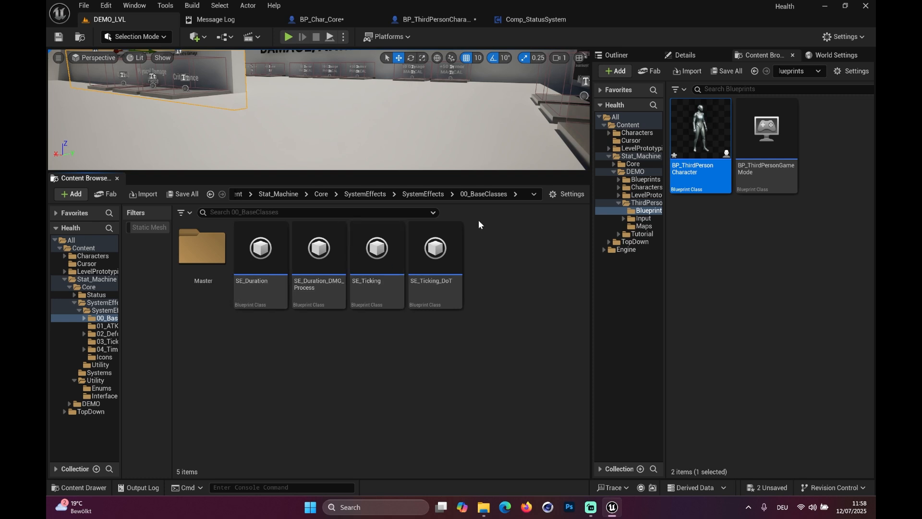
# Open the SE_Duration_Plus_HealthReSEn blueprint from the Health folder in 04_Timer and show its modifier nodes
pyautogui.click(437, 199)
pyautogui.click(422, 248)
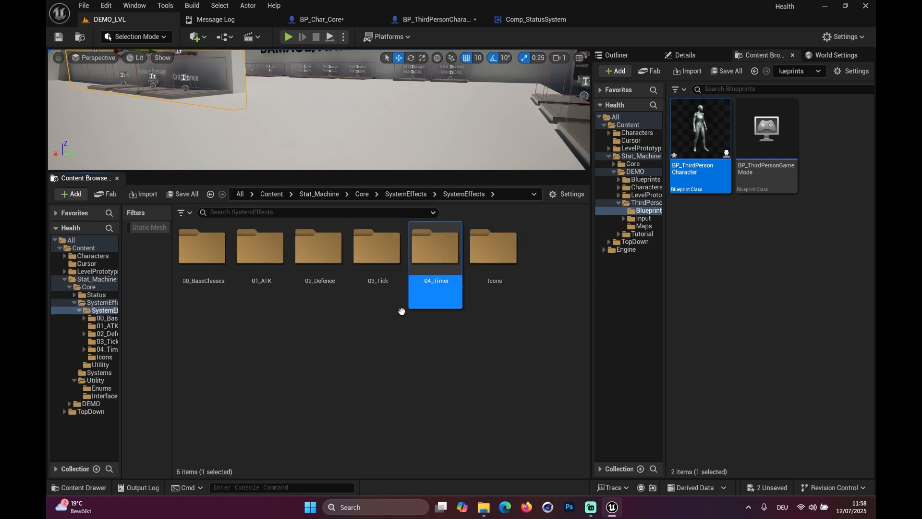
pyautogui.doubleClick(436, 263)
pyautogui.doubleClick(201, 247)
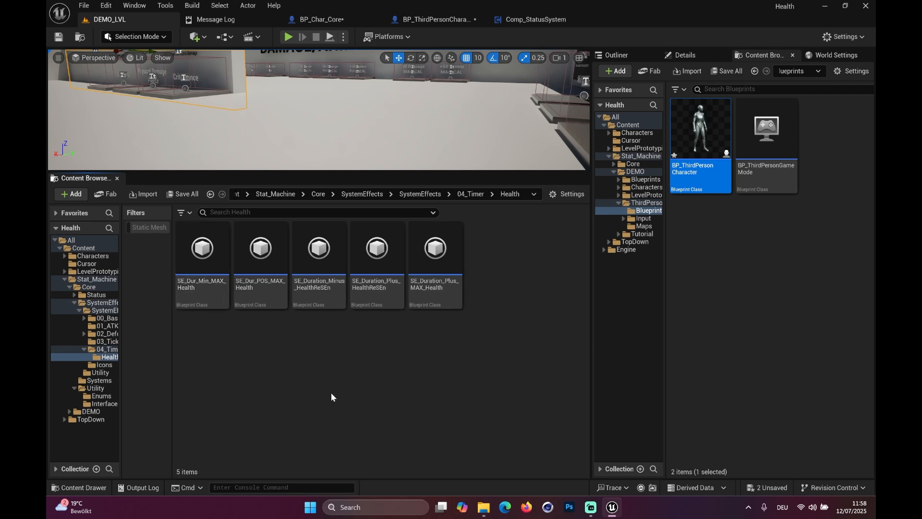
pyautogui.doubleClick(362, 289)
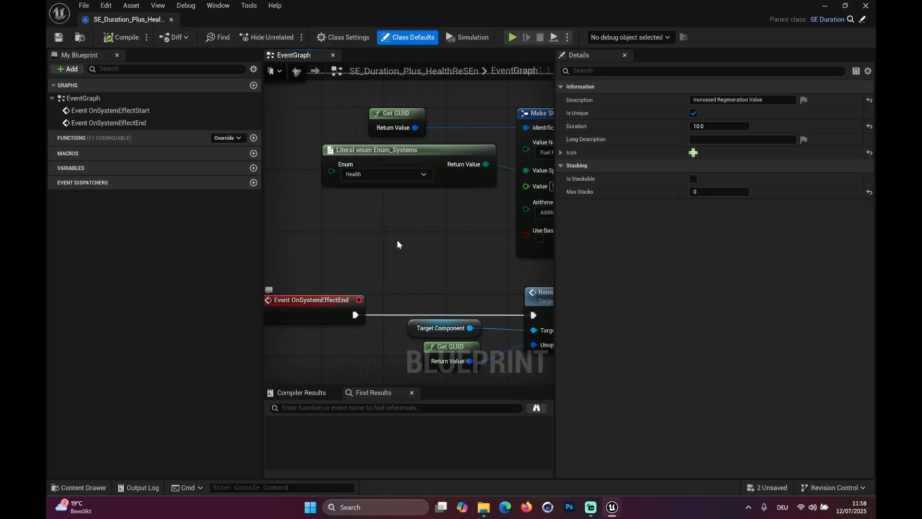
pyautogui.scroll(-4, 396, 241)
pyautogui.moveTo(555, 261); pyautogui.dragTo(698, 257)
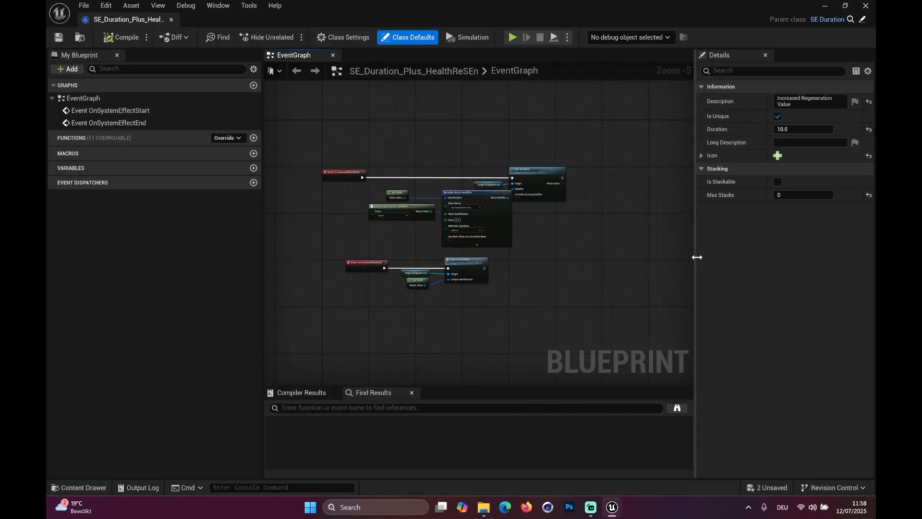
pyautogui.scroll(4, 397, 183)
pyautogui.moveTo(487, 191); pyautogui.dragTo(446, 133, button='right')
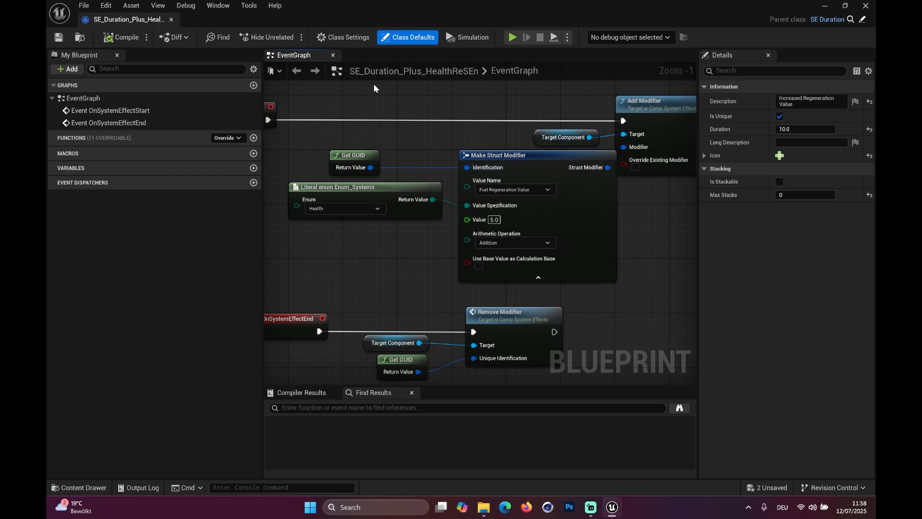
# Move the Literal enum Enum_Systems node slightly away from Make Struct Modifier and set its enum to Thirst
pyautogui.moveTo(376, 189); pyautogui.dragTo(357, 201)
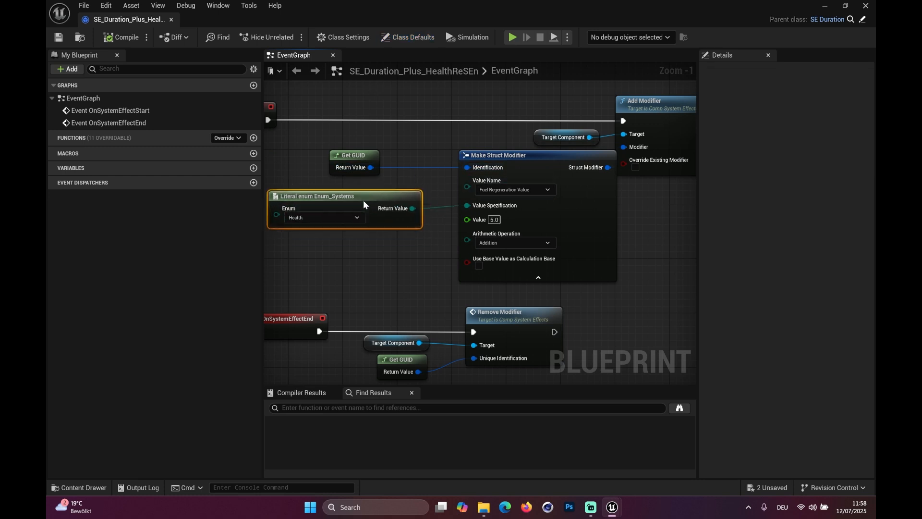
pyautogui.click(339, 217)
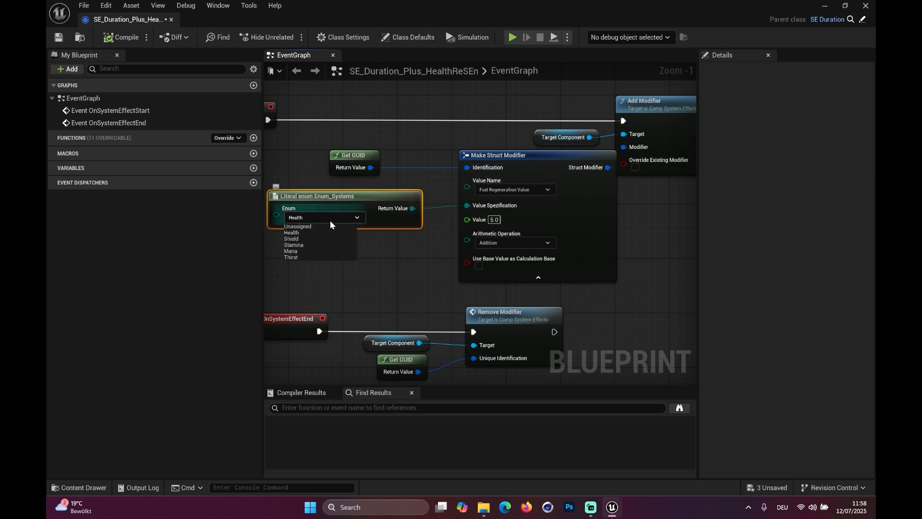
pyautogui.click(304, 258)
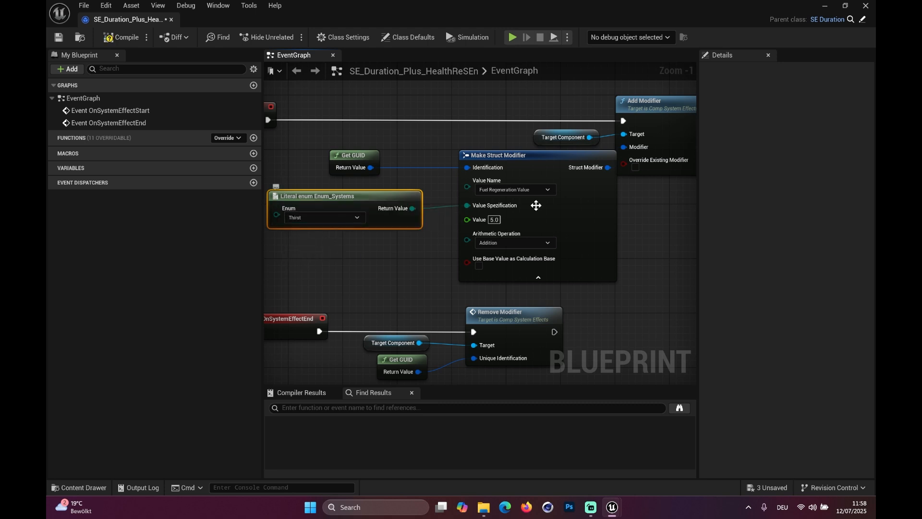
# Set the Make Struct Modifier node's Arithmetic Operation to Subtraction and inspect its Value field
pyautogui.click(528, 244)
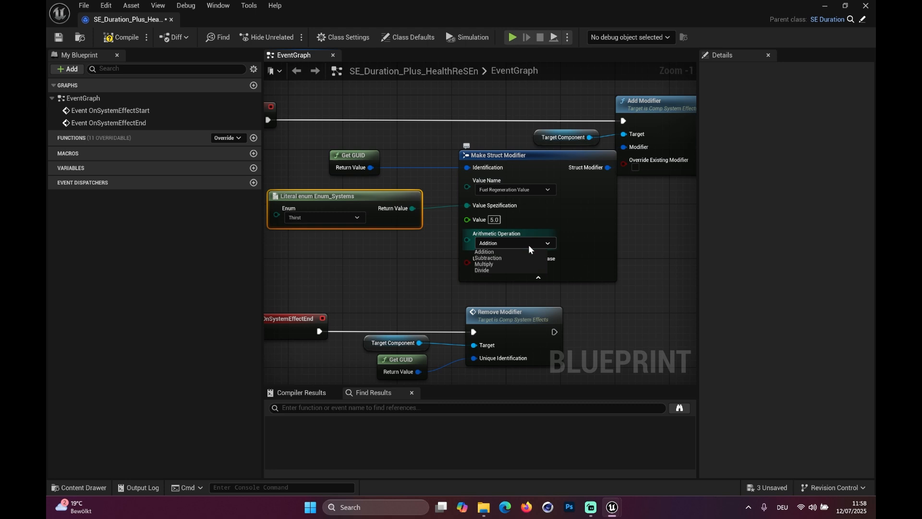
pyautogui.click(497, 258)
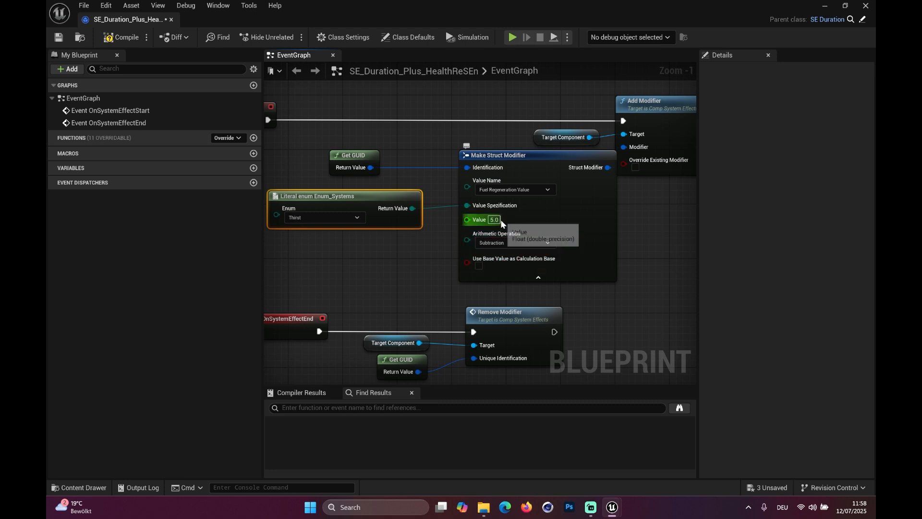
pyautogui.click(508, 244)
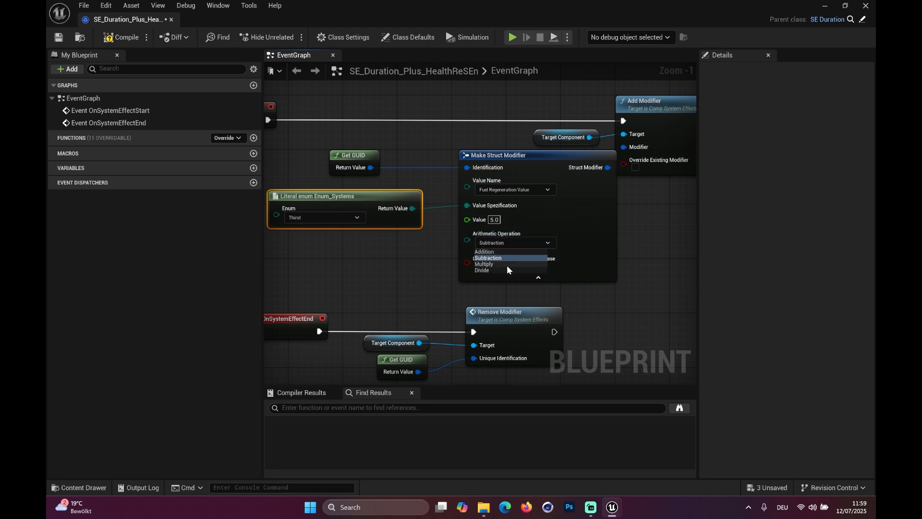
pyautogui.click(370, 266)
pyautogui.click(494, 220)
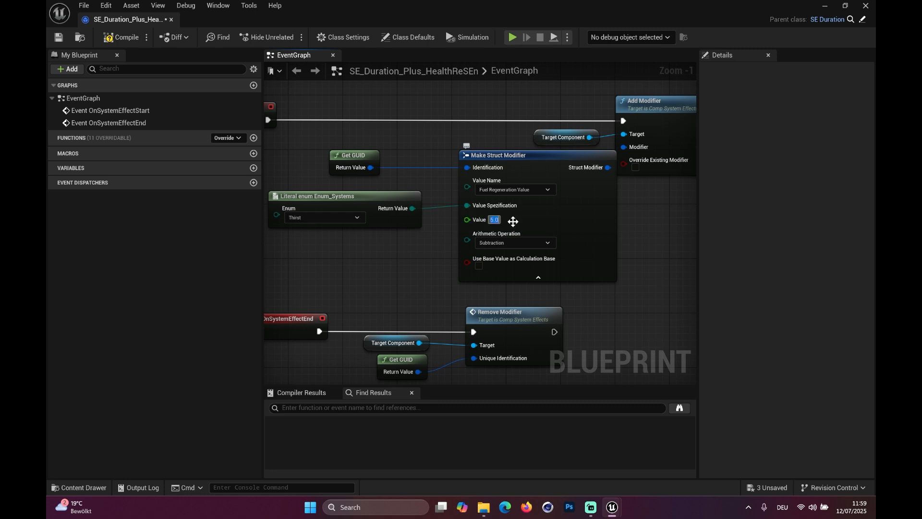
# Check which stat values are available for Value Name on the Make Struct Modifier node
pyautogui.click(526, 191)
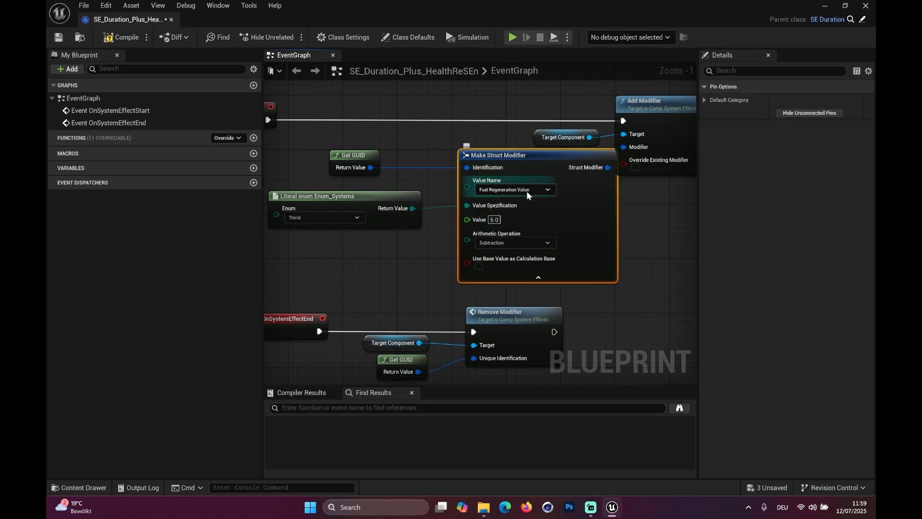
pyautogui.click(528, 188)
pyautogui.click(510, 206)
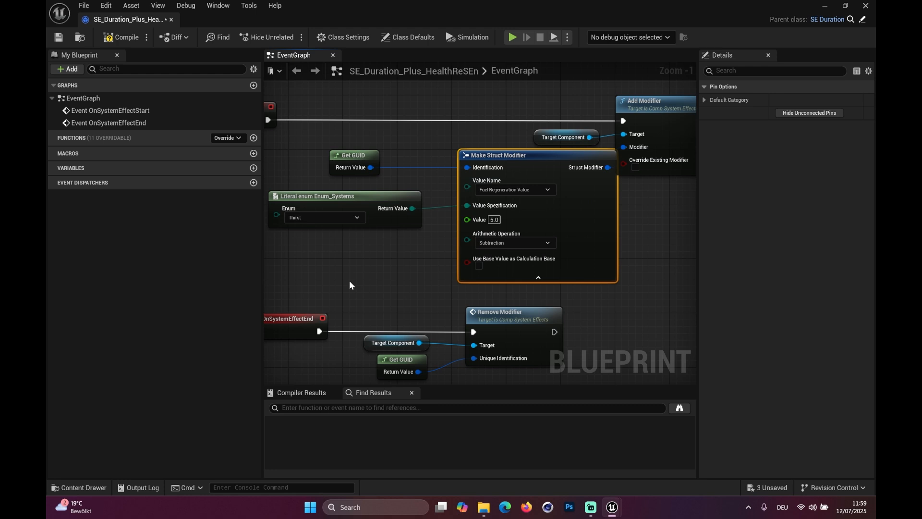
# Shift the Make Struct Modifier node slightly closer to the enum node, and compile and close the effect blueprint
pyautogui.moveTo(539, 156); pyautogui.dragTo(513, 158)
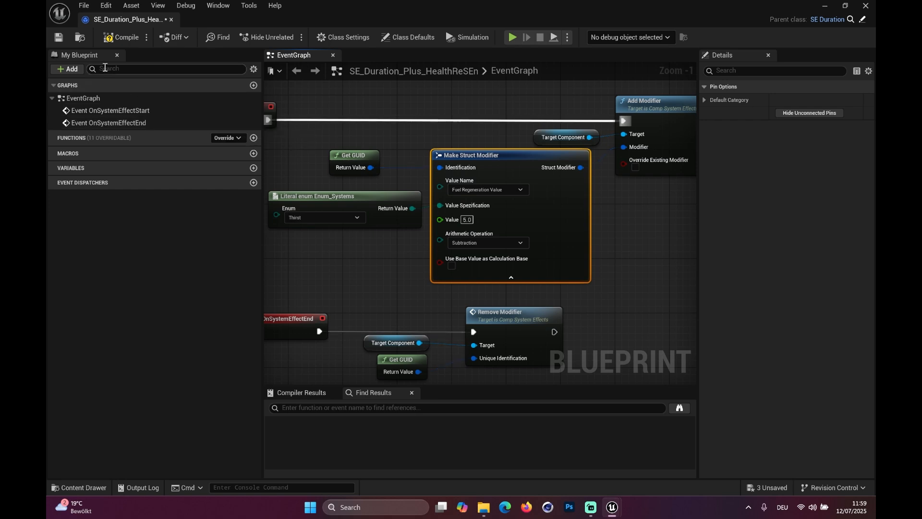
pyautogui.click(120, 38)
pyautogui.scroll(-2, 486, 165)
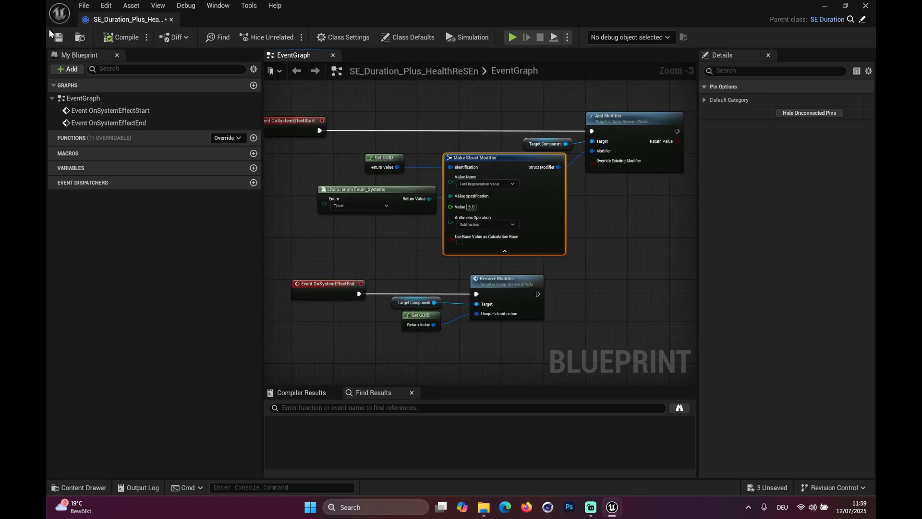
pyautogui.click(171, 20)
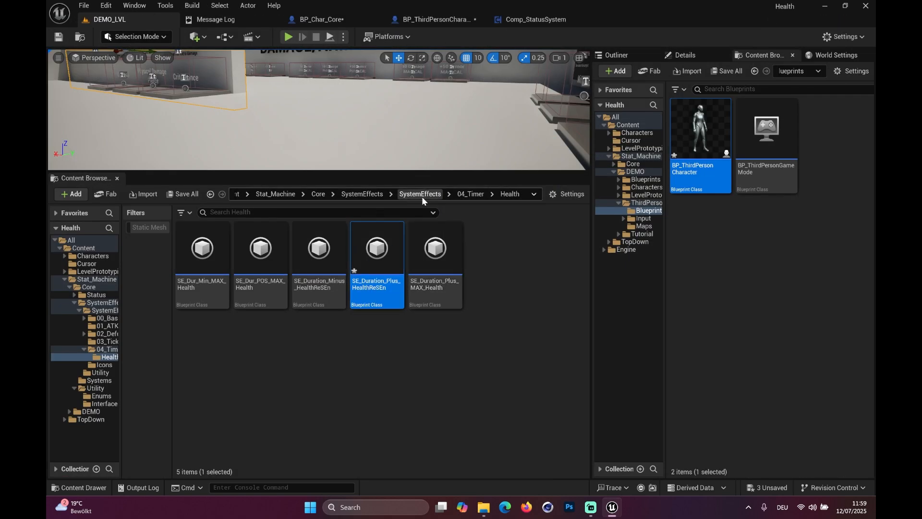
# Open the SE_Dur_Pos_FireDMG blueprint from the 01_ATK folder and expand its Make Struct Modifier node to inspect the modifier settings
pyautogui.click(466, 193)
pyautogui.click(442, 194)
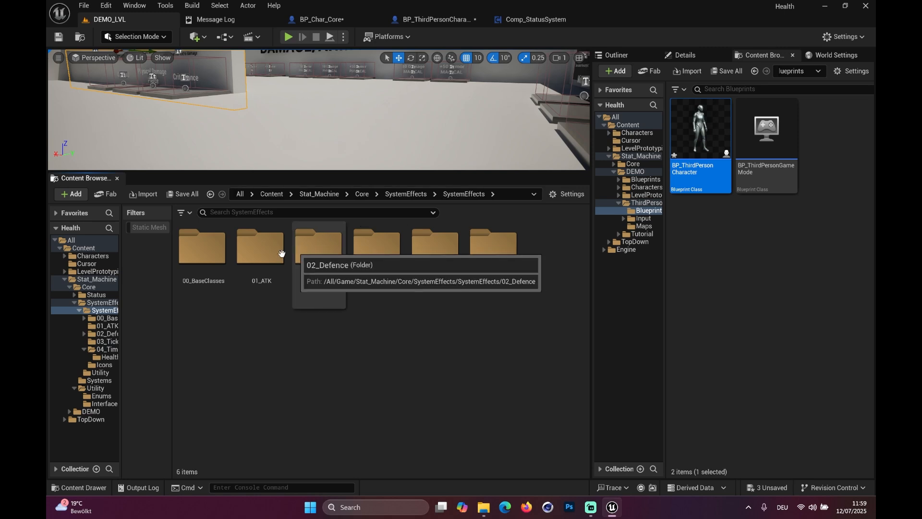
pyautogui.doubleClick(260, 250)
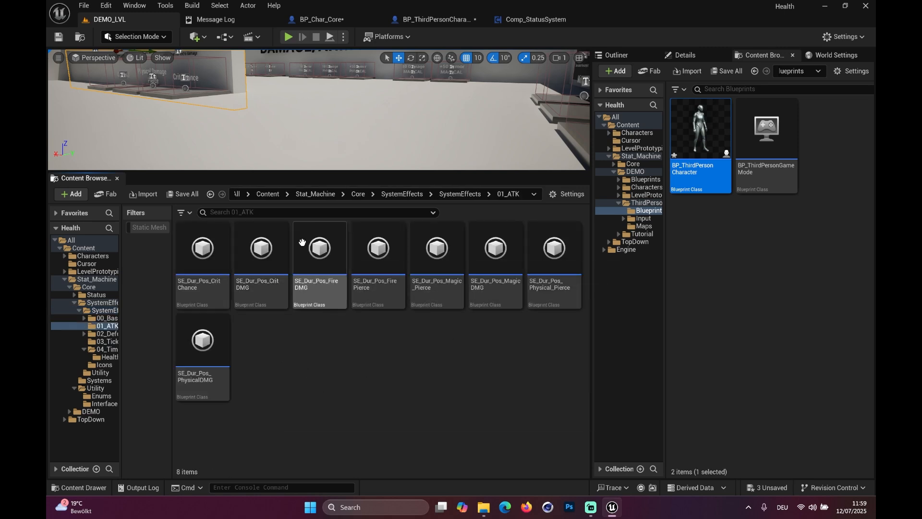
pyautogui.doubleClick(316, 290)
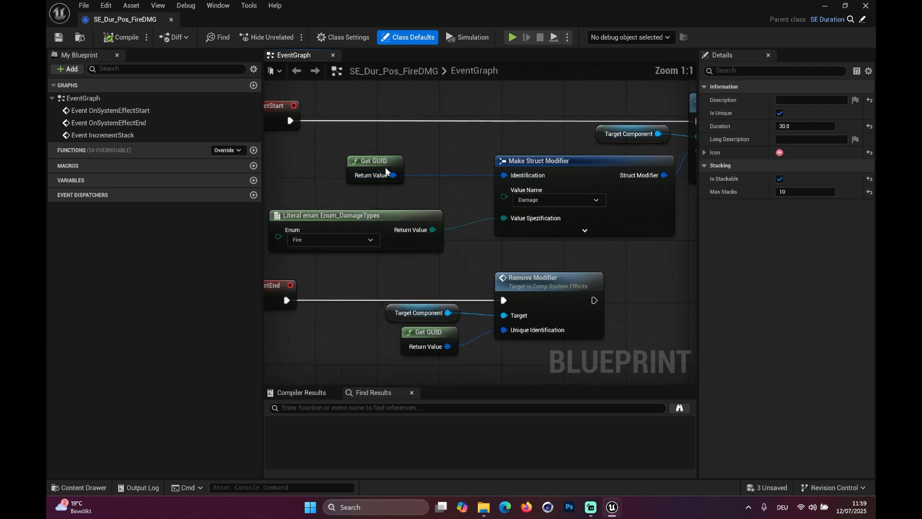
pyautogui.click(533, 232)
pyautogui.moveTo(531, 238); pyautogui.dragTo(572, 224, button='right')
pyautogui.moveTo(442, 241); pyautogui.dragTo(499, 235, button='right')
pyautogui.moveTo(444, 189); pyautogui.dragTo(406, 198, button='right')
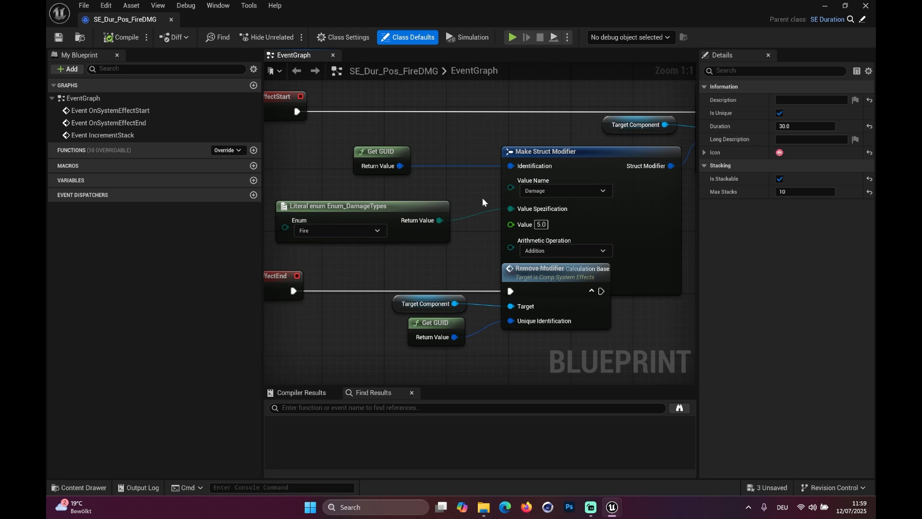
pyautogui.moveTo(482, 198); pyautogui.dragTo(449, 189, button='right')
pyautogui.moveTo(529, 188); pyautogui.dragTo(514, 176, button='right')
pyautogui.moveTo(396, 198); pyautogui.dragTo(470, 205, button='right')
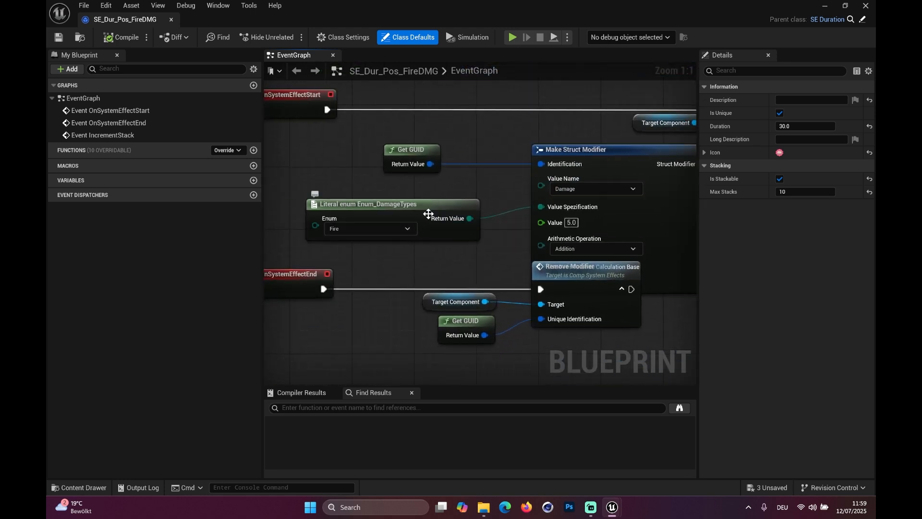
# Move the Literal enum Enum_DamageTypes node farther from Make Struct Modifier and shift the OnSystemEffectEnd nodes down clear of the expanded node
pyautogui.moveTo(427, 214); pyautogui.dragTo(374, 207)
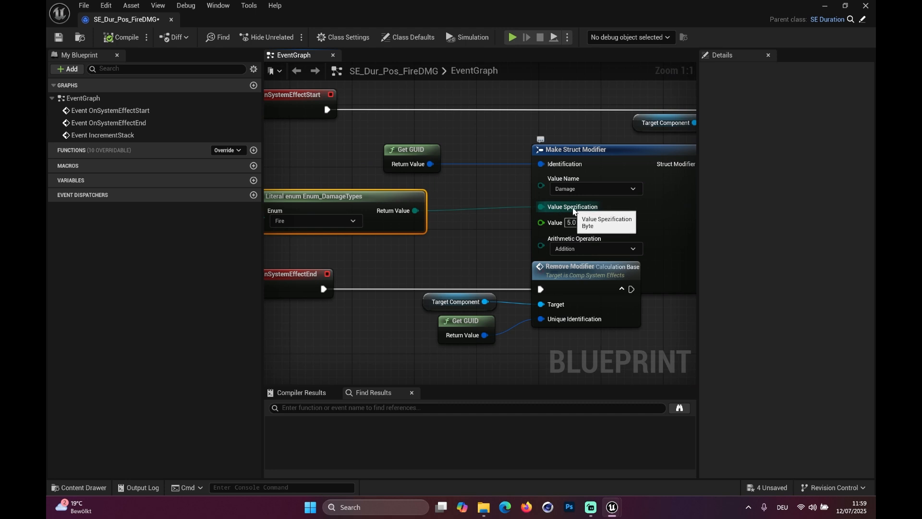
pyautogui.moveTo(573, 211); pyautogui.dragTo(572, 155, button='right')
pyautogui.moveTo(529, 319); pyautogui.dragTo(303, 237)
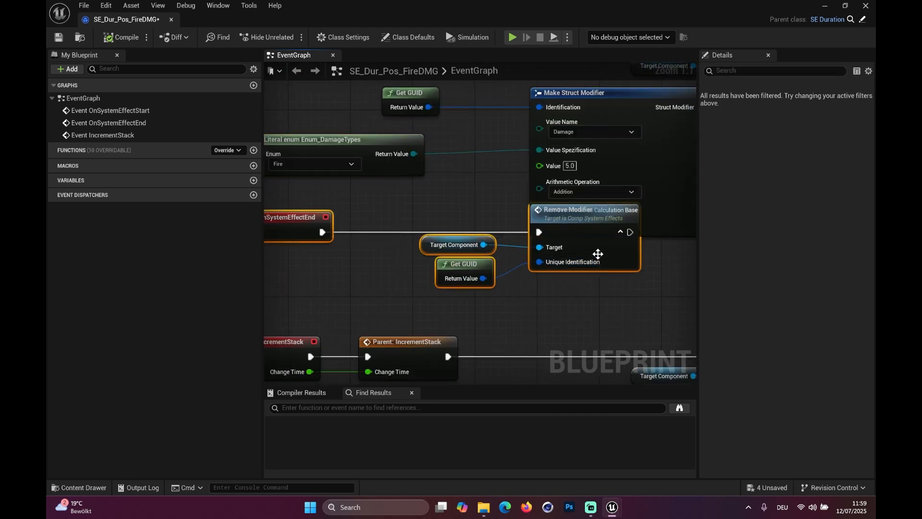
pyautogui.moveTo(597, 254); pyautogui.dragTo(592, 292)
pyautogui.click(390, 187)
# Set the Make Struct Modifier's Value Name to Crit Chance, and compile and close the SE_Dur_Pos_FireDMG blueprint
pyautogui.moveTo(460, 154); pyautogui.dragTo(465, 177, button='right')
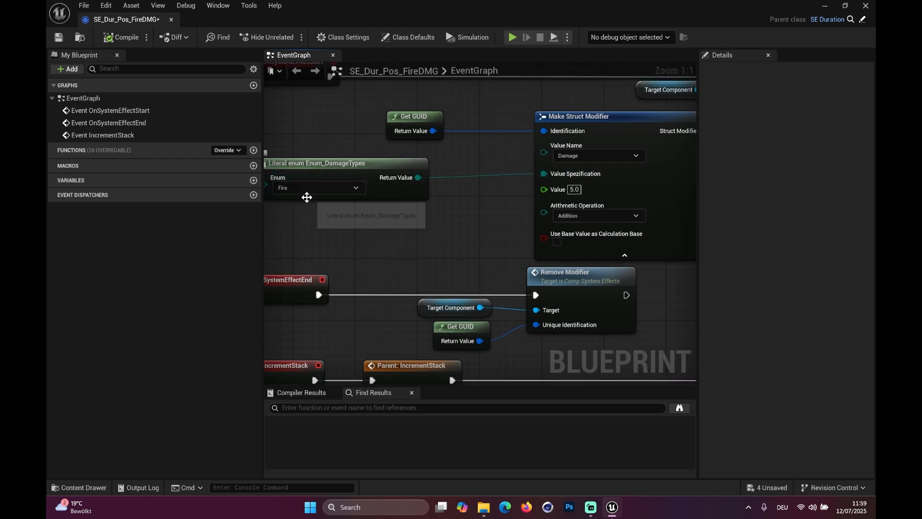
pyautogui.moveTo(477, 209); pyautogui.dragTo(391, 224, button='right')
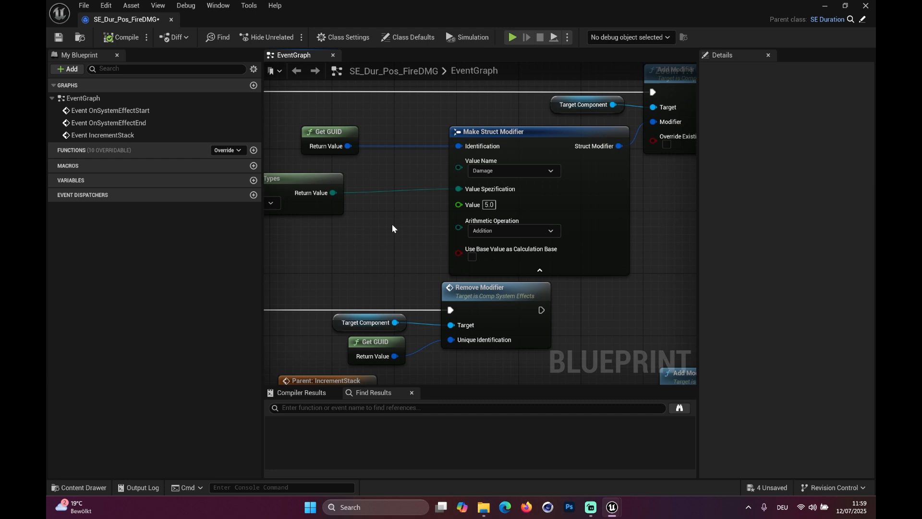
pyautogui.click(511, 172)
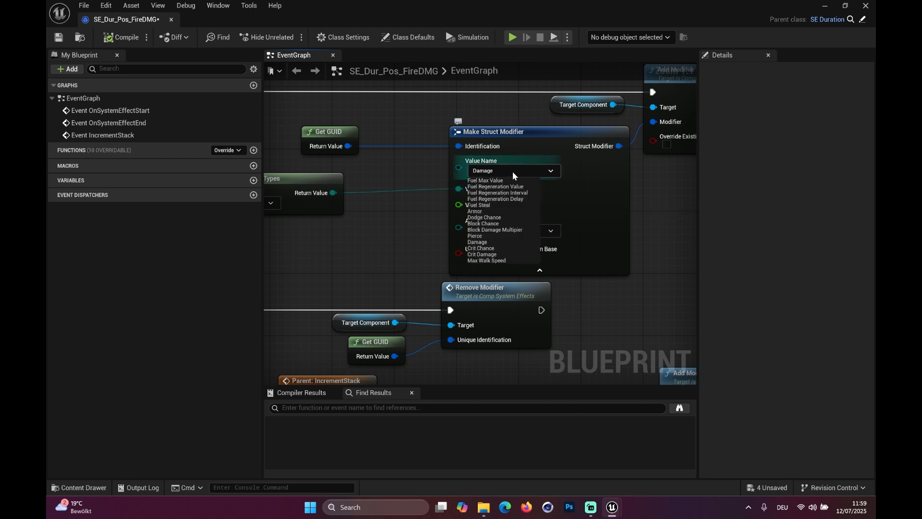
pyautogui.click(485, 249)
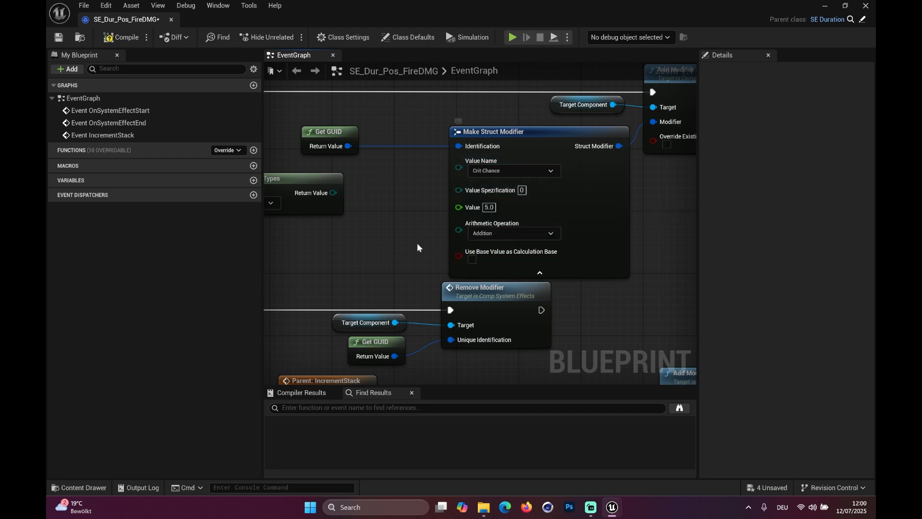
pyautogui.moveTo(393, 162); pyautogui.dragTo(263, 201, button='right')
pyautogui.click(120, 37)
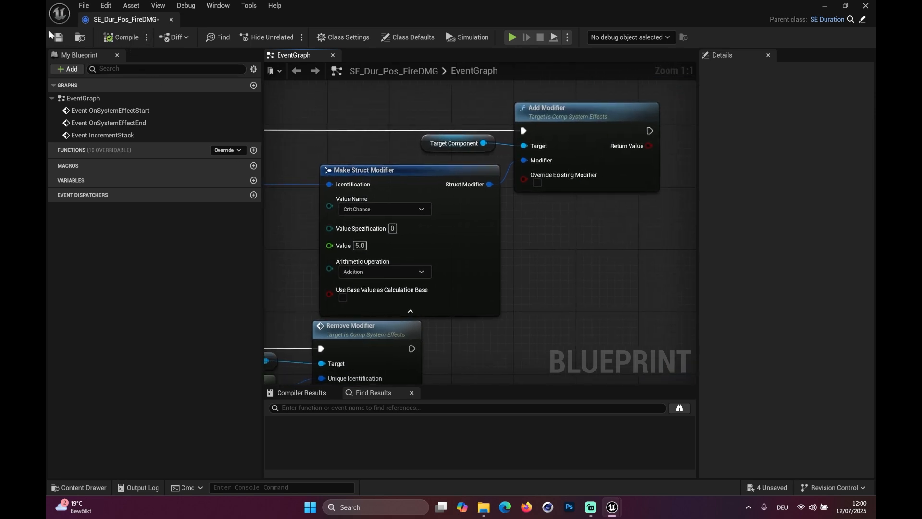
pyautogui.click(170, 17)
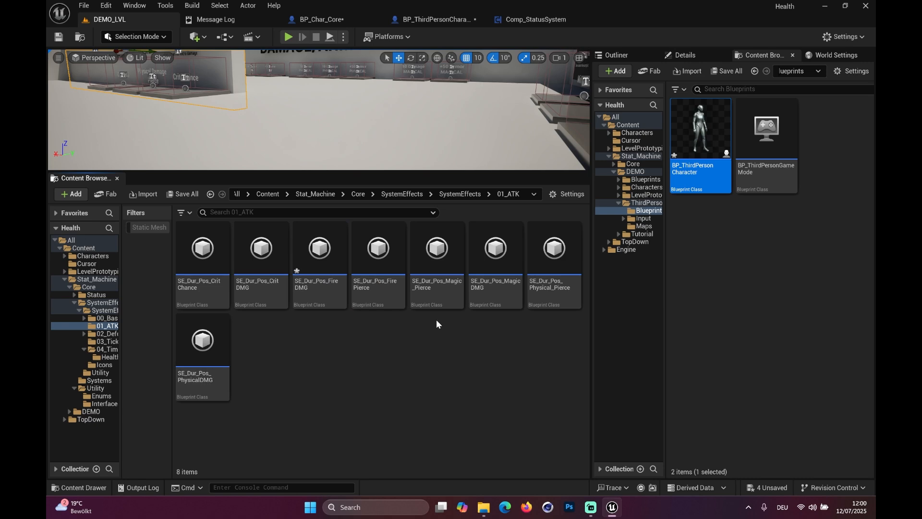
# Copy the Get GUID, Literal enum, Make Struct Modifier, Target Component and Add Modifier nodes from SE_Dur_Pos_FirePierce and close that blueprint
pyautogui.doubleClick(372, 301)
pyautogui.moveTo(367, 88); pyautogui.dragTo(618, 257)
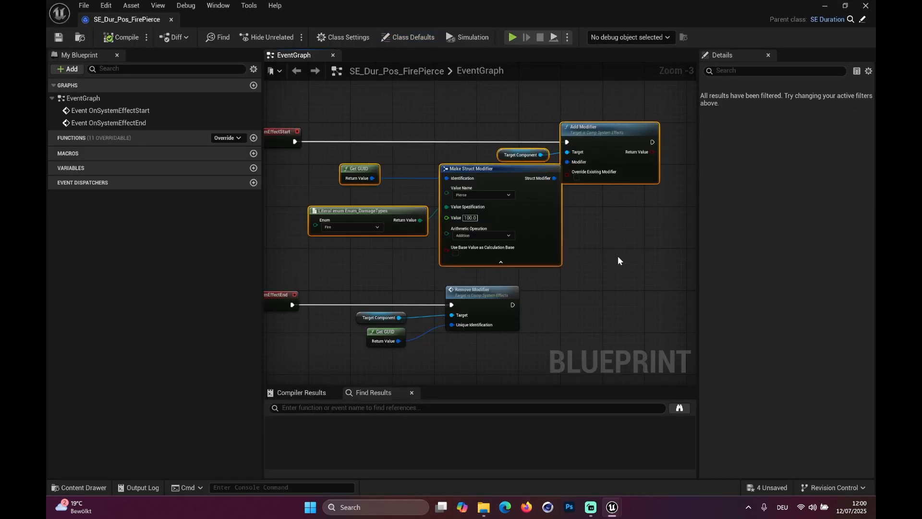
pyautogui.click(172, 20)
# Reopen SE_Dur_Pos_FireDMG and paste the copied modifier nodes into the empty graph area beyond the existing Add Modifier node
pyautogui.click(331, 254)
pyautogui.doubleClick(332, 255)
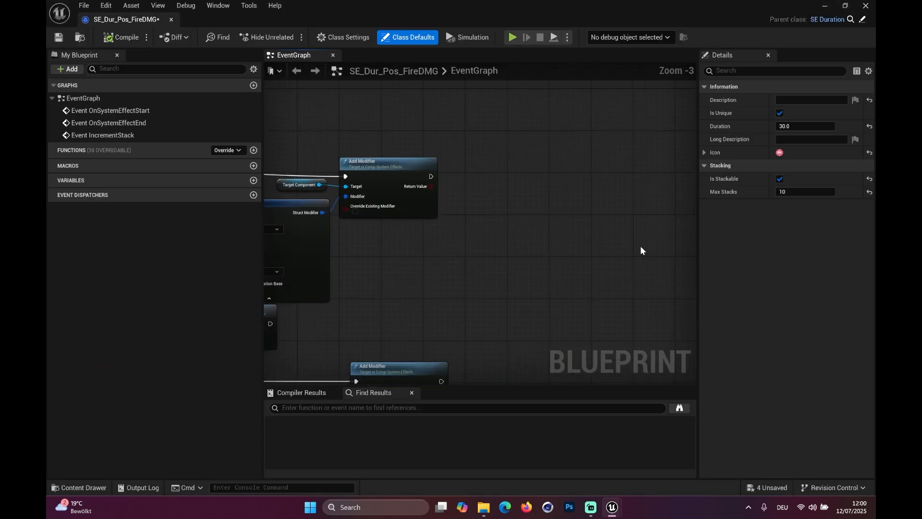
pyautogui.hotkey('ctrl', 'v')
pyautogui.moveTo(666, 233); pyautogui.dragTo(576, 233, button='right')
pyautogui.click(646, 209)
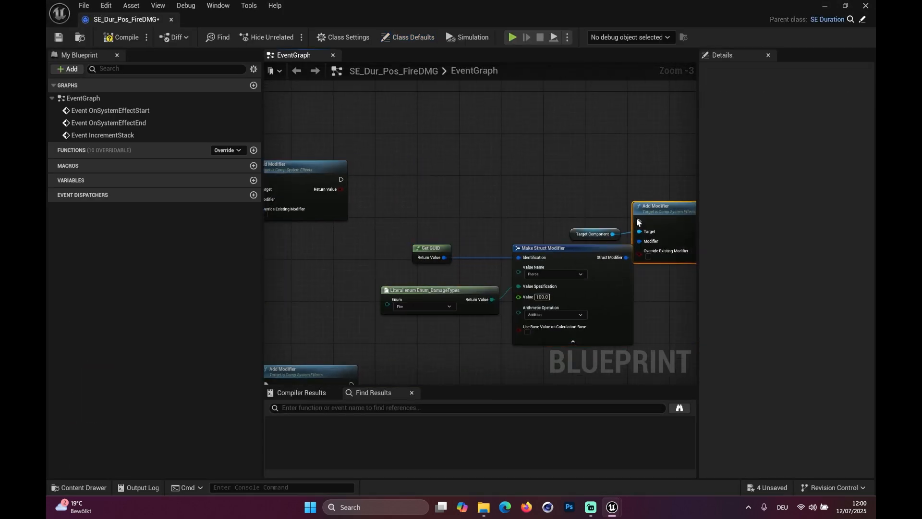
# Connect the first Add Modifier's execution output to the pasted Add Modifier and move the pasted nodes up in line with it
pyautogui.moveTo(639, 221); pyautogui.dragTo(342, 182)
pyautogui.moveTo(369, 171); pyautogui.dragTo(638, 329)
pyautogui.moveTo(673, 224); pyautogui.dragTo(672, 185)
# Compare the Crit Chance modifier with the pasted Pierce modifier, examining its damage type and value and the overall event graph
pyautogui.click(371, 86)
pyautogui.moveTo(371, 86); pyautogui.dragTo(633, 82, button='right')
pyautogui.scroll(2, 371, 181)
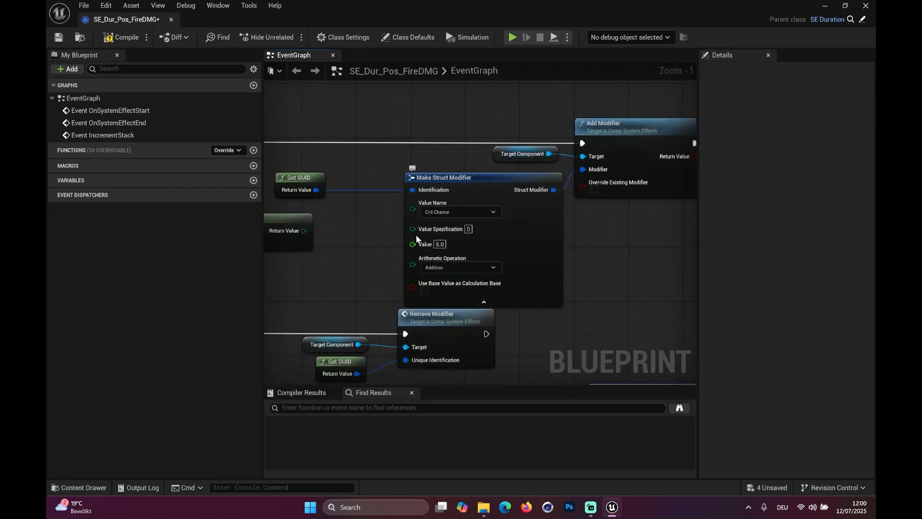
pyautogui.moveTo(435, 246); pyautogui.dragTo(386, 223, button='right')
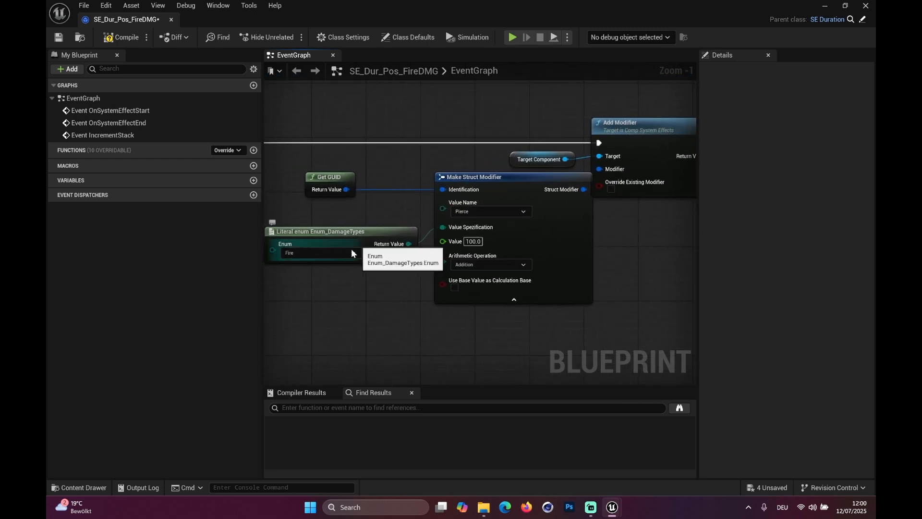
pyautogui.click(473, 241)
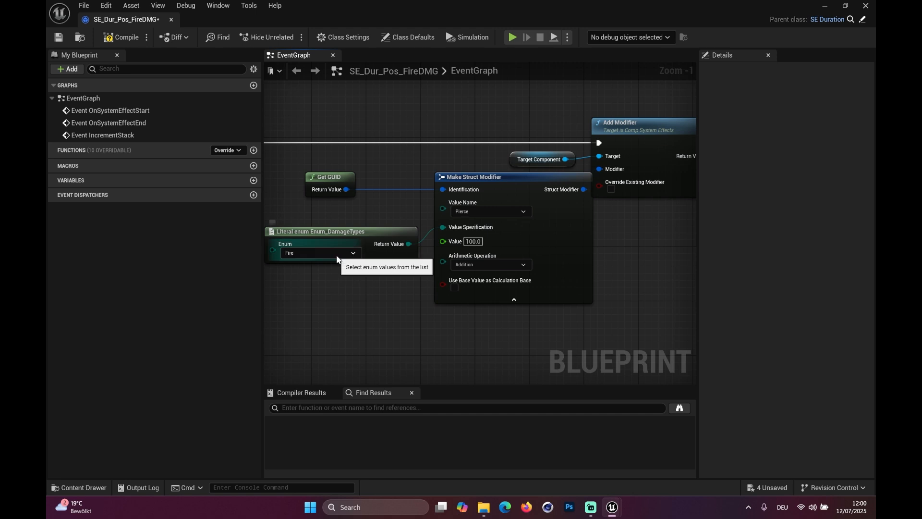
pyautogui.scroll(-5, 390, 221)
pyautogui.moveTo(387, 240); pyautogui.dragTo(524, 228, button='right')
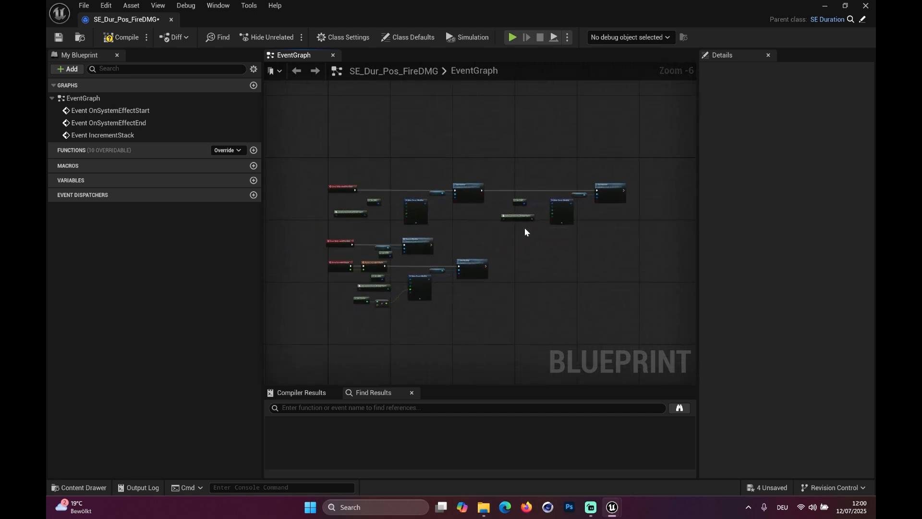
pyautogui.scroll(1, 524, 227)
pyautogui.scroll(4, 529, 192)
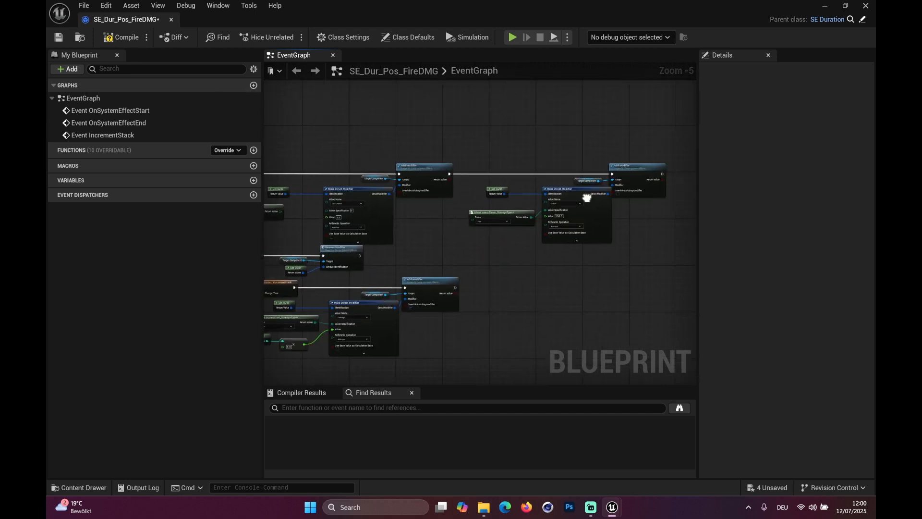
# Delete the Literal enum node beside the pasted Make Struct Modifier and set that modifier to Block Chance with a Value of 5
pyautogui.moveTo(330, 189); pyautogui.dragTo(339, 220)
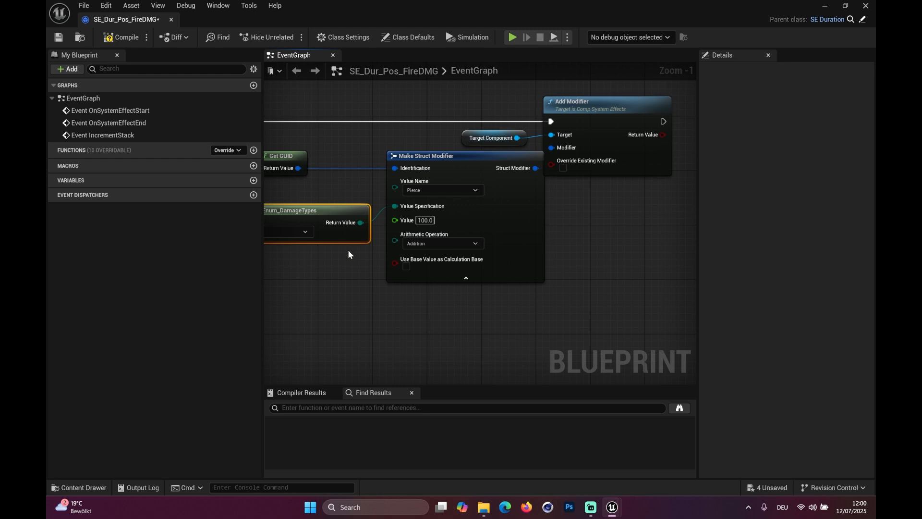
pyautogui.press('Delete')
pyautogui.moveTo(348, 255); pyautogui.dragTo(391, 241, button='right')
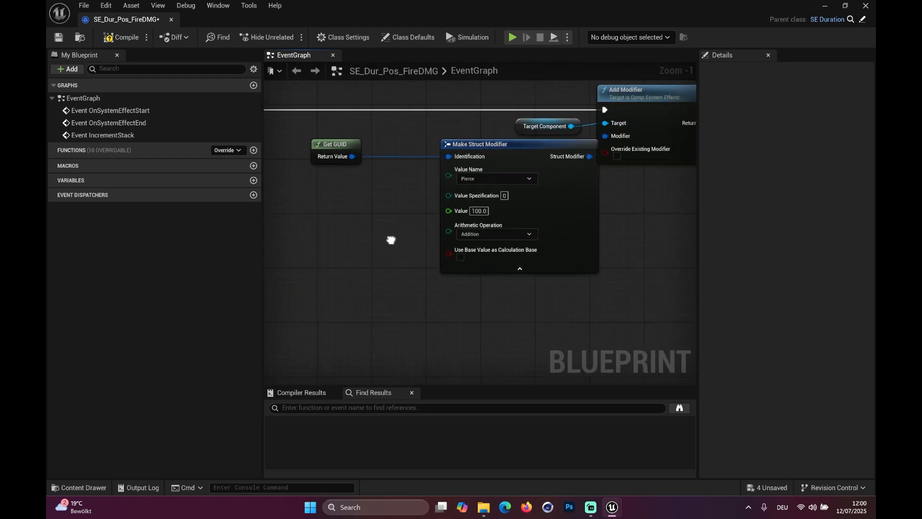
pyautogui.click(502, 182)
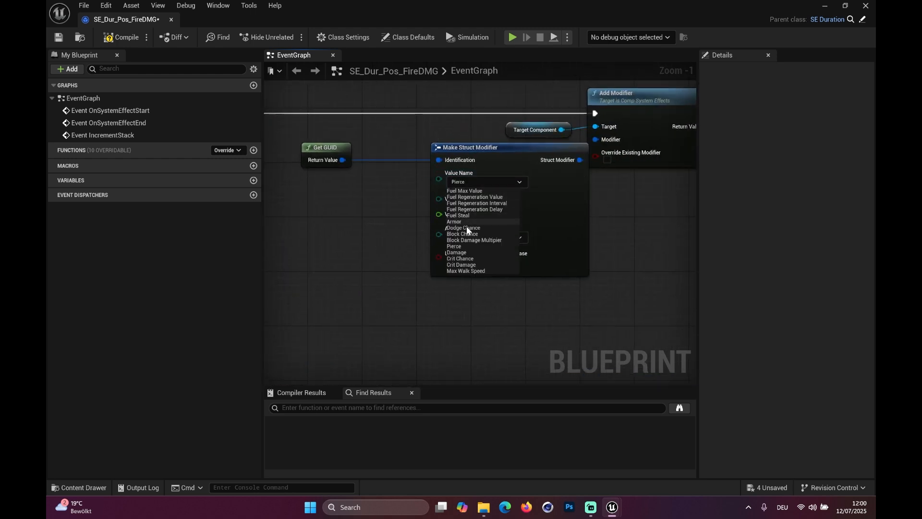
pyautogui.click(476, 234)
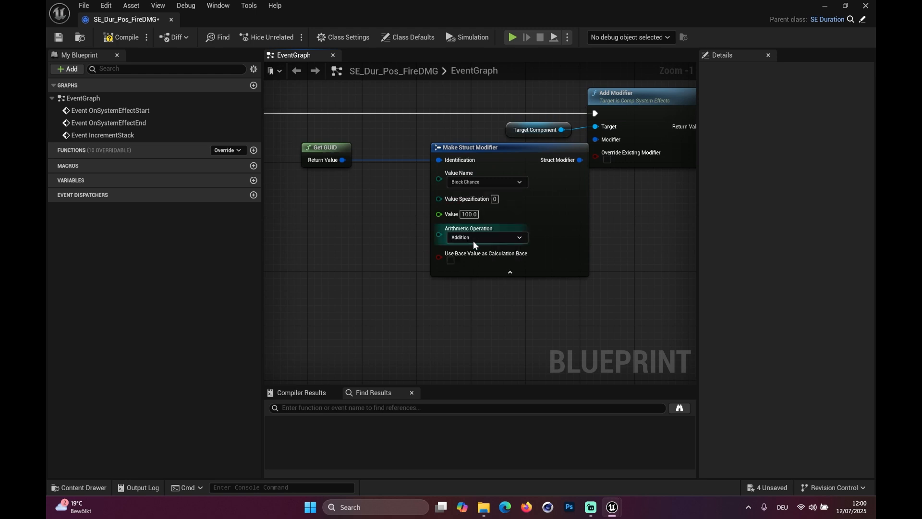
pyautogui.click(470, 215)
pyautogui.write('5')
pyautogui.press('Return')
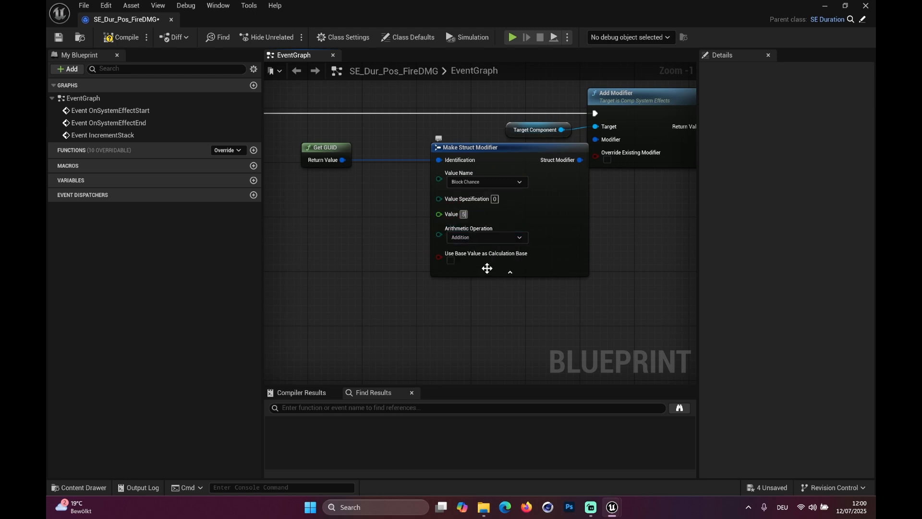
# Set the Block Chance modifier's Arithmetic Operation to Subtraction and its Value to 25
pyautogui.click(481, 239)
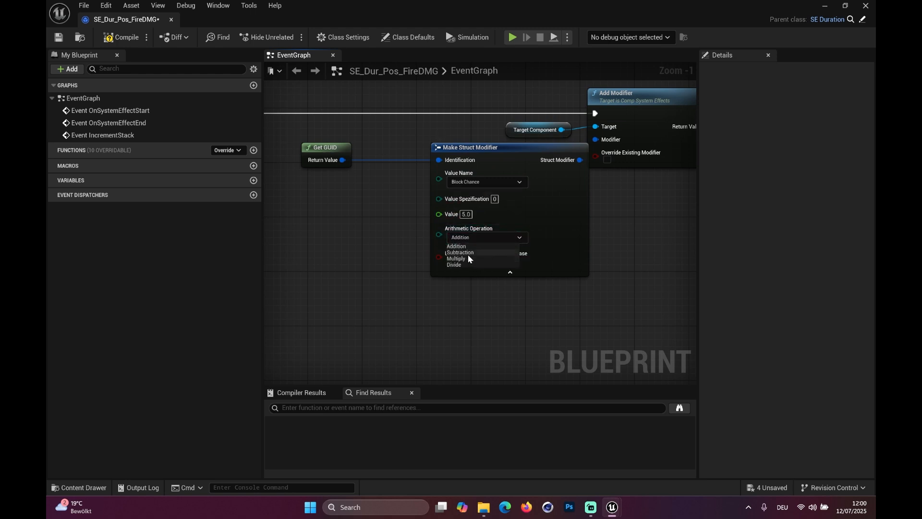
pyautogui.click(468, 253)
pyautogui.click(468, 214)
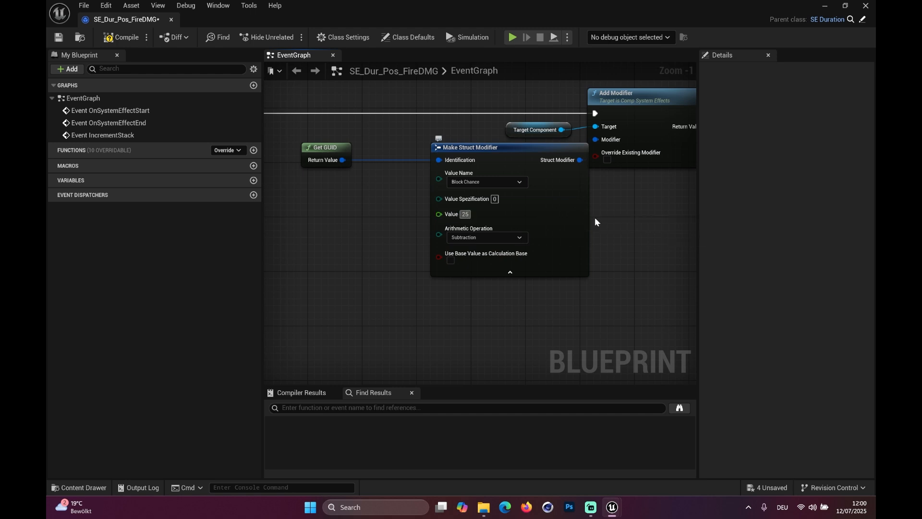
pyautogui.scroll(-5, 595, 217)
pyautogui.scroll(1, 523, 234)
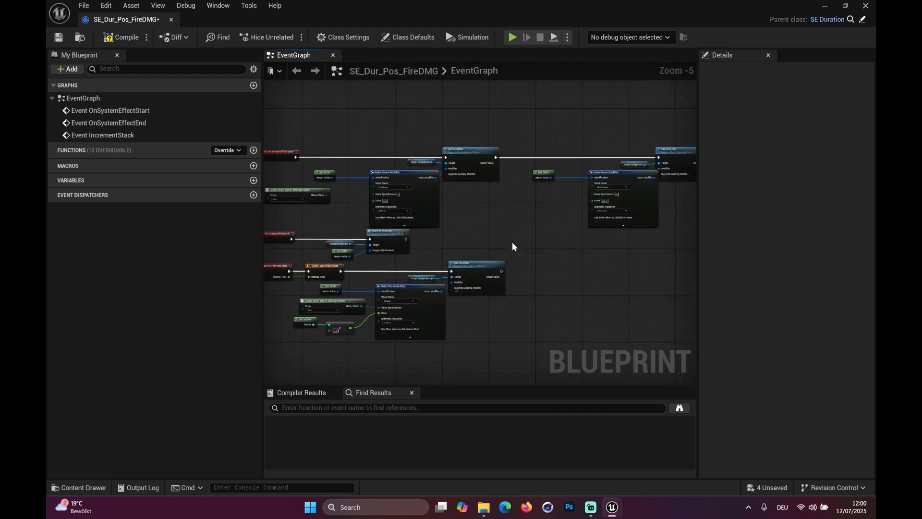
# Inspect the effect's class settings and its class defaults for duration and stacking, and close the blueprint
pyautogui.click(349, 37)
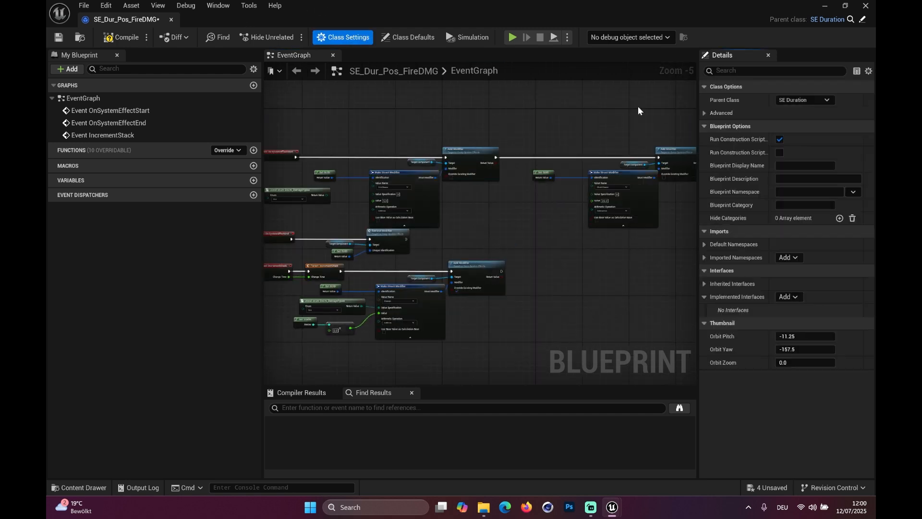
pyautogui.click(393, 40)
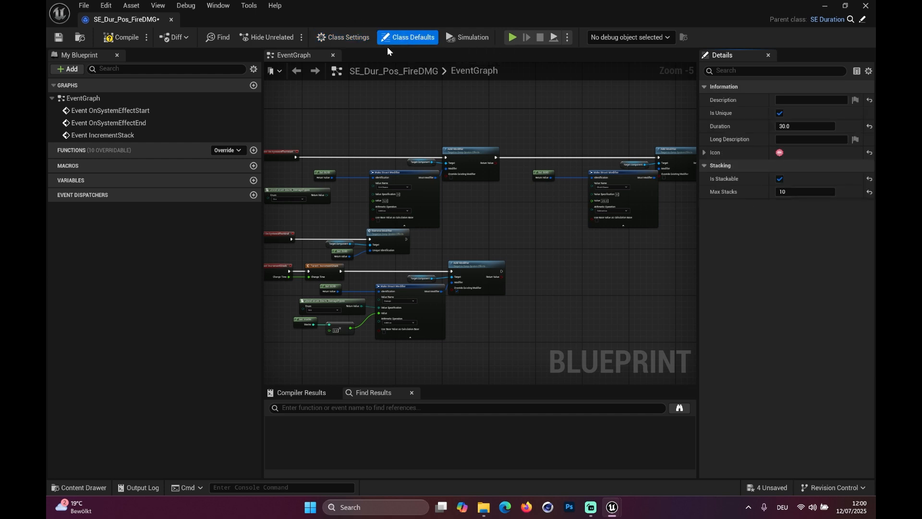
pyautogui.click(787, 127)
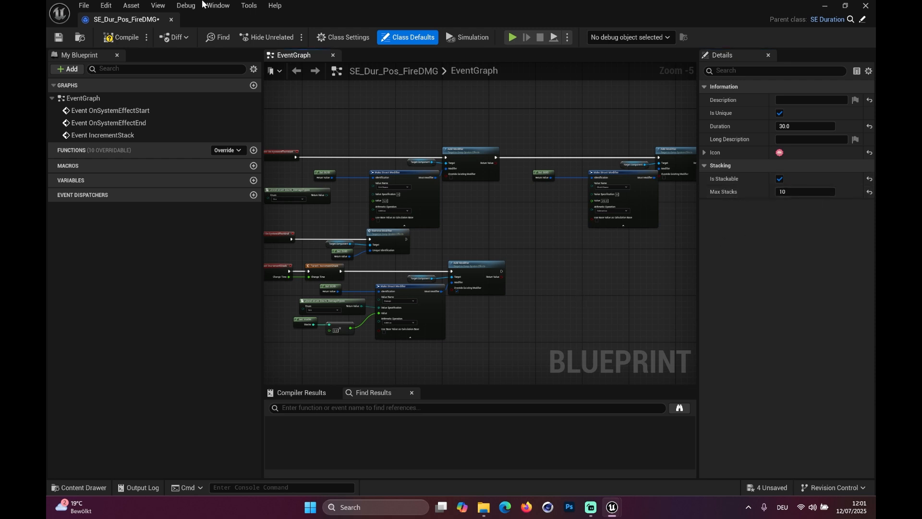
pyautogui.click(169, 21)
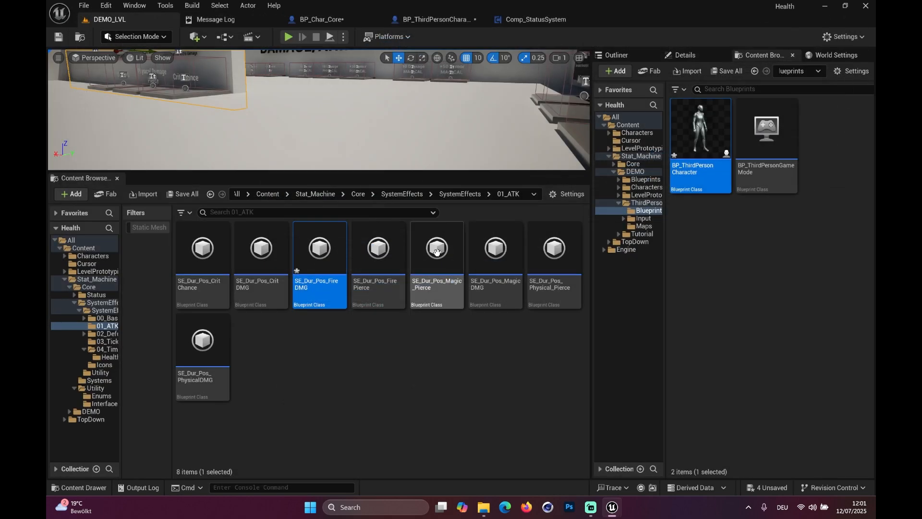
# Browse the 02_Defence, 03_Tick, 04_Timer and Health effect folders, and open the Utility folder inside Core
pyautogui.click(109, 333)
pyautogui.click(108, 341)
pyautogui.click(108, 348)
pyautogui.click(108, 357)
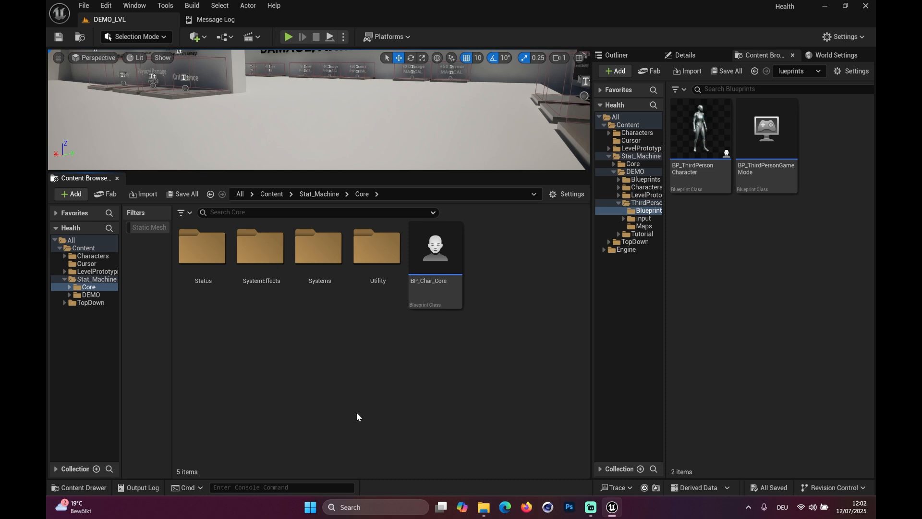
pyautogui.click(380, 272)
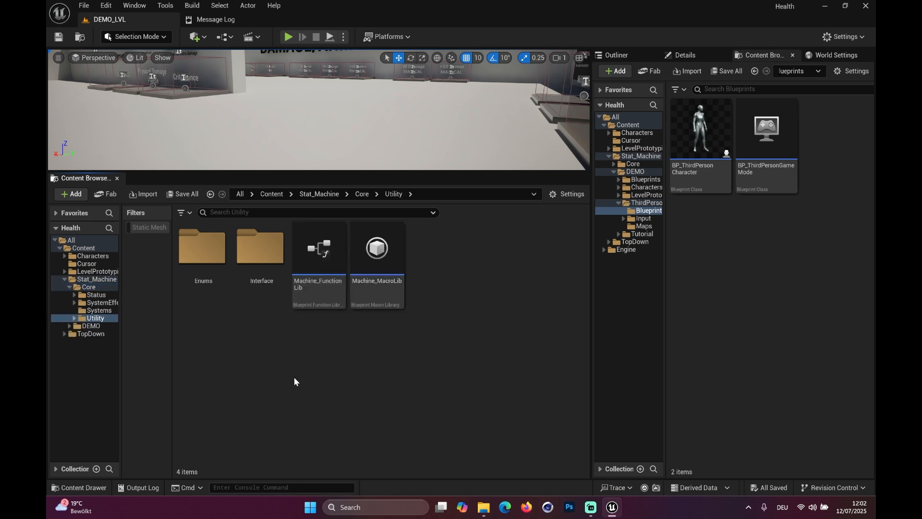
# Open Enum_DamageTypes from the Utility Enums folder, add an enumerator with the display name Thunder, and close the enum
pyautogui.click(362, 193)
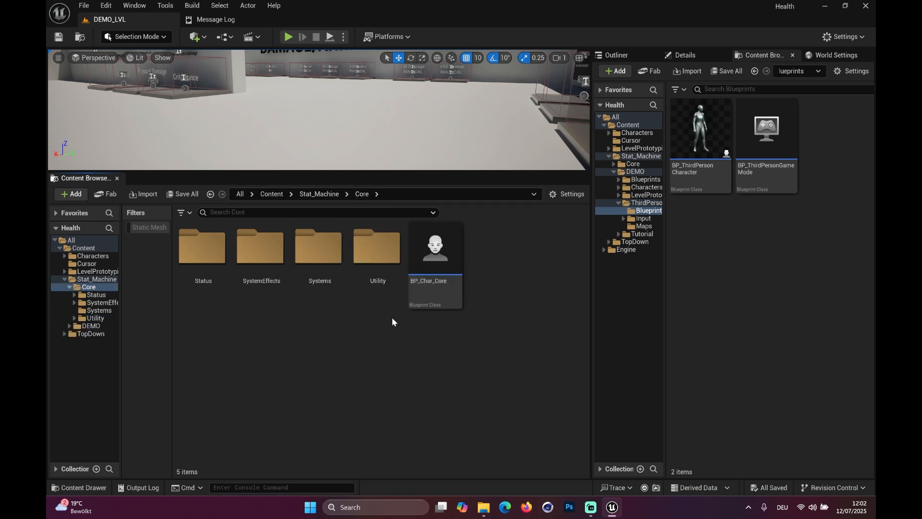
pyautogui.click(377, 265)
pyautogui.doubleClick(377, 255)
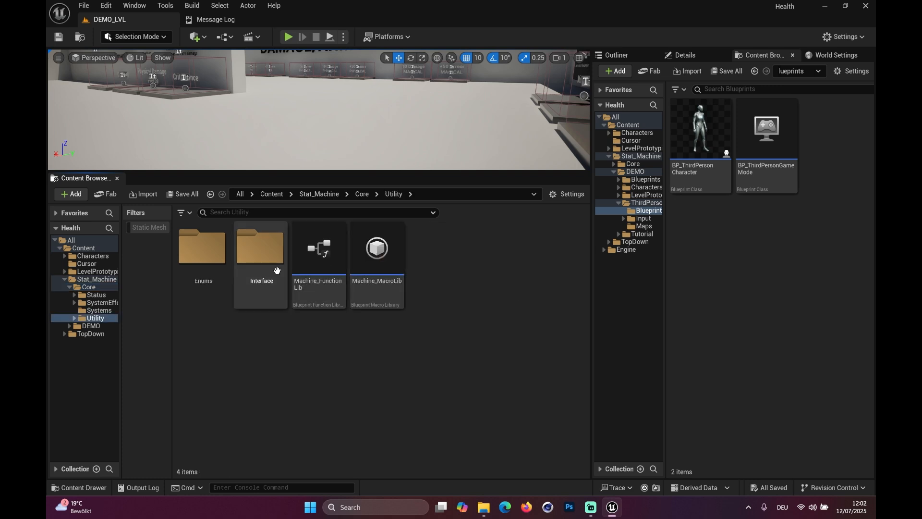
pyautogui.doubleClick(211, 266)
pyautogui.doubleClick(224, 270)
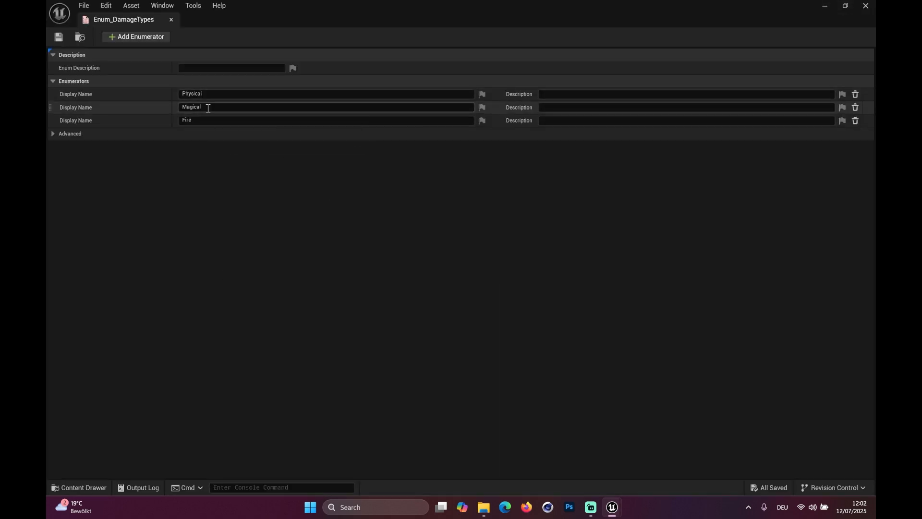
pyautogui.click(160, 40)
pyautogui.click(243, 134)
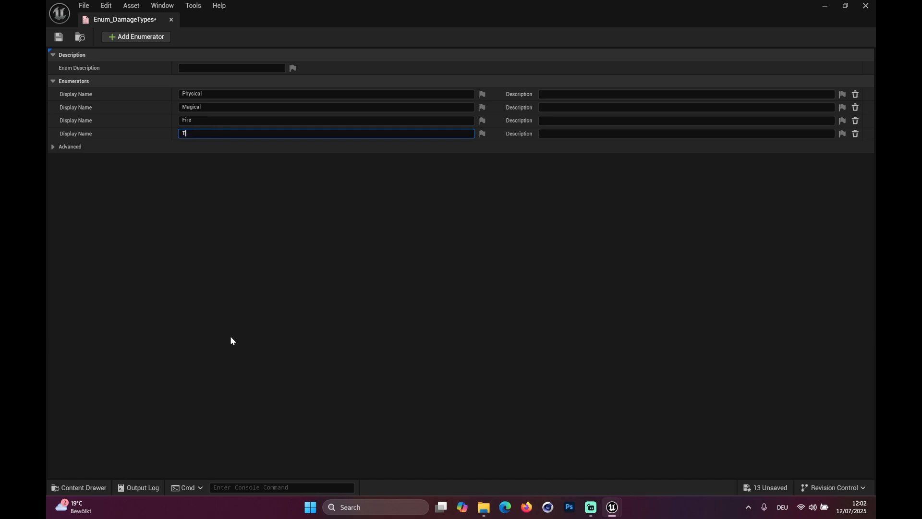
pyautogui.press('Return')
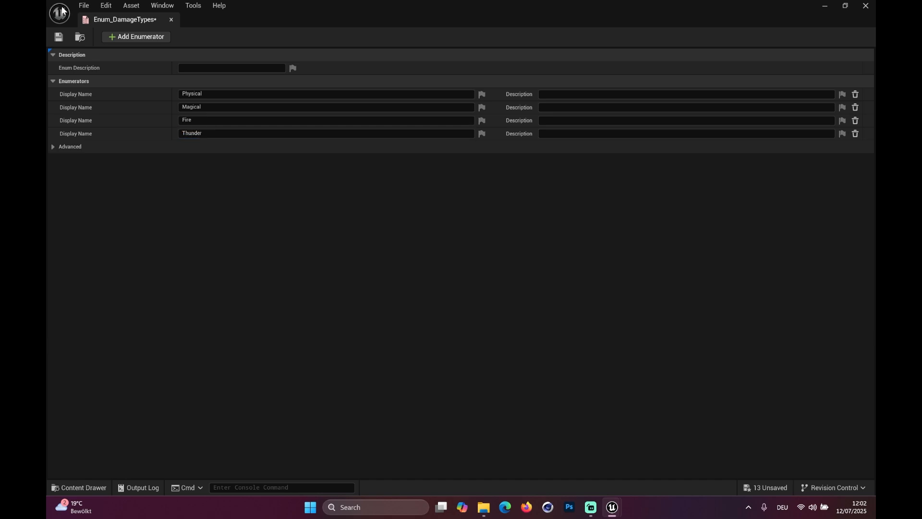
pyautogui.click(171, 20)
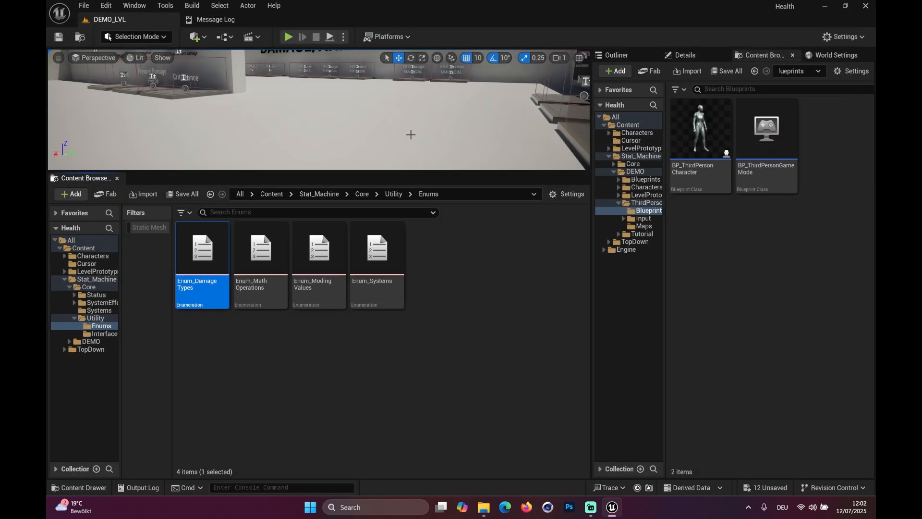
# Create a child blueprint of DMG_Base in the Status DamageTypes folder and name it DMG_Thunder
pyautogui.click(357, 194)
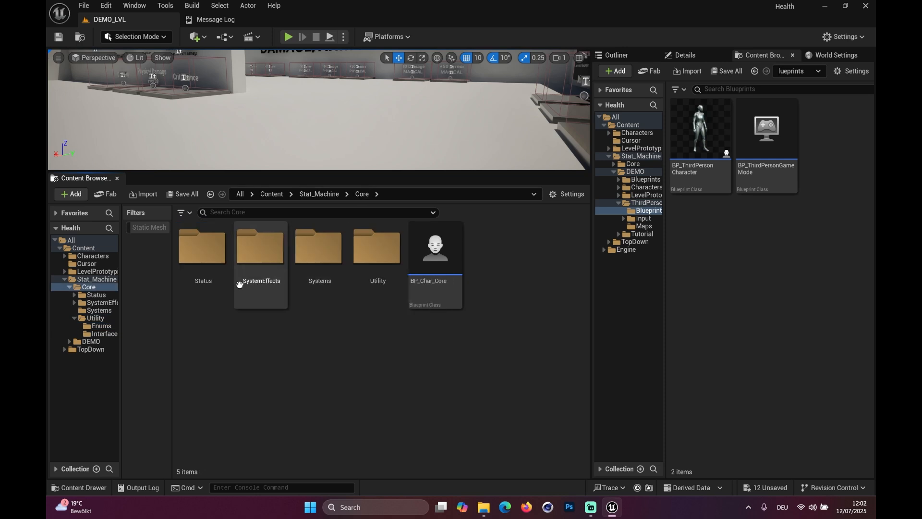
pyautogui.doubleClick(211, 259)
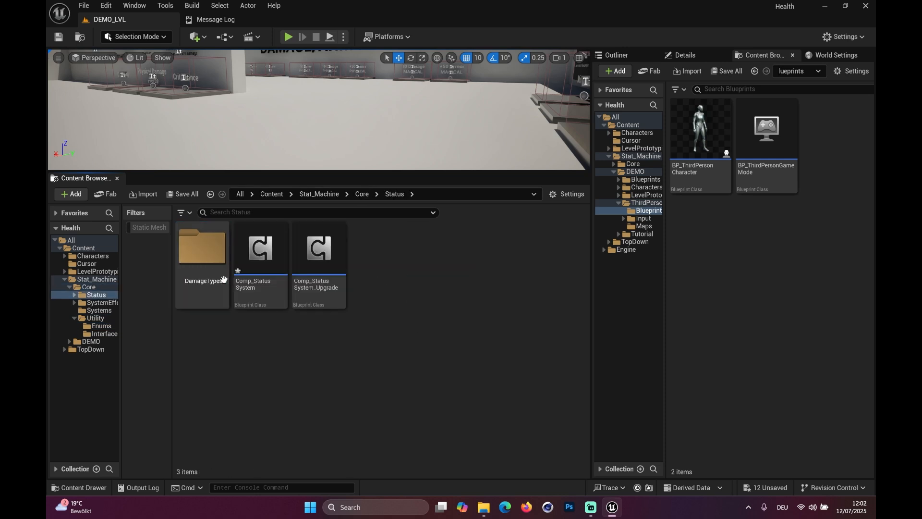
pyautogui.doubleClick(214, 264)
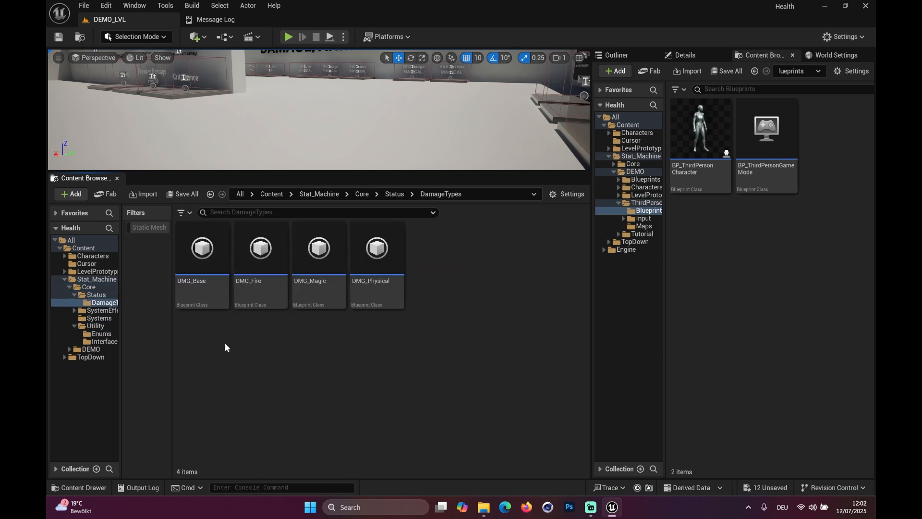
pyautogui.rightClick(212, 288)
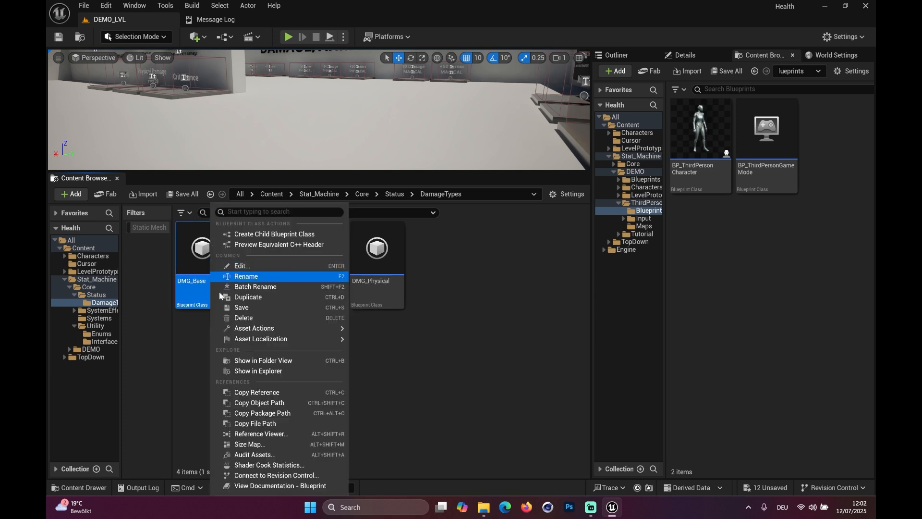
pyautogui.click(274, 235)
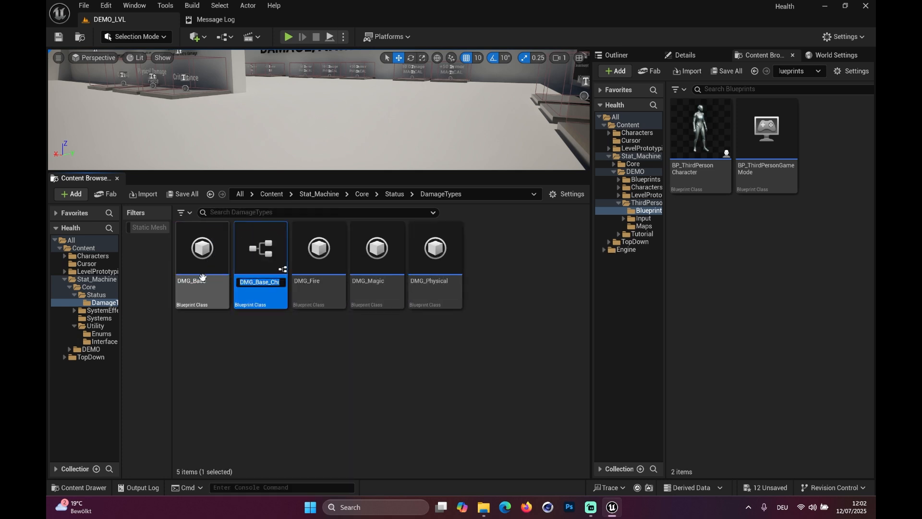
pyautogui.moveTo(255, 284); pyautogui.dragTo(493, 318)
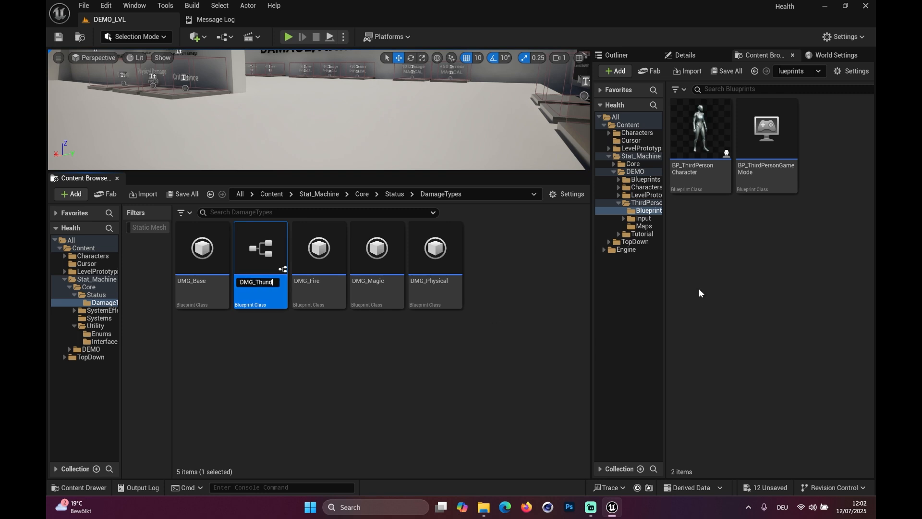
pyautogui.press('Return')
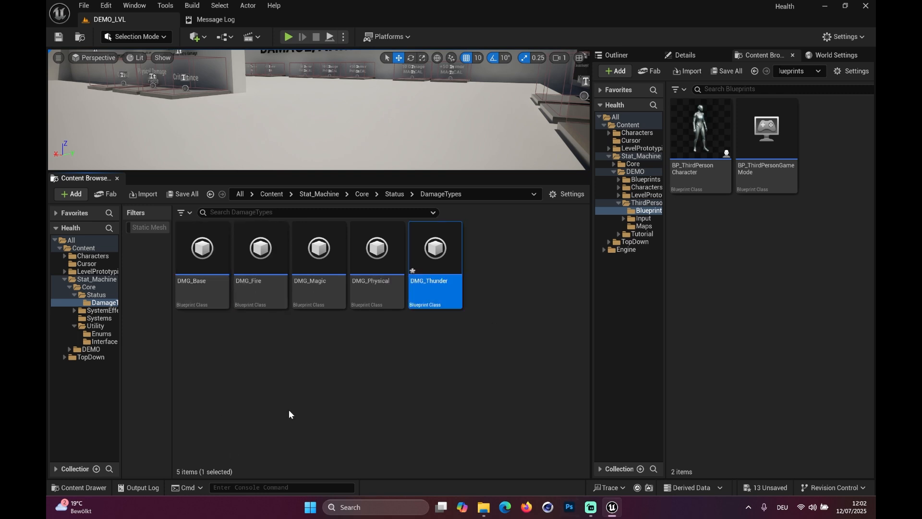
# Open DMG_Thunder and add an Armor Block array element set to Thunder
pyautogui.doubleClick(432, 259)
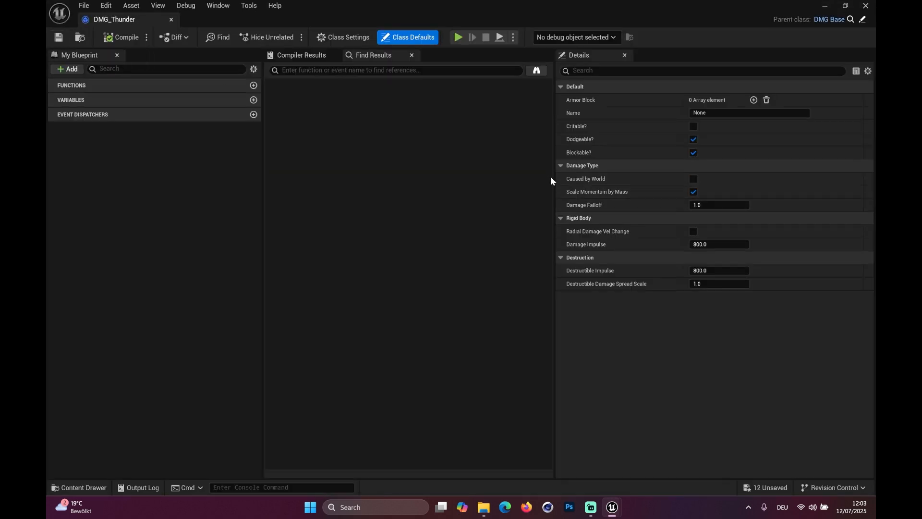
pyautogui.moveTo(554, 177); pyautogui.dragTo(268, 205)
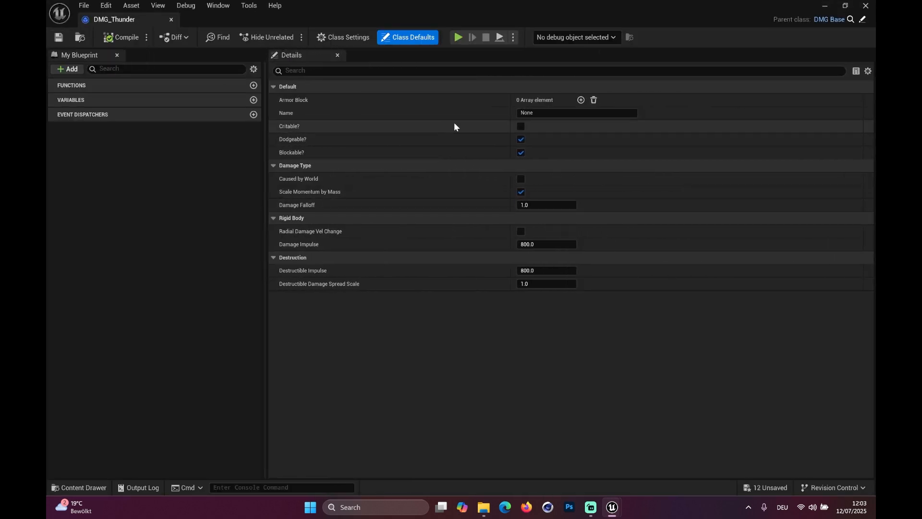
pyautogui.click(581, 99)
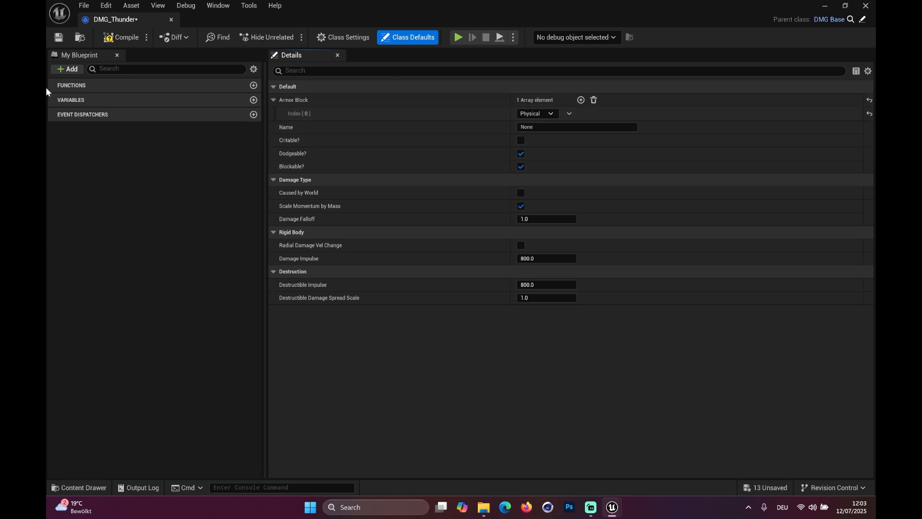
pyautogui.click(545, 113)
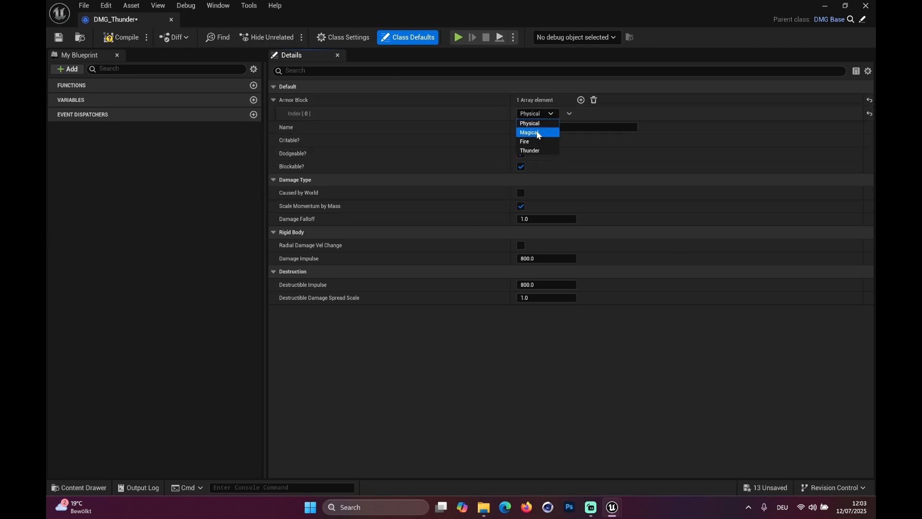
pyautogui.click(530, 151)
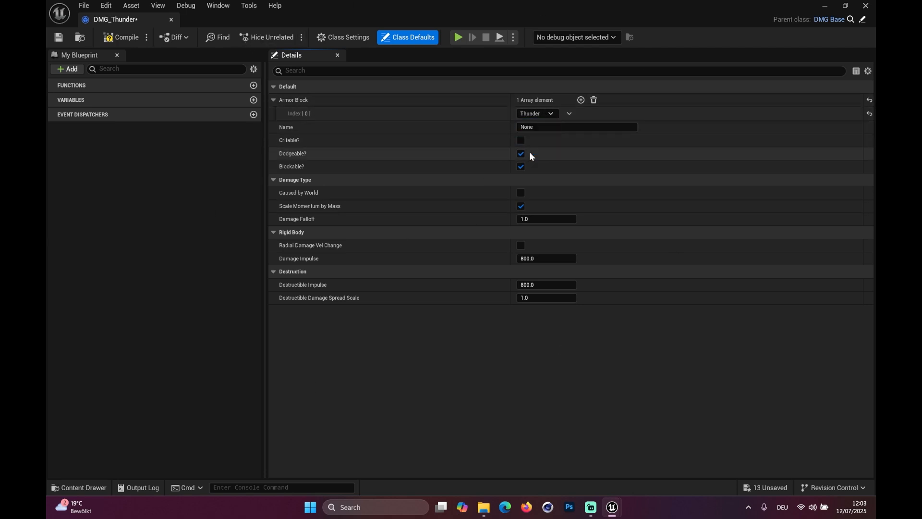
# Add a second Armor Block element set to Fire and delete it again
pyautogui.click(581, 100)
pyautogui.click(534, 128)
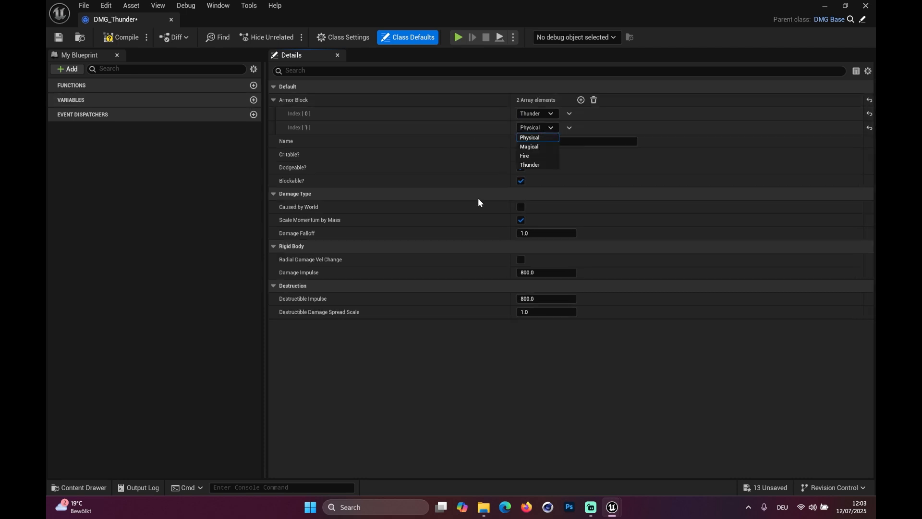
pyautogui.click(525, 156)
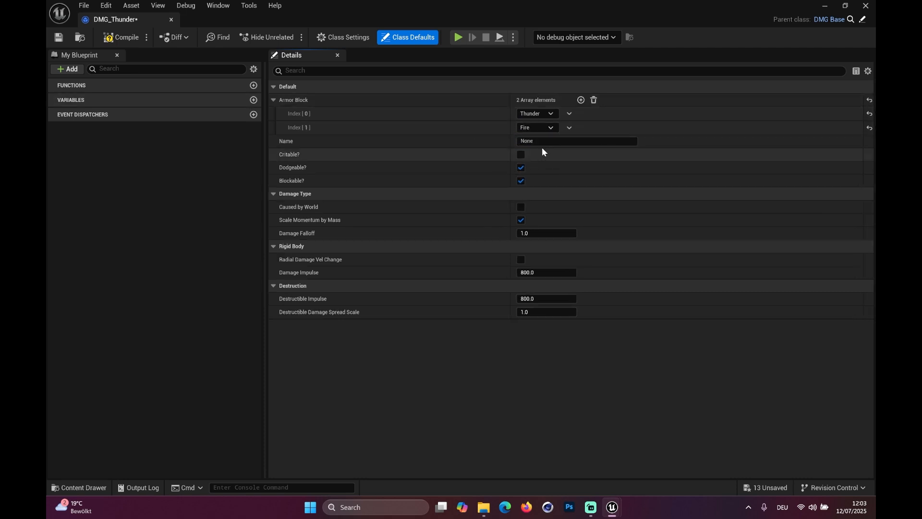
pyautogui.click(568, 128)
pyautogui.click(588, 154)
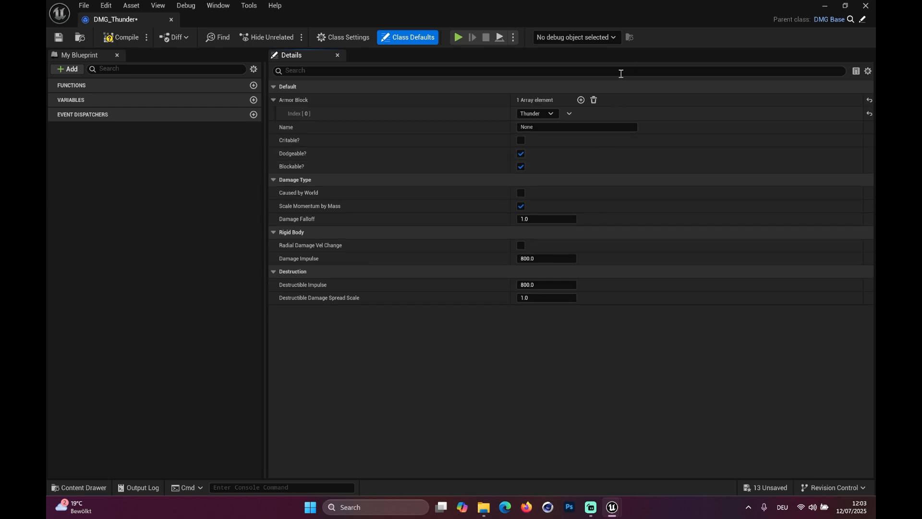
# Set the Name property in DMG_Thunder's class defaults to Thunder
pyautogui.click(605, 127)
pyautogui.write('T')
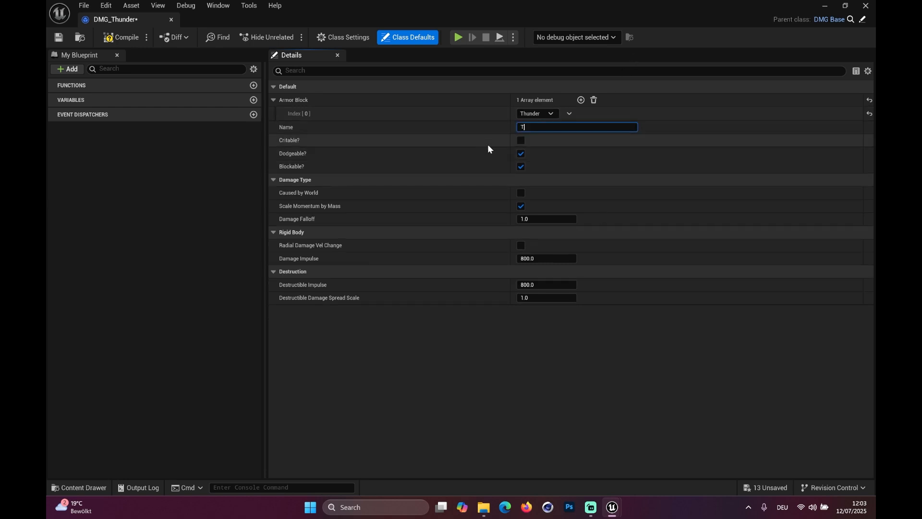
pyautogui.write('hunder')
pyautogui.press('Return')
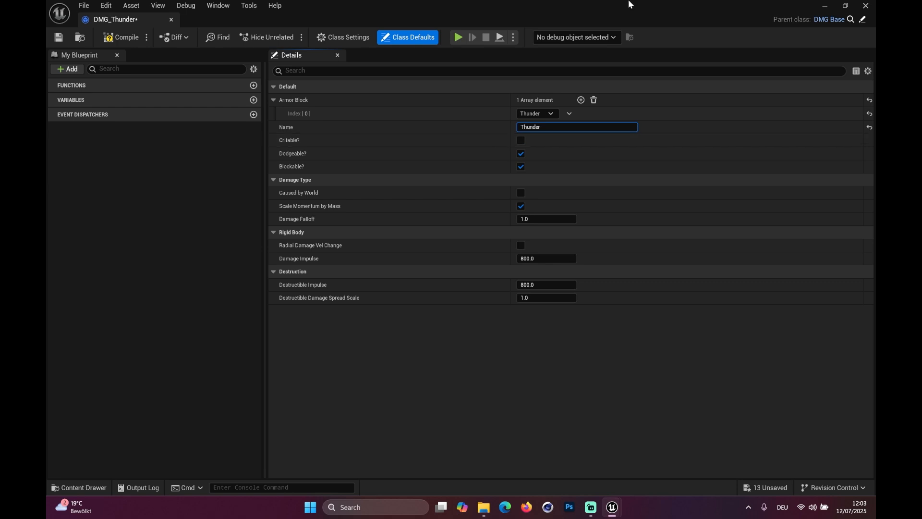
pyautogui.click(400, 137)
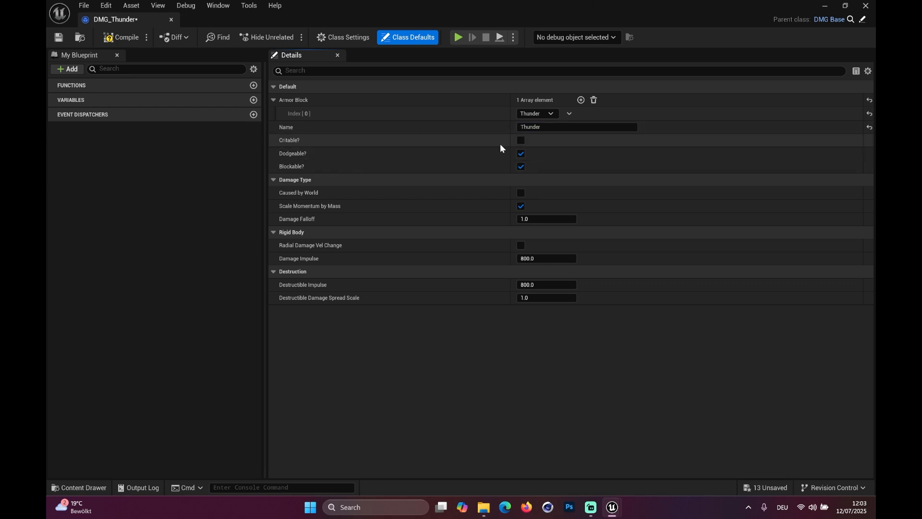
# Enable Critable? and disable Blockable? for DMG_Thunder, keeping Dodgeable? enabled, and compile and close the blueprint
pyautogui.click(523, 140)
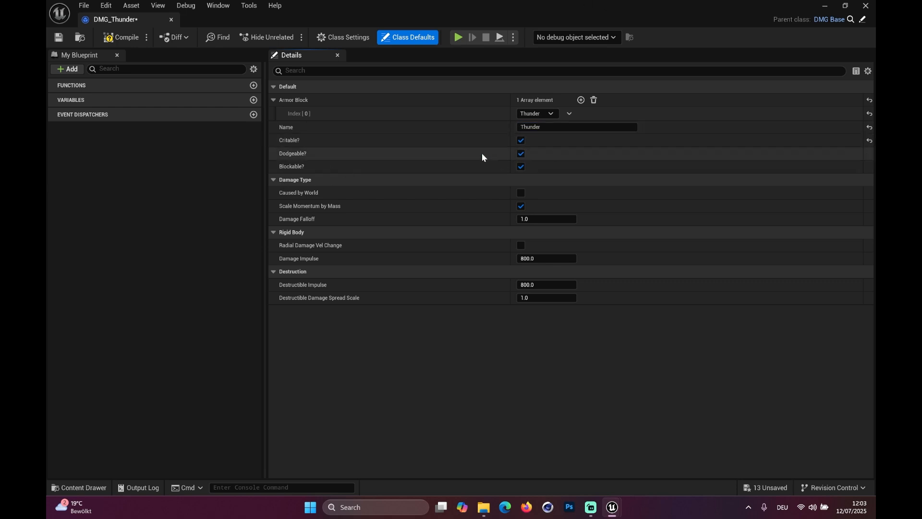
pyautogui.click(520, 153)
pyautogui.click(519, 165)
pyautogui.click(521, 156)
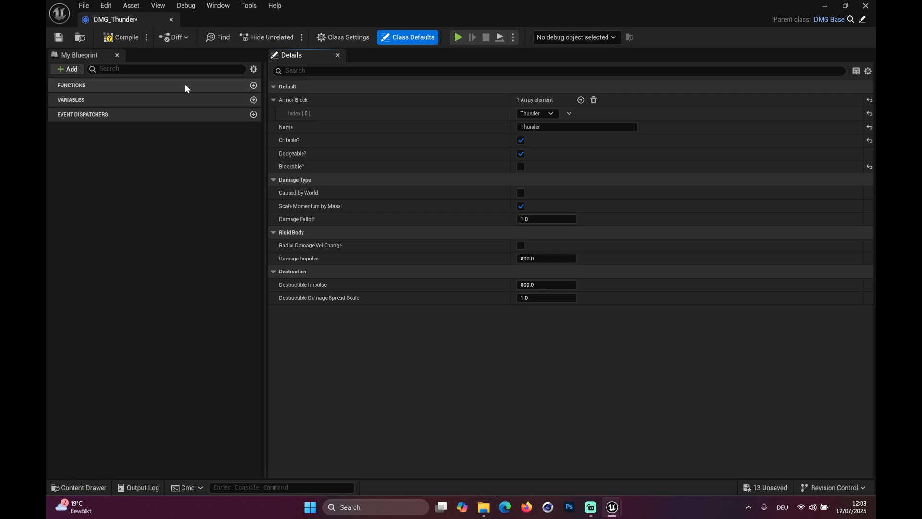
pyautogui.click(120, 38)
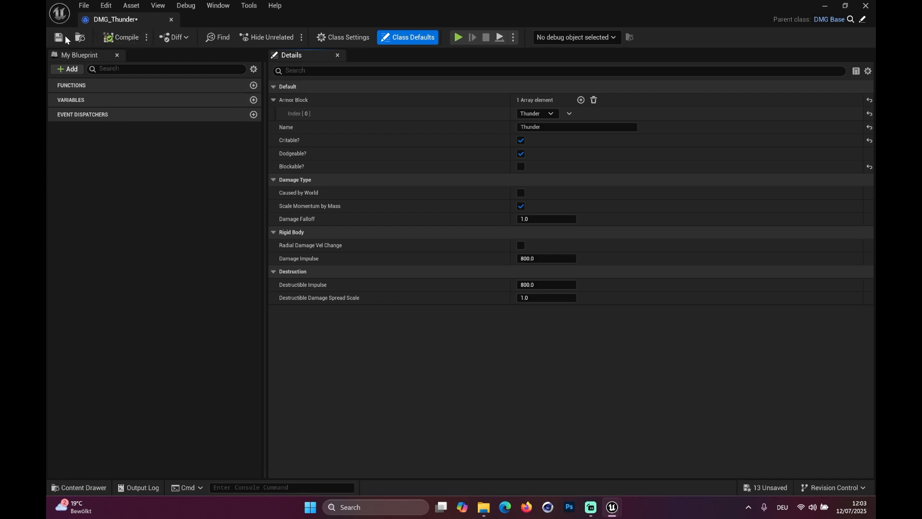
pyautogui.click(171, 19)
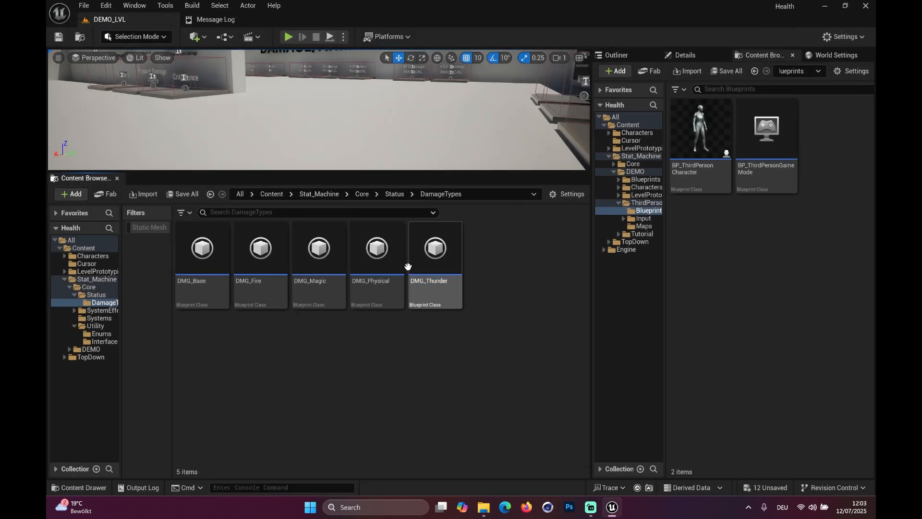
# Open BP_Char_Core from the Core folder and change the Status component's Physical key in Type Armor S to Thunder
pyautogui.click(363, 193)
pyautogui.doubleClick(451, 289)
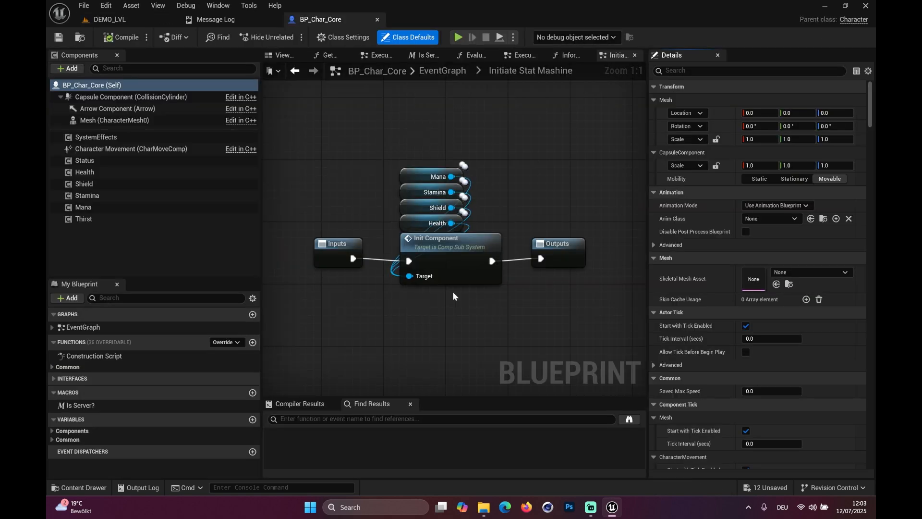
pyautogui.click(202, 161)
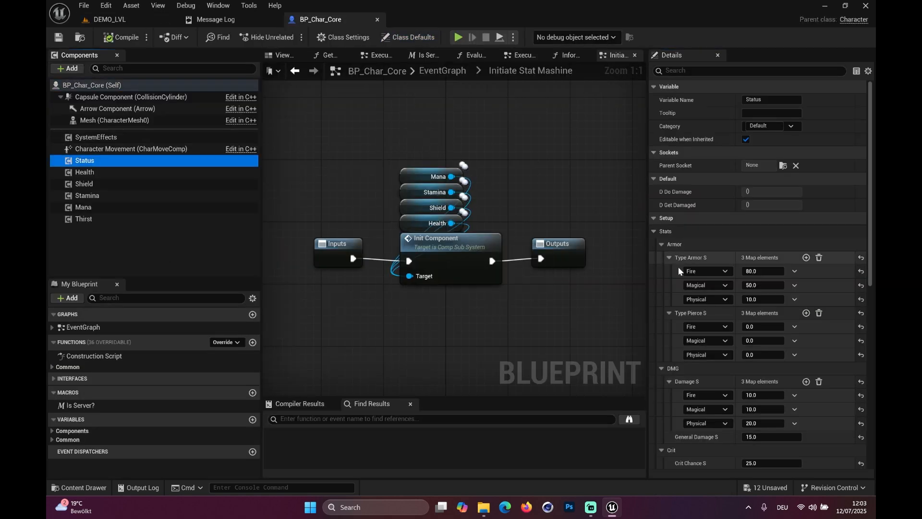
pyautogui.scroll(-3, 674, 284)
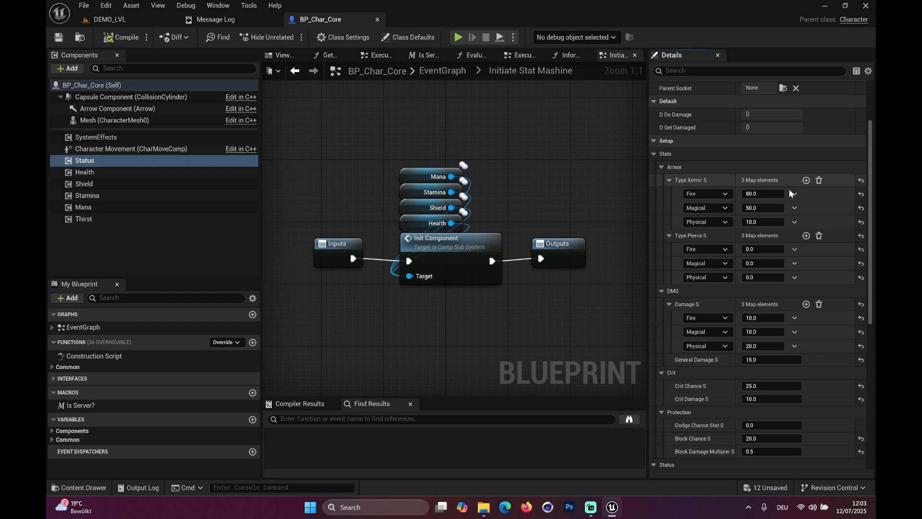
pyautogui.click(806, 180)
pyautogui.click(713, 222)
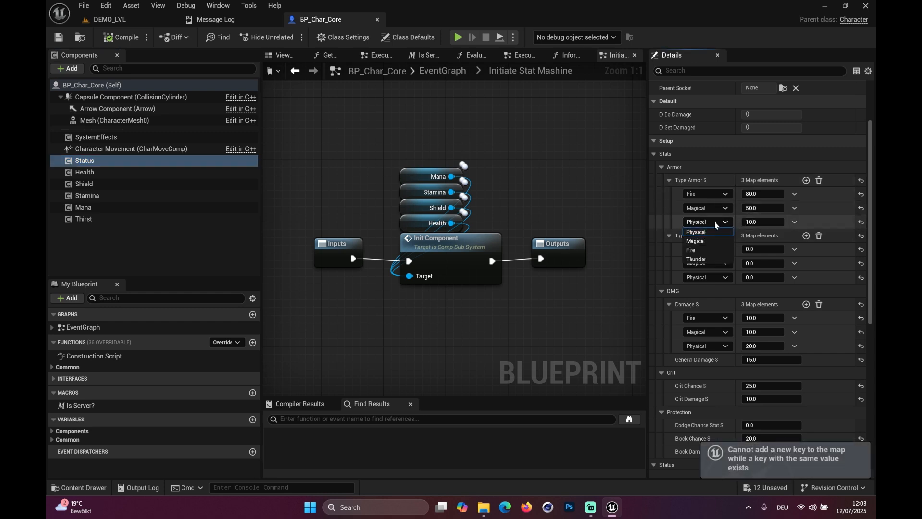
pyautogui.click(710, 262)
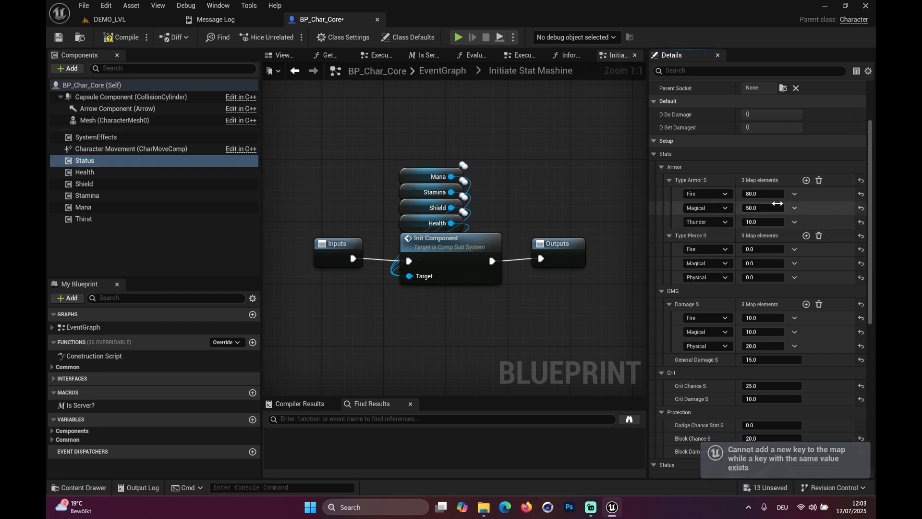
# Add a Physical entry to the Status component's Type Armor S map with a value of 10
pyautogui.click(806, 180)
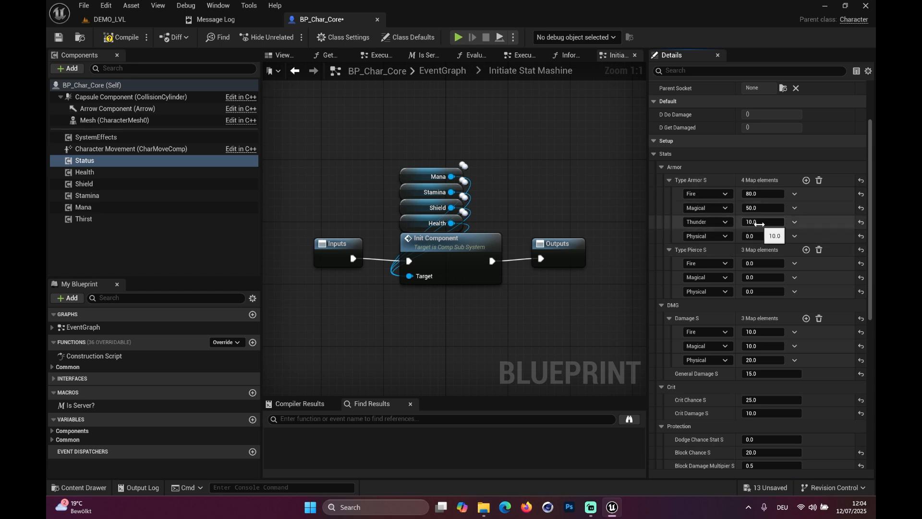
pyautogui.click(763, 236)
pyautogui.write('10')
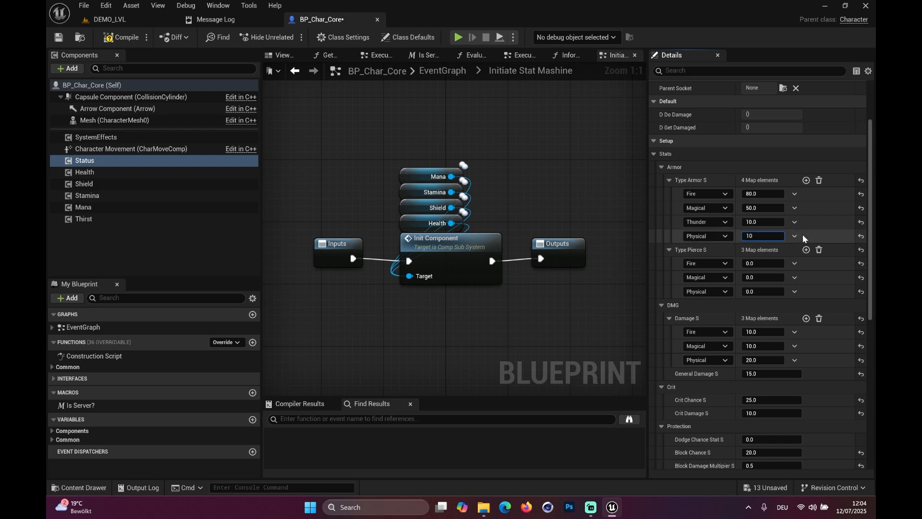
# Set the Thunder value in Type Armor S to 30, and change the Physical key in Damage S to Thunder with a value of 40
pyautogui.click(763, 222)
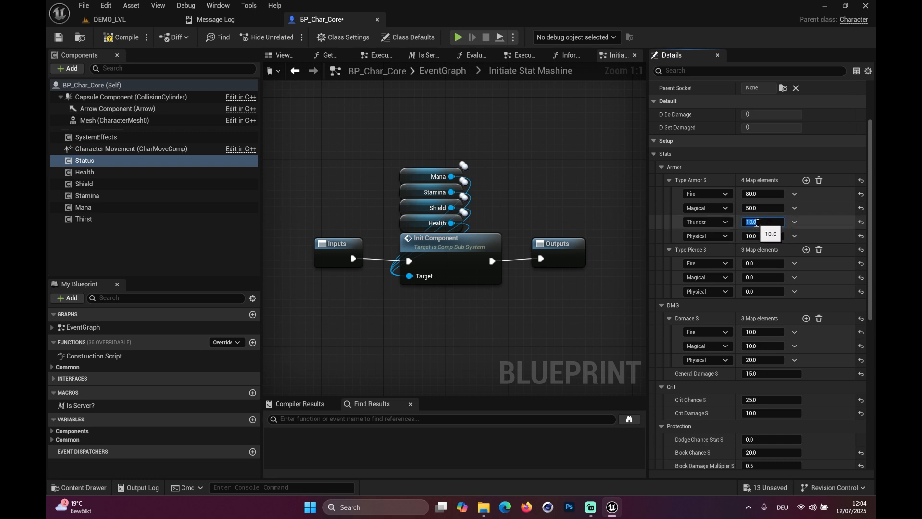
pyautogui.write('30')
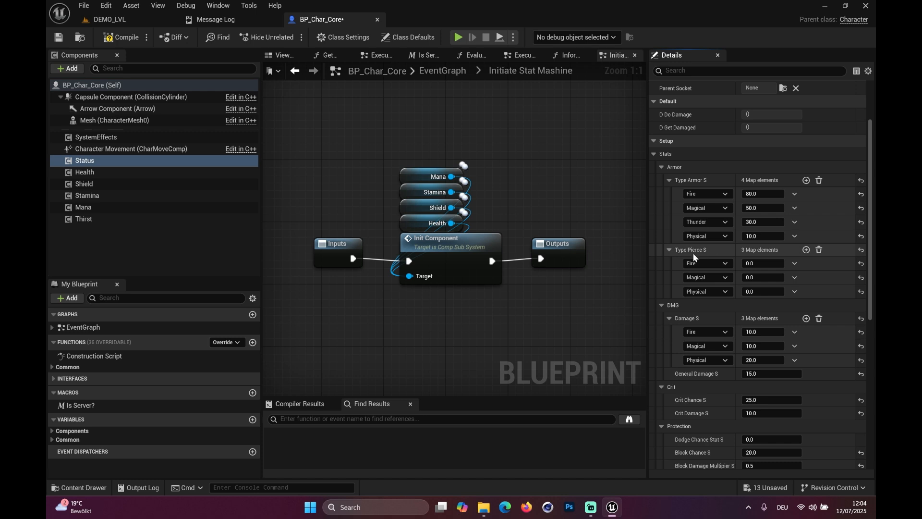
pyautogui.scroll(-2, 693, 257)
pyautogui.click(705, 313)
pyautogui.click(701, 350)
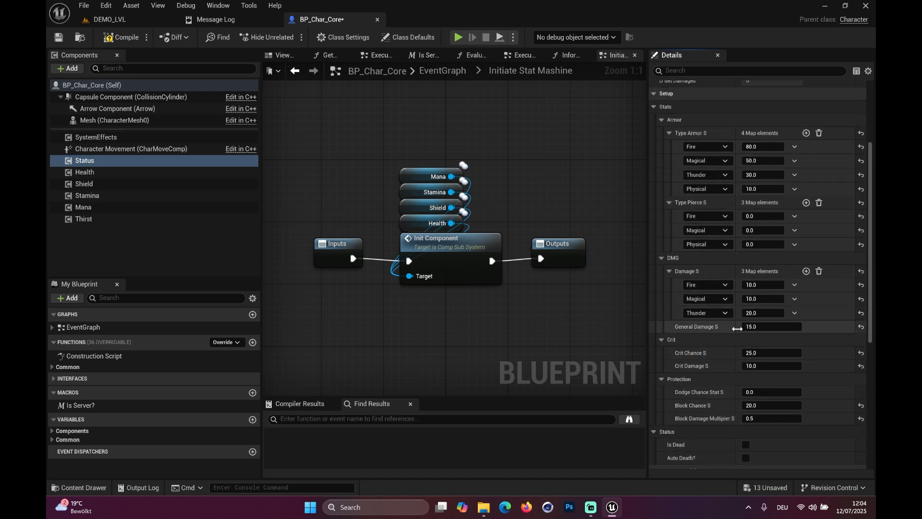
pyautogui.click(774, 313)
pyautogui.write('40')
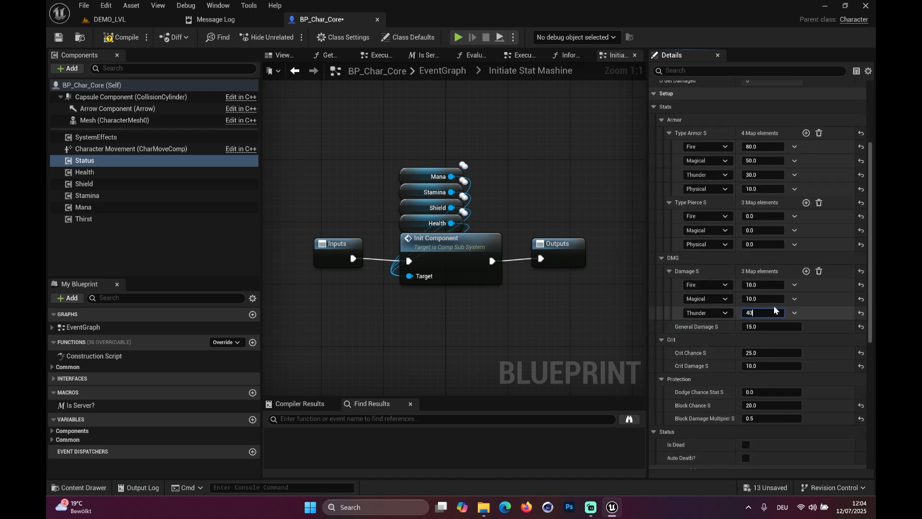
pyautogui.press('Return')
# Add a Physical entry to the Status component's Damage S map with a value of 10
pyautogui.click(807, 271)
pyautogui.click(706, 327)
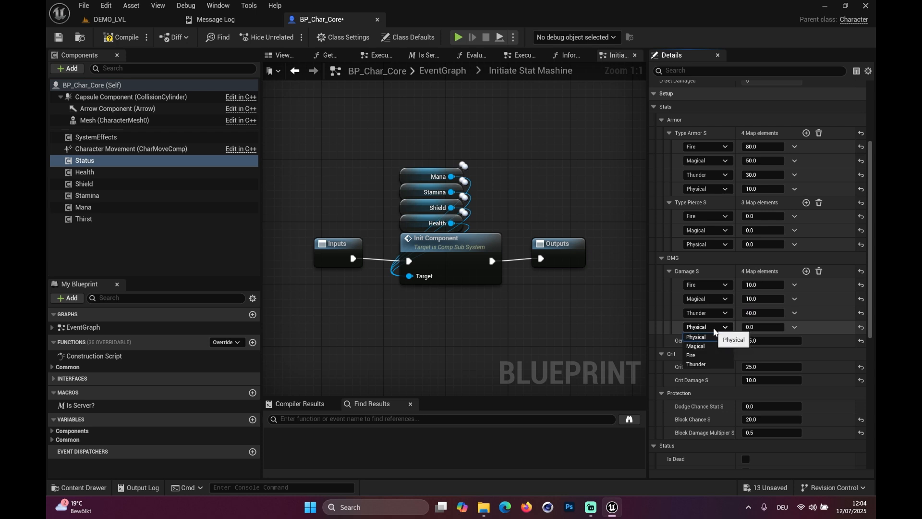
pyautogui.click(763, 329)
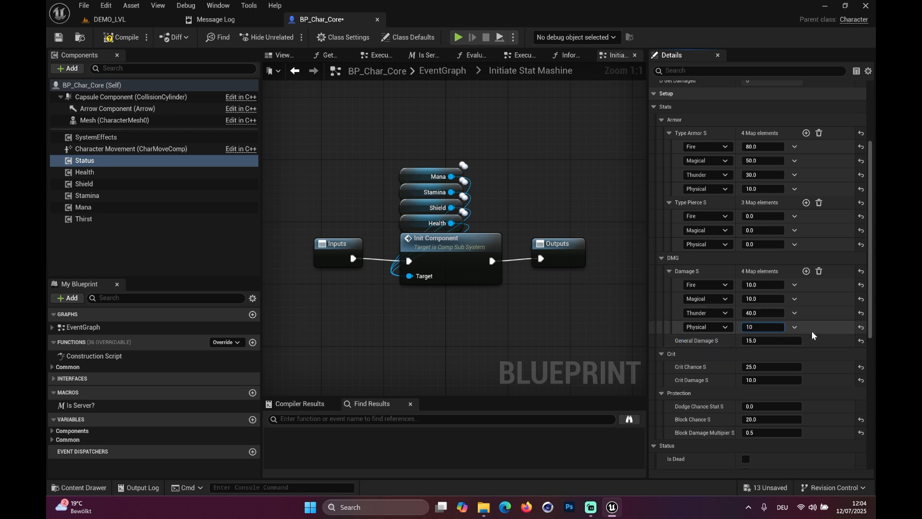
pyautogui.press('Return')
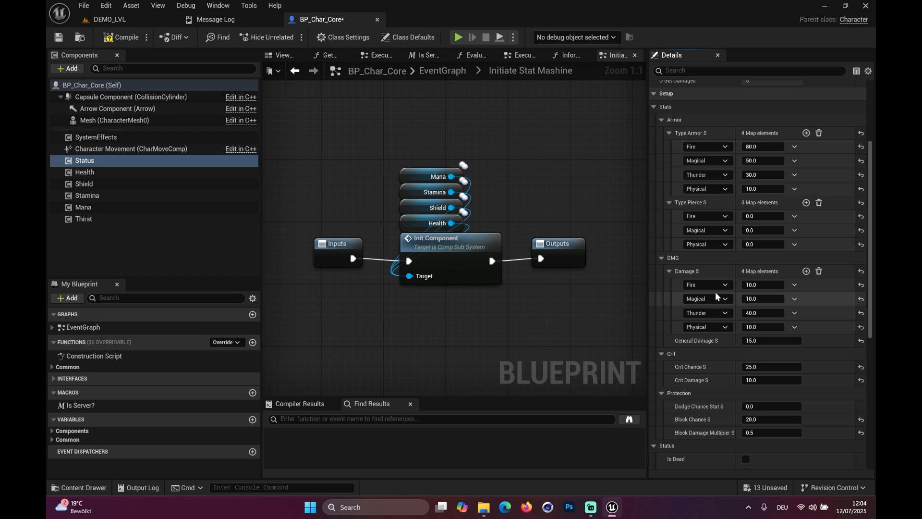
# Return to the DEMO_LVL level and browse the project content to the Core folder inside Stat_Machine
pyautogui.click(113, 20)
pyautogui.click(423, 340)
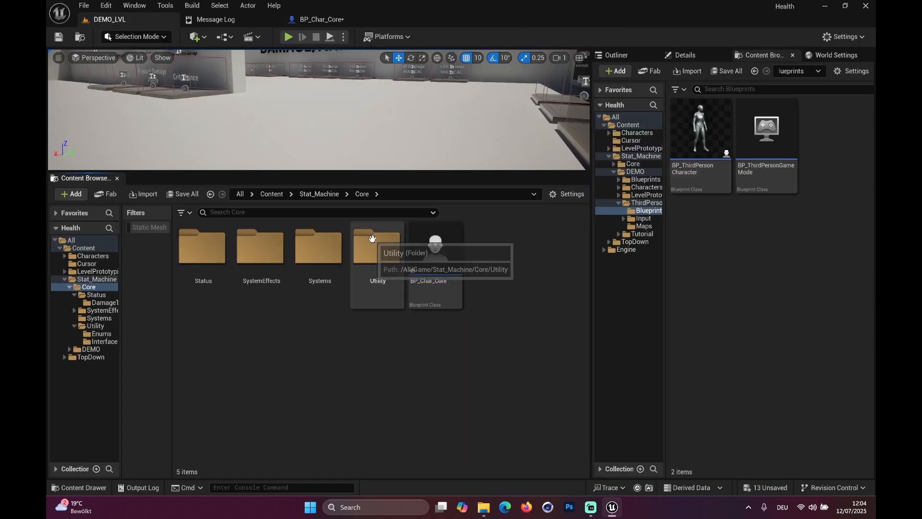
pyautogui.click(336, 197)
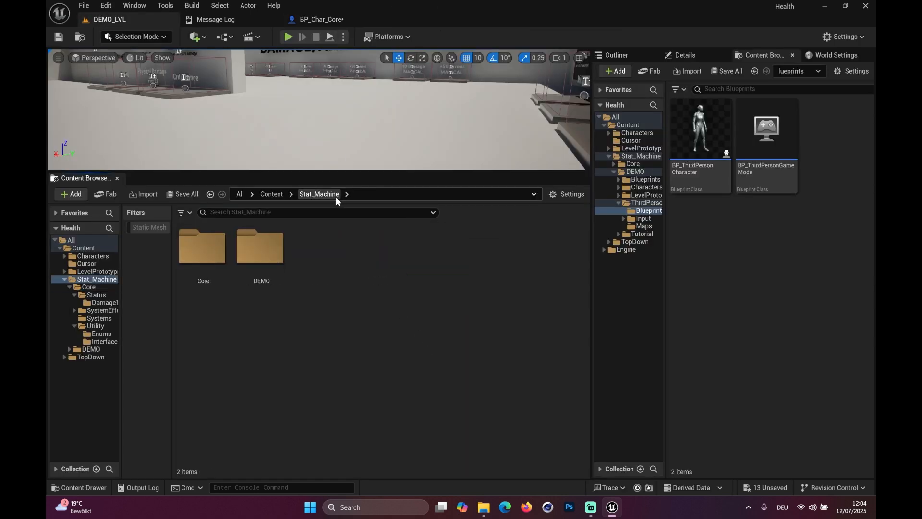
pyautogui.doubleClick(226, 263)
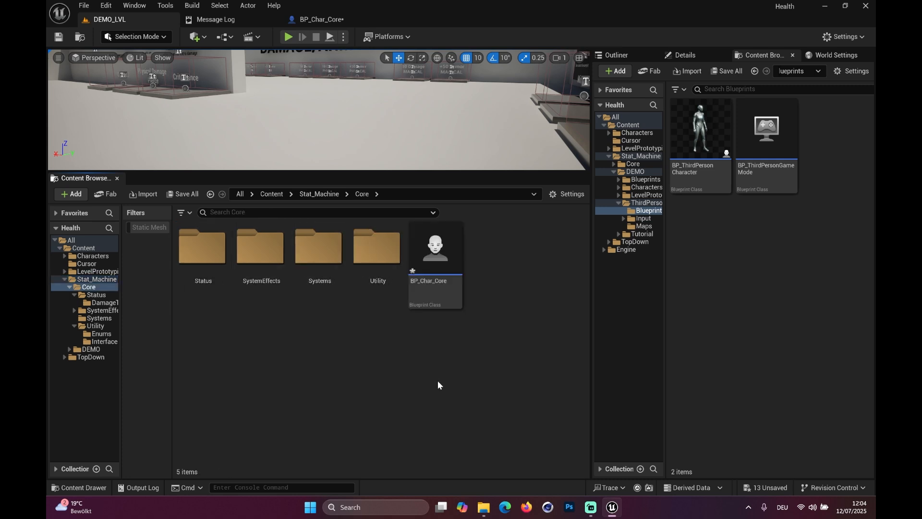